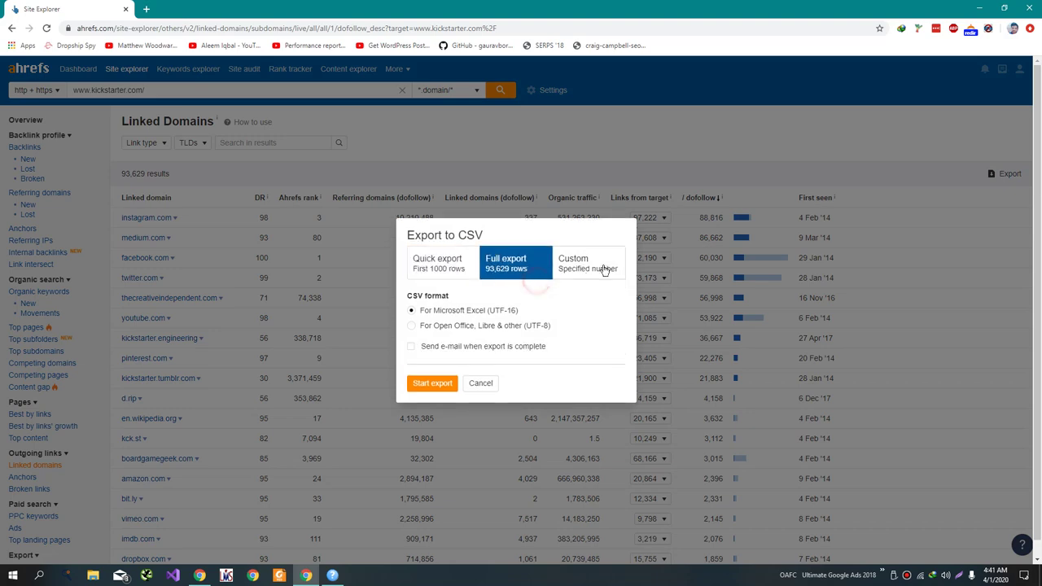
Export 93629 linked-domain rows as an Excel-format CSV, open the Referring Domains report and download the finished export
click(604, 268)
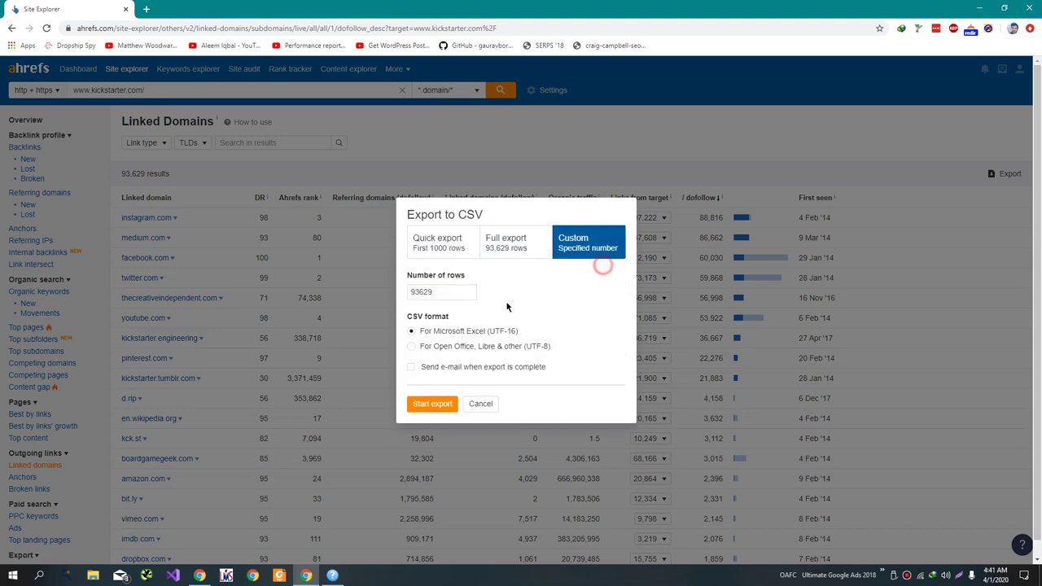
click(419, 410)
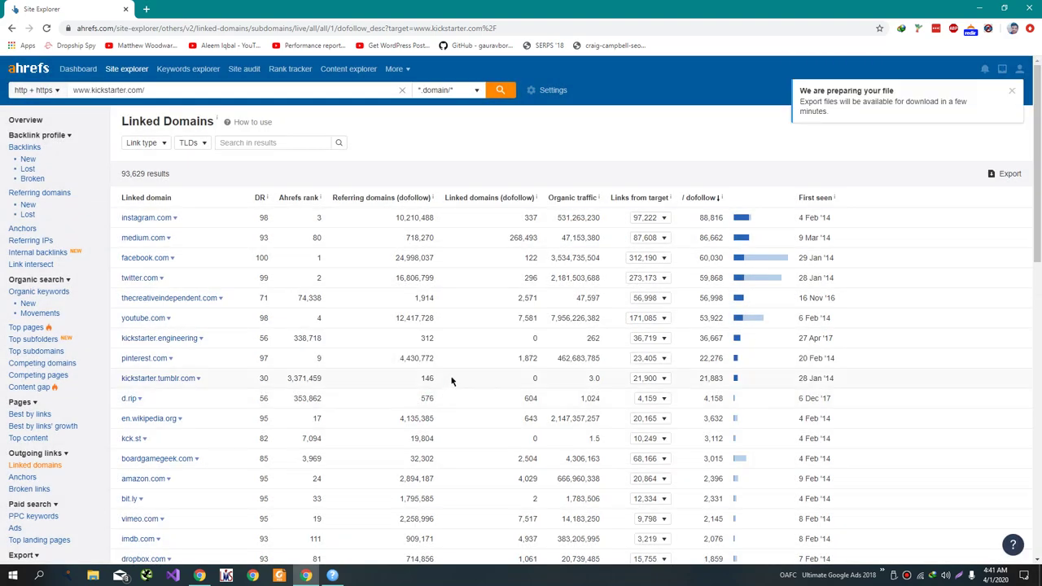
click(26, 192)
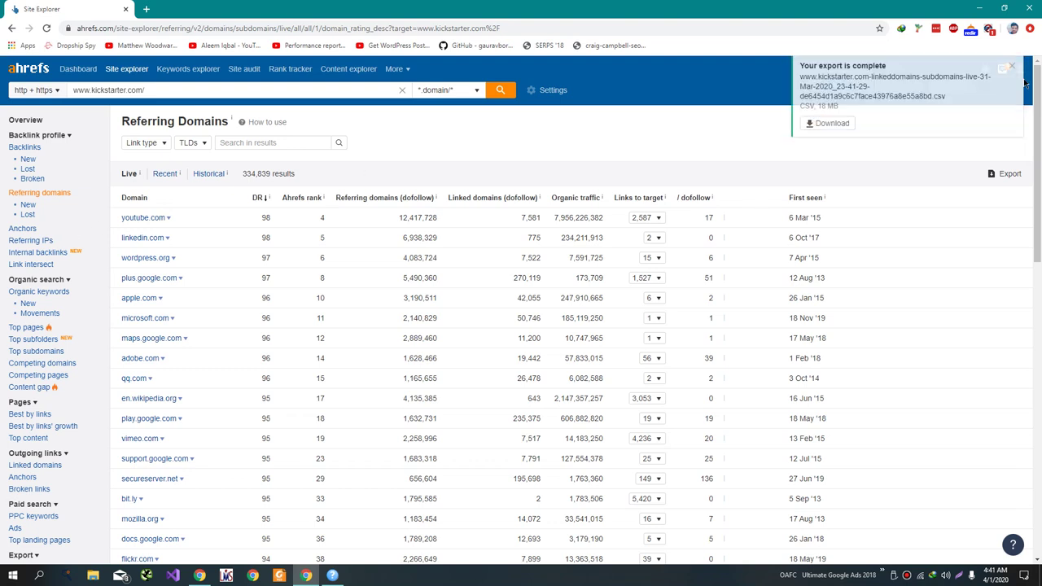
click(831, 148)
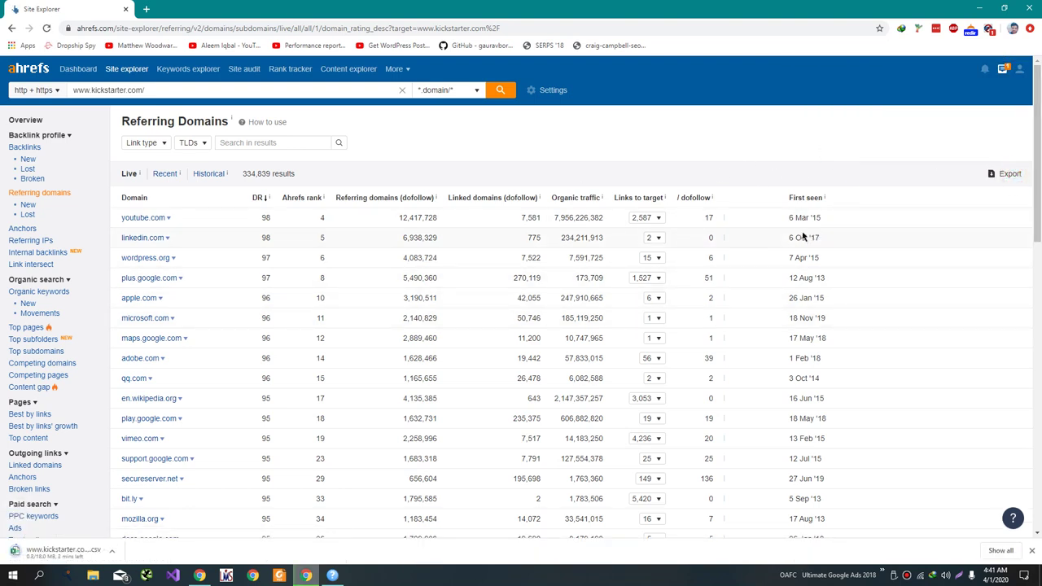
Export 20000 custom rows of the referring domains as an Excel-format CSV and download the file
click(1000, 181)
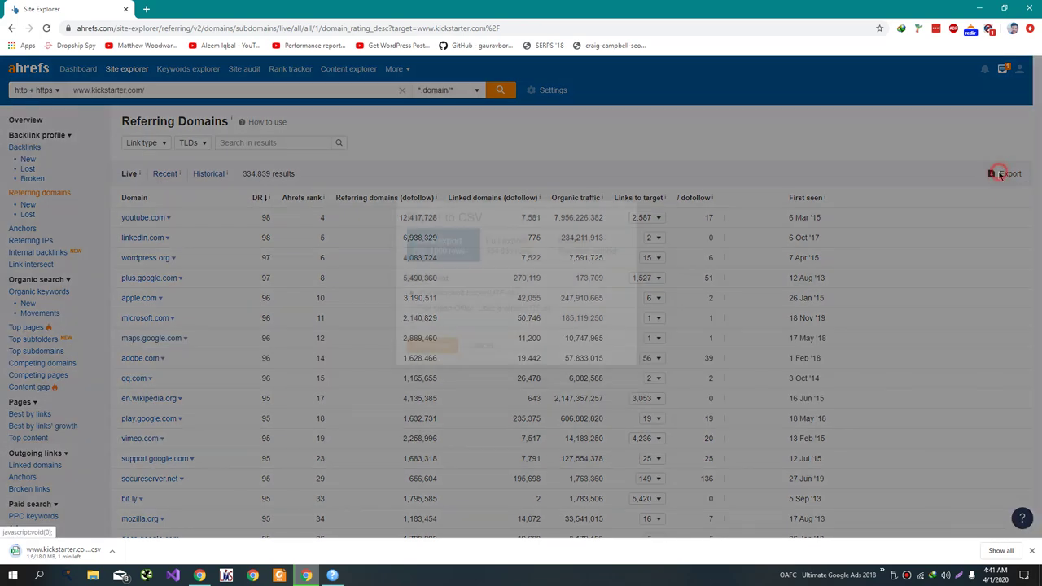
click(573, 260)
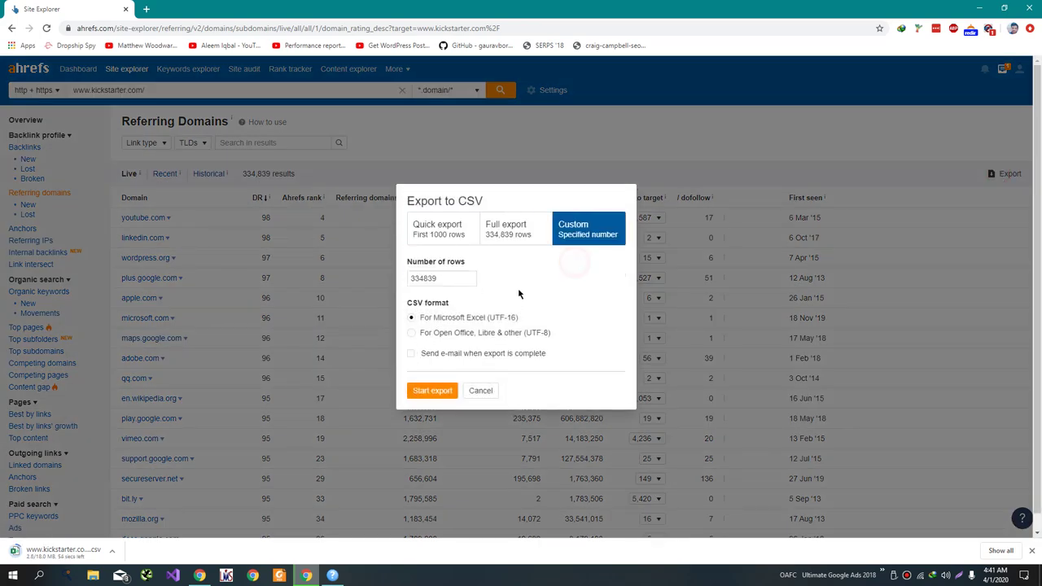
double_click(442, 279)
text(200)
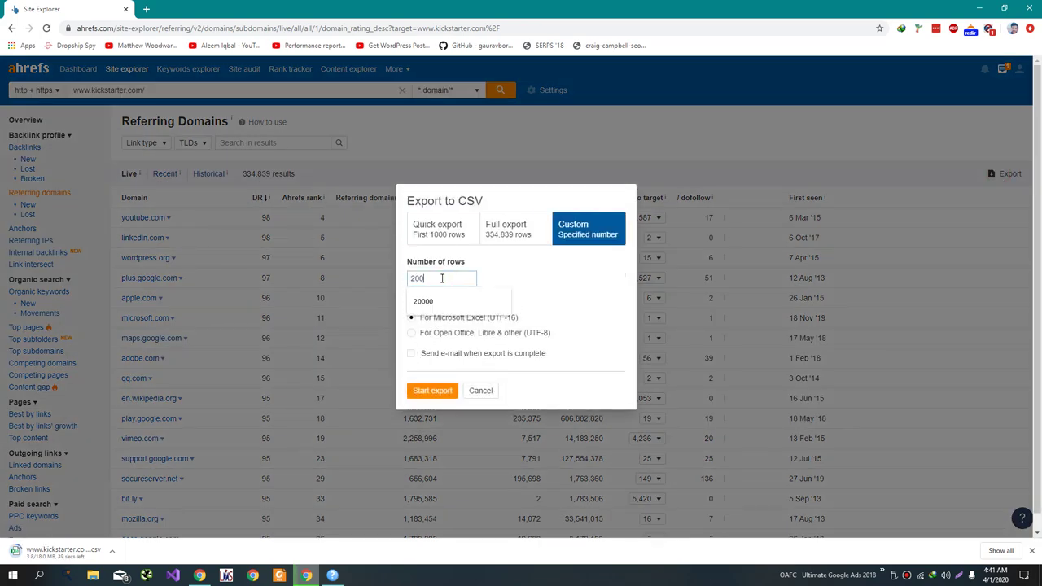
text(00)
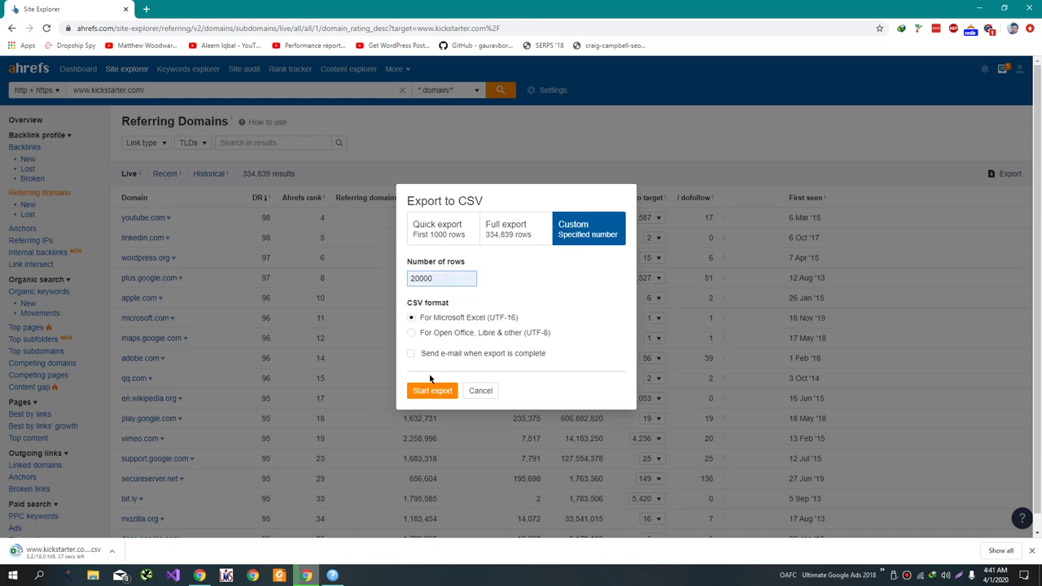
click(433, 393)
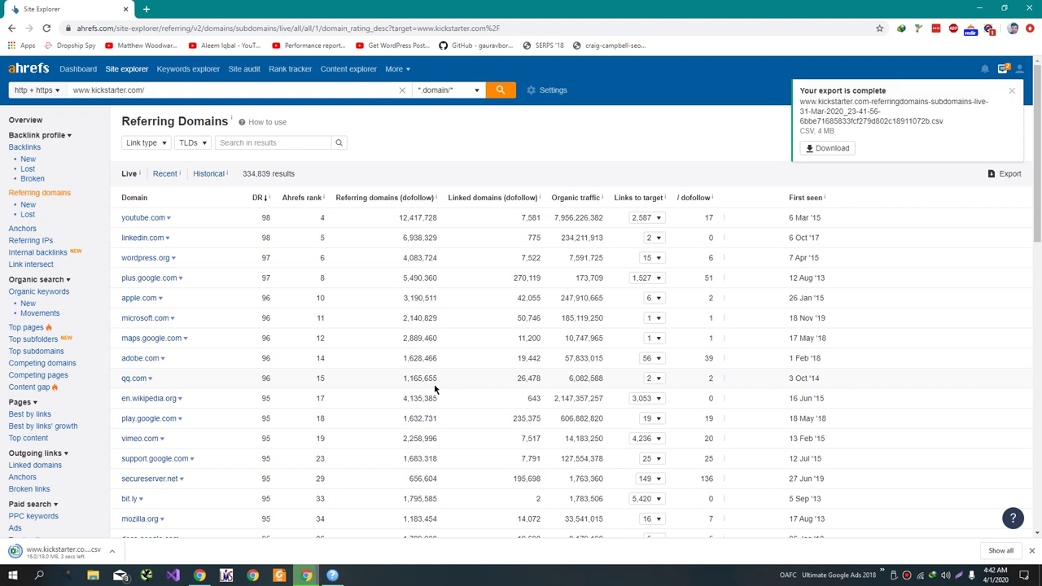
click(827, 148)
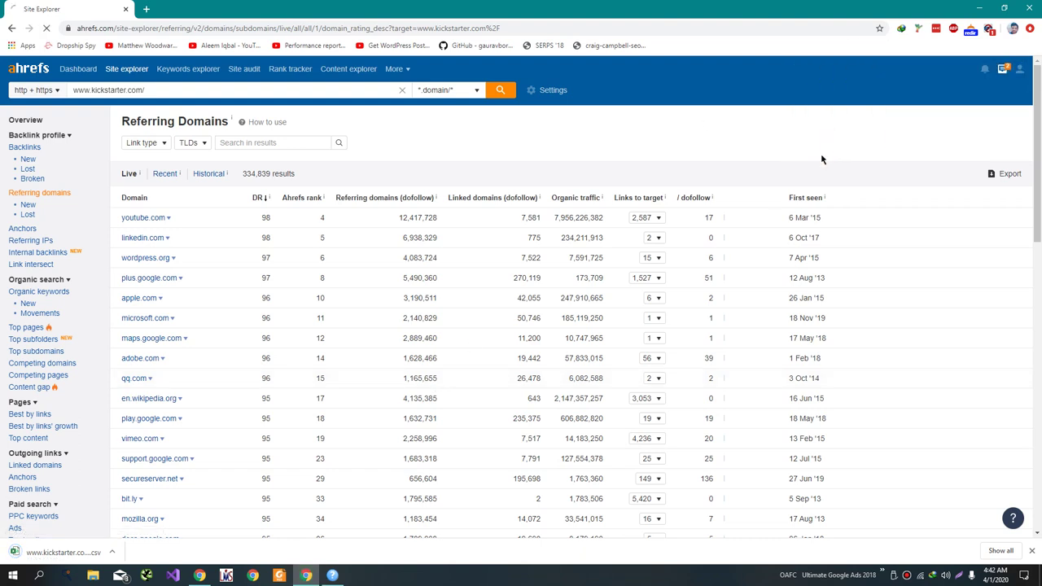
Open the downloaded linked-domains CSV in Excel and widen column B so the domain names are readable
click(195, 546)
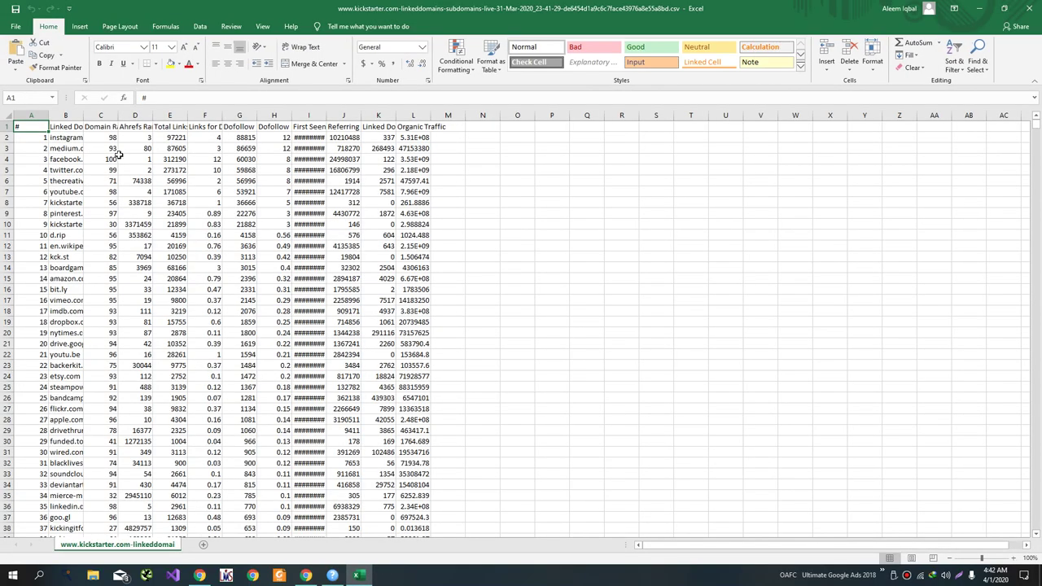
drag(83, 115, 330, 115)
drag(207, 139, 173, 580)
click(232, 430)
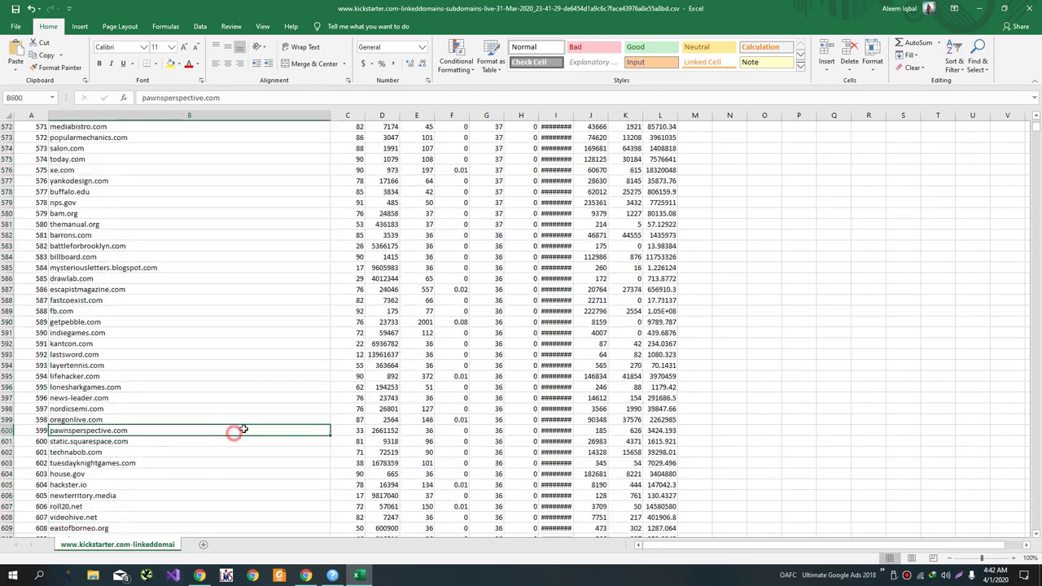
Select the linked domain names in cells B60000 through B79996 and copy them
drag(1035, 128, 1035, 388)
scroll(477, 261, up, 20)
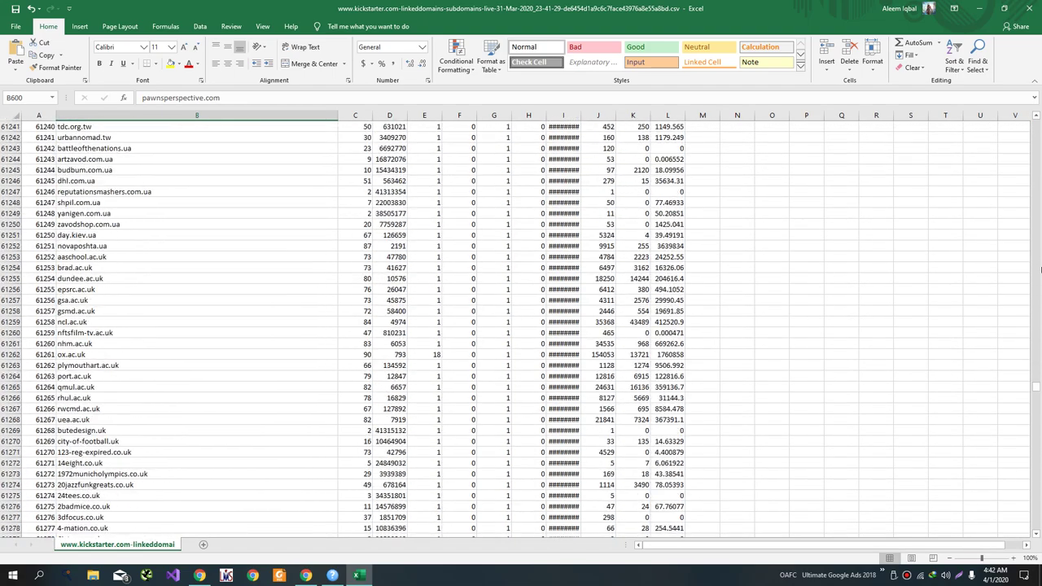
click(1037, 285)
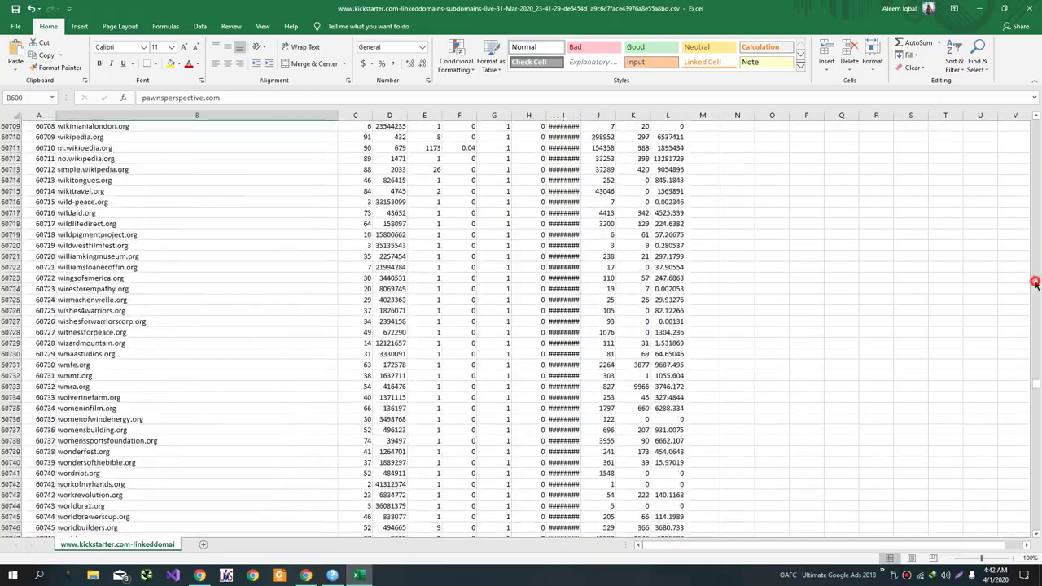
click(1037, 285)
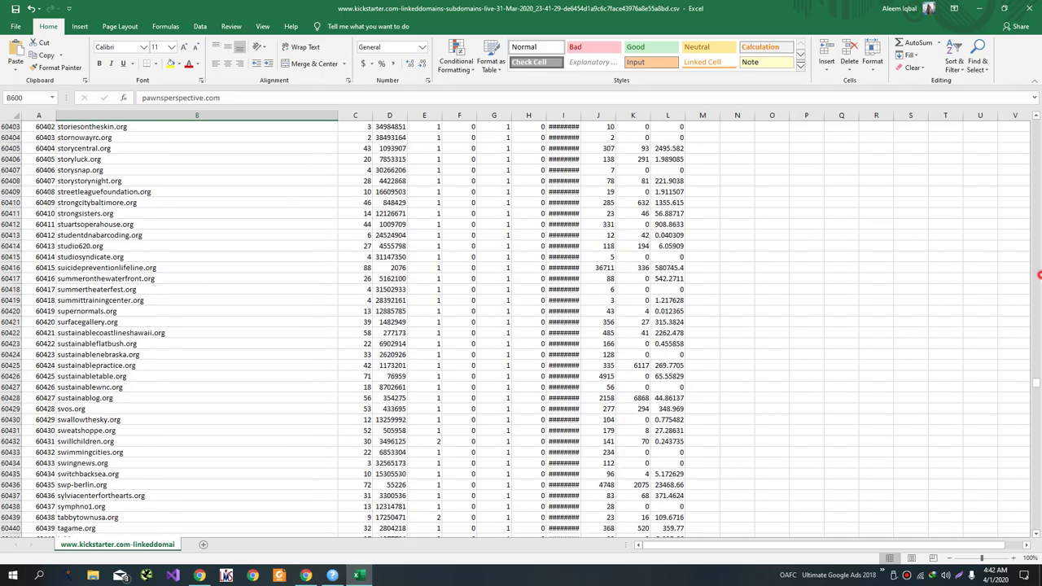
drag(1038, 277, 1038, 277)
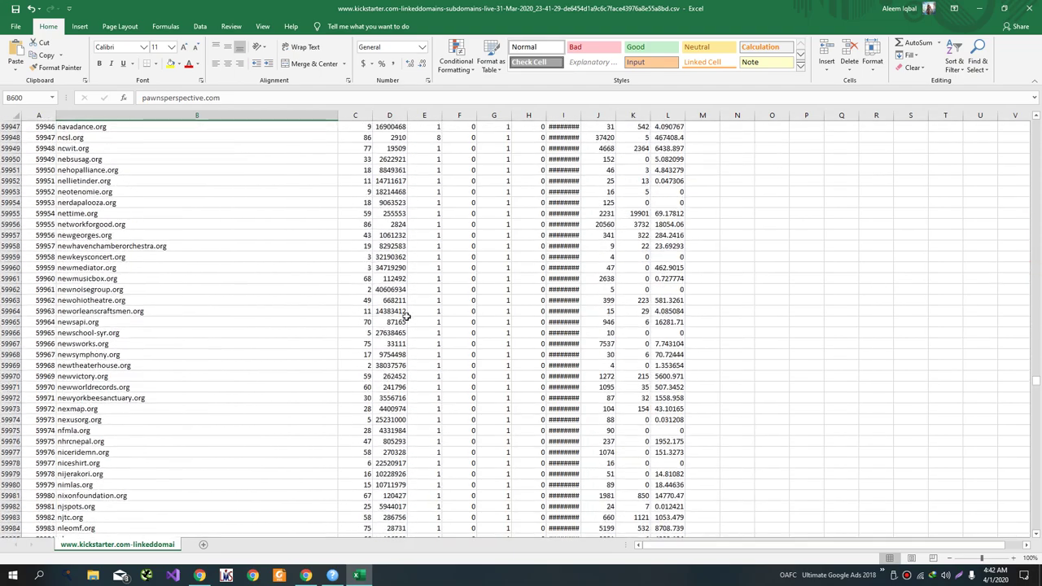
scroll(350, 320, down, 5)
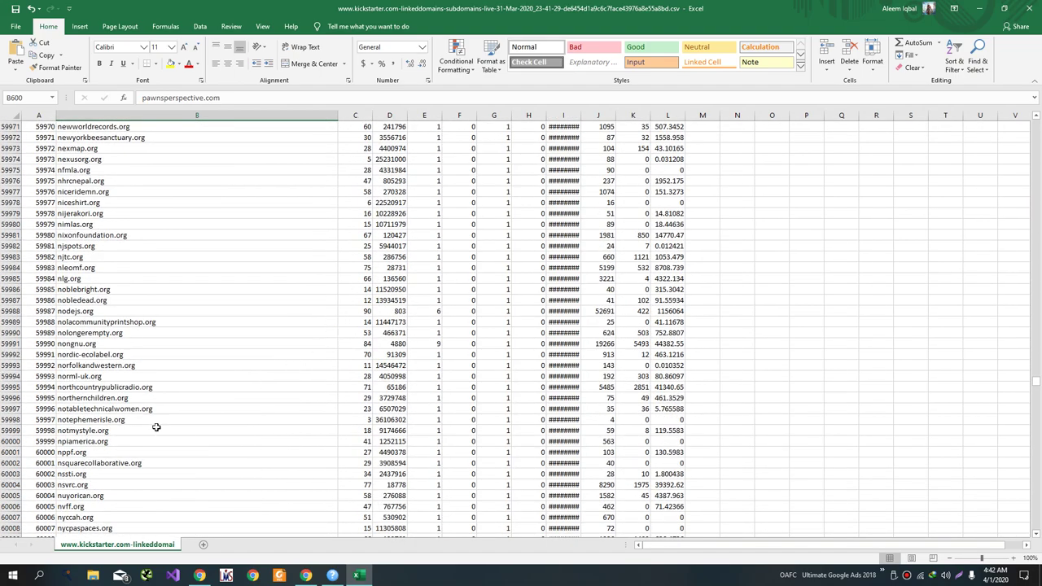
drag(150, 440, 226, 576)
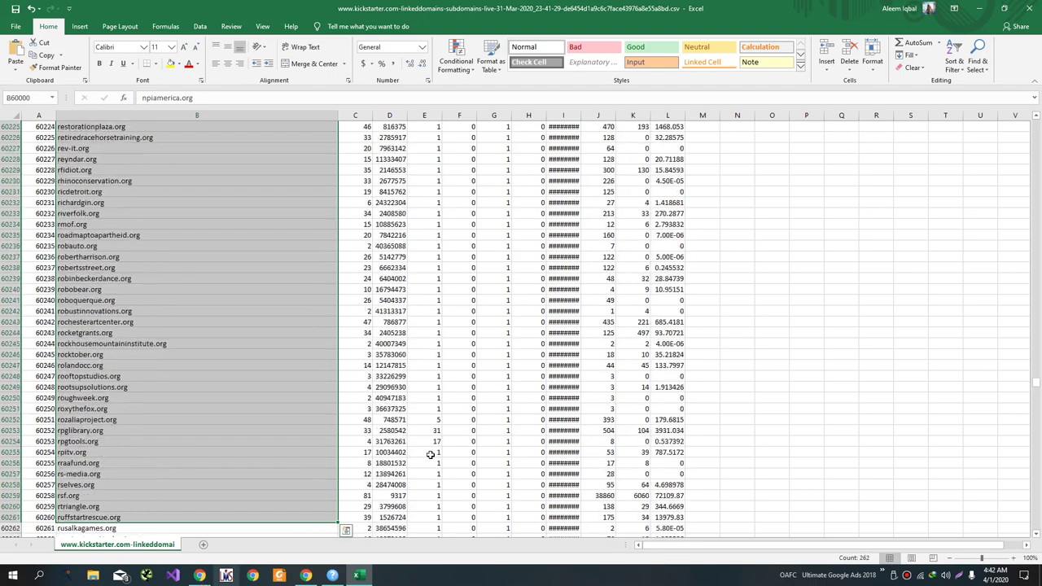
drag(1036, 385, 1037, 530)
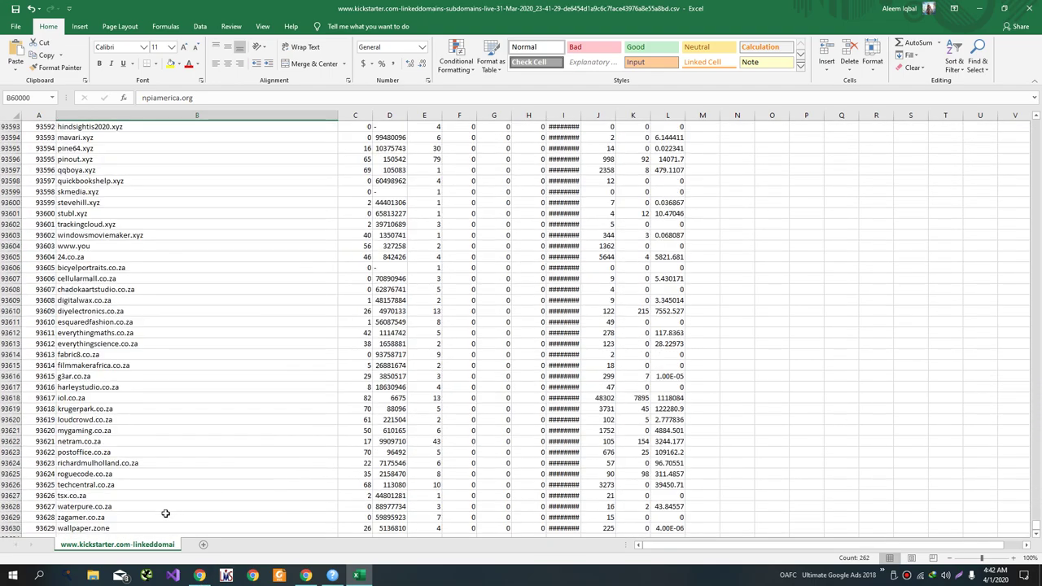
scroll(165, 514, down, 1)
scroll(164, 512, up, 8)
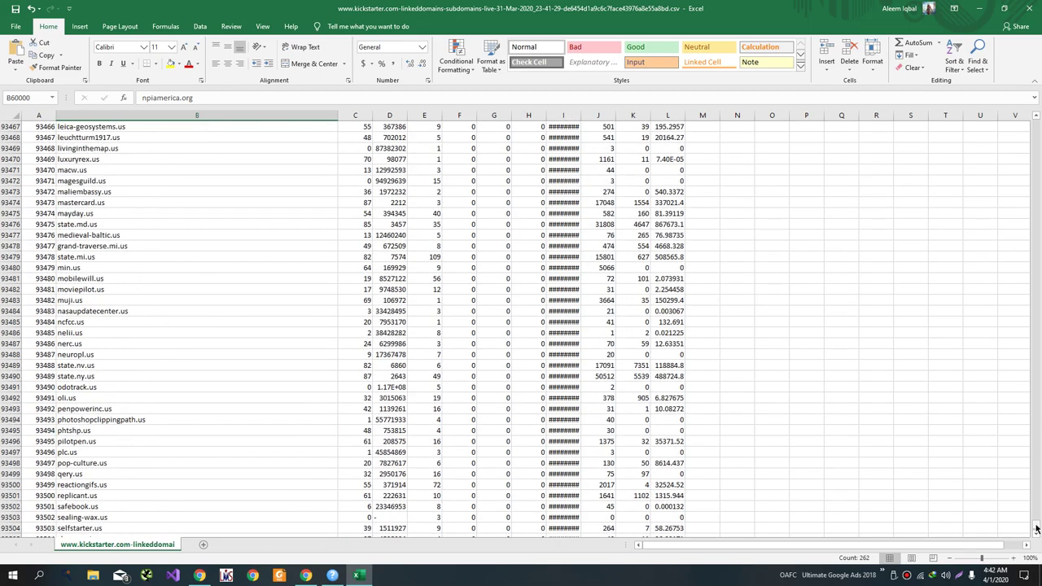
drag(1037, 530, 1037, 471)
scroll(252, 485, up, 7)
scroll(377, 471, up, 3)
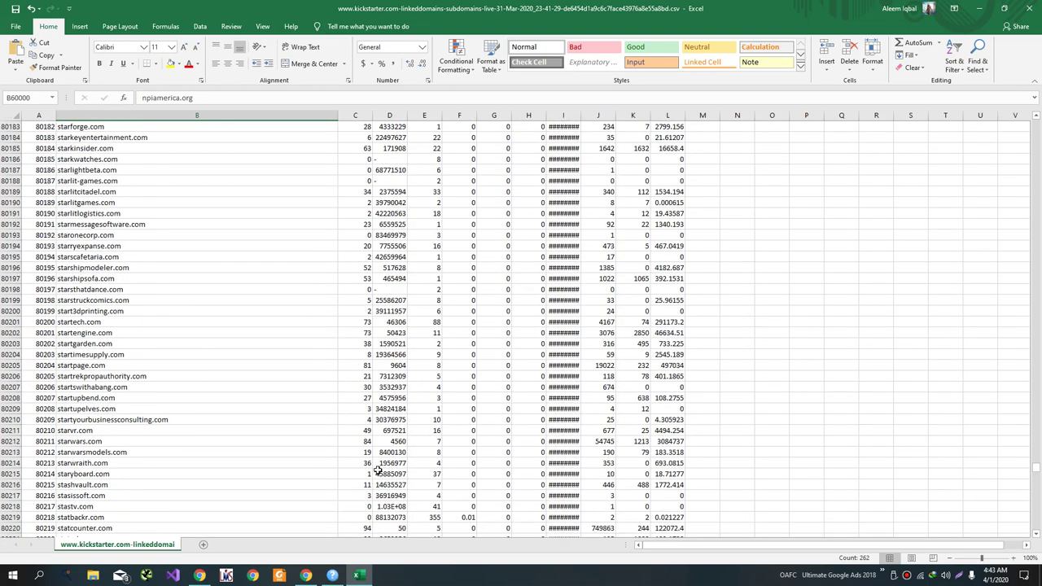
scroll(377, 471, up, 20)
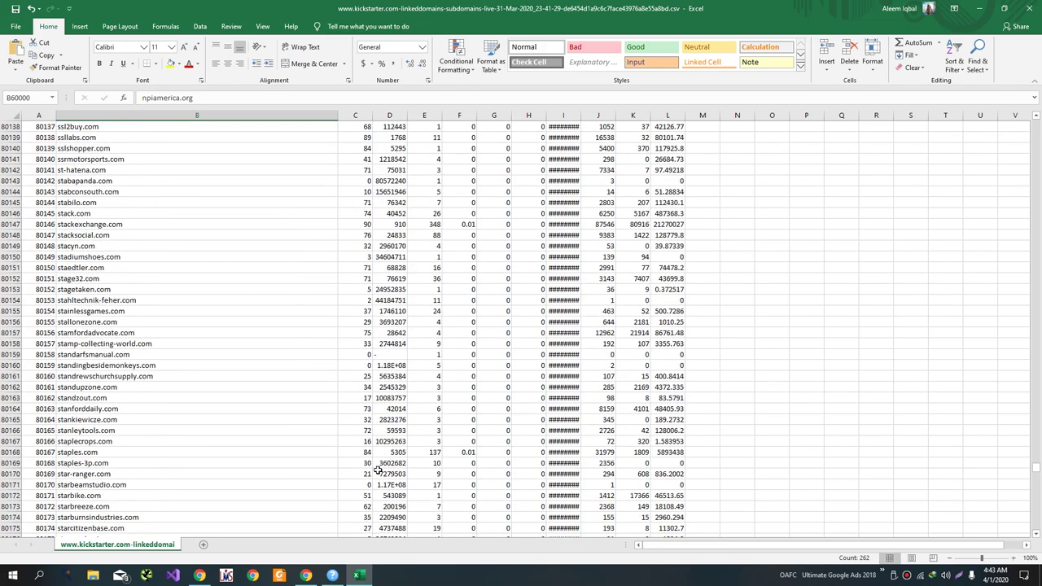
scroll(378, 471, up, 20)
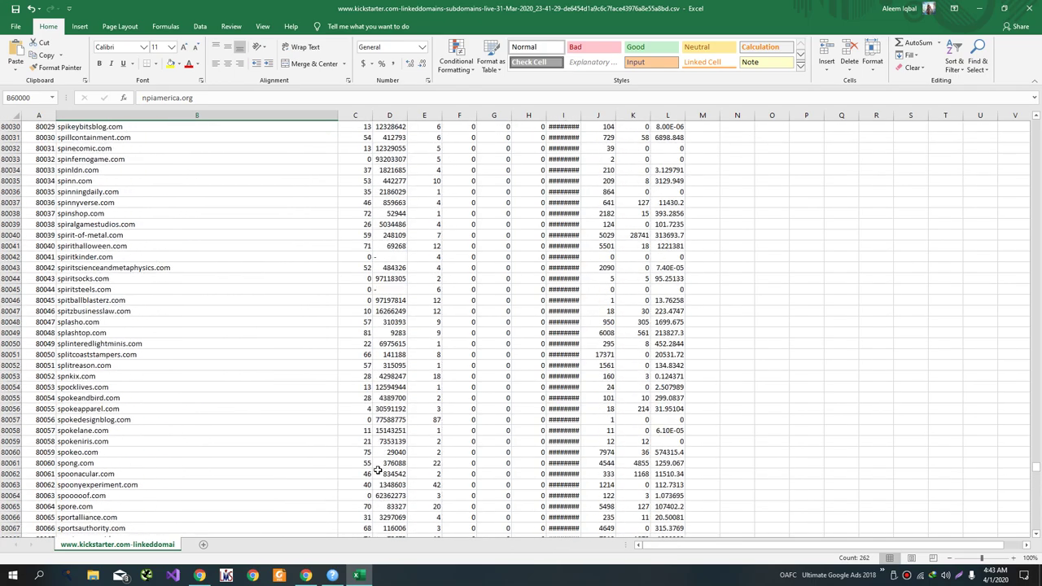
scroll(377, 471, down, 3)
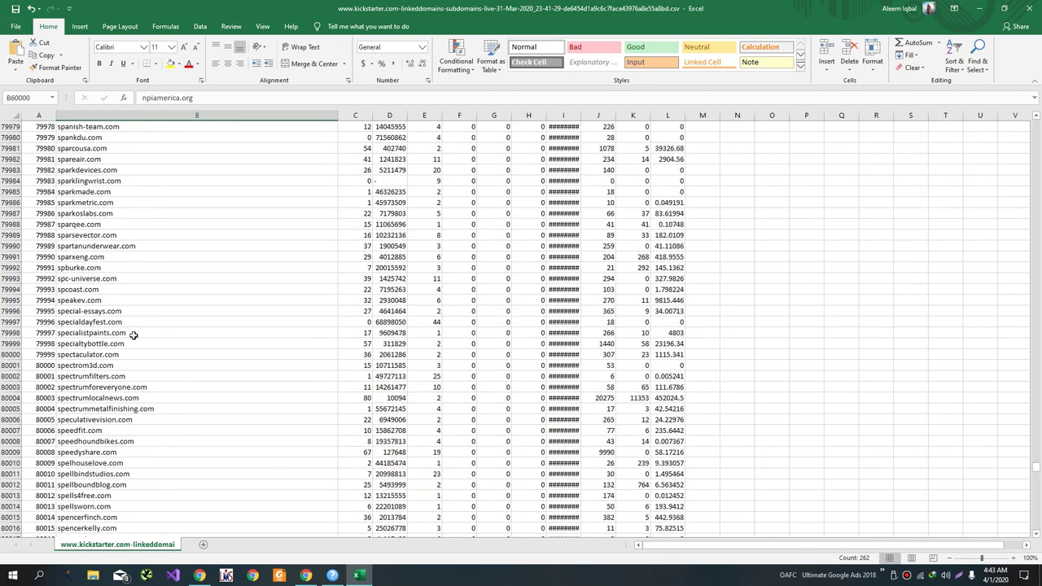
shift+click(142, 308)
key(ctrl+c)
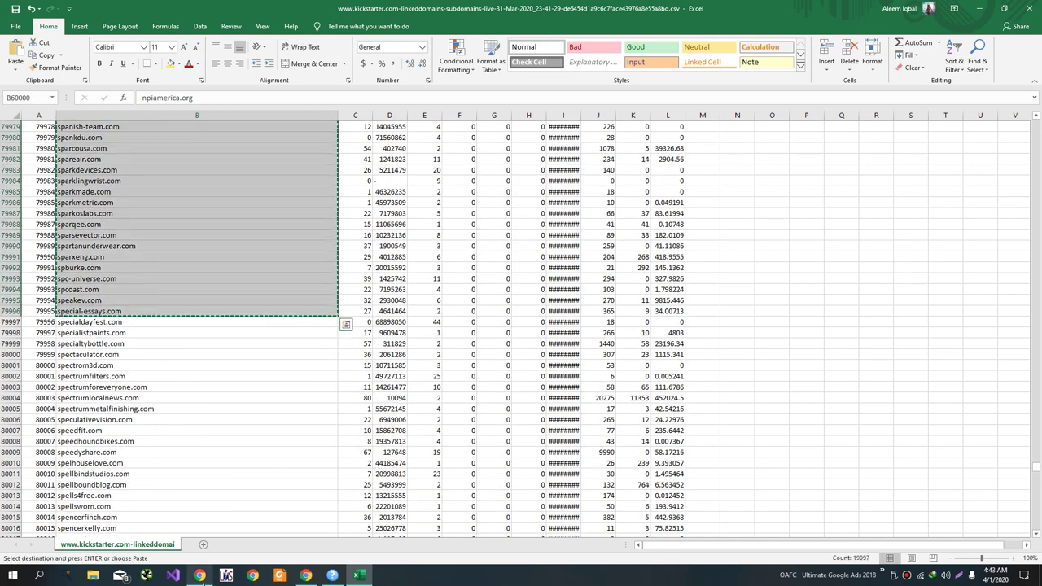
Switch to the Rankz Bulk Domain Availability Checker in Chrome, paste the copied domains and check their availability status
click(199, 575)
click(383, 290)
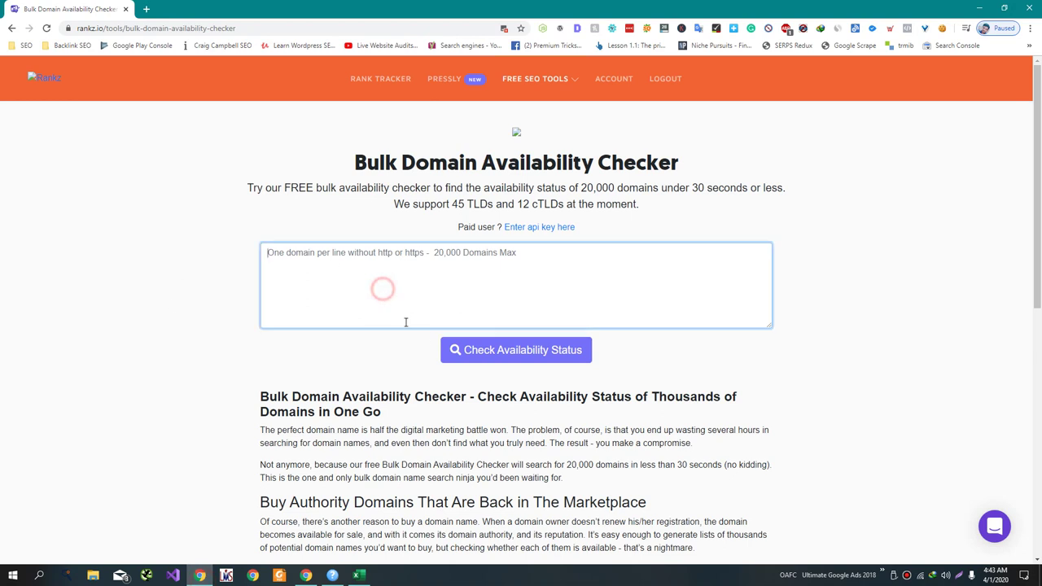
key(ctrl+v)
click(461, 356)
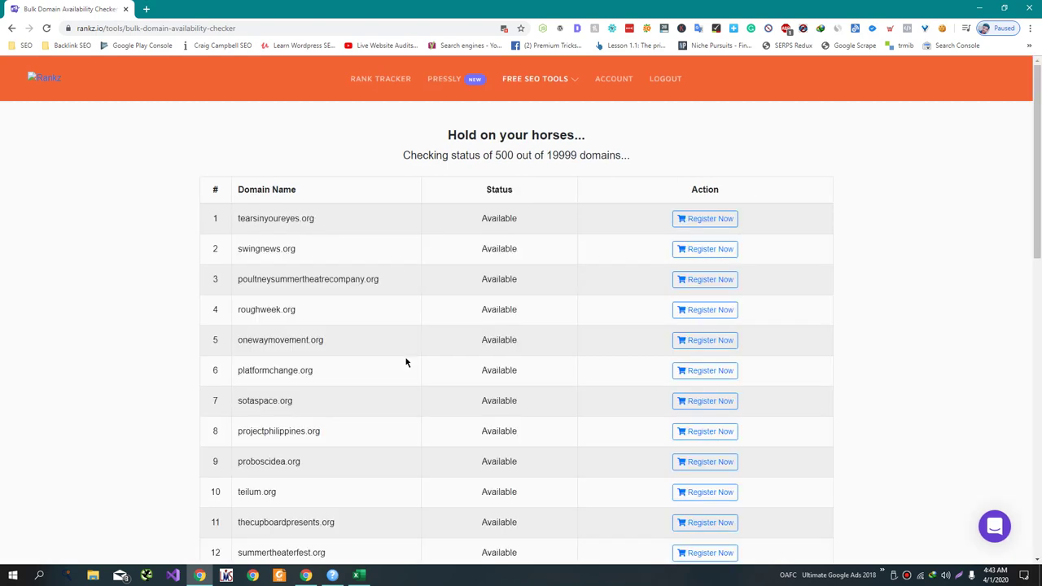
Look through the list of available domains while the bulk check runs
scroll(412, 359, down, 8)
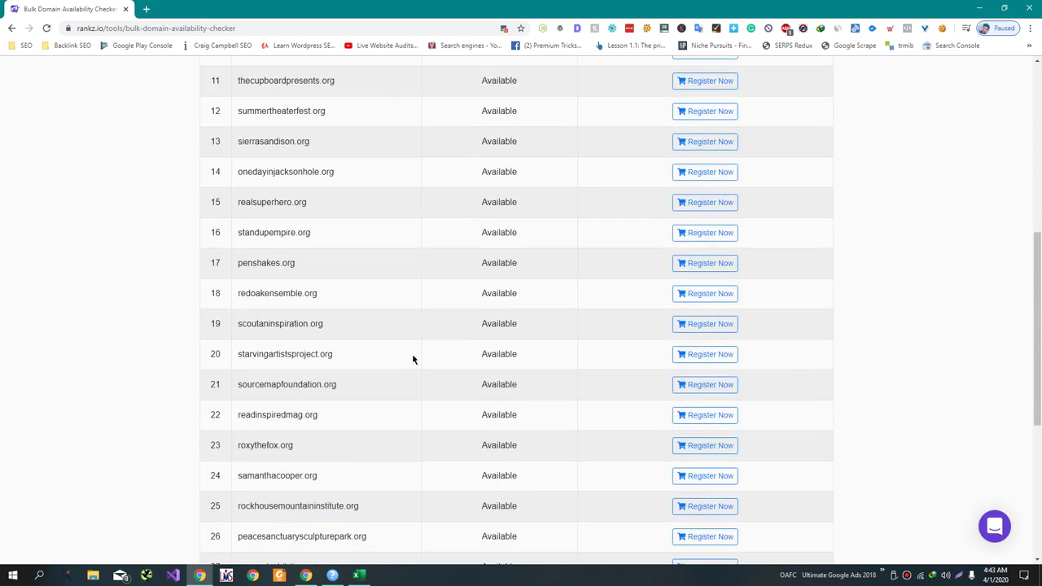
scroll(412, 359, up, 6)
scroll(412, 359, up, 3)
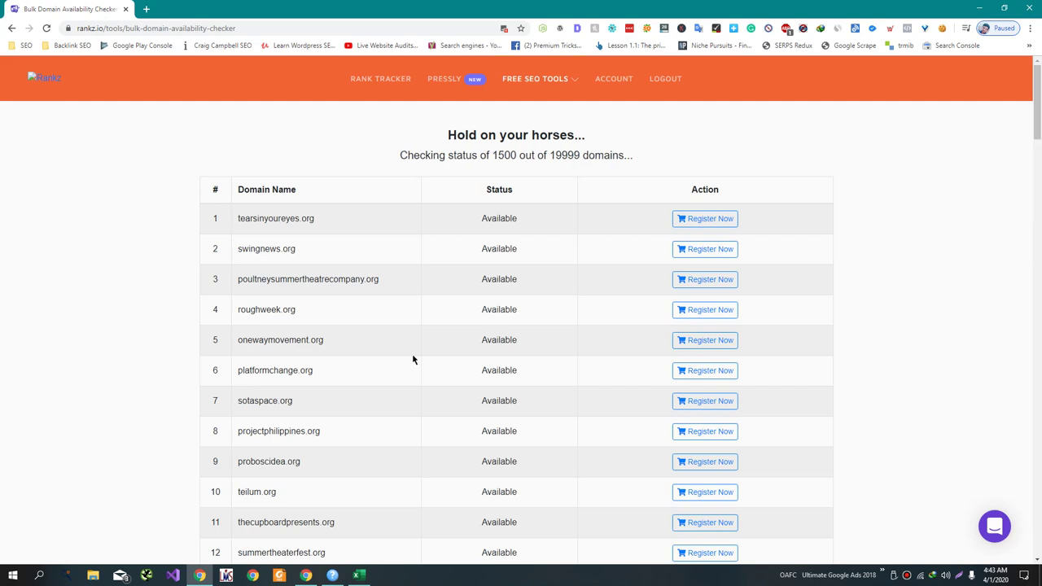
scroll(412, 359, down, 20)
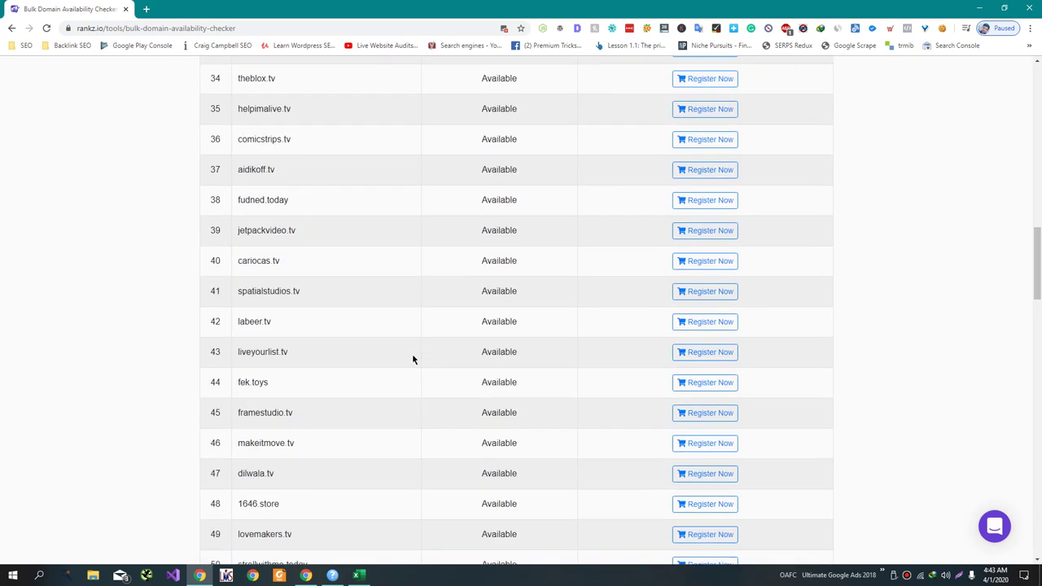
scroll(412, 359, down, 20)
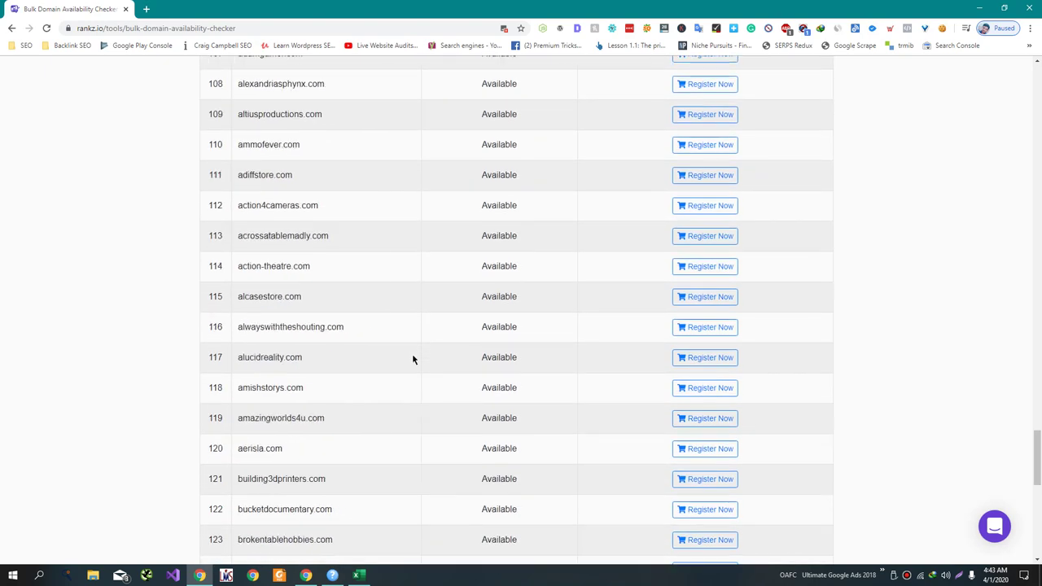
scroll(412, 359, down, 20)
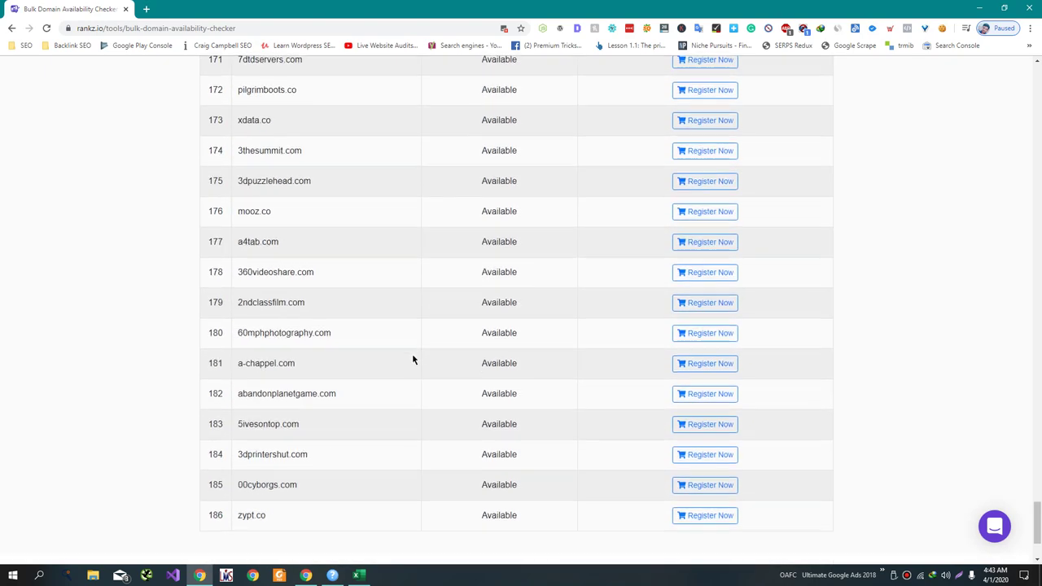
drag(1034, 416, 1036, 537)
key(Home)
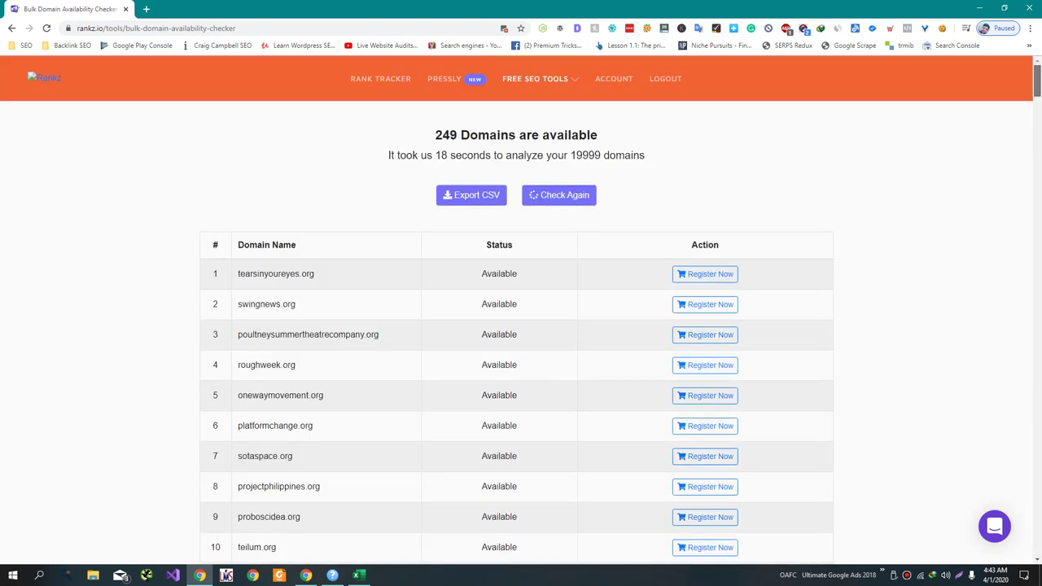
Export the available domains as a CSV and return to the empty checker form for another list
click(473, 196)
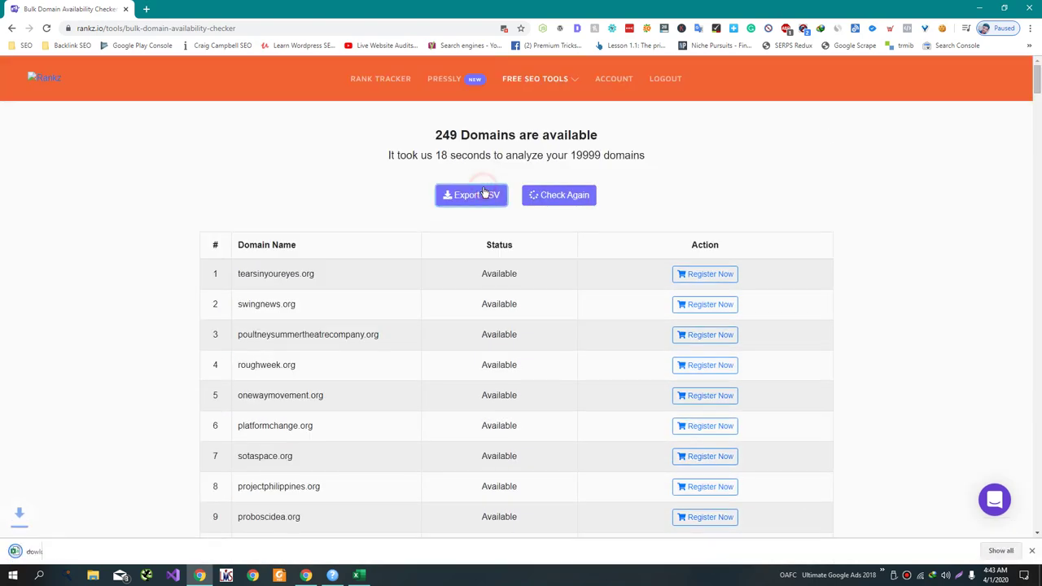
click(559, 198)
click(418, 302)
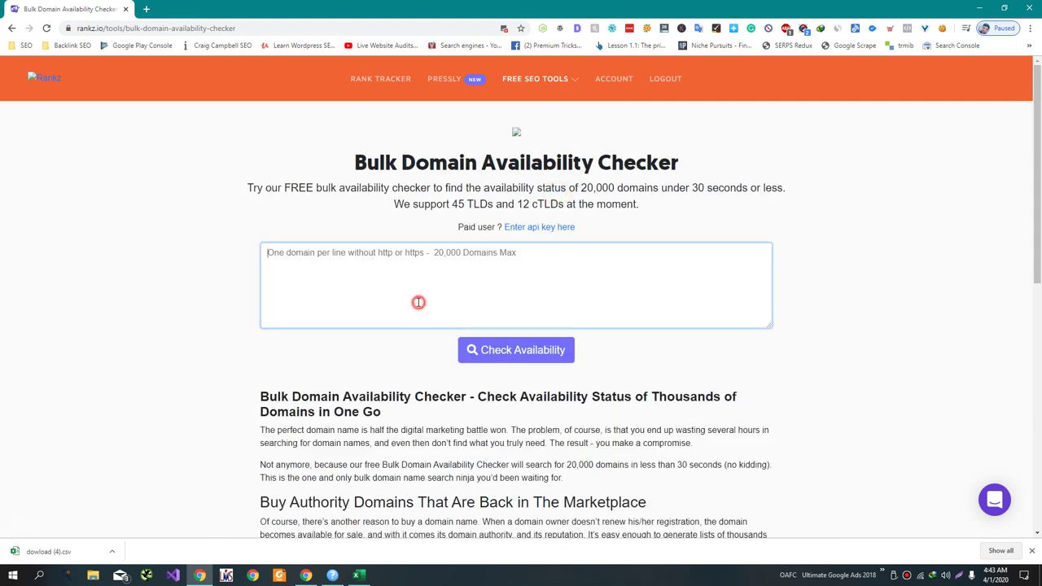
Paste the copied domains into the Bulk Domain Availability Checker, run the check and look through the available domains
key(ctrl+v)
click(498, 351)
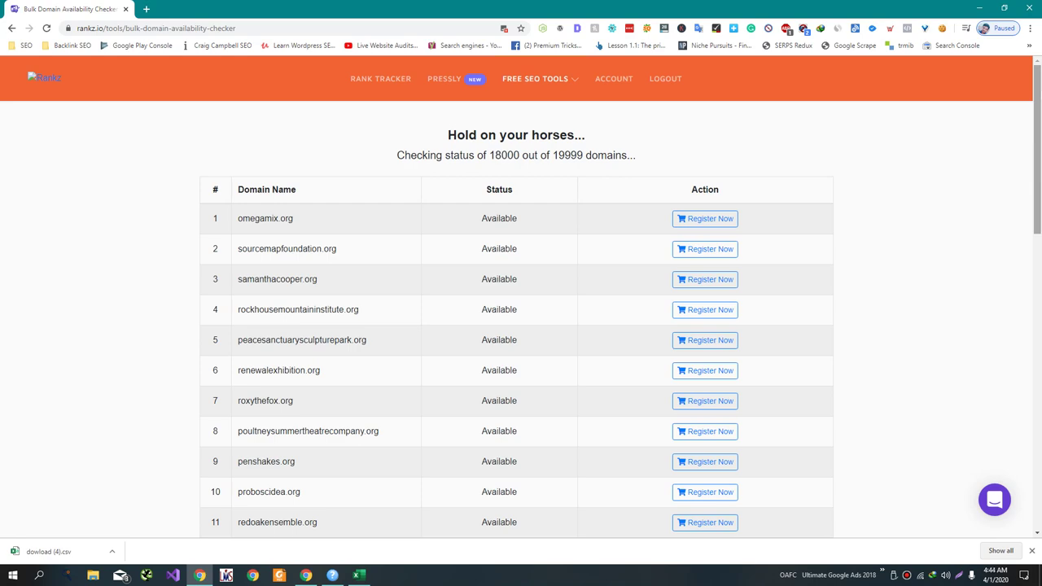
scroll(516, 326, down, 15)
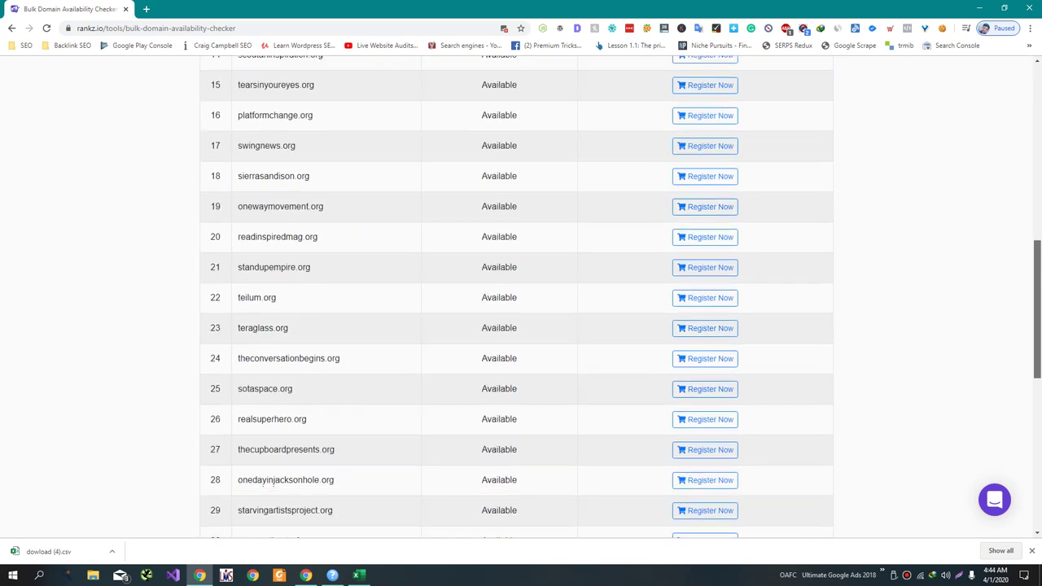
drag(1037, 460, 1040, 54)
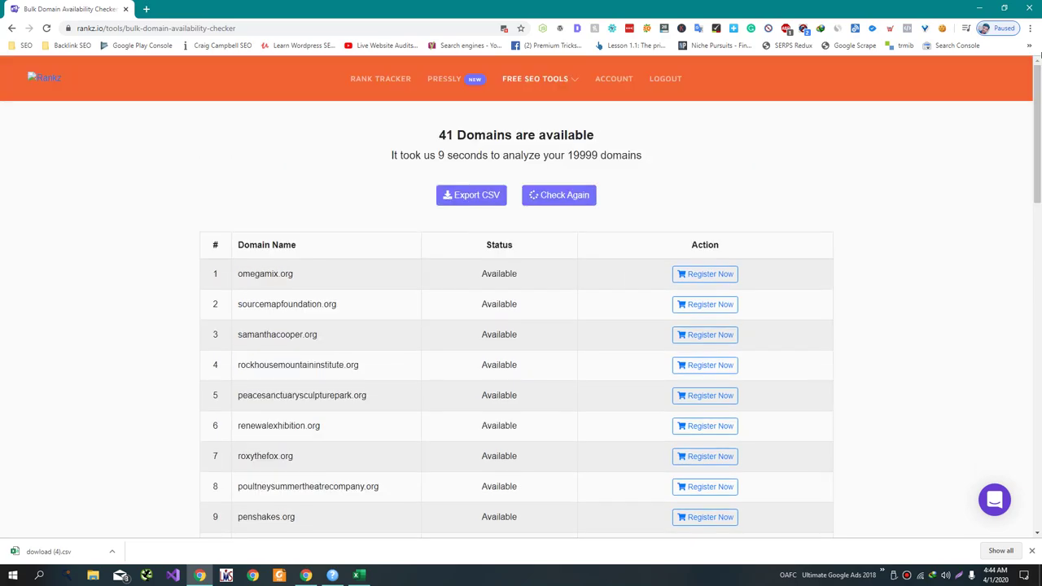
Open the exported dowload (4).csv, widen column A to fit the domain names and copy the names in A1 through A249
click(68, 549)
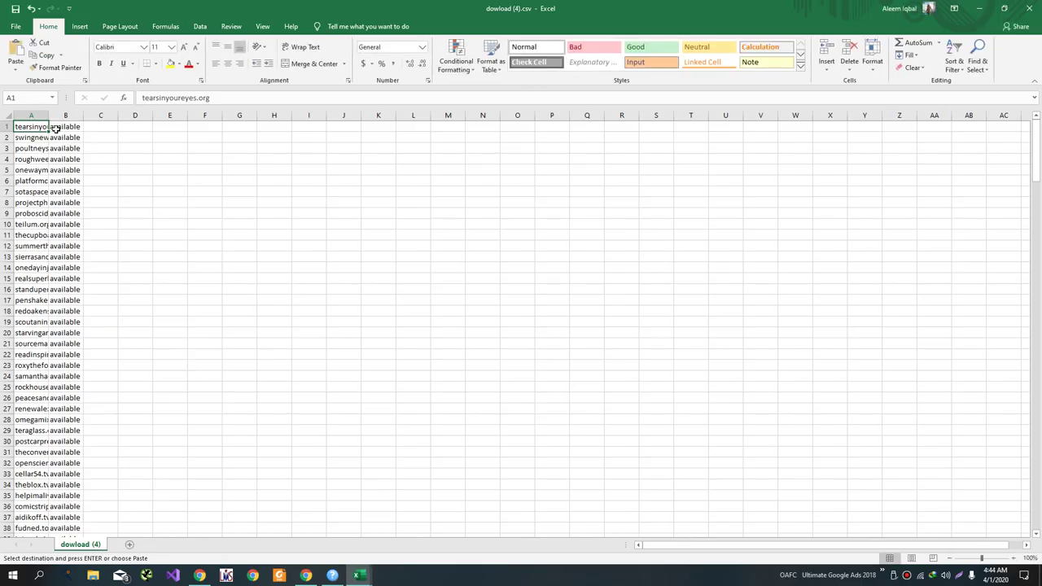
double_click(49, 117)
drag(85, 129, 109, 557)
key(ctrl+c)
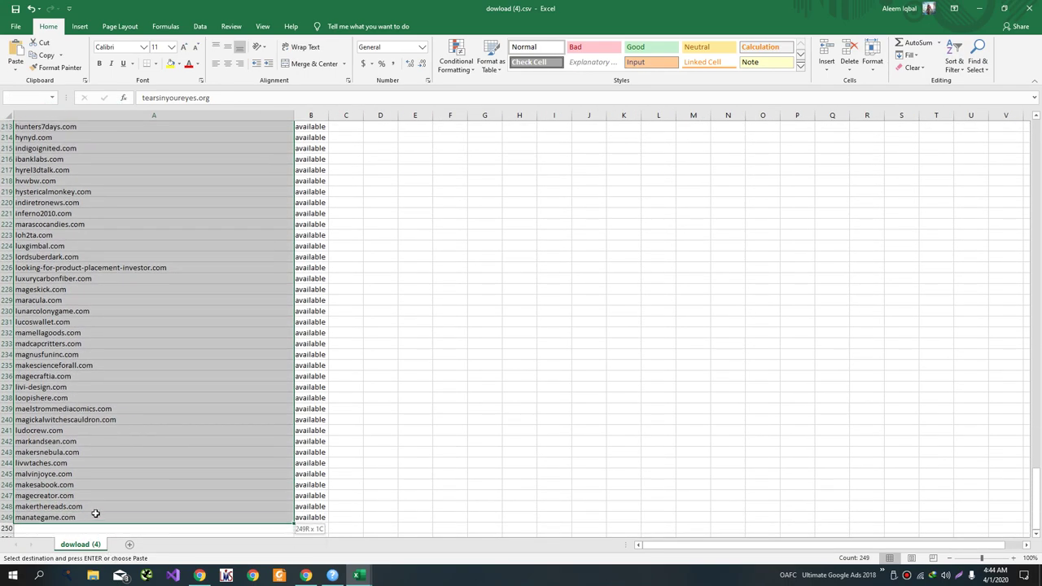
Switch to Bulk Moz DA Checker, replace its domain list with the copied domains and start checking
click(335, 577)
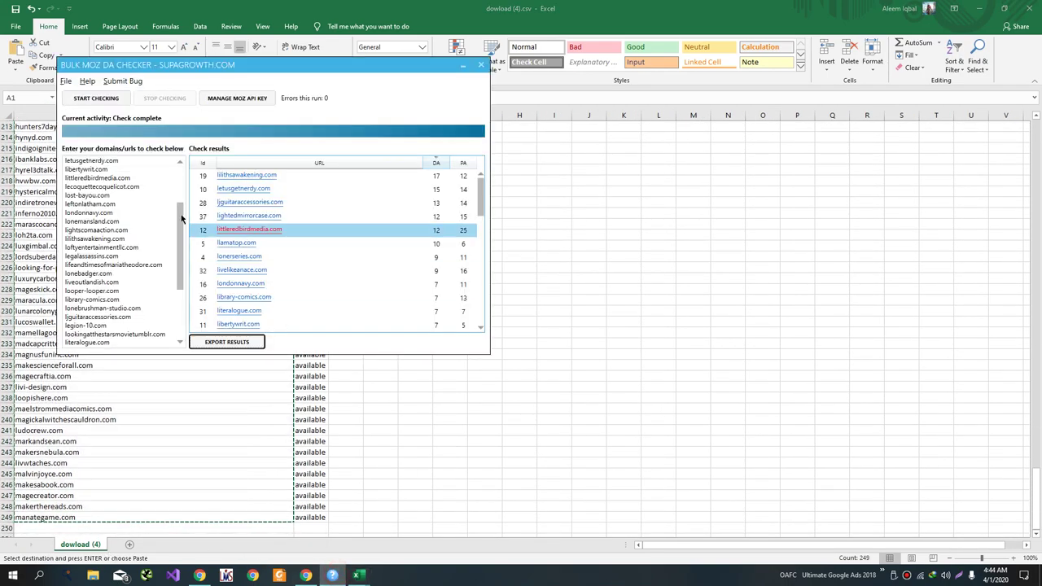
click(139, 204)
key(ctrl+a)
key(ctrl+v)
click(97, 99)
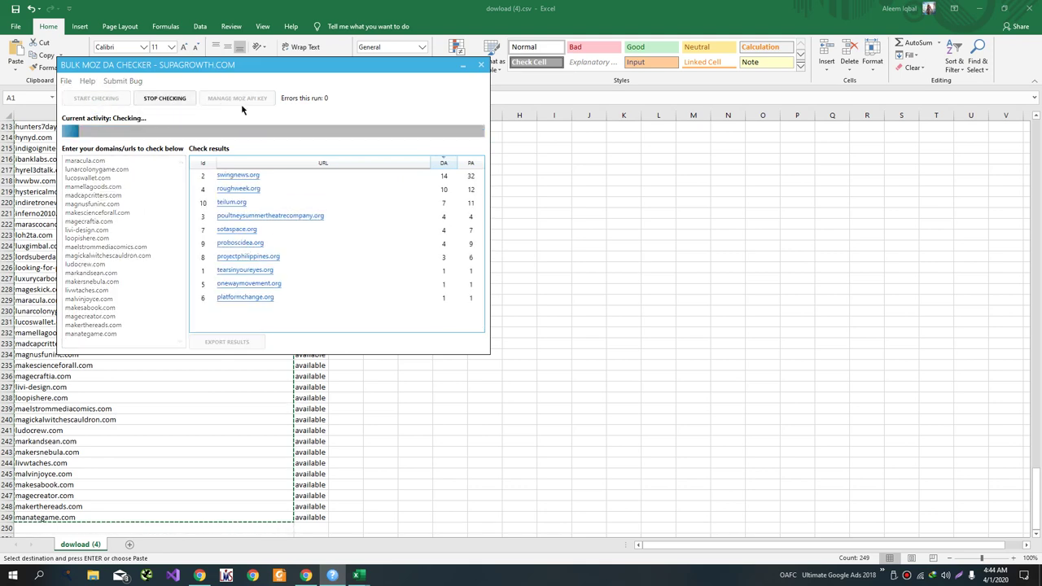
Switch to Ahrefs in Chrome, open Batch Analysis, paste the copied domains and analyse them, glancing at the Moz check meanwhile
click(306, 576)
mouse_move(396, 70)
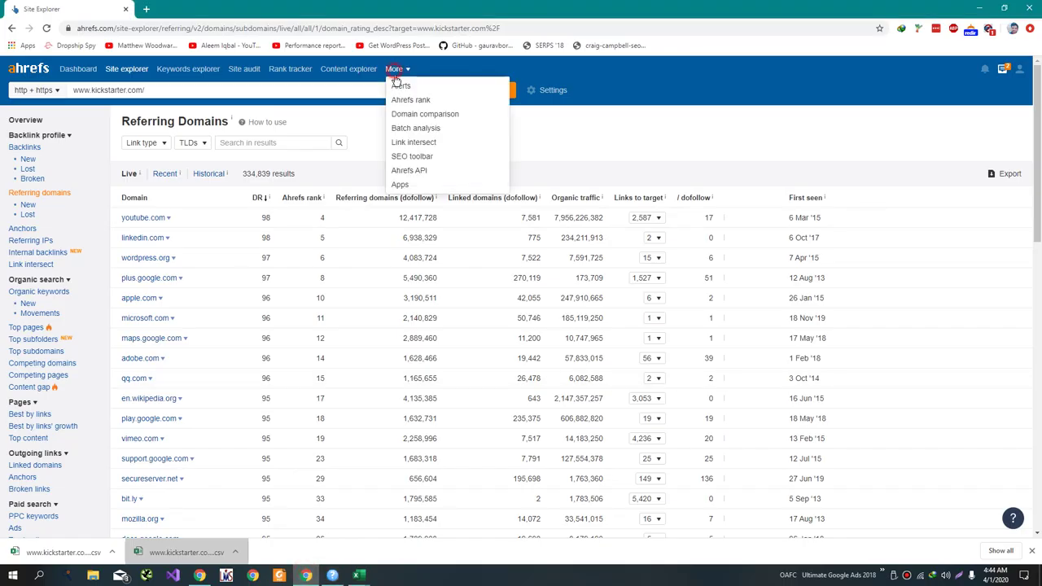
click(415, 128)
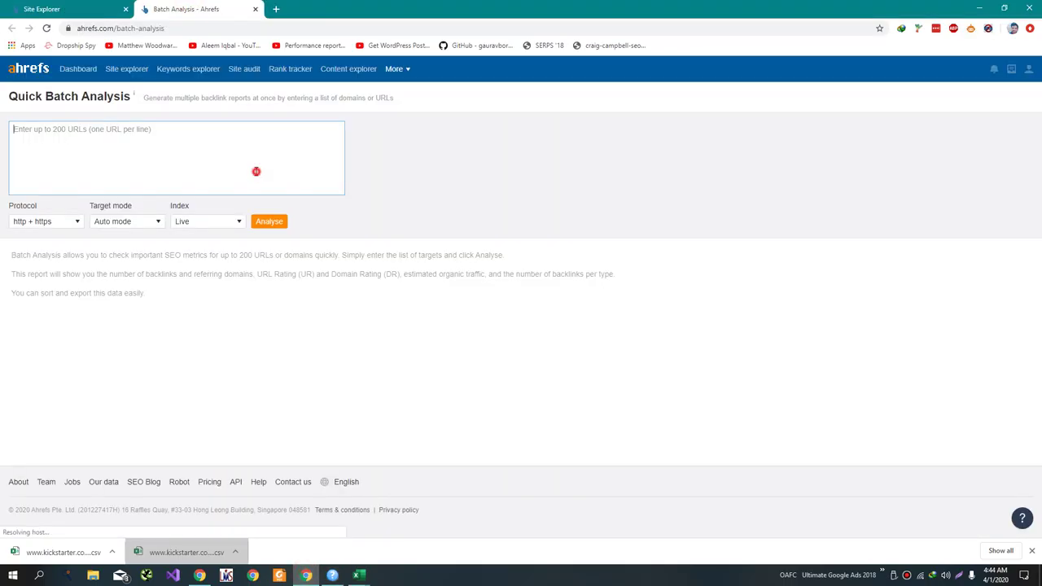
key(ctrl+v)
click(269, 222)
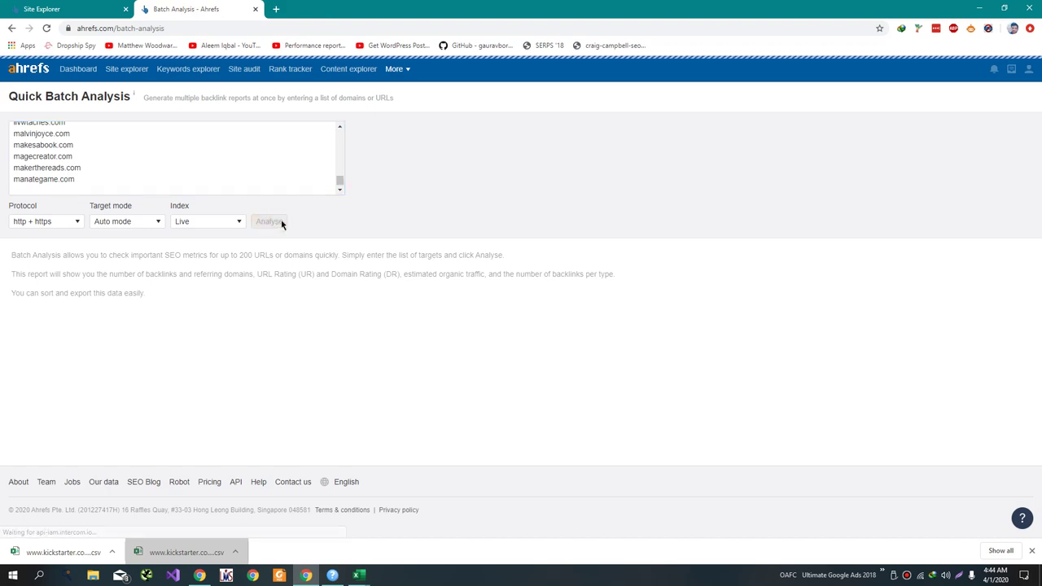
key(alt+Tab)
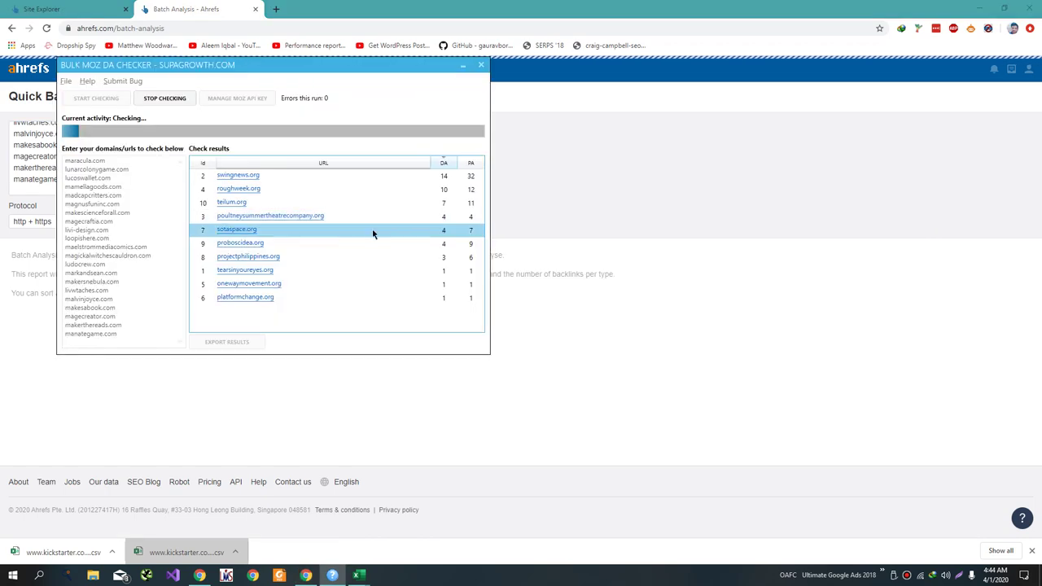
key(alt+Tab)
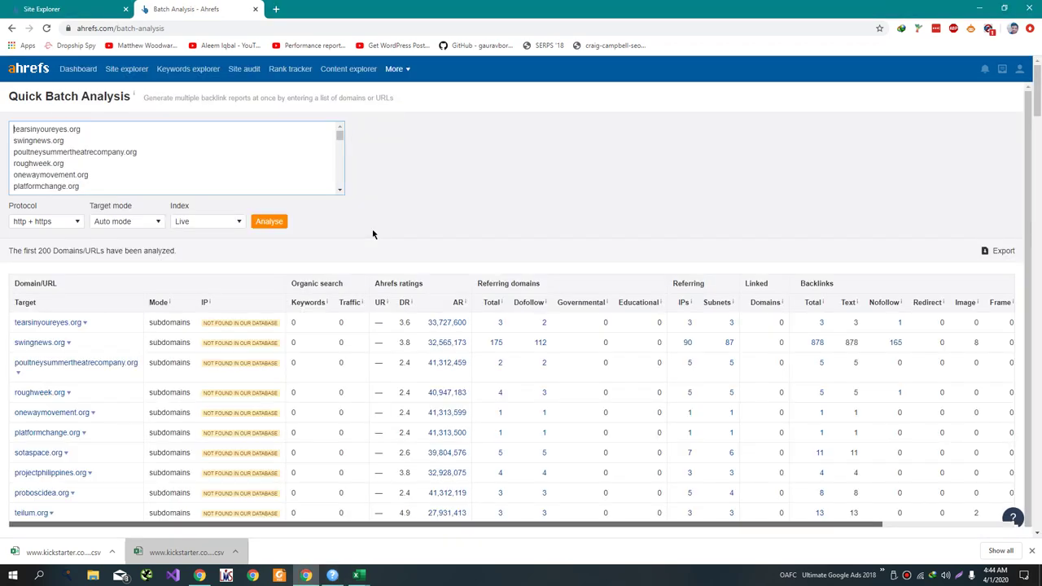
Sort the batch analysis by DR from highest to lowest and look through the ranked domains
click(404, 303)
click(405, 303)
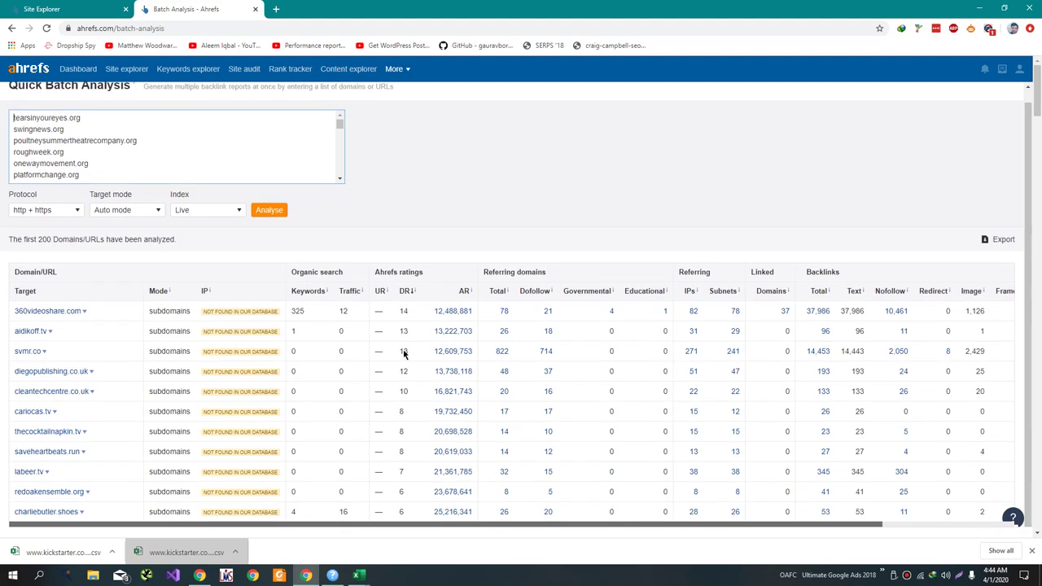
scroll(405, 356, down, 8)
scroll(405, 356, up, 1)
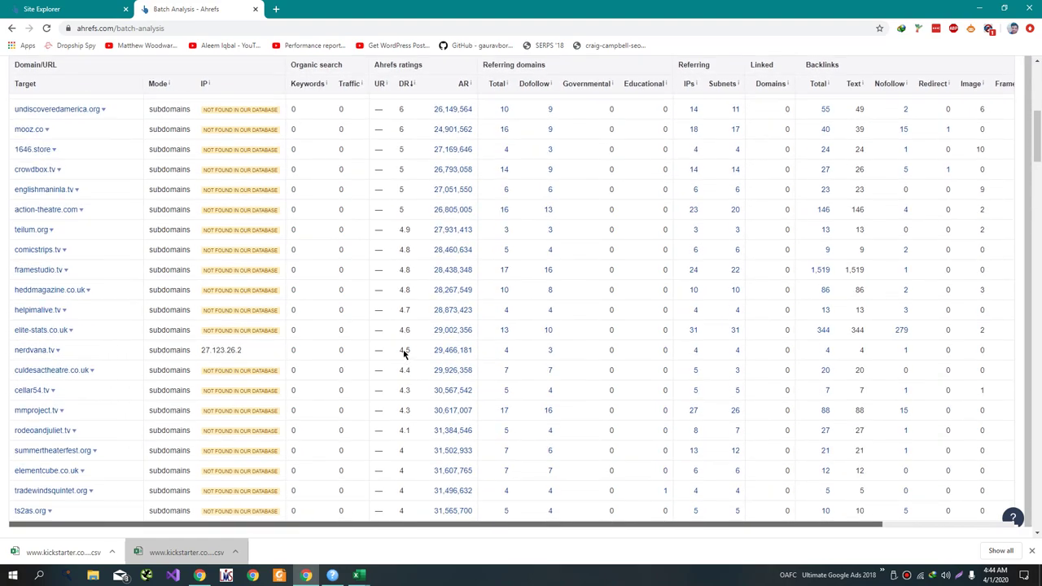
scroll(574, 283, up, 10)
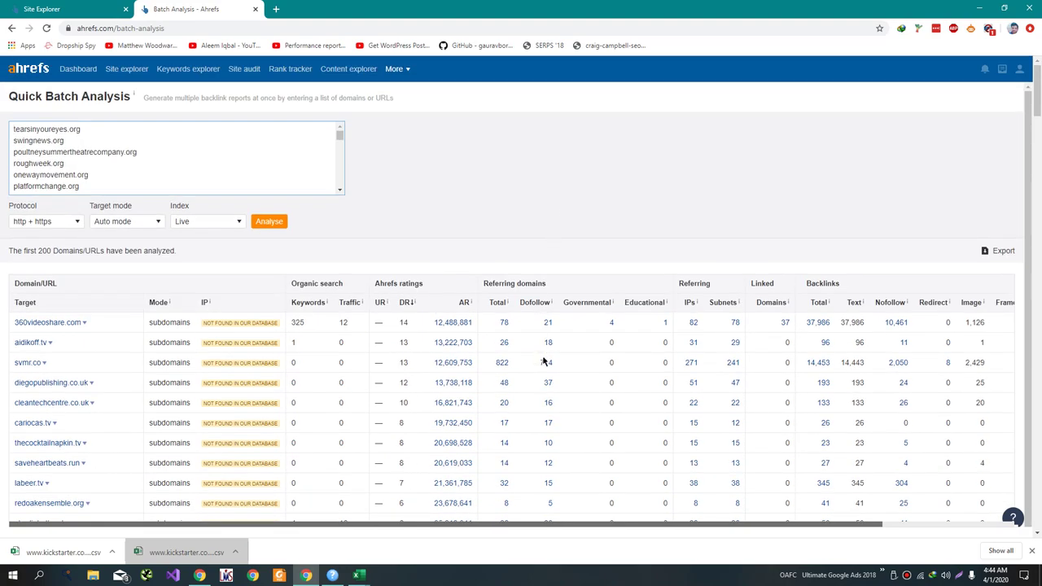
Examine svmr.co's dofollow referring domains and the bodybuilding.com backlink, and open the domain's overview report
click(546, 364)
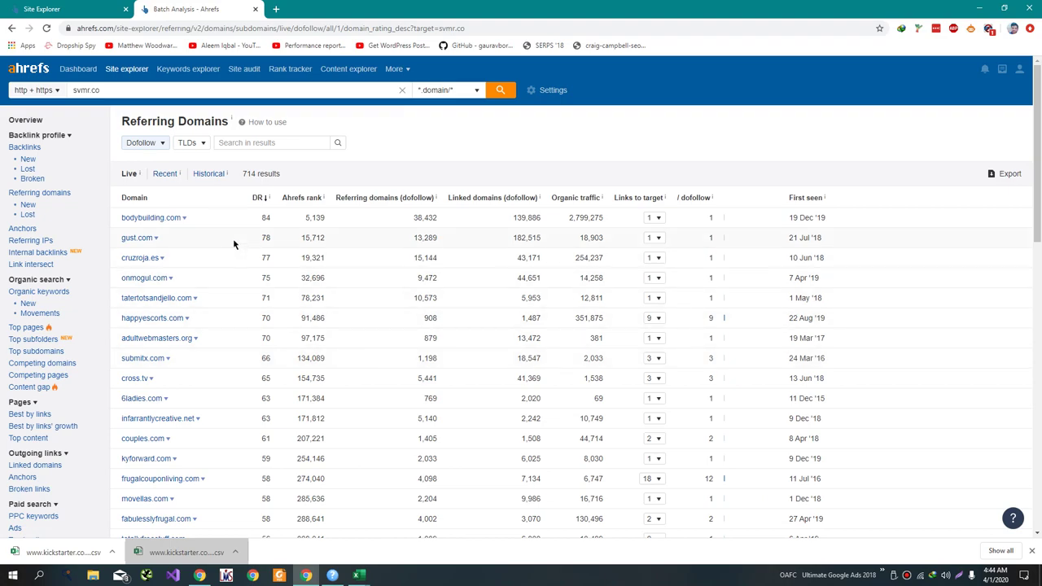
scroll(159, 228, down, 4)
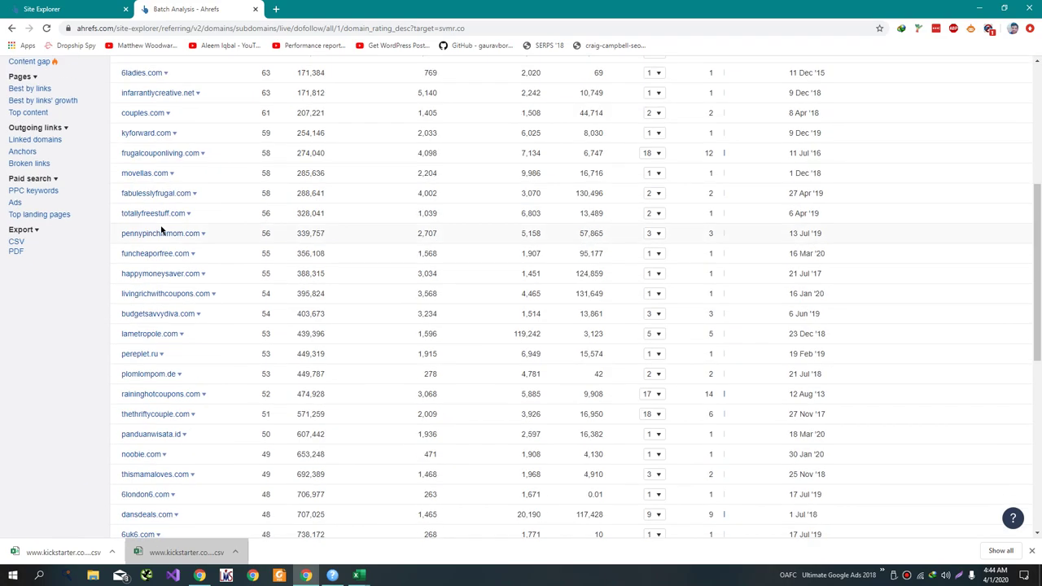
scroll(161, 230, down, 4)
scroll(161, 230, down, 2)
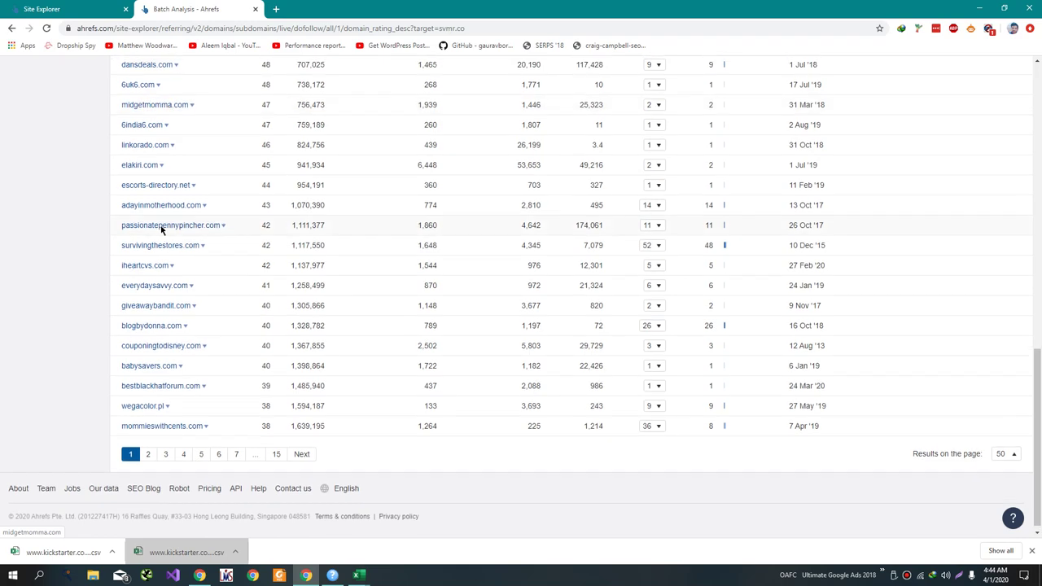
scroll(161, 228, up, 10)
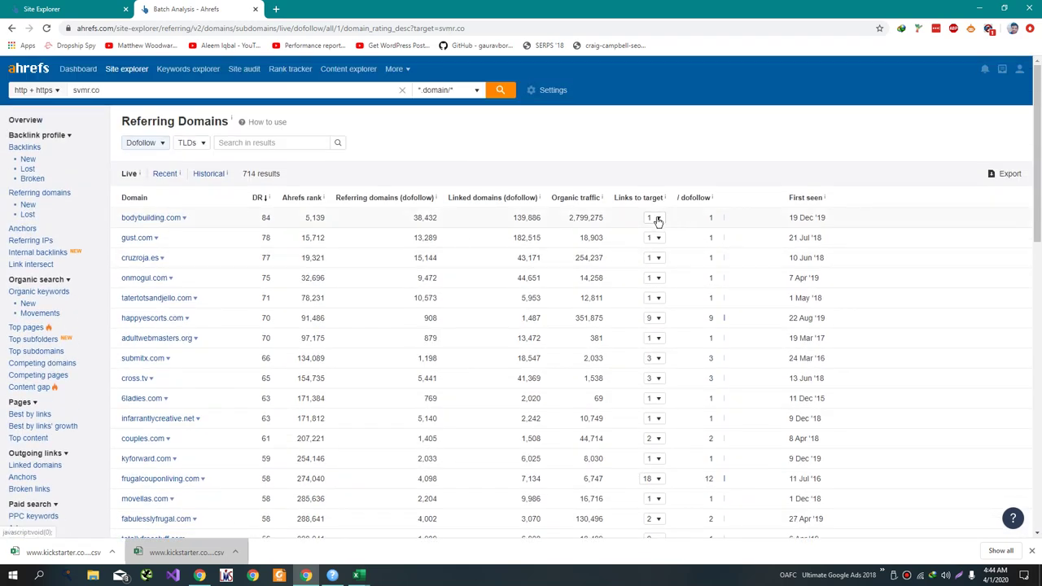
click(657, 218)
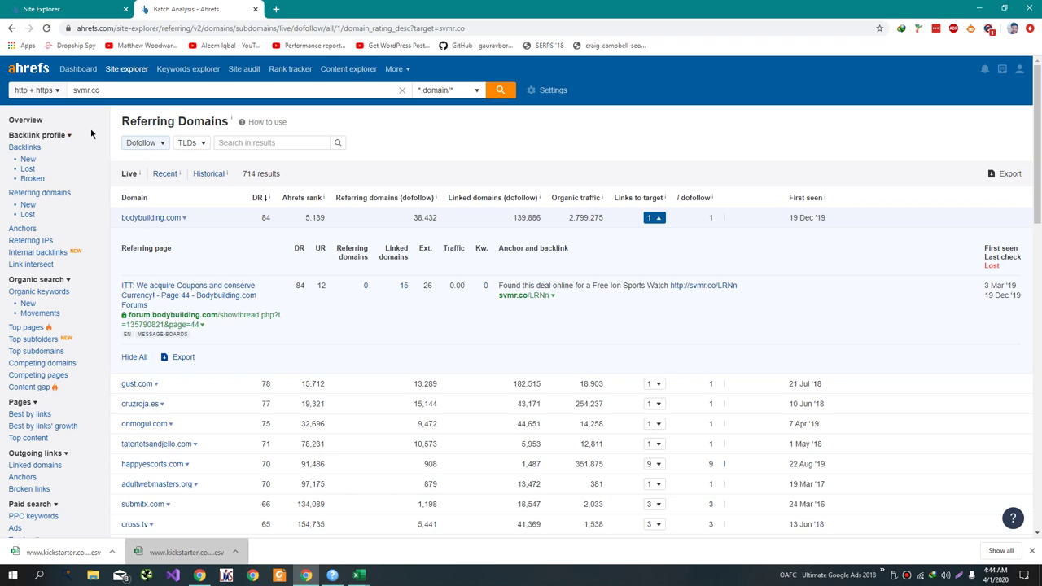
click(34, 122)
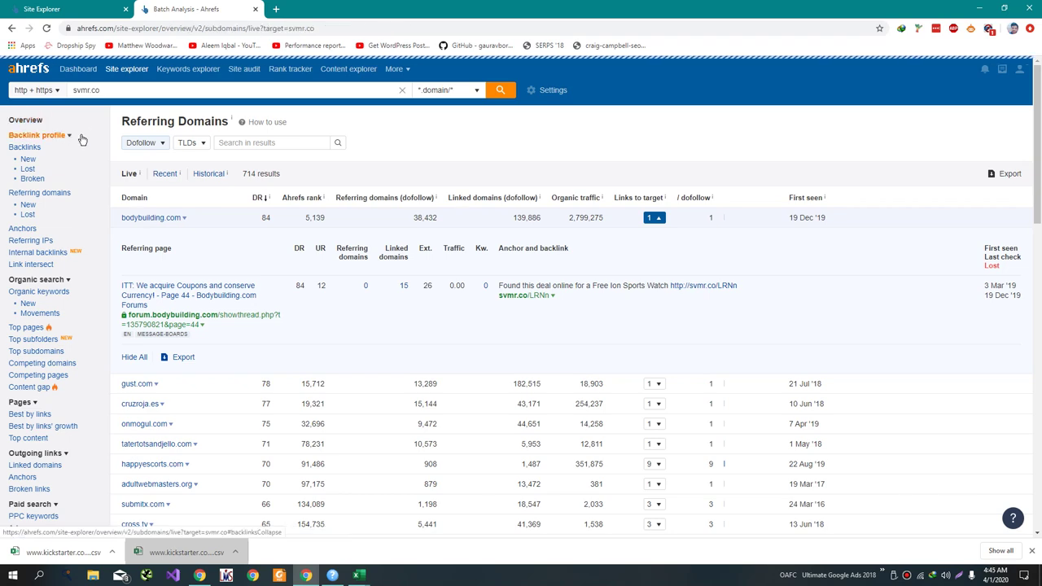
Glance at the Moz check, switch to the kickstarter.com linked-domains workbook in Excel and copy the domain names in B79997 through B93630
key(alt+Tab)
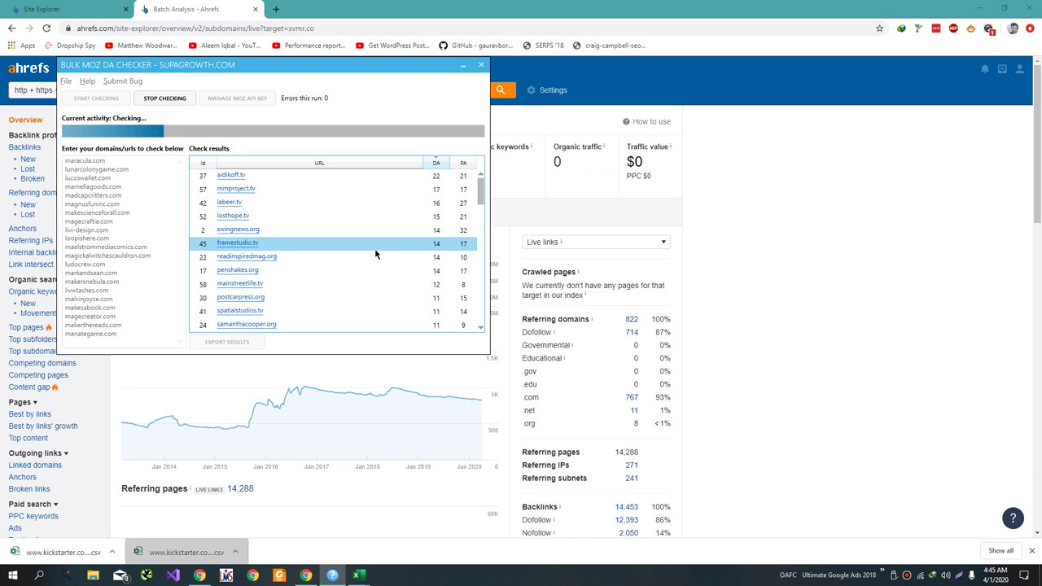
mouse_move(357, 575)
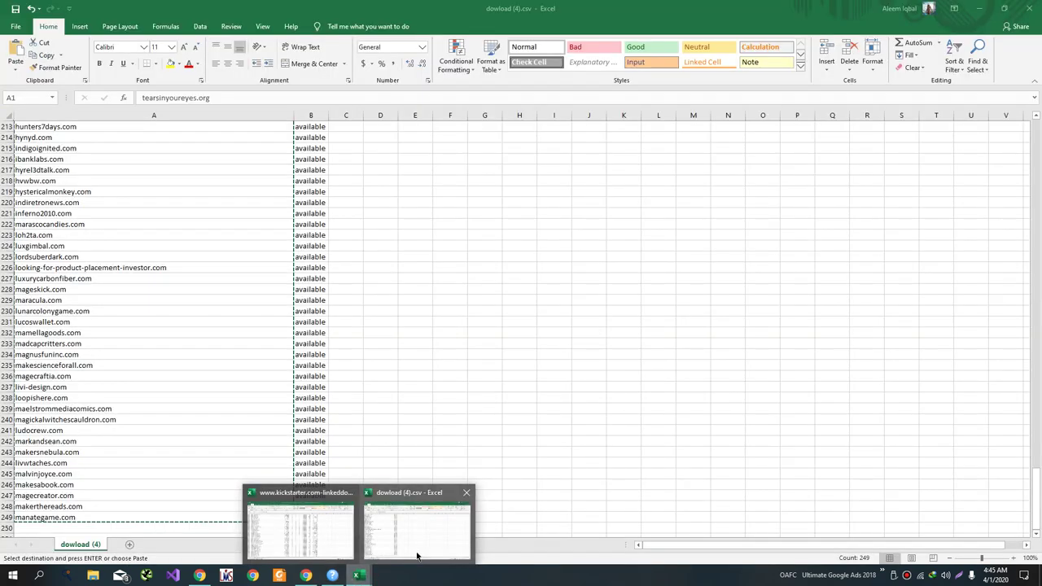
click(415, 556)
mouse_move(358, 573)
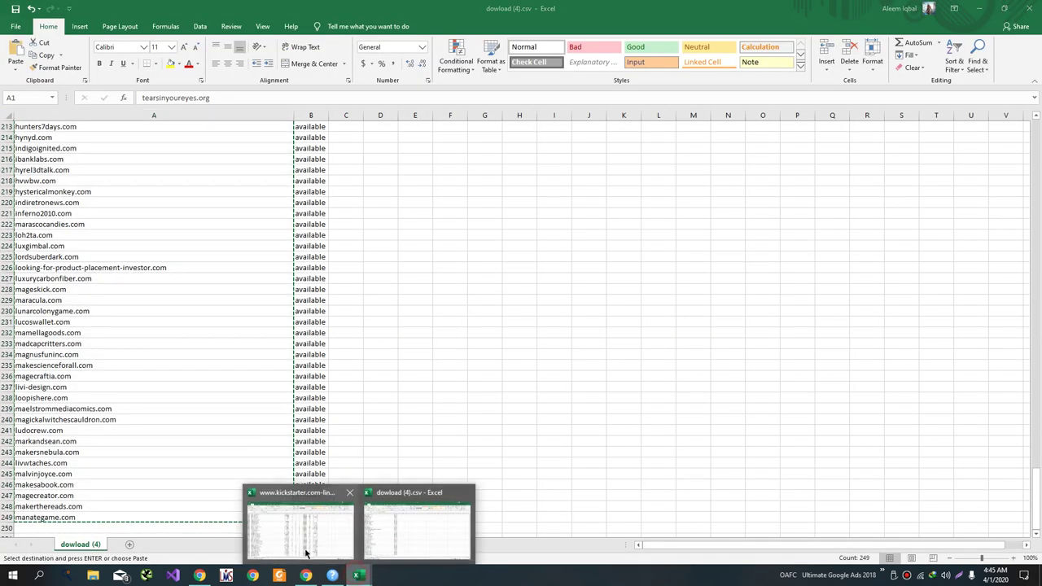
click(306, 550)
drag(173, 322, 149, 584)
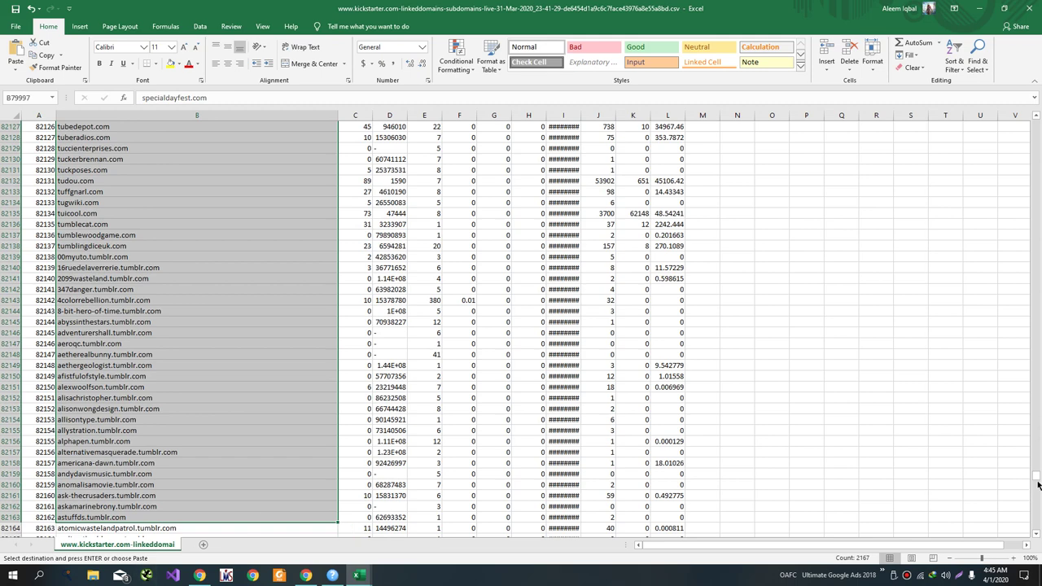
drag(1038, 485, 1038, 534)
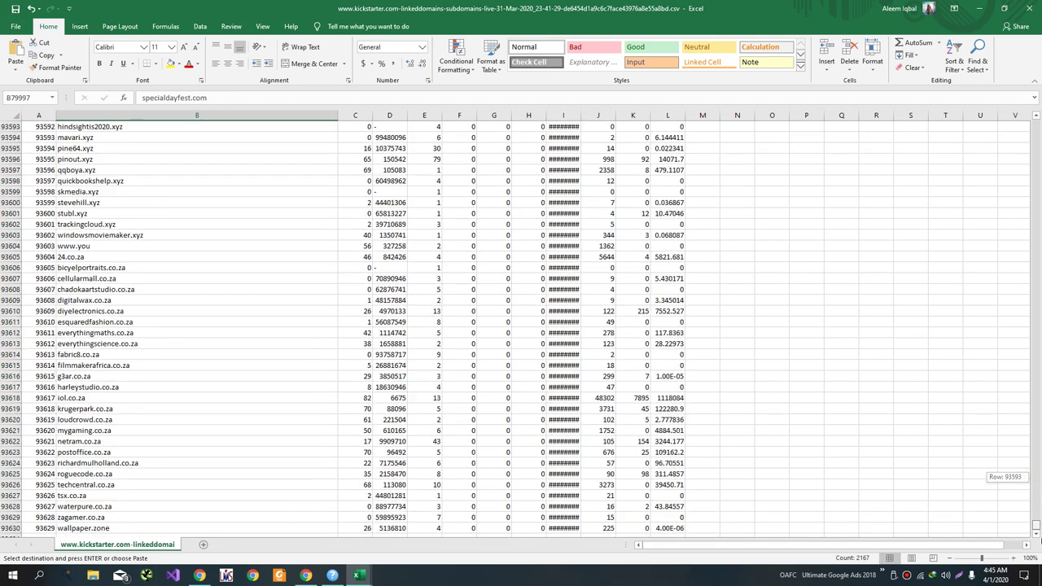
shift+click(204, 529)
key(ctrl+c)
Switch to the Rankz checker in Chrome, reload the empty form, paste the copied domains and check their availability
click(199, 575)
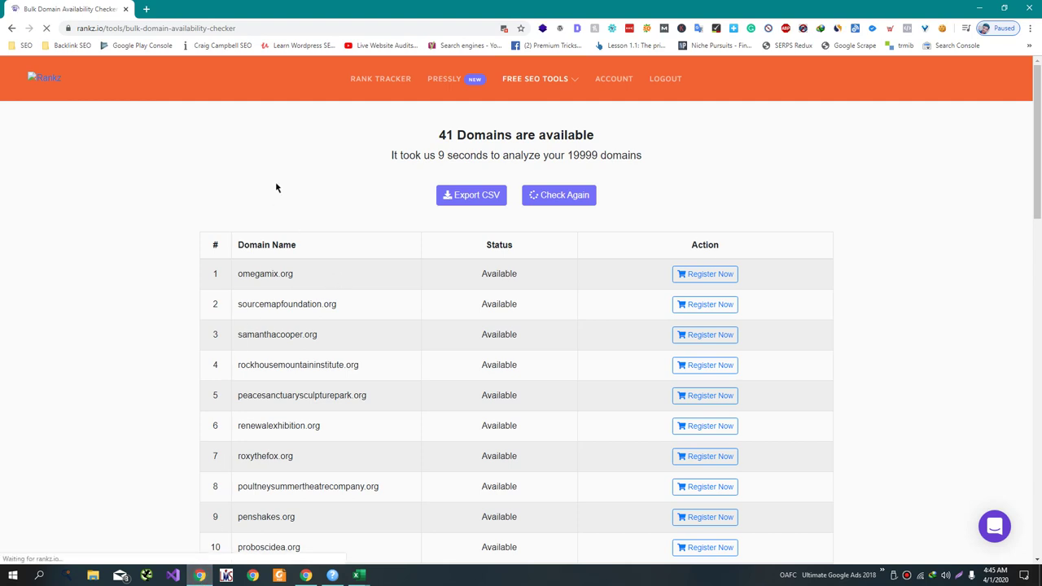
key(F5)
click(355, 288)
key(ctrl+v)
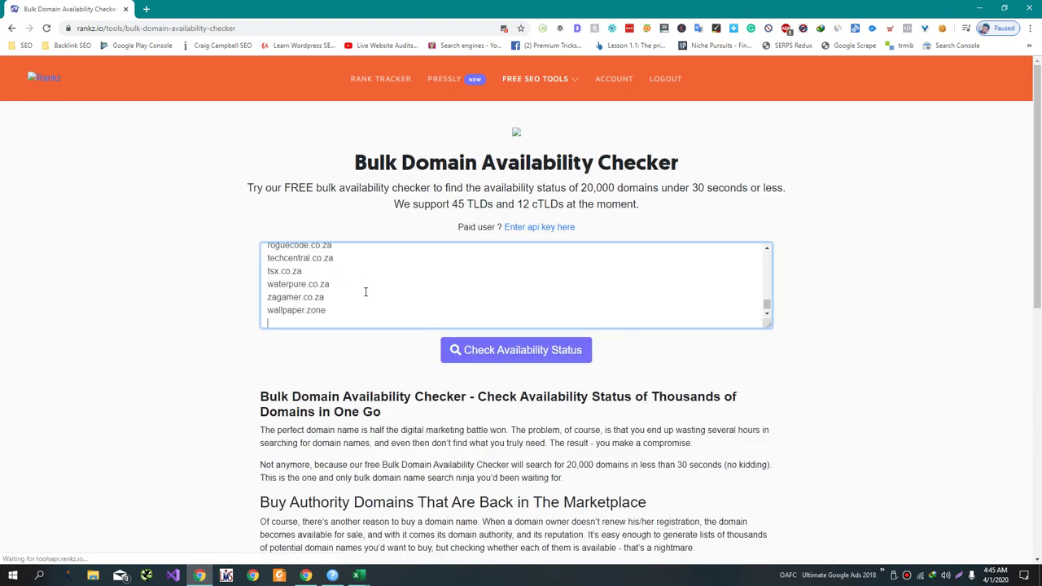
click(459, 354)
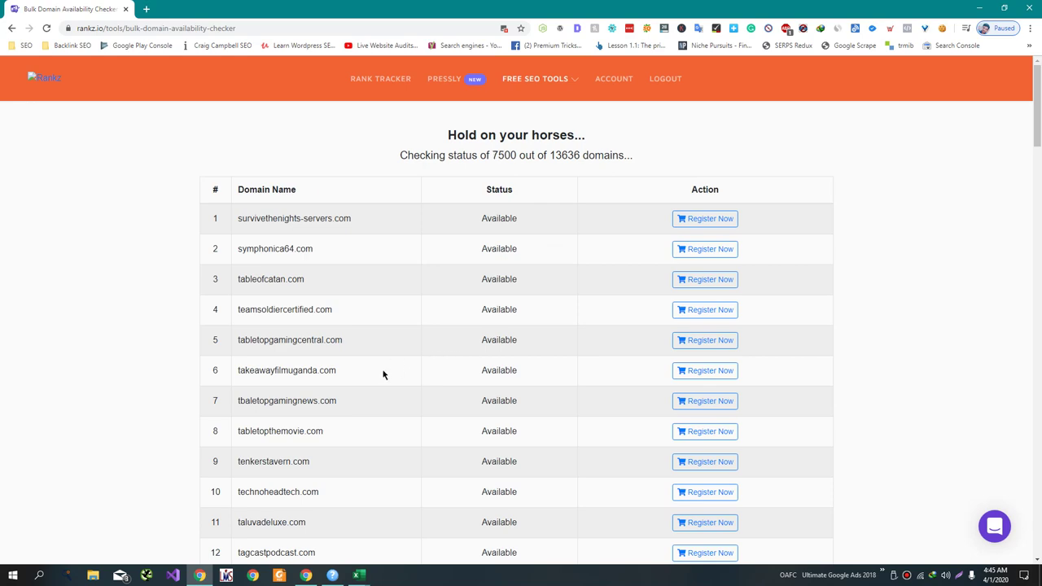
Look through the available domains from the last batch and export them as a CSV
scroll(383, 375, down, 20)
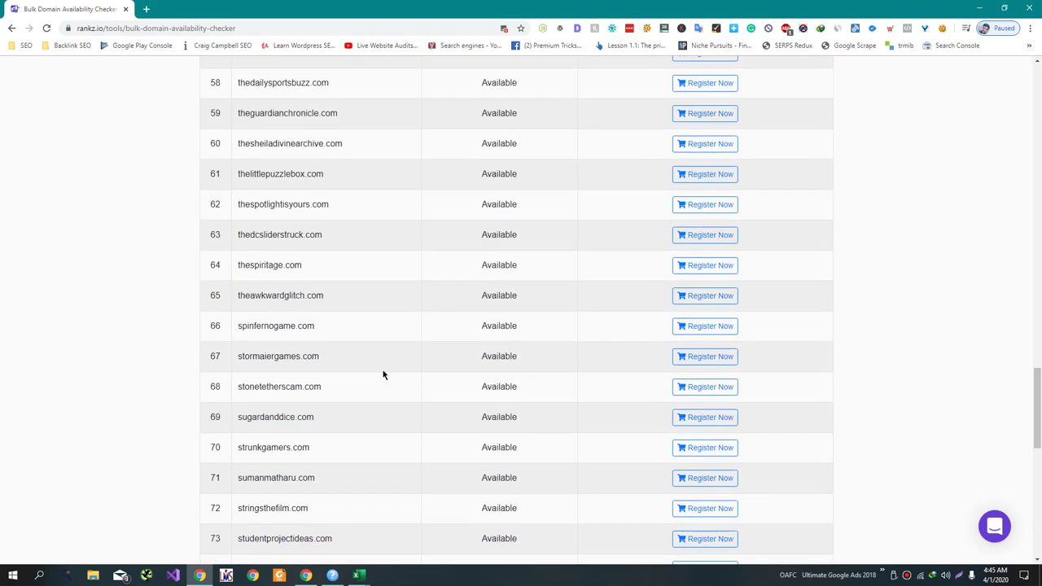
scroll(383, 375, down, 5)
scroll(384, 374, up, 20)
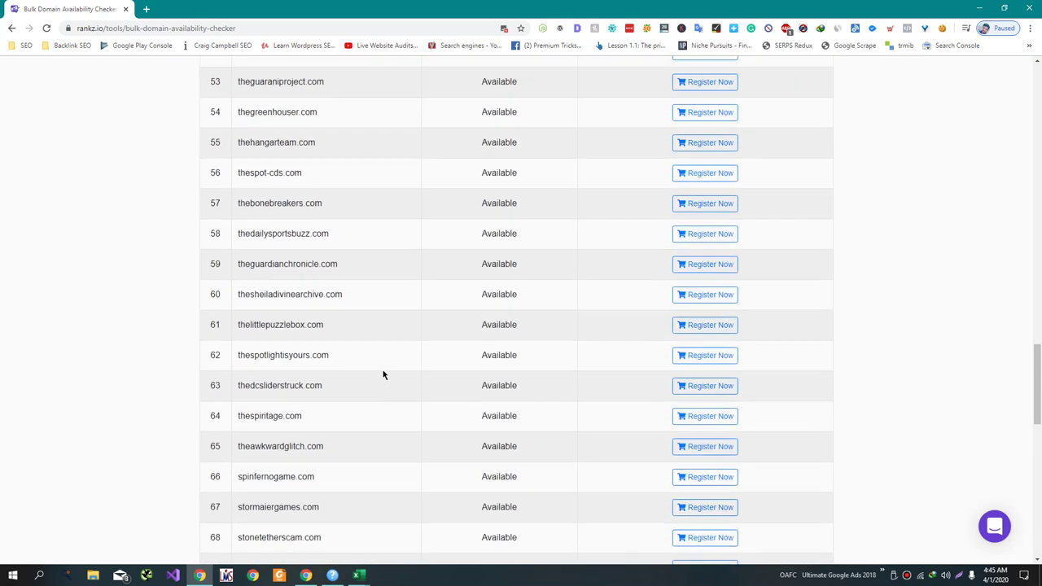
scroll(383, 374, up, 10)
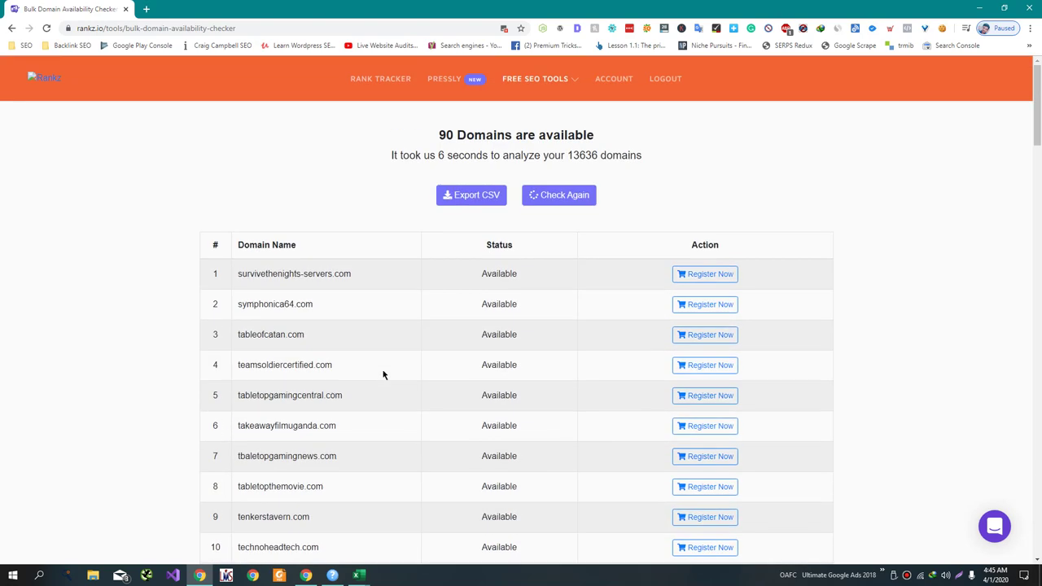
click(479, 203)
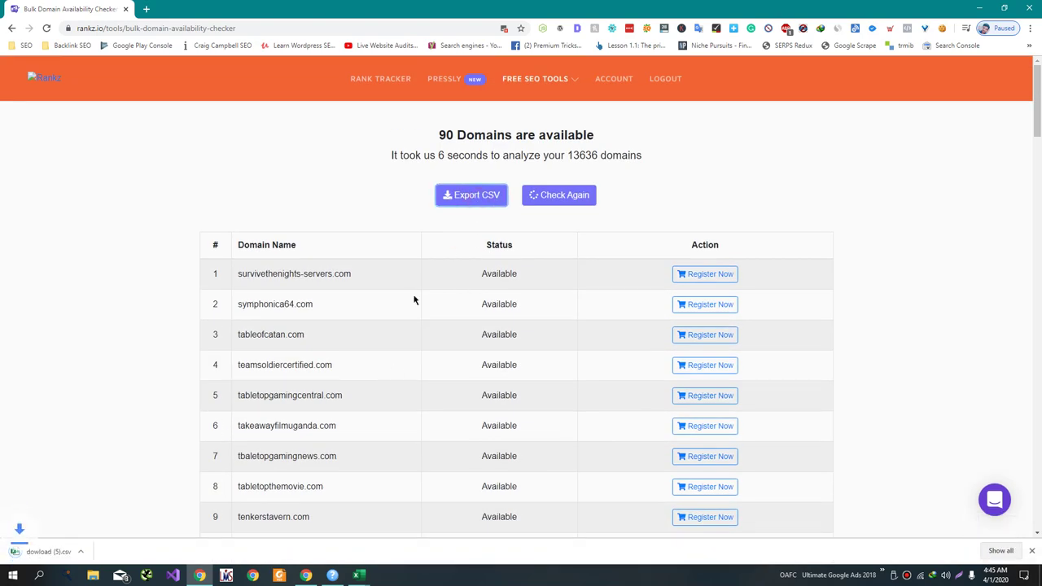
Switch to dowload (5).csv in Excel, widen column A and copy the domain names in A1 through A90
key(alt+Tab)
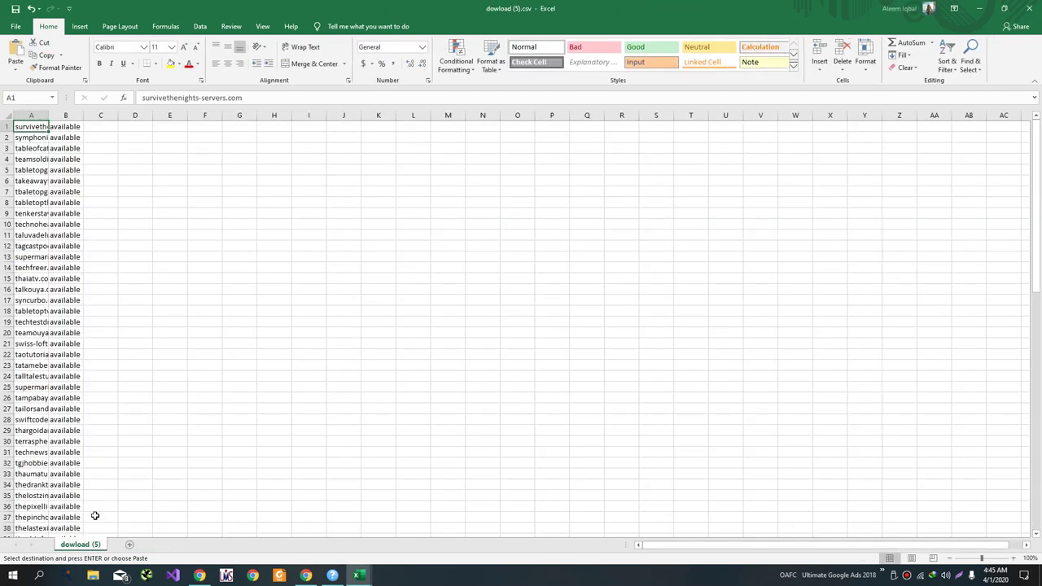
drag(48, 116, 199, 118)
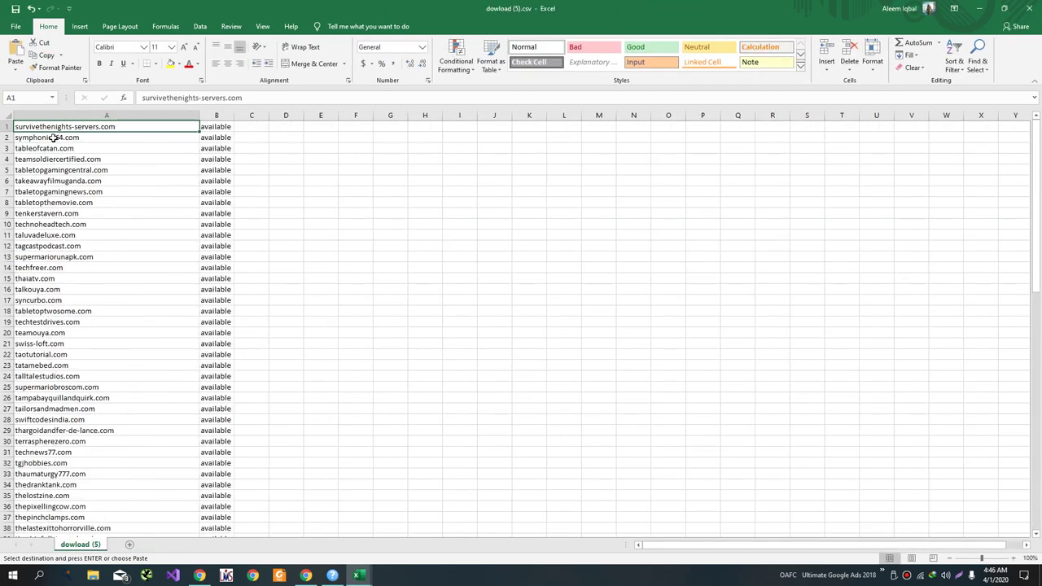
drag(55, 127, 44, 514)
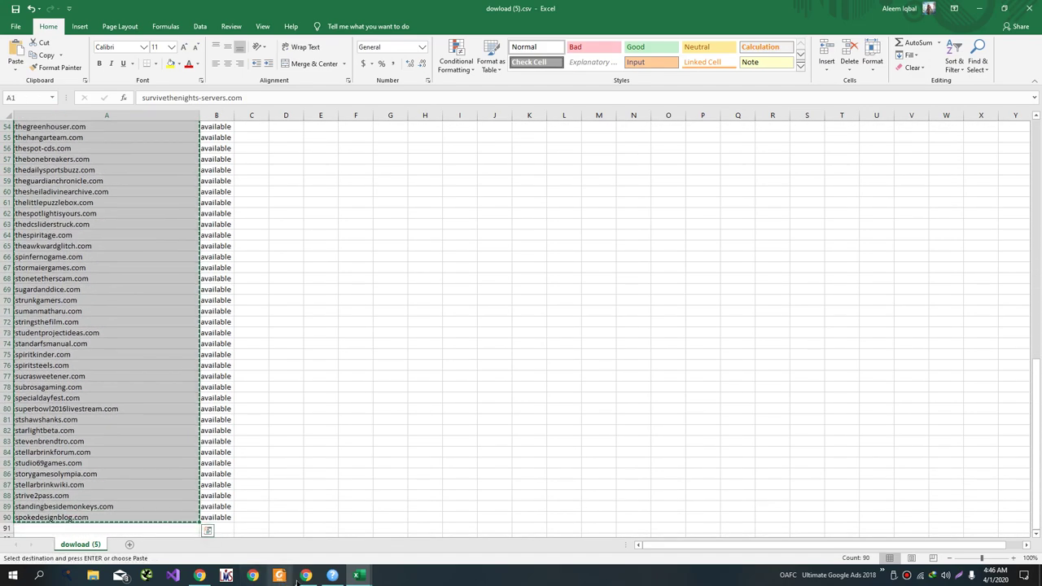
Switch to Ahrefs in Chrome, run the copied domains through Batch Analysis and sort the results by highest DR
click(305, 575)
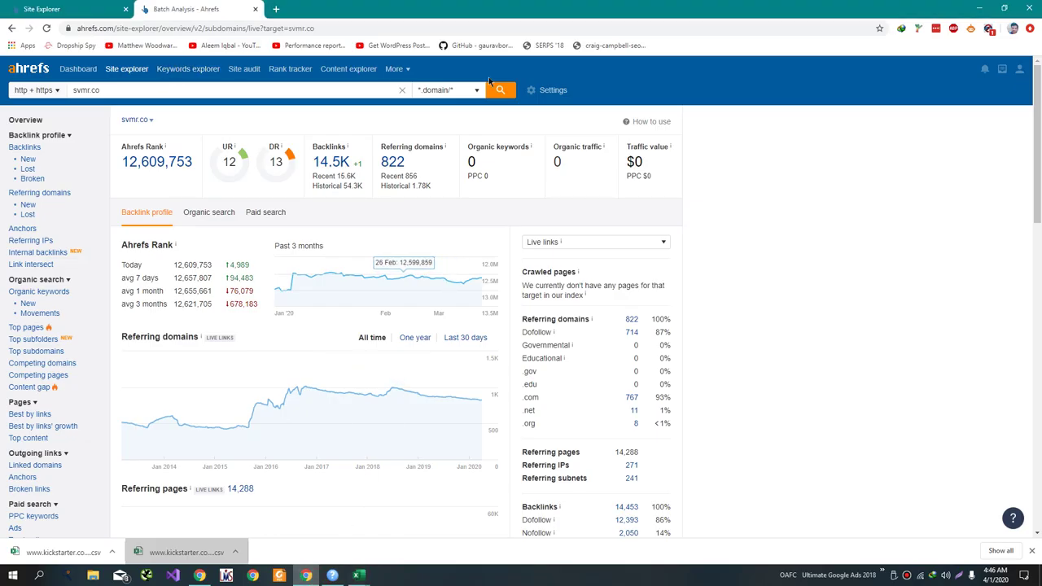
click(400, 71)
click(401, 128)
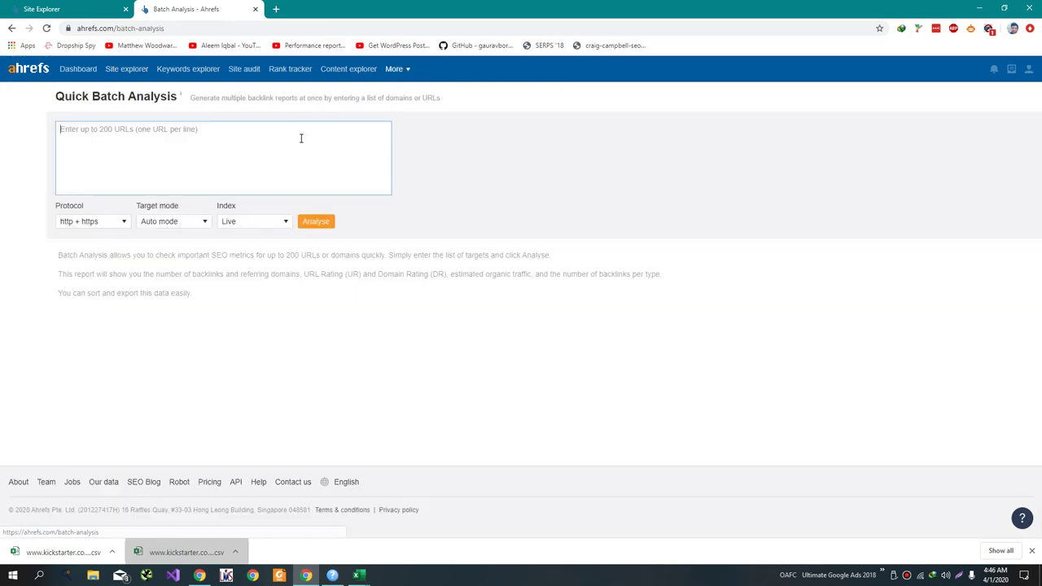
key(ctrl+v)
click(269, 222)
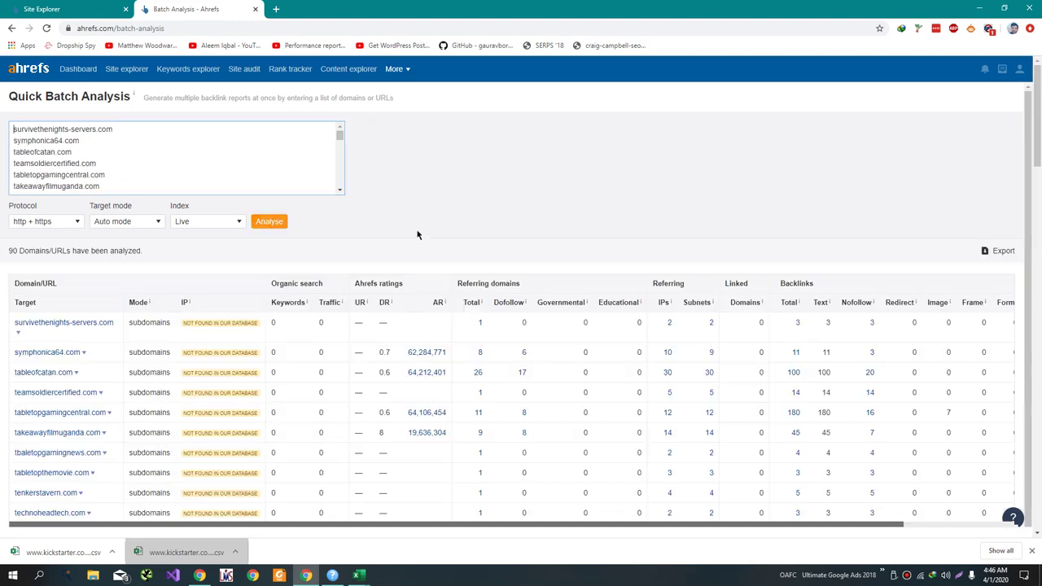
click(384, 305)
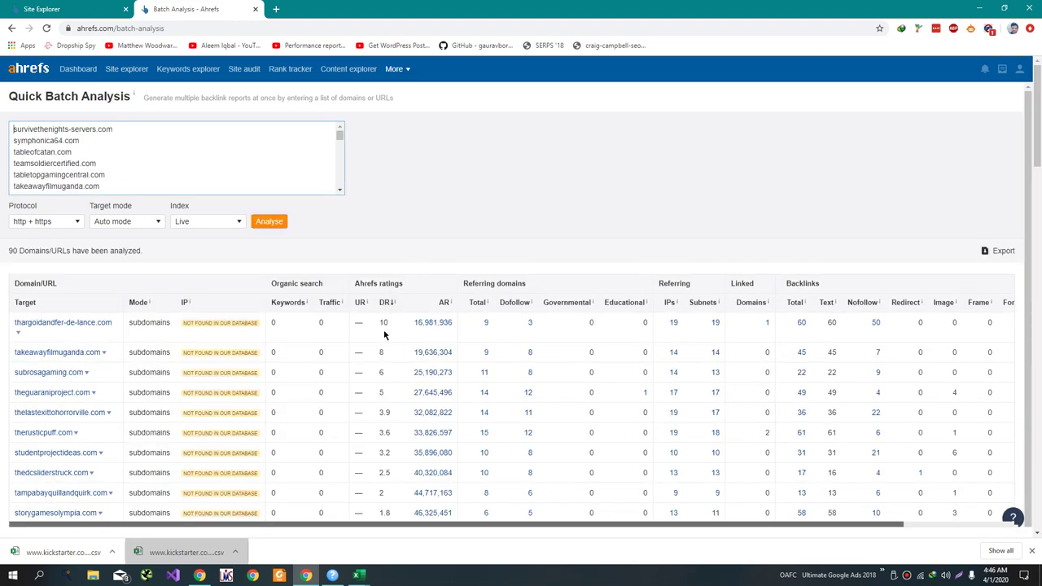
scroll(384, 324, down, 1)
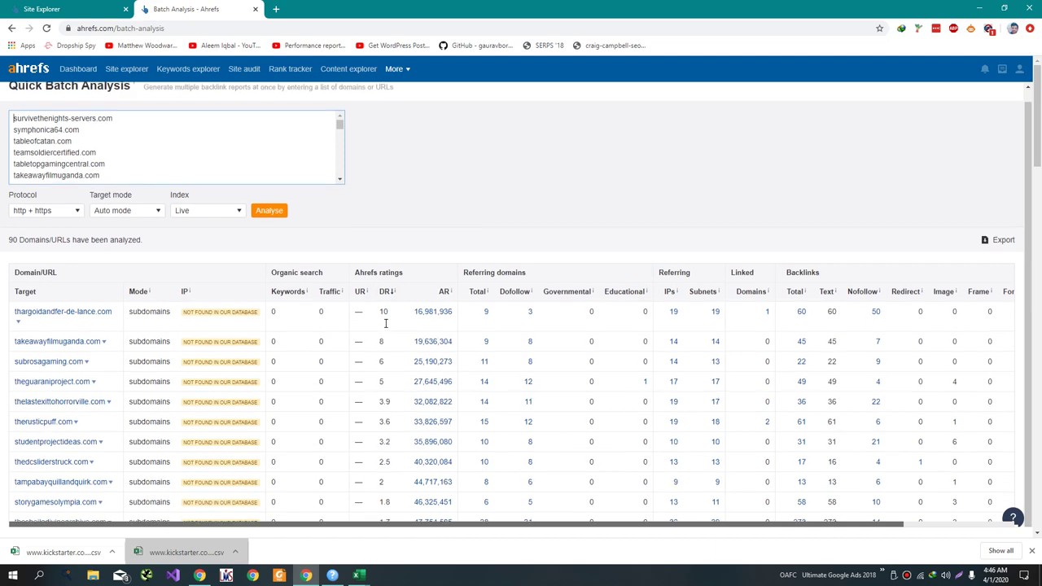
Switch to Bulk Moz DA Checker, export its results over the existing Results.csv in Documents, and return to the Facebook group page
click(332, 575)
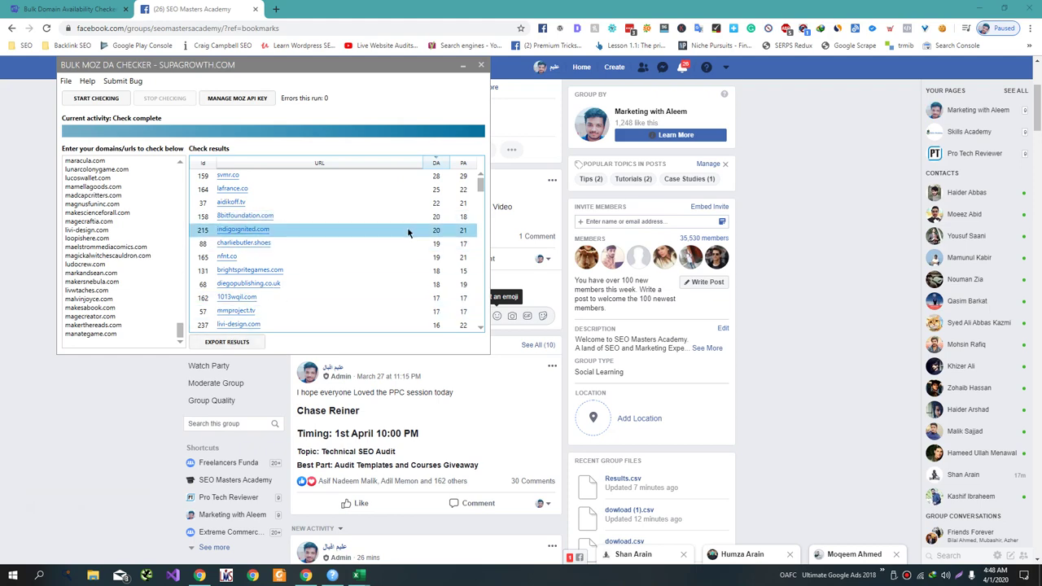
click(245, 342)
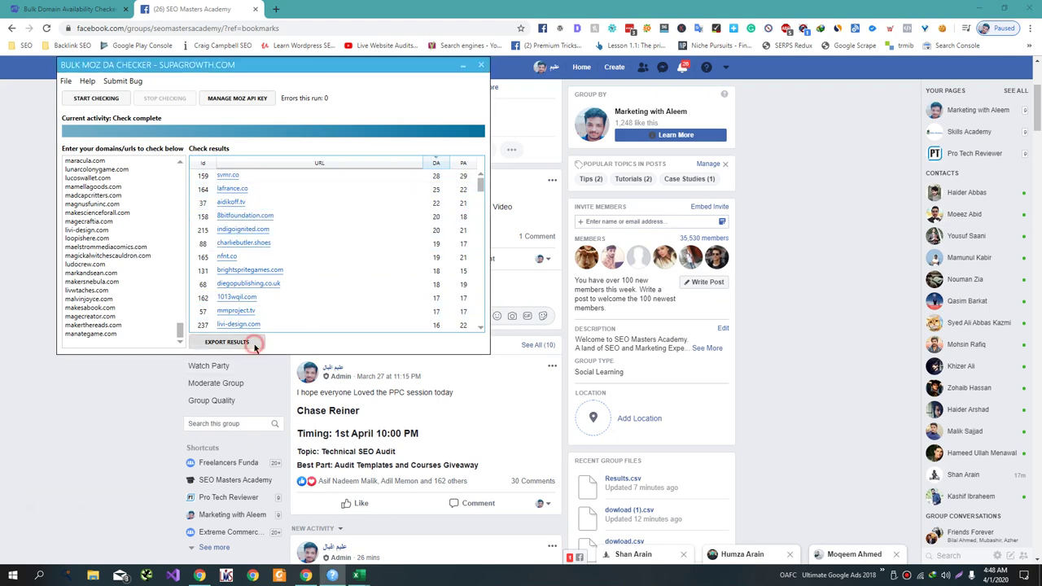
click(478, 332)
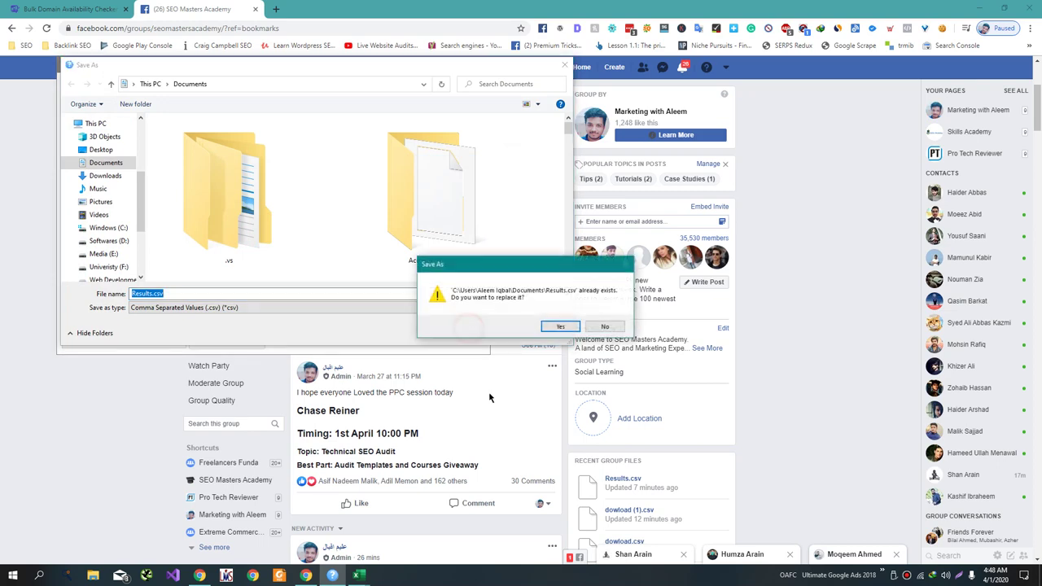
click(578, 329)
click(471, 412)
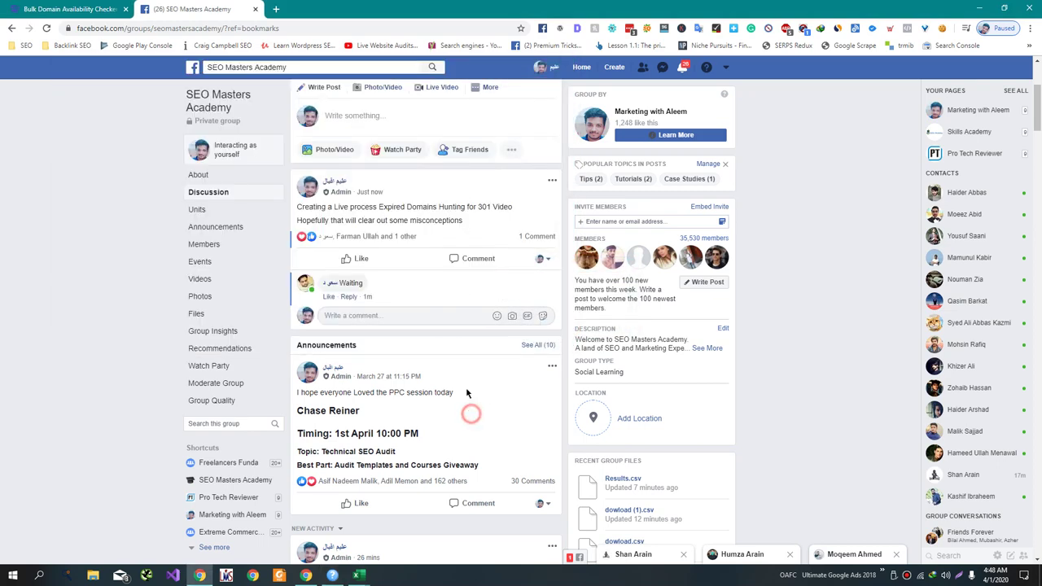
scroll(480, 342, up, 3)
click(511, 366)
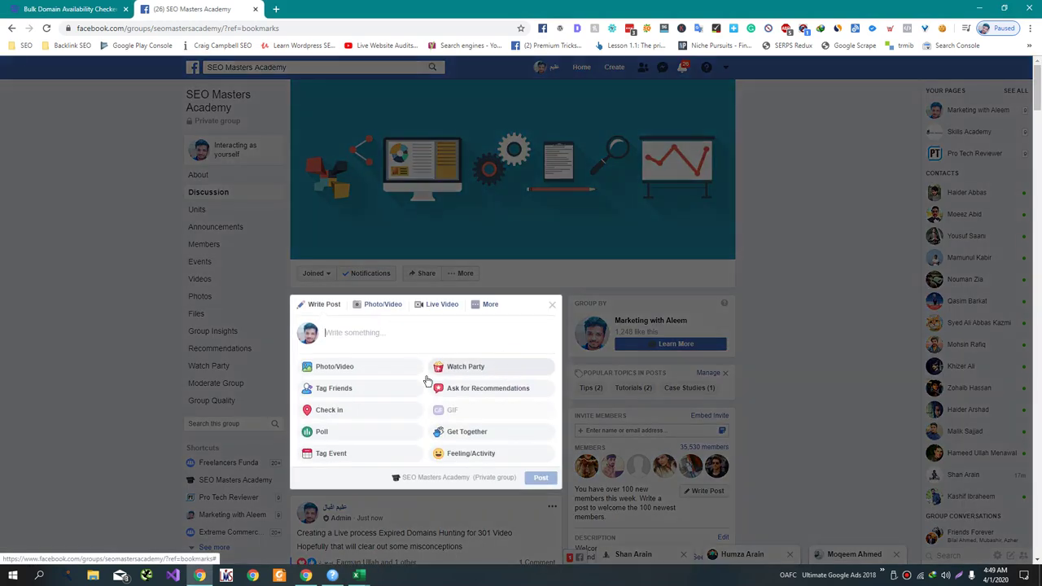
click(388, 402)
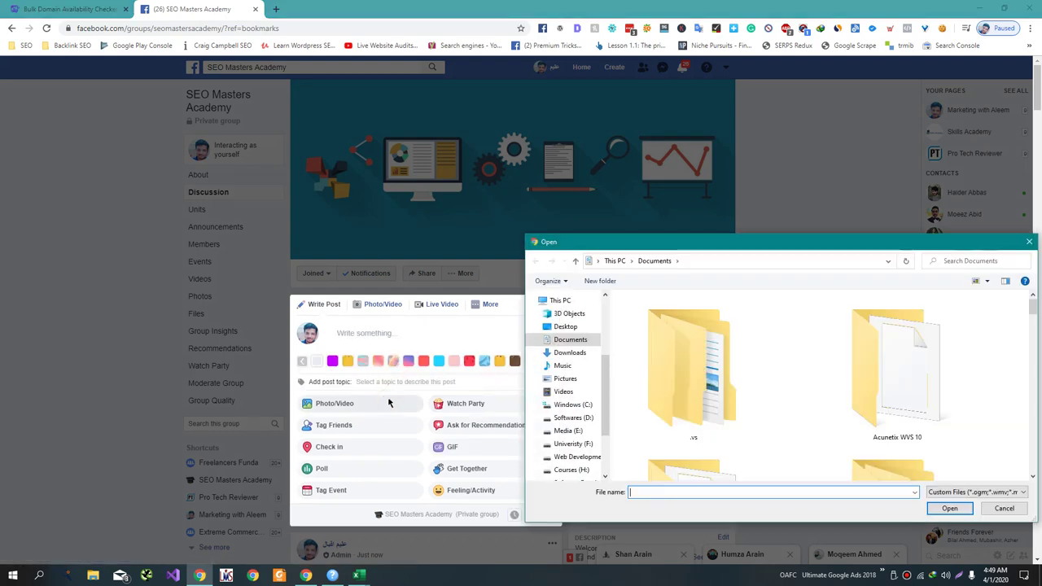
click(575, 352)
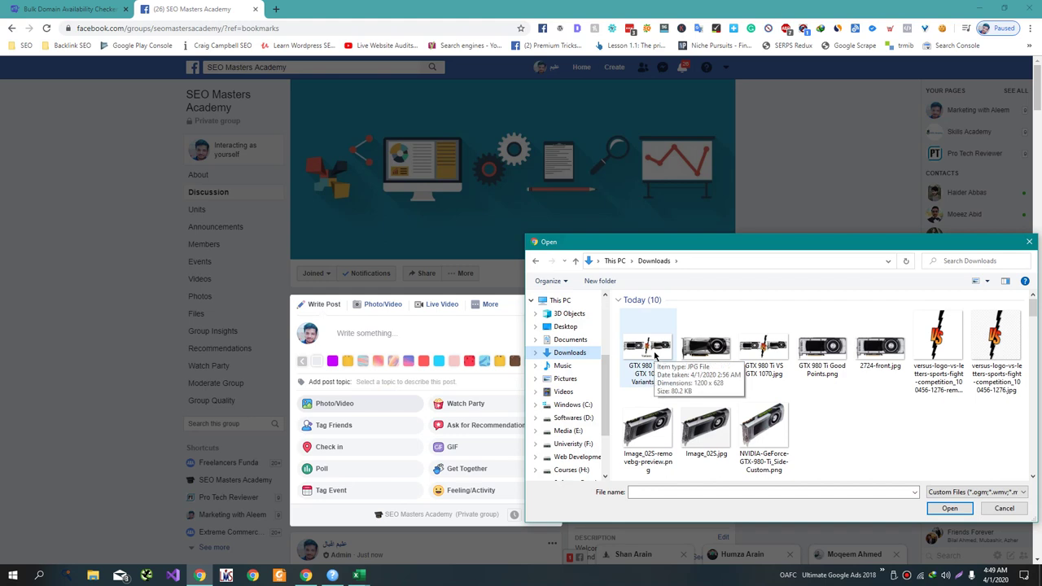
click(589, 342)
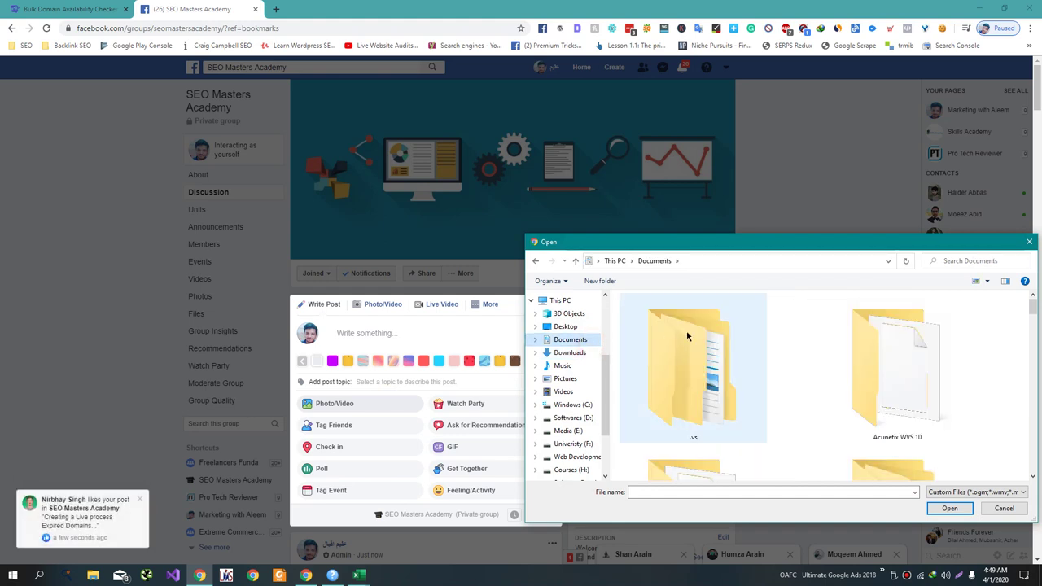
scroll(698, 340, down, 5)
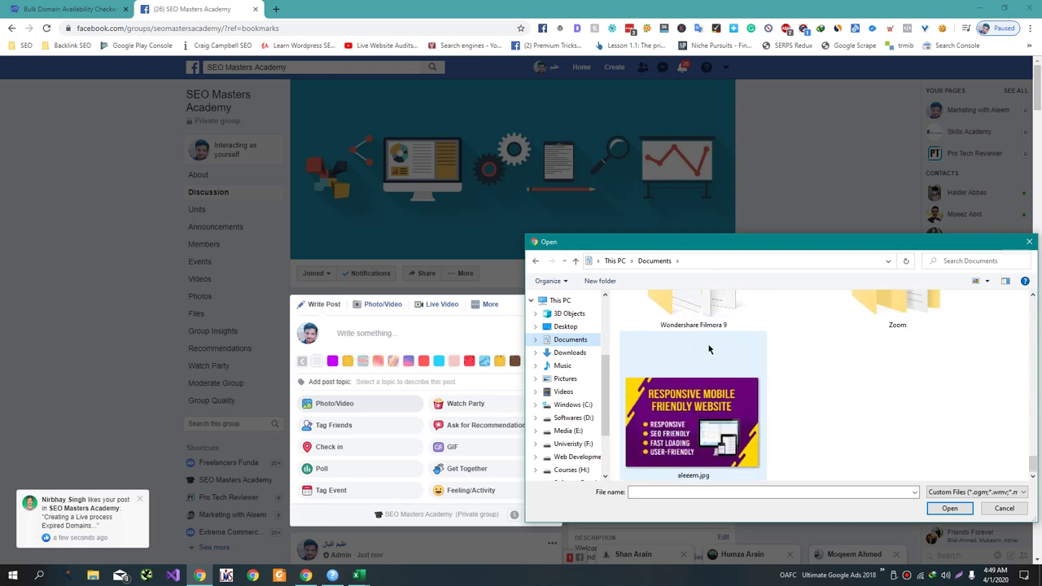
scroll(708, 349, up, 5)
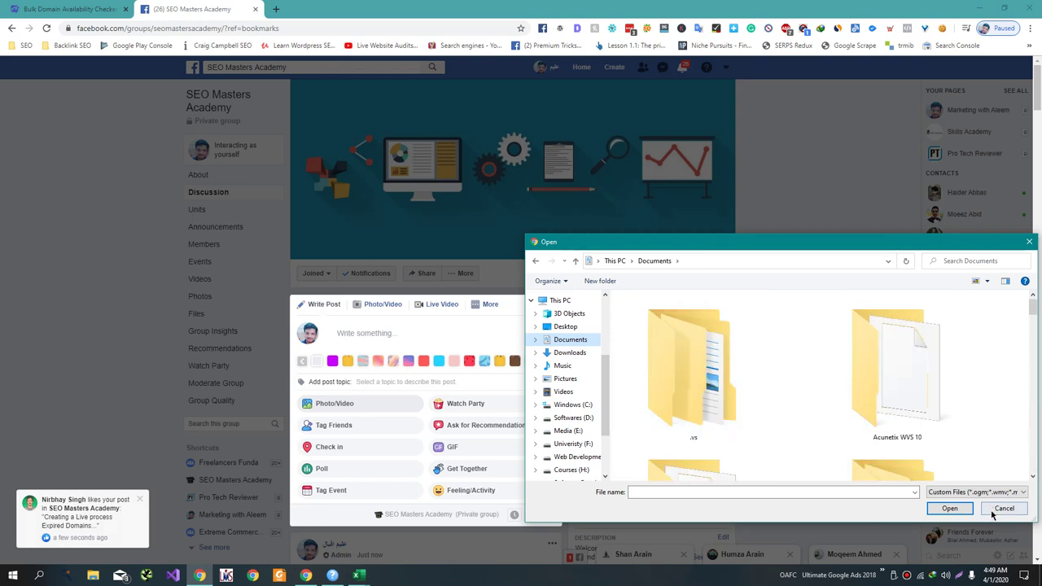
click(1004, 509)
Start a file post in the group, then switch to Bulk Moz DA Checker and sort its results by id to find the last entry
click(471, 310)
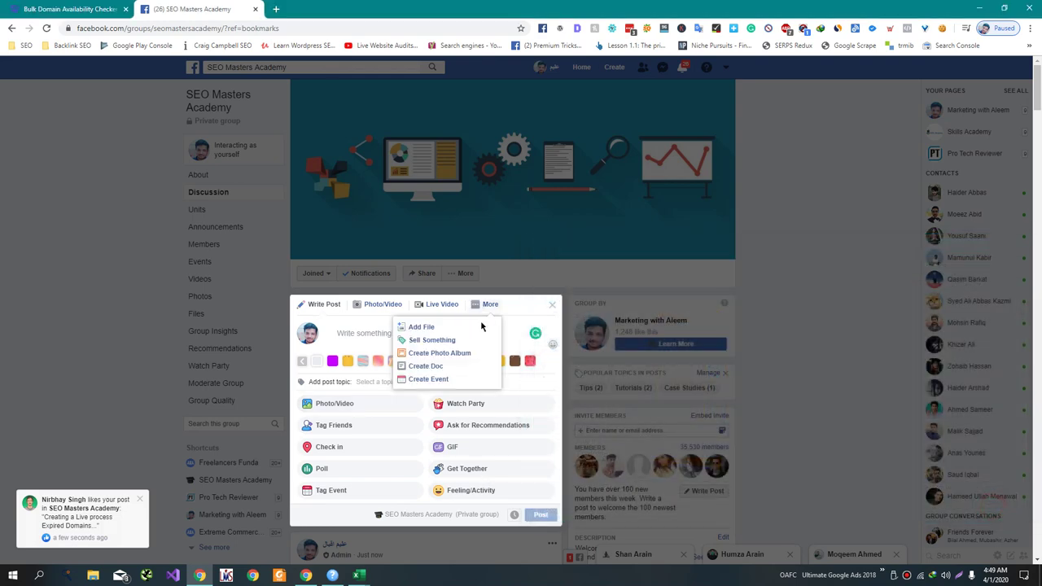
click(478, 328)
key(alt+Tab)
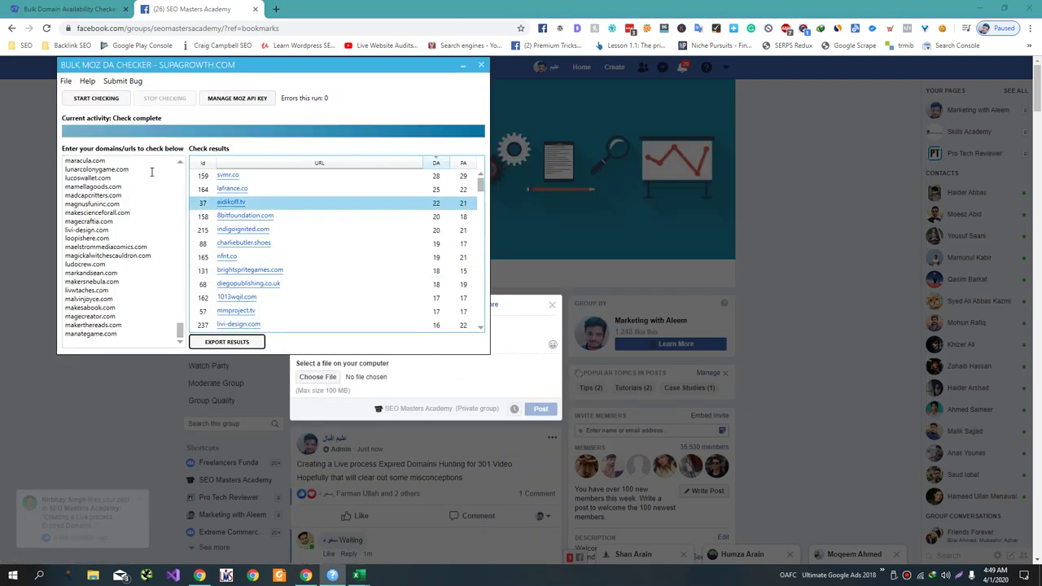
click(204, 174)
click(202, 163)
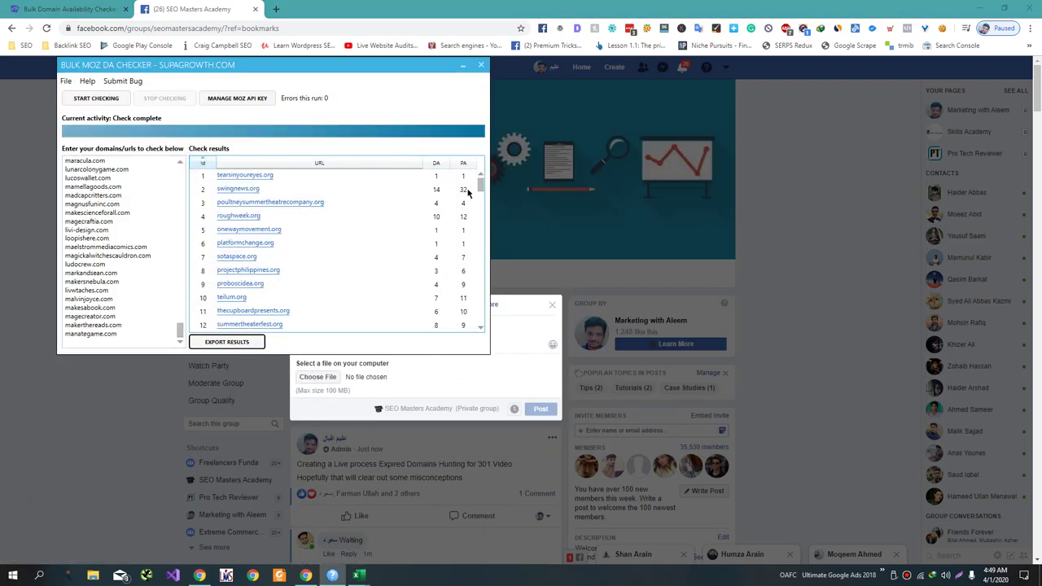
drag(480, 184, 476, 347)
Return to the Facebook group post and attach Results.csv from the Documents folder
click(349, 376)
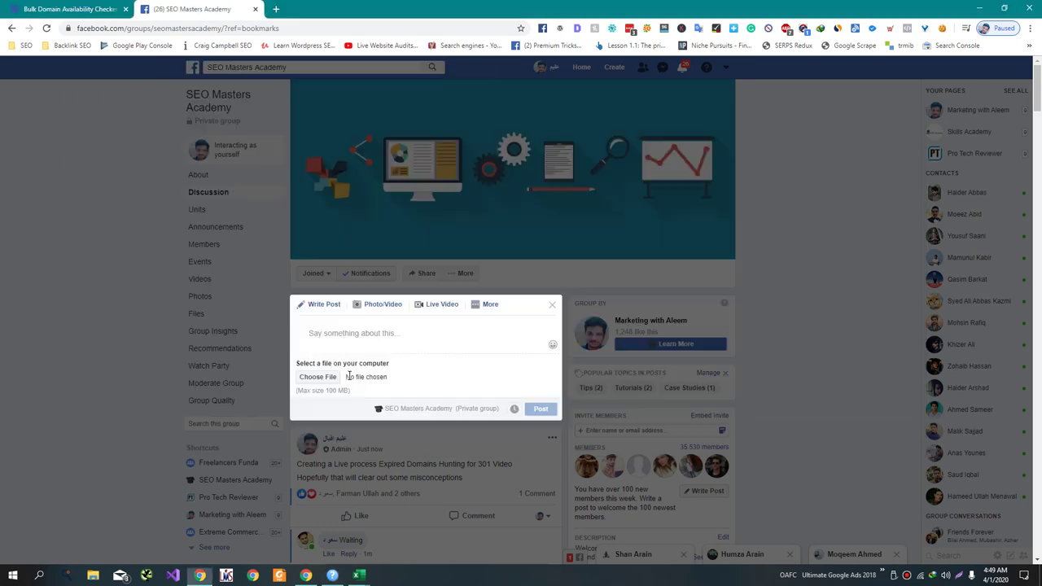
click(333, 379)
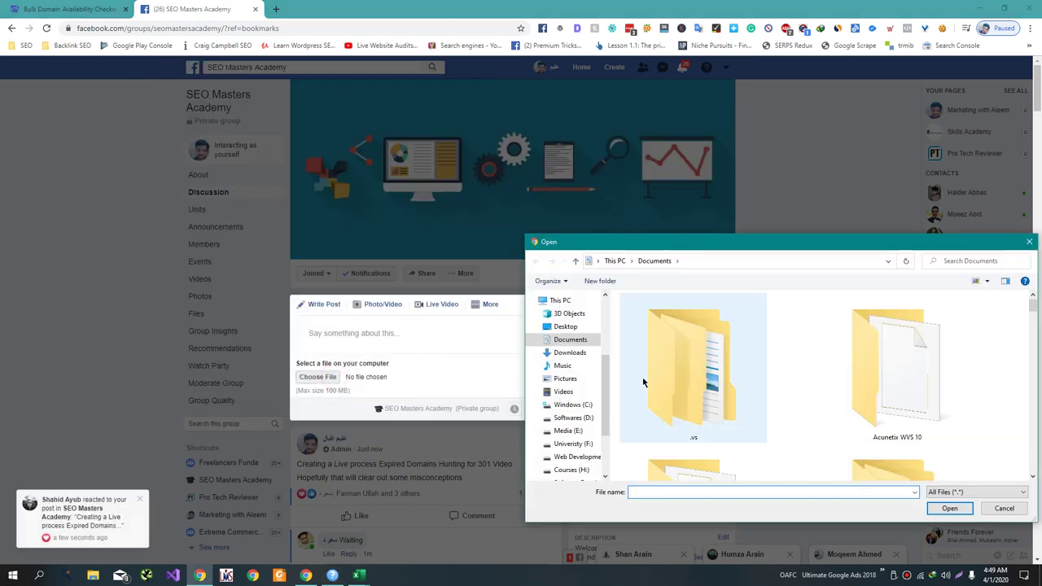
scroll(658, 393, down, 10)
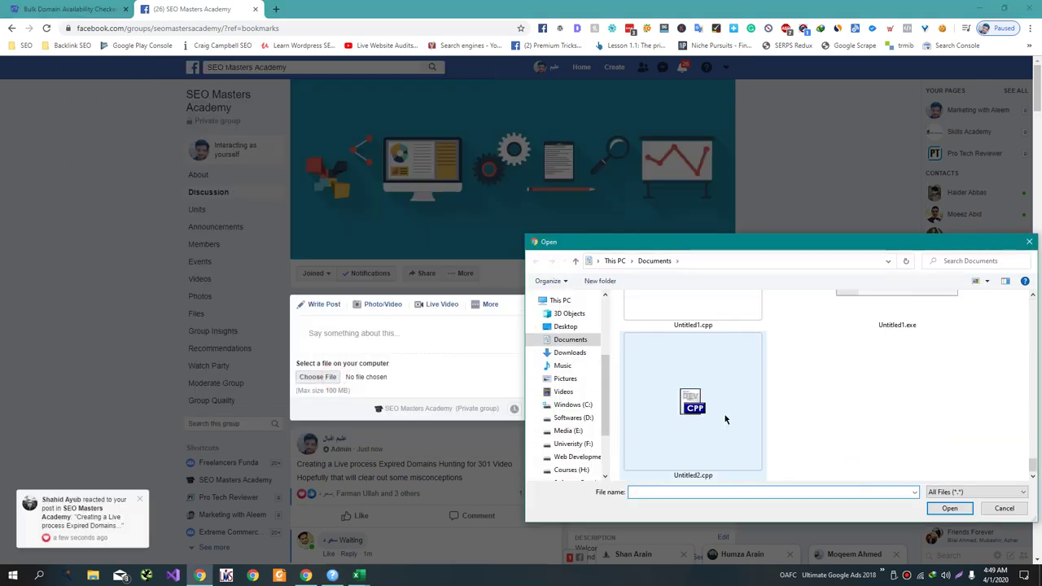
scroll(726, 419, down, 4)
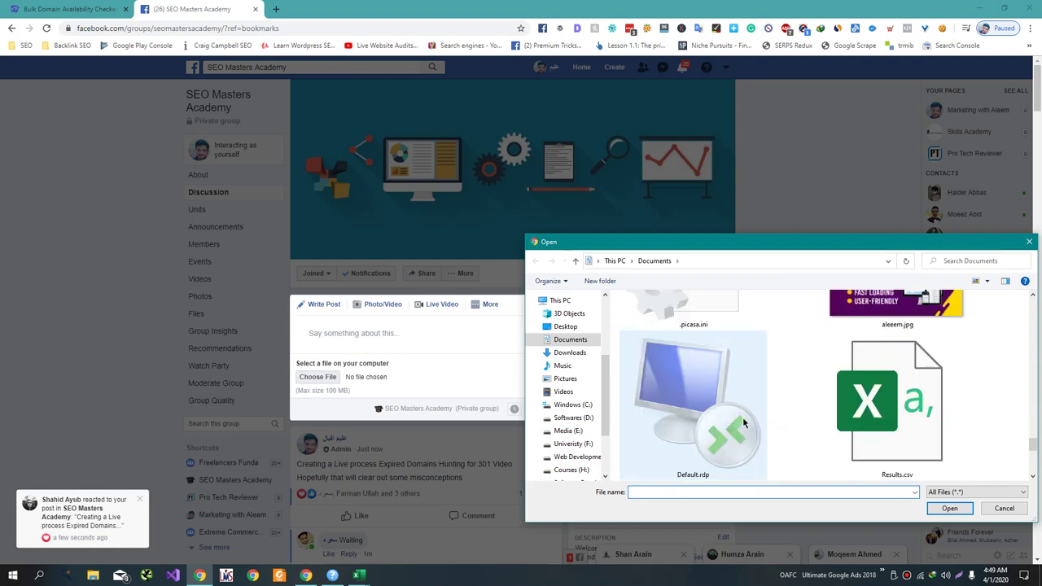
double_click(870, 438)
Write "249 Expired Domains Sorted by DA" and "Some have good 25+ DA" on two lines and publish the group post
click(348, 327)
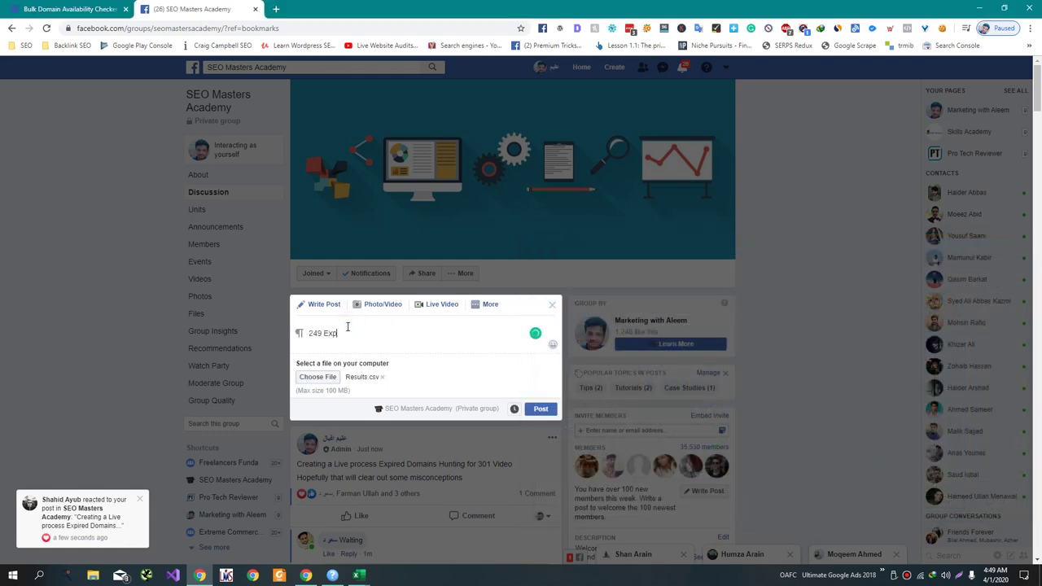
text(249 Expired Domains St)
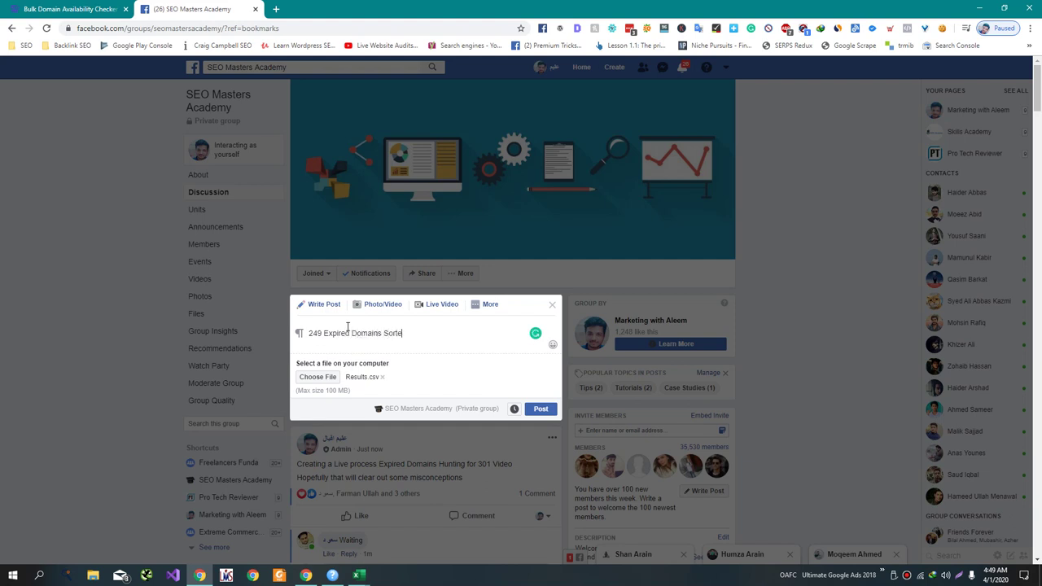
text(orted by DA)
key(Return)
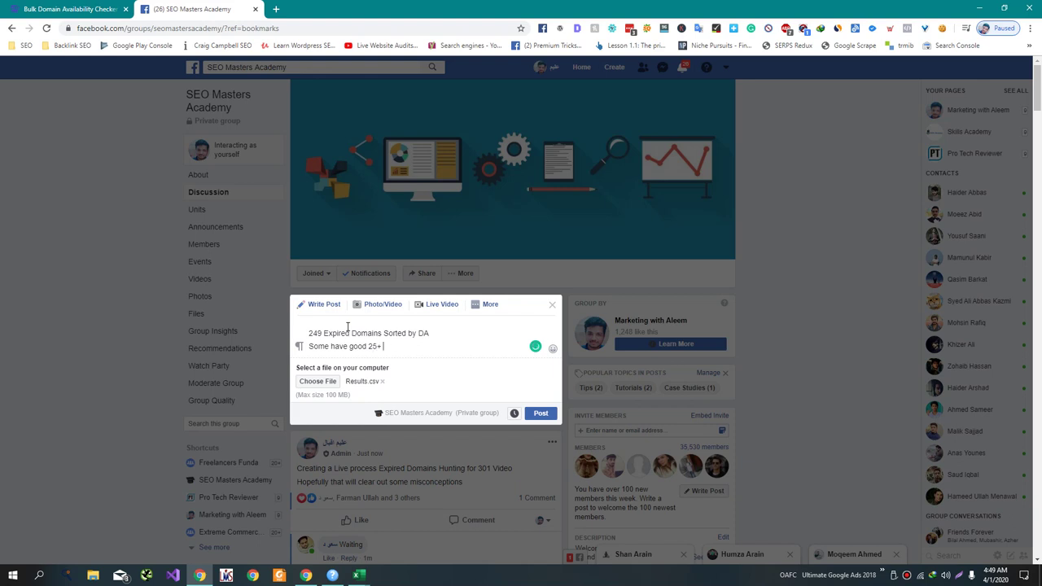
click(540, 414)
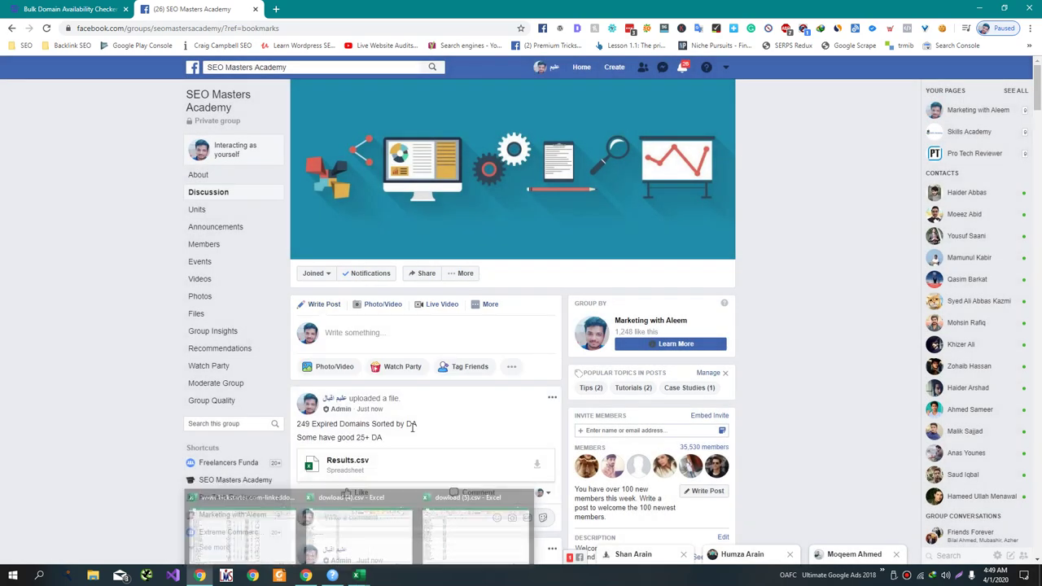
Switch to the dowload (4).csv workbook in Excel and close it without saving the changes
scroll(409, 434, down, 2)
scroll(412, 429, up, 2)
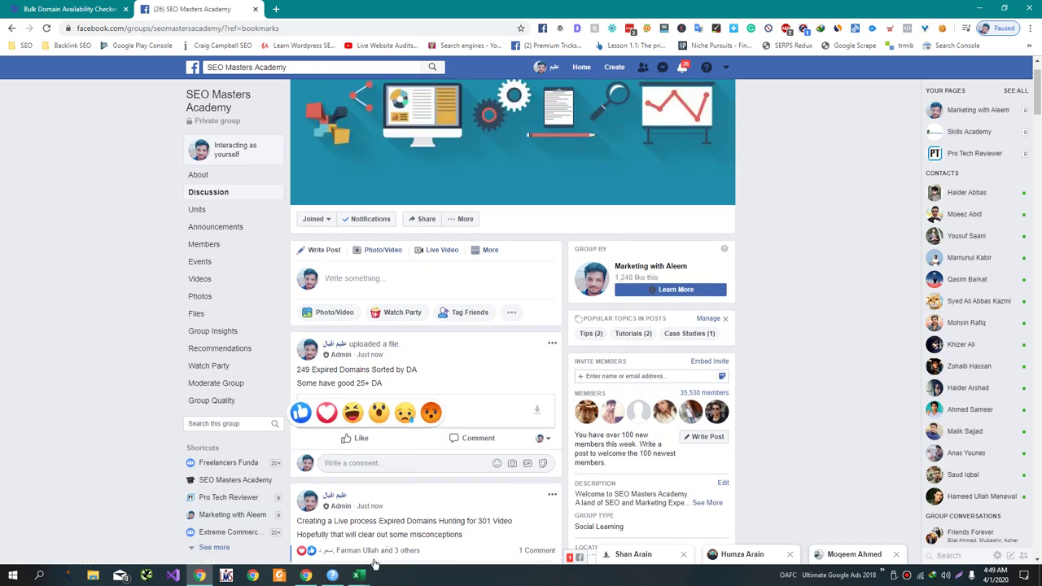
mouse_move(359, 575)
click(387, 540)
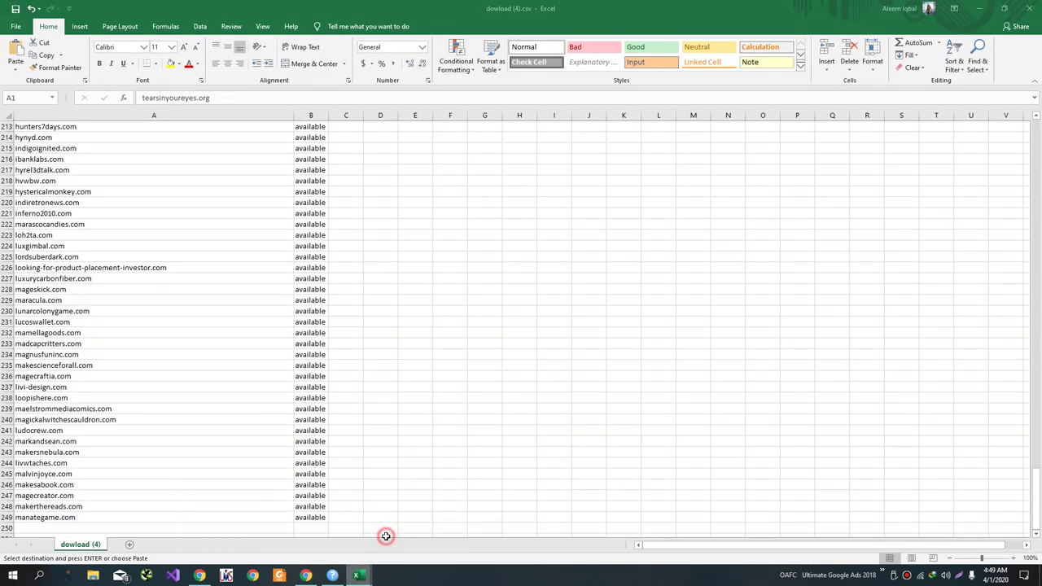
key(alt+F4)
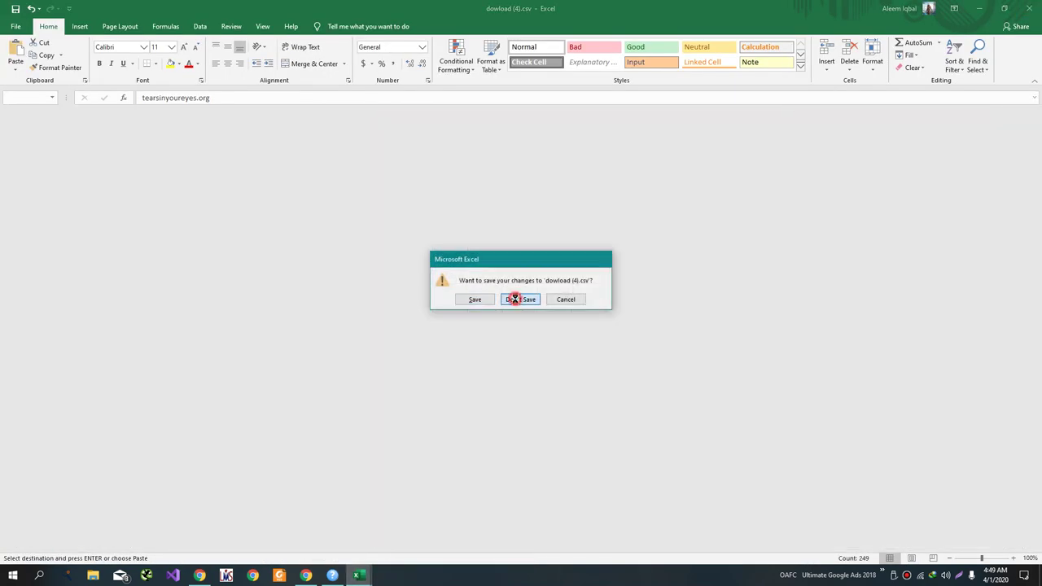
click(513, 300)
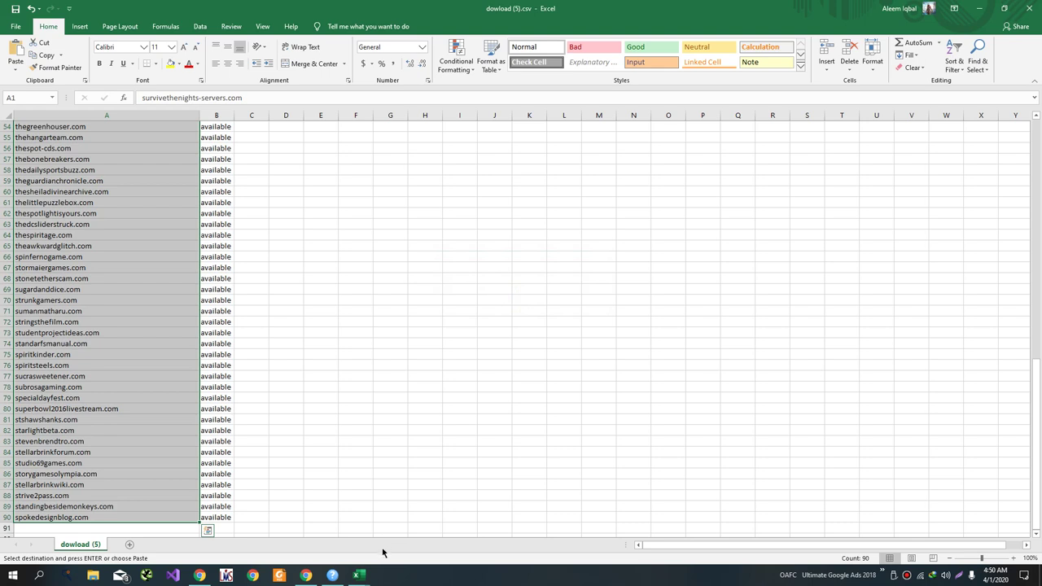
Switch to Bulk Moz DA Checker, replace its domain list with the domains copied from dowload (5).csv and start checking
click(333, 575)
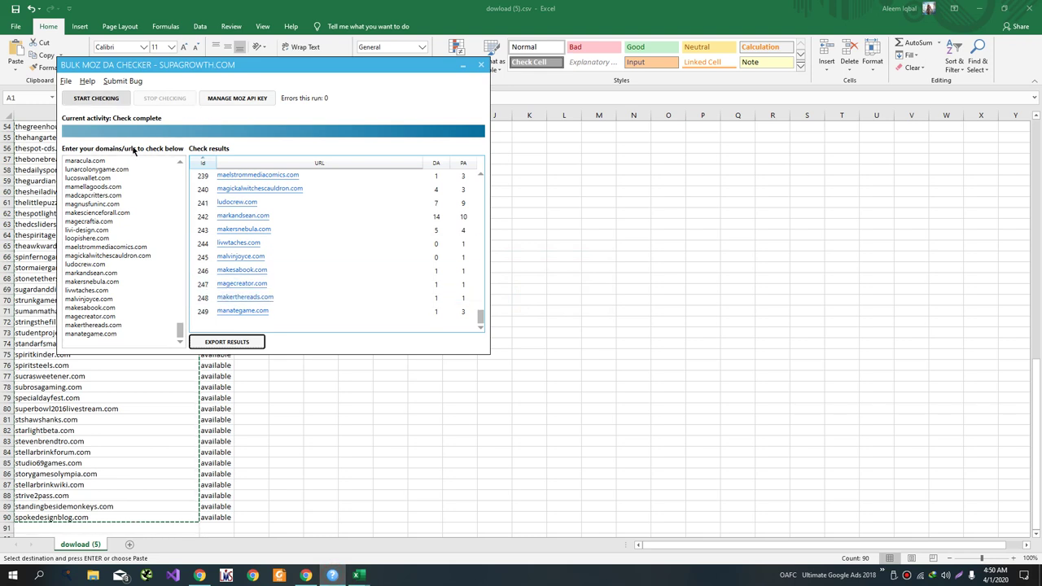
click(143, 199)
key(ctrl+a)
key(ctrl+v)
click(96, 98)
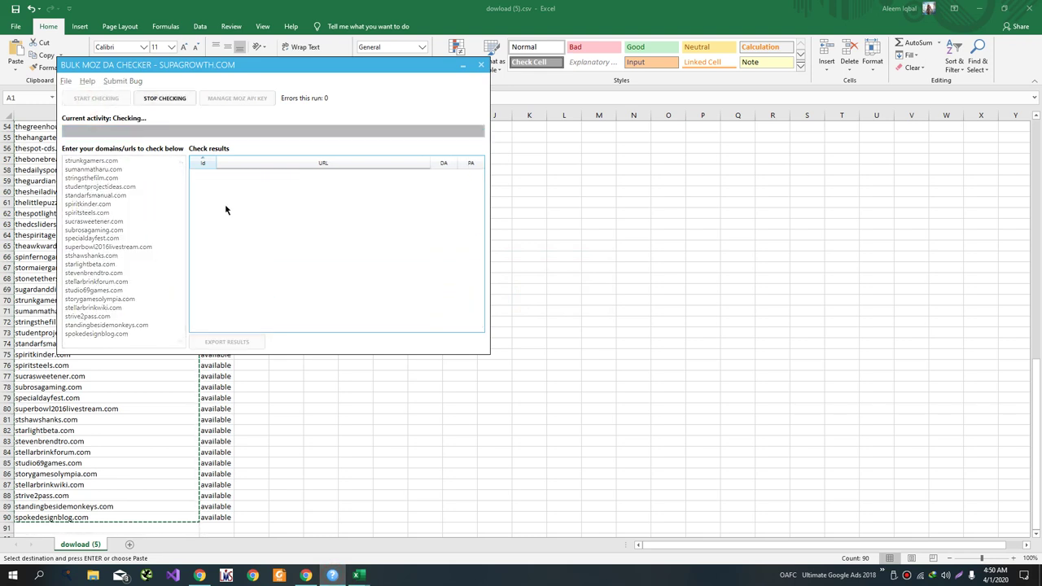
key(alt+Tab)
key(Tab)
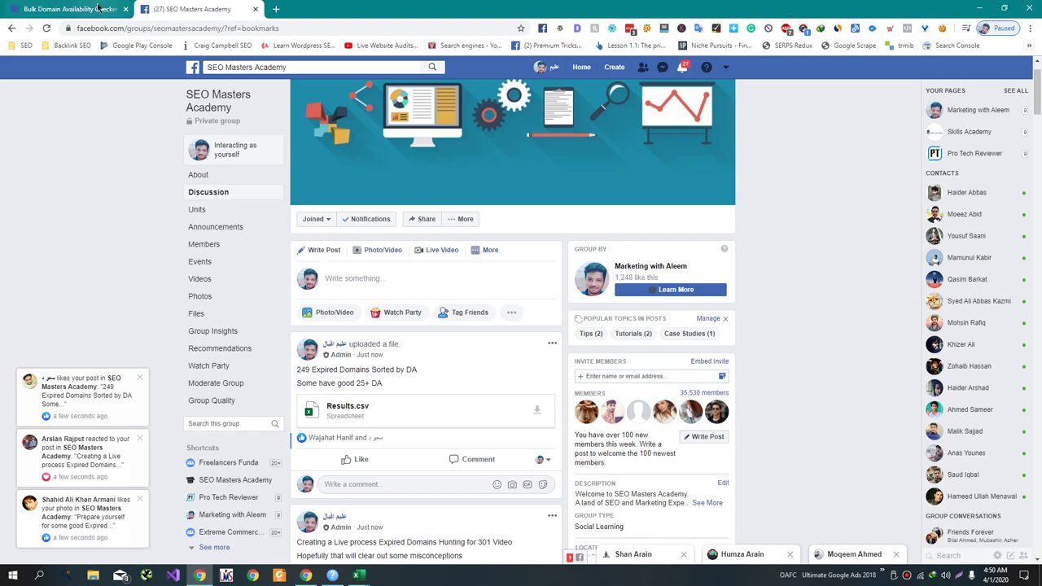
key(alt+Tab)
key(Tab)
key(Tab)
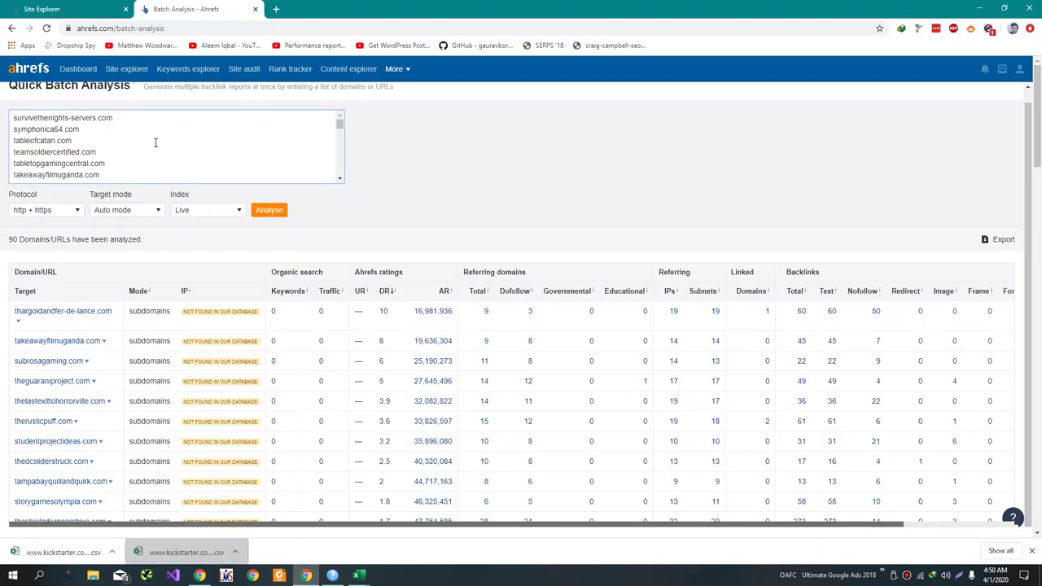
click(23, 10)
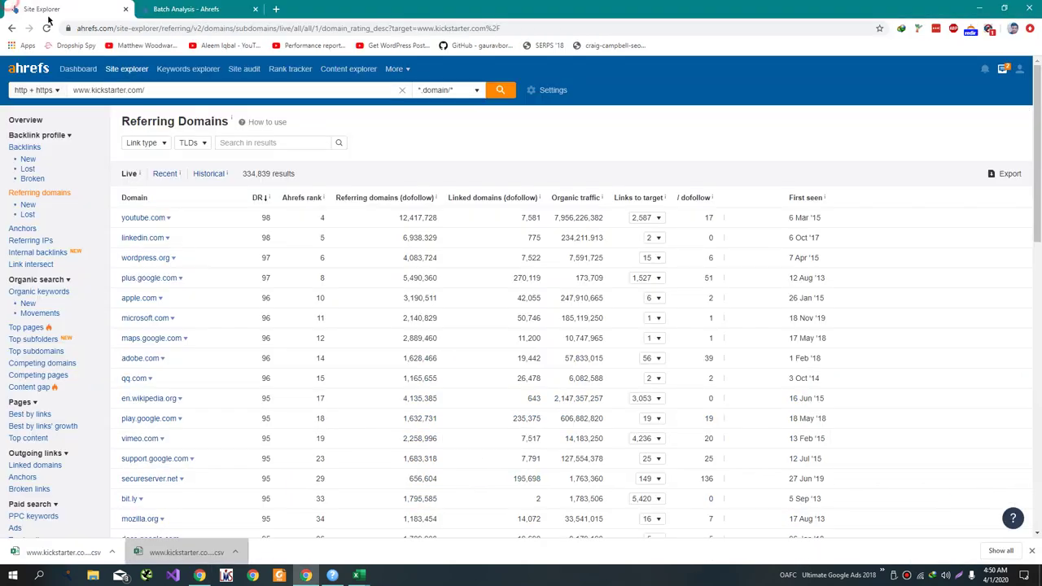
click(1005, 174)
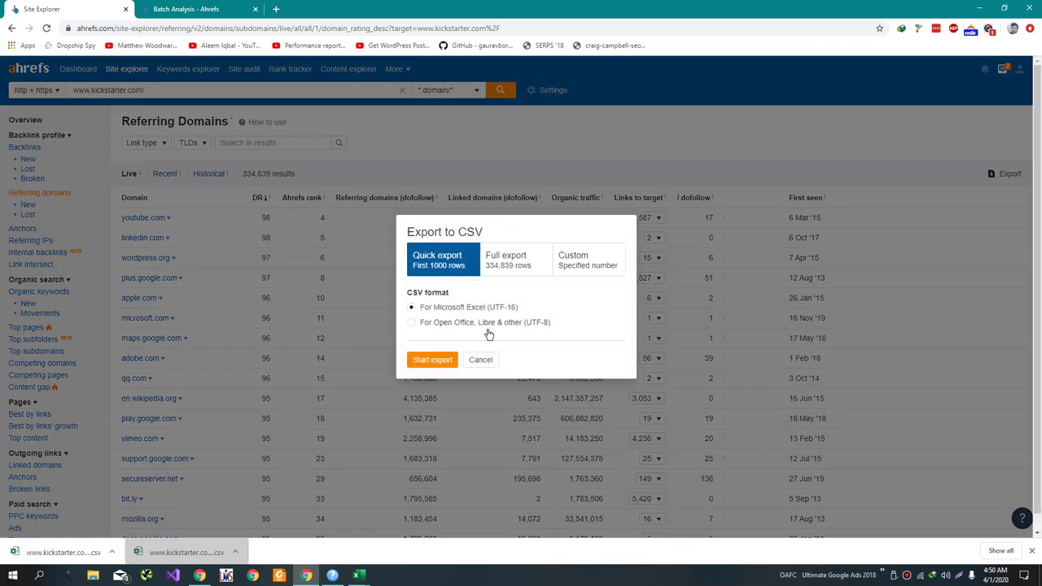
click(60, 553)
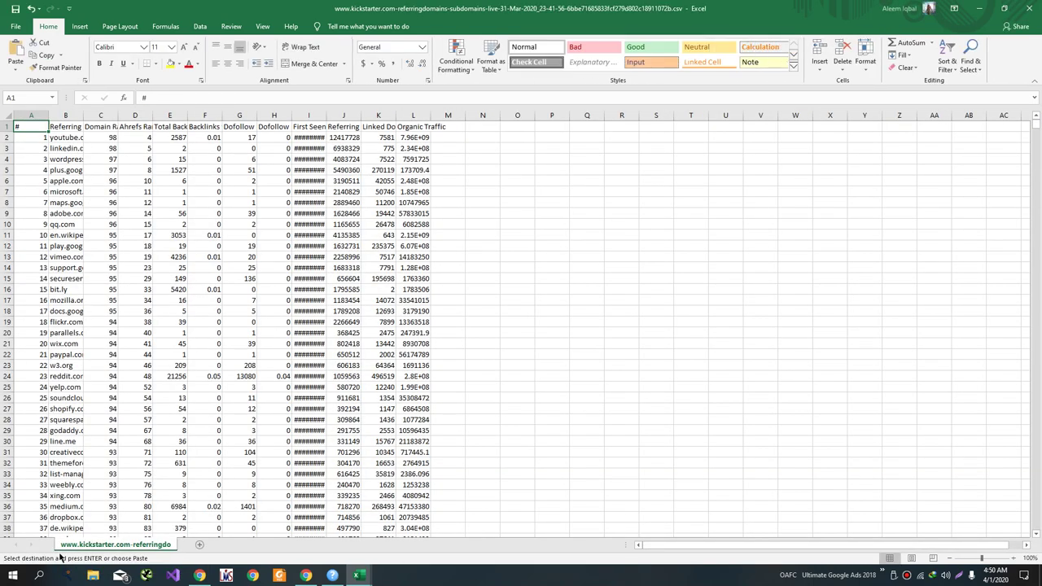
Widen the referring domain column and copy all its domains from youtube.com in B2 to healthworkscollective.com in B20001
double_click(84, 115)
drag(199, 580, 199, 580)
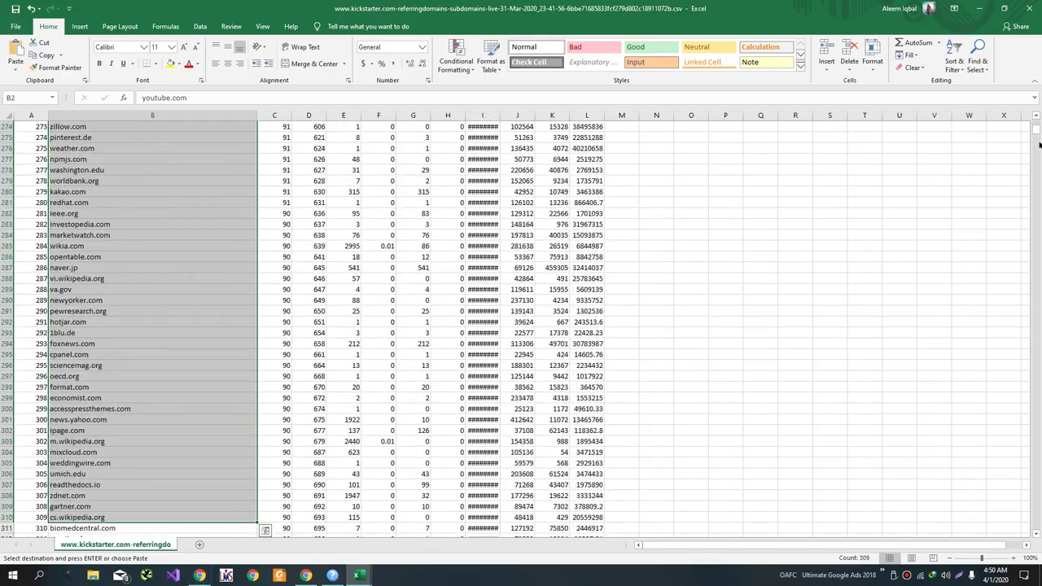
drag(1036, 132, 1014, 489)
scroll(794, 488, down, 20)
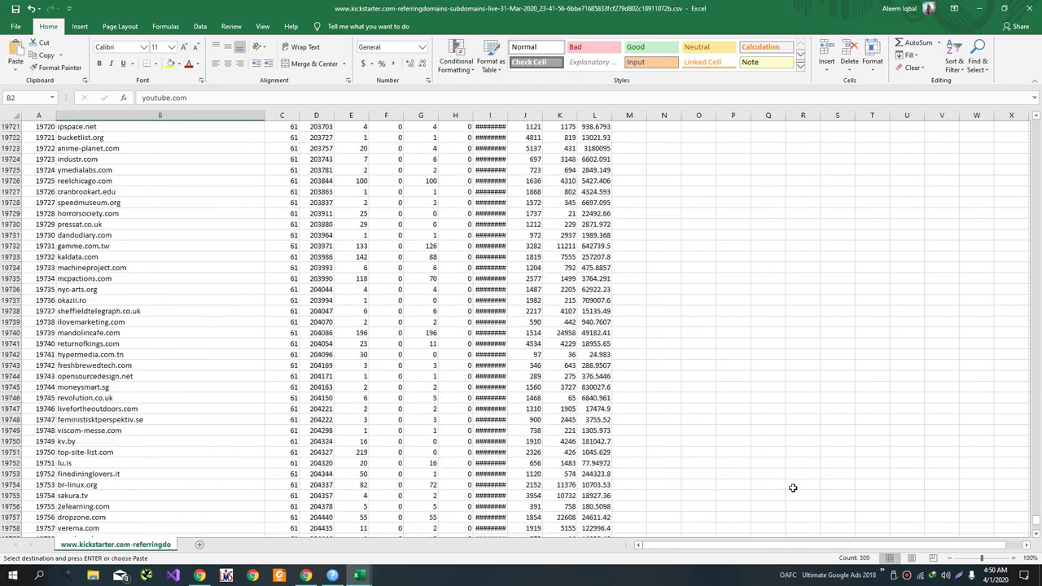
scroll(793, 489, down, 20)
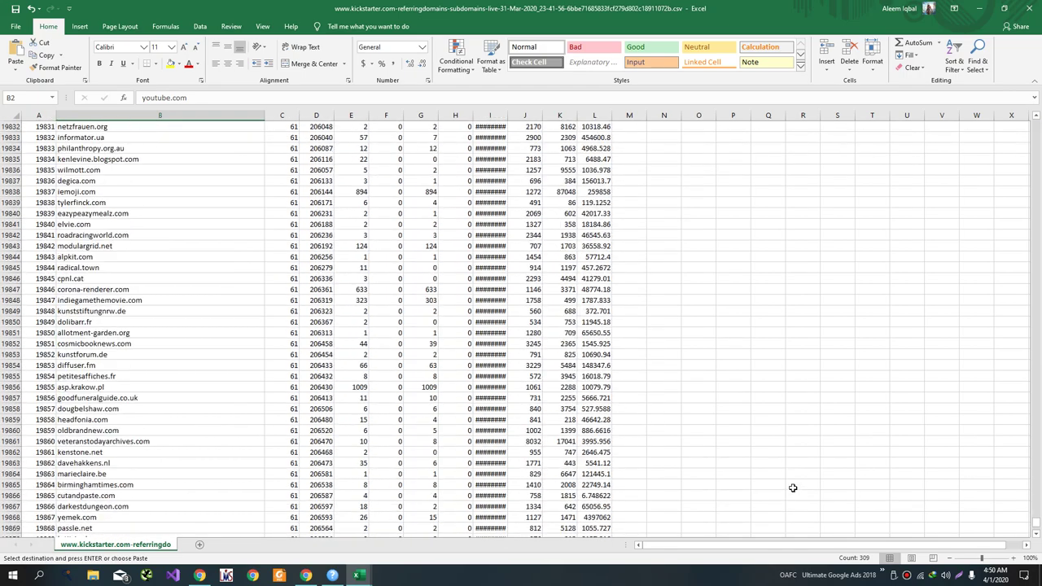
scroll(796, 490, down, 20)
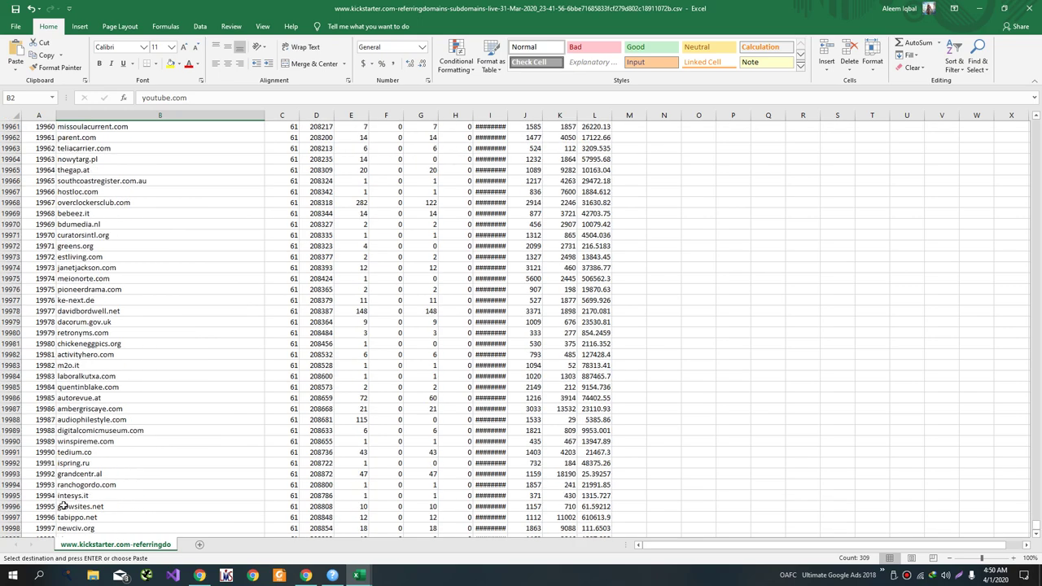
scroll(63, 506, down, 9)
shift+click(112, 270)
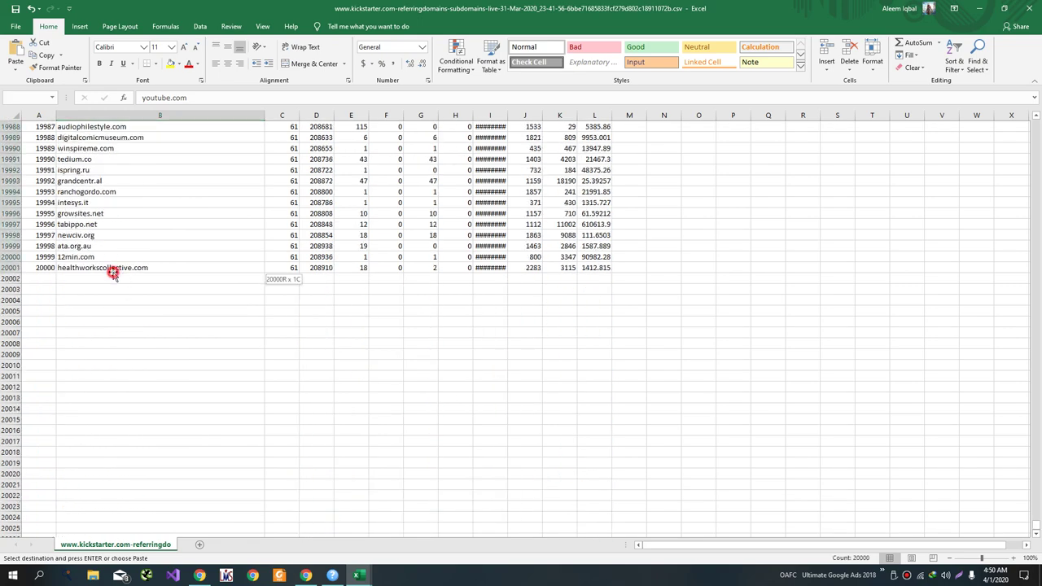
key(ctrl+c)
Switch to Rankz, reload the Bulk Domain Availability Checker, paste the copied referring domains and check their availability status
key(alt+Tab)
key(alt+Tab)
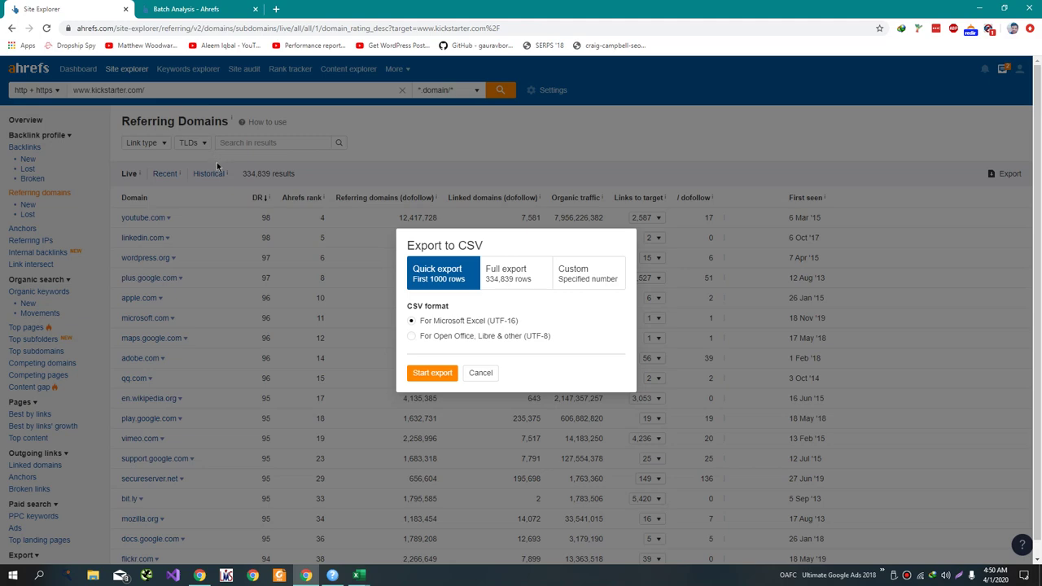
key(alt+Tab)
key(alt+Tab)
key(alt+Tab)
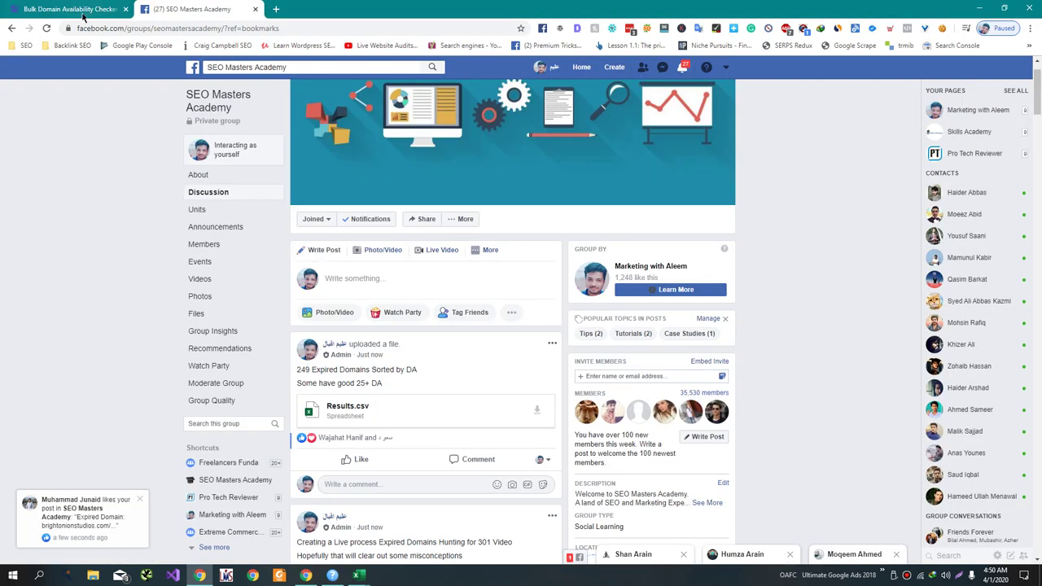
key(ctrl+Tab)
key(F5)
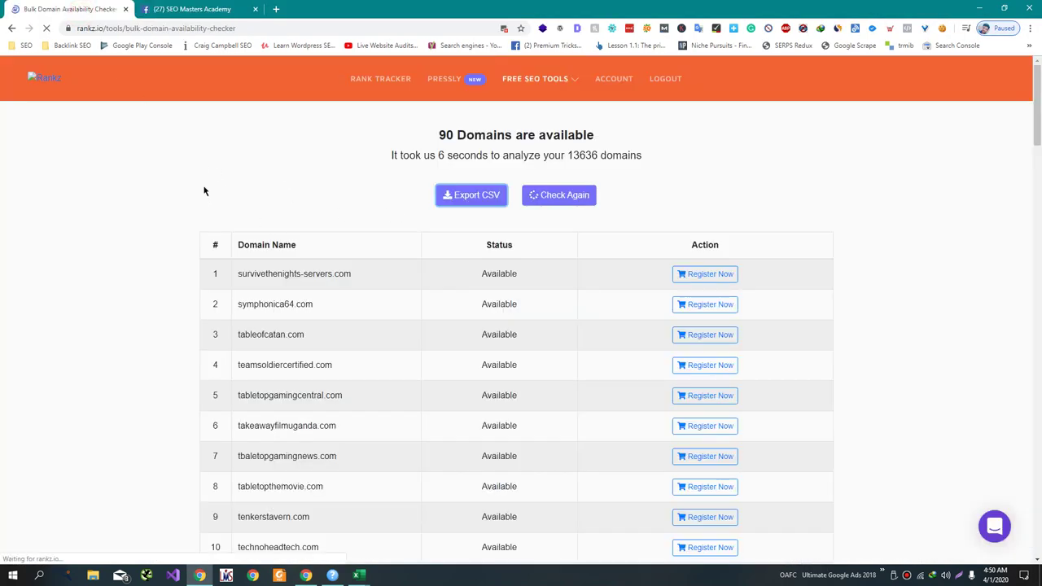
click(366, 295)
key(ctrl+v)
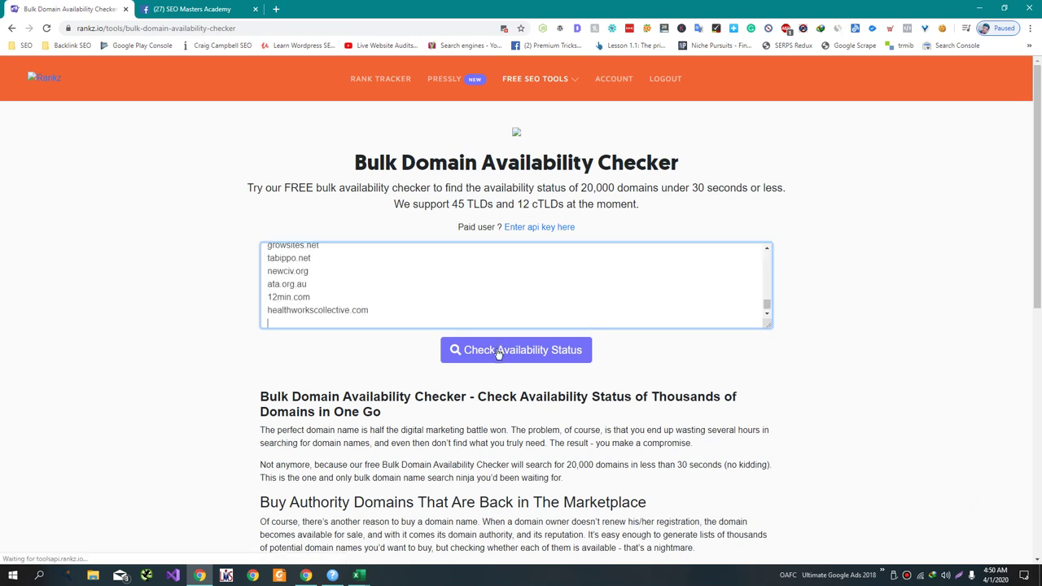
drag(470, 353, 466, 332)
click(489, 387)
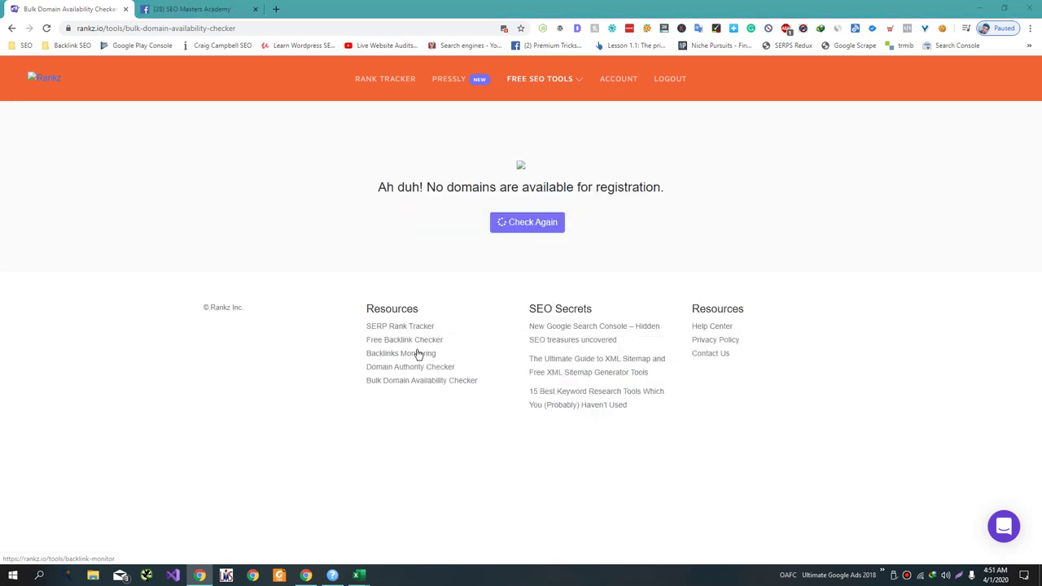
Return to Ahrefs, dismiss the CSV export dialog, view the broken backlinks and open the lost referring domains report
key(alt+Tab)
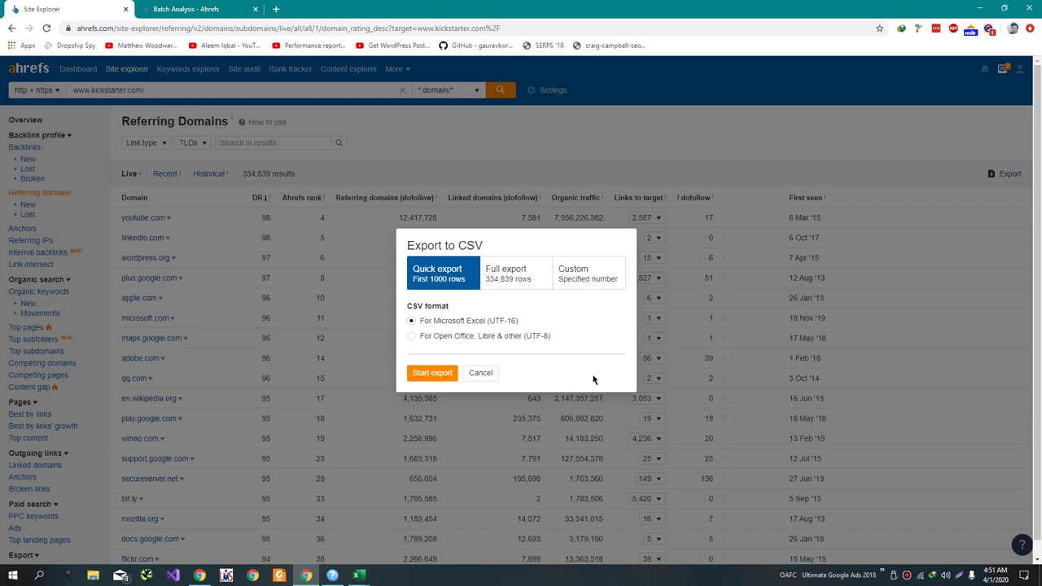
click(480, 373)
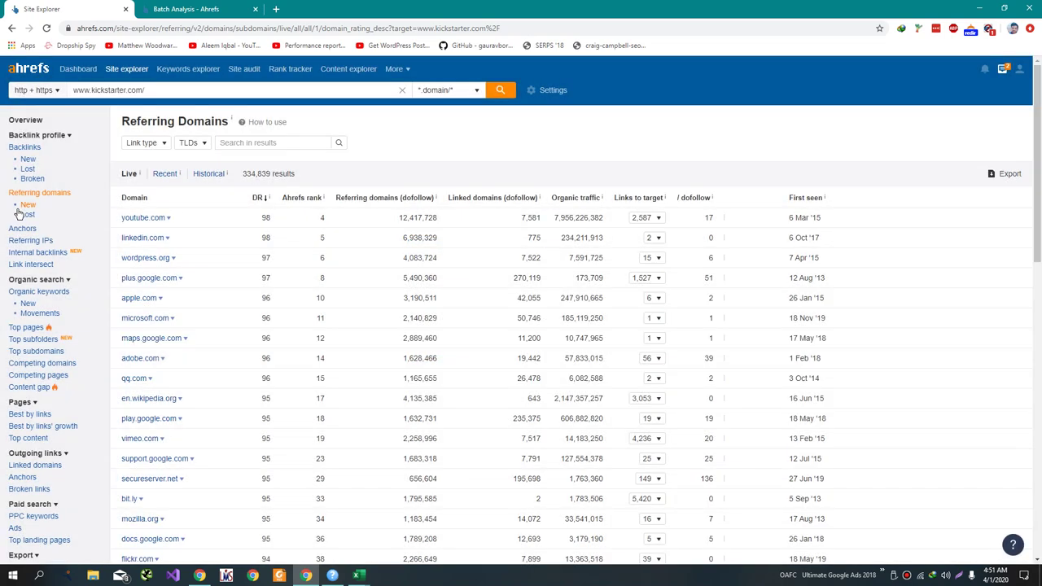
click(33, 180)
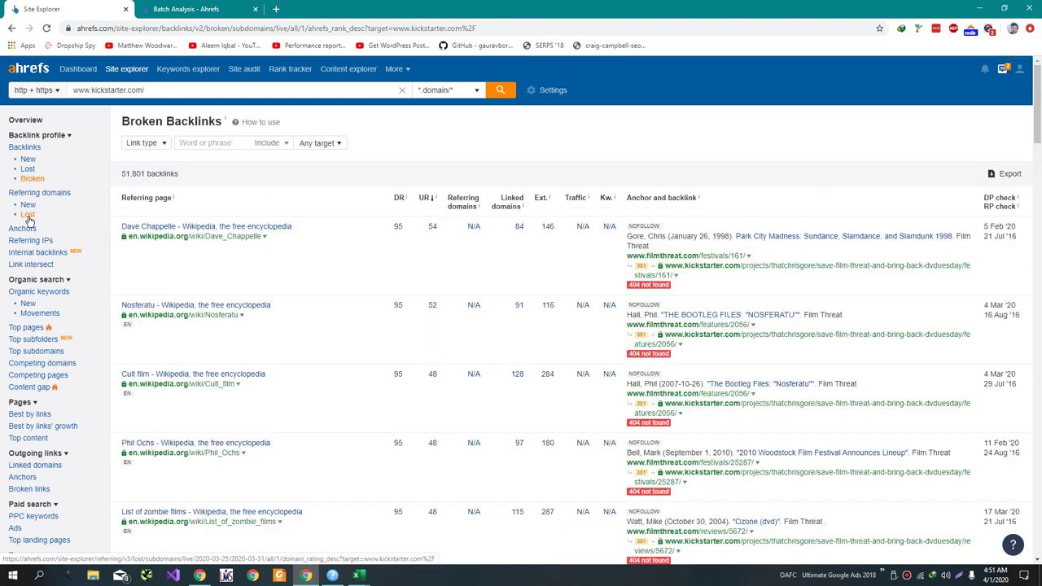
click(27, 216)
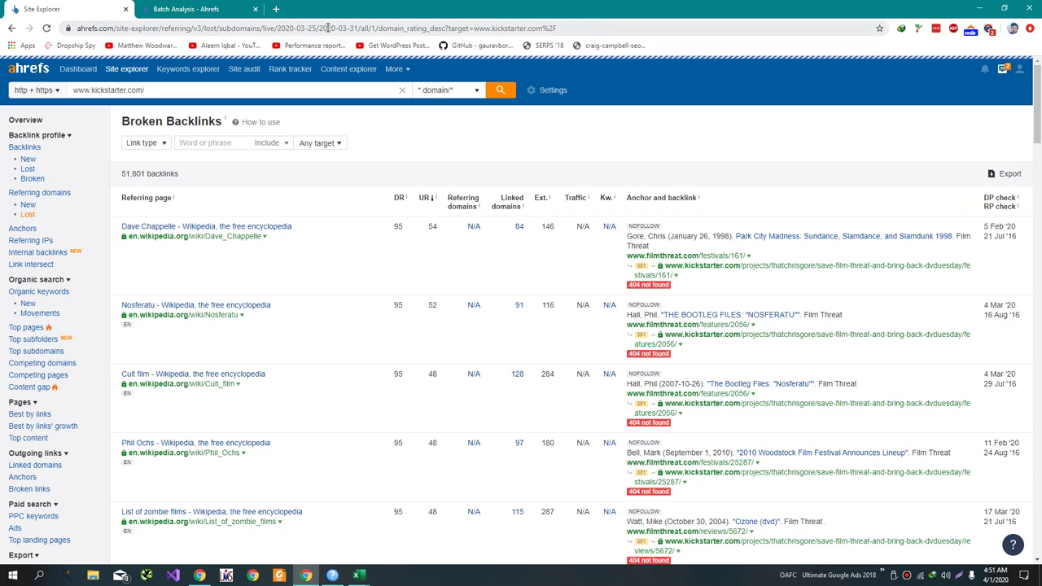
click(27, 216)
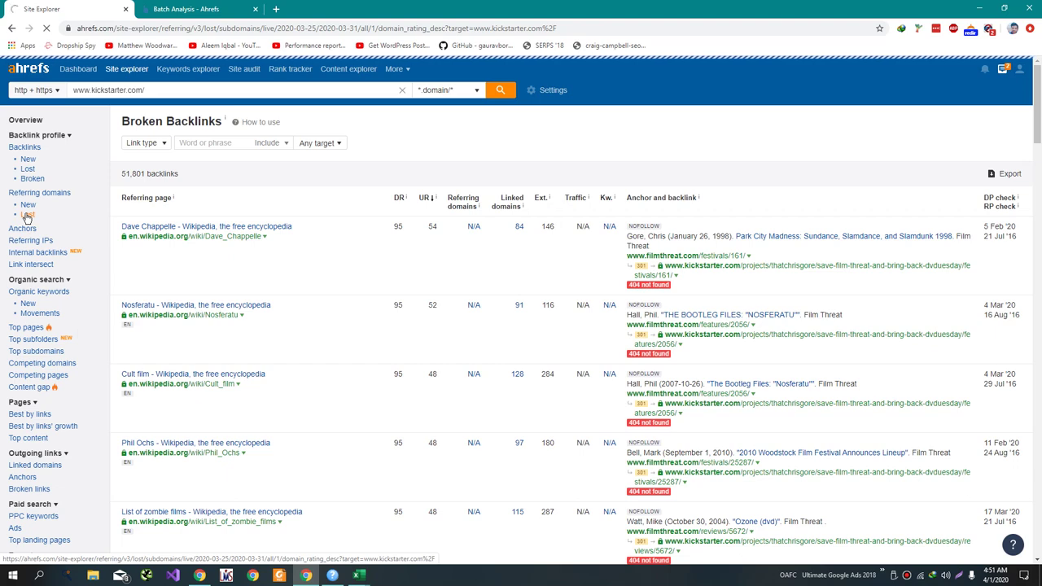
Start a full CSV export of the lost referring domains in Microsoft Excel (UTF-16) format and dismiss the notice
scroll(297, 271, down, 3)
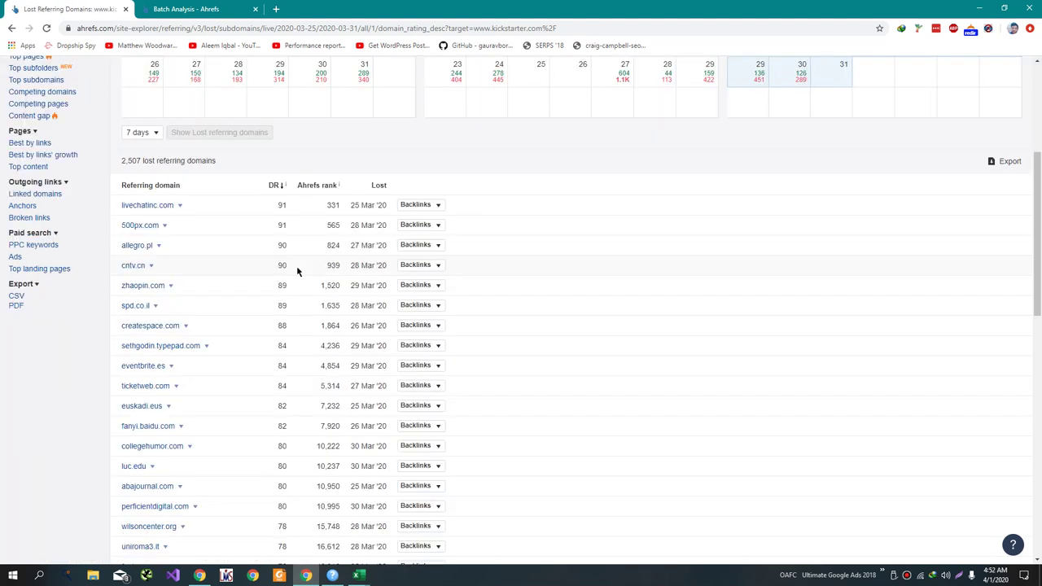
click(1004, 161)
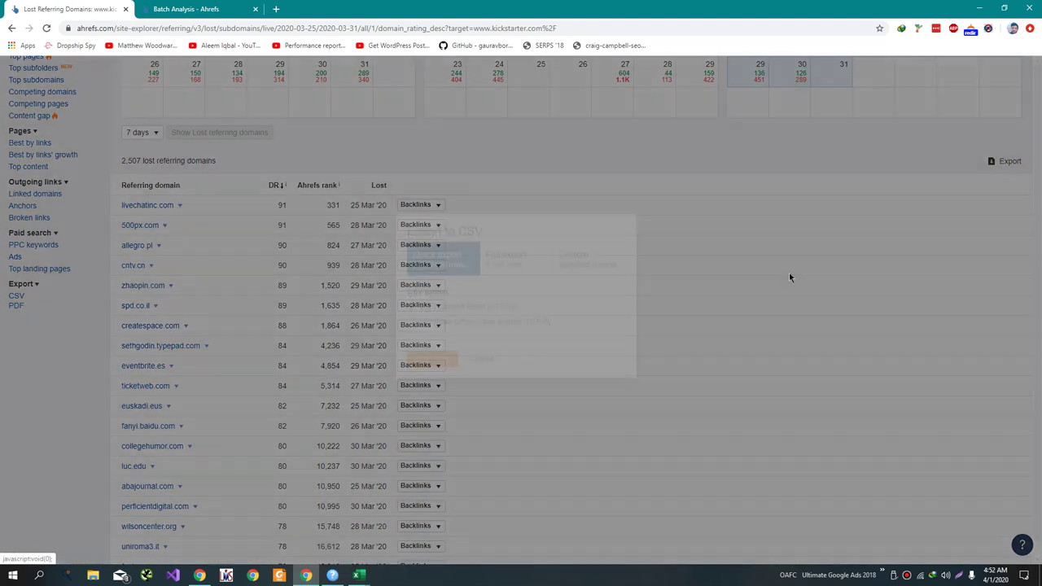
click(516, 275)
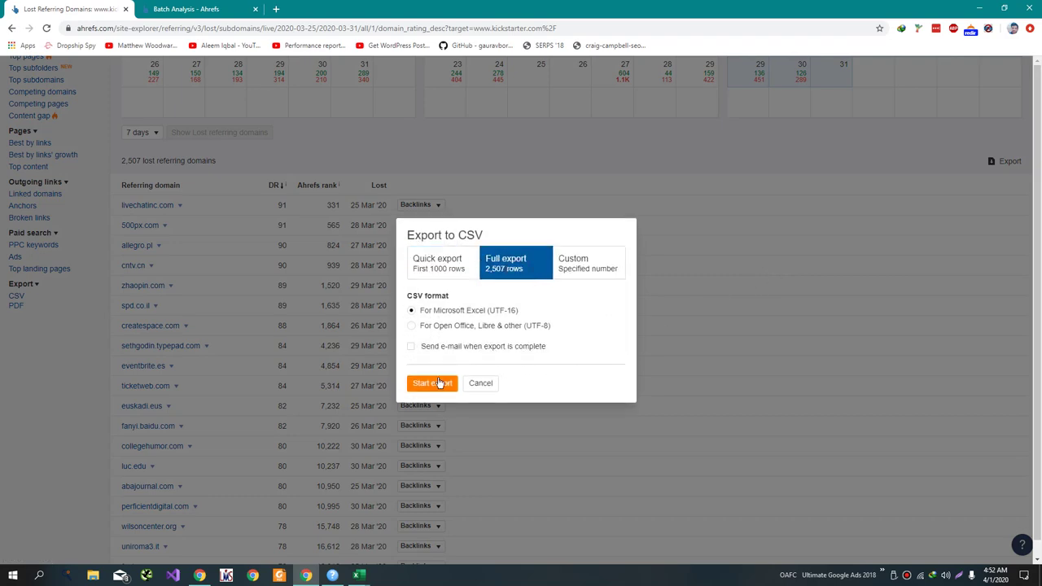
click(436, 380)
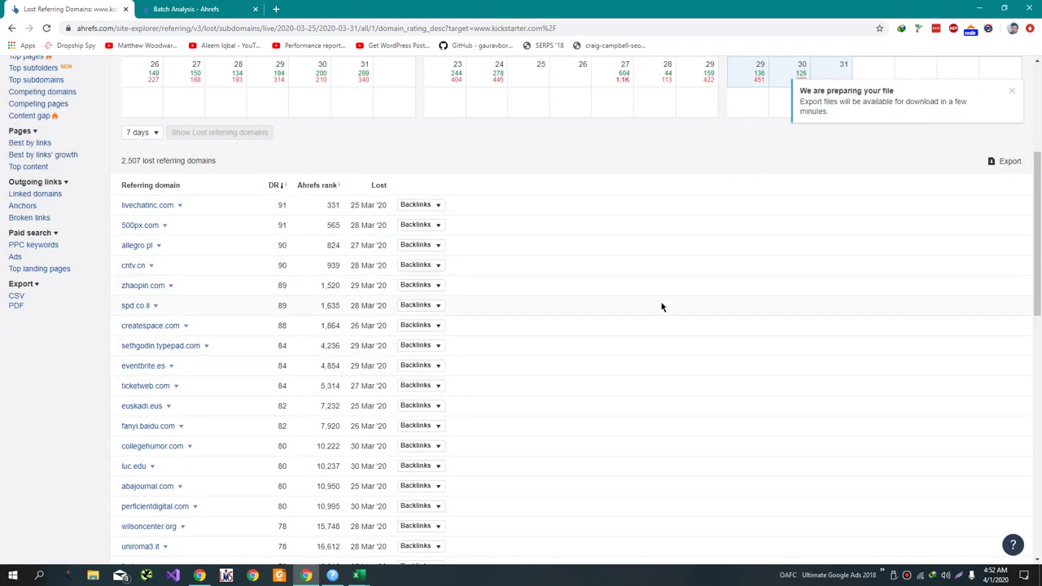
scroll(661, 307, up, 3)
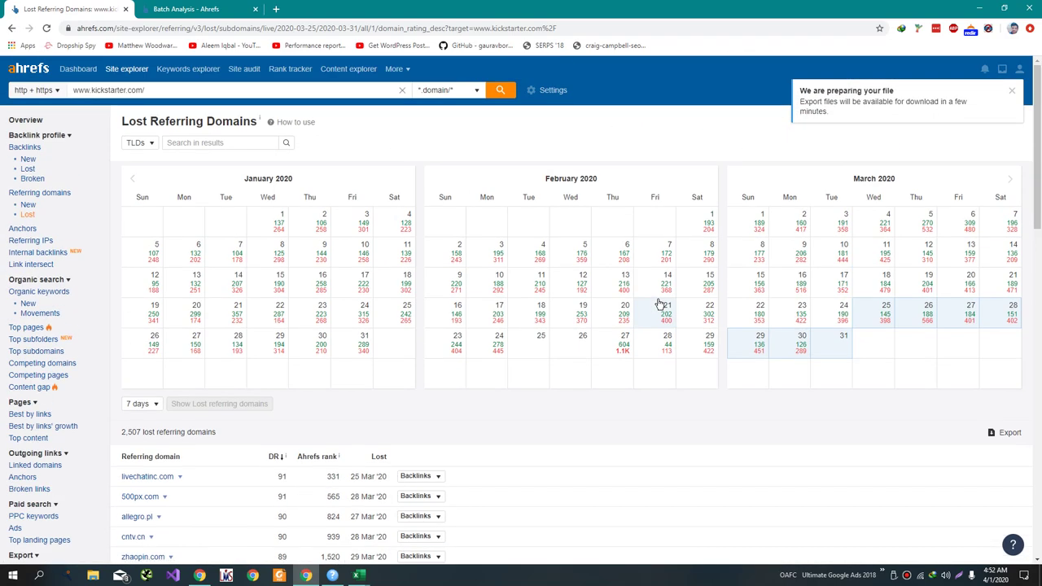
click(1013, 92)
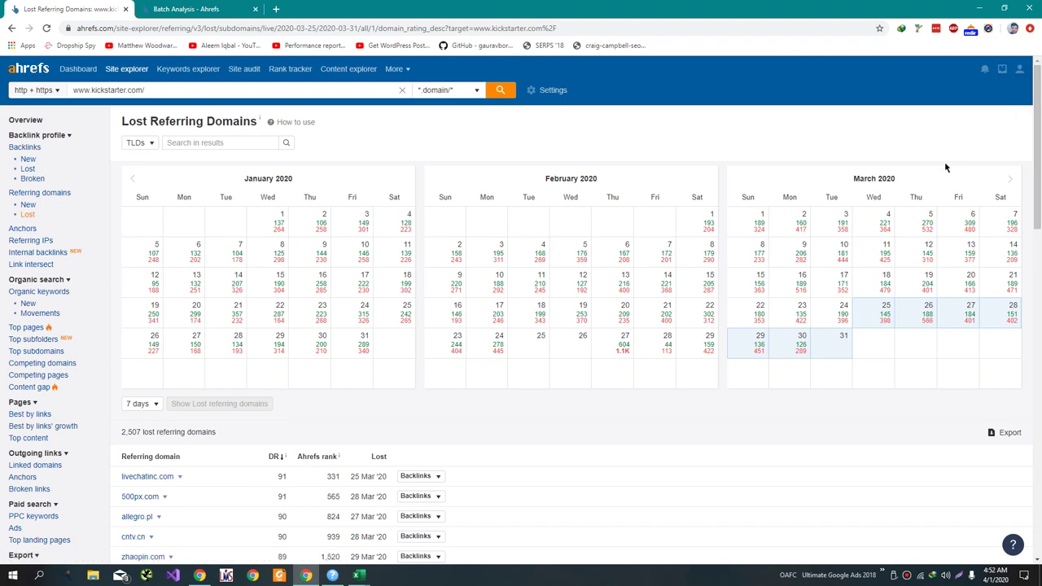
Look through the lost referring domains and check the exported files list for the new export's progress
scroll(744, 466, down, 9)
scroll(744, 468, up, 5)
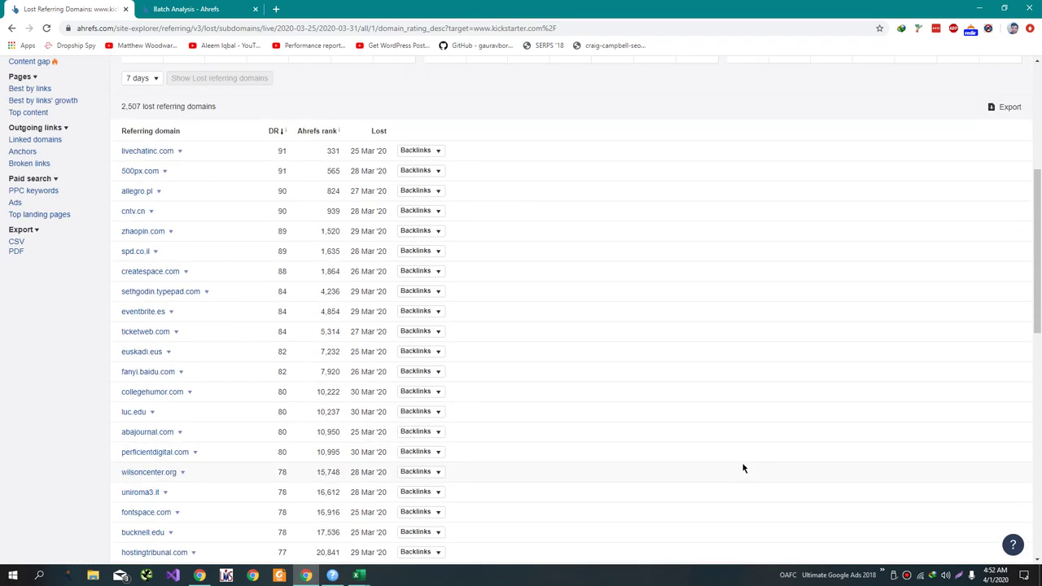
scroll(743, 468, up, 4)
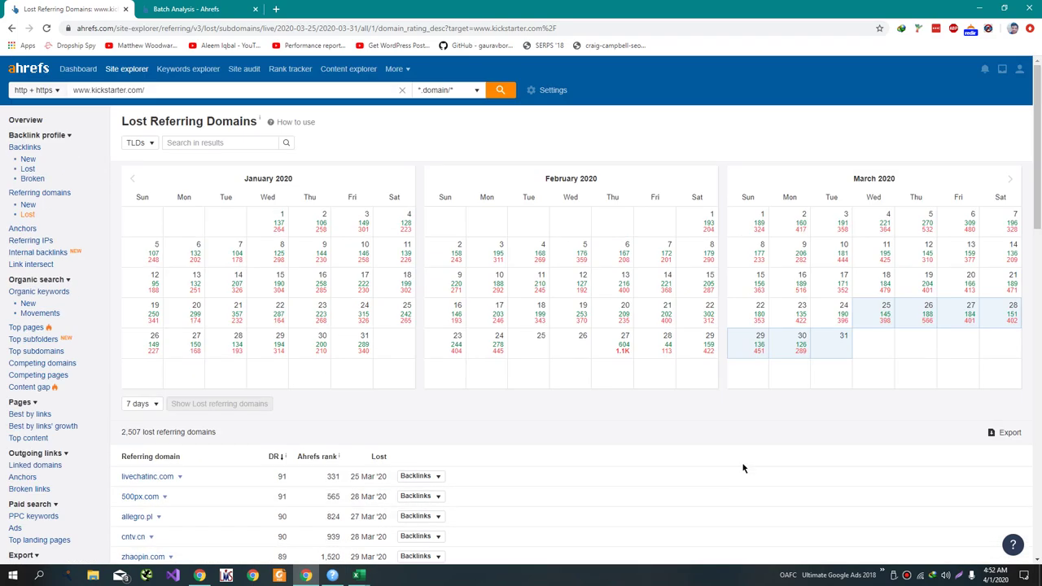
click(1004, 71)
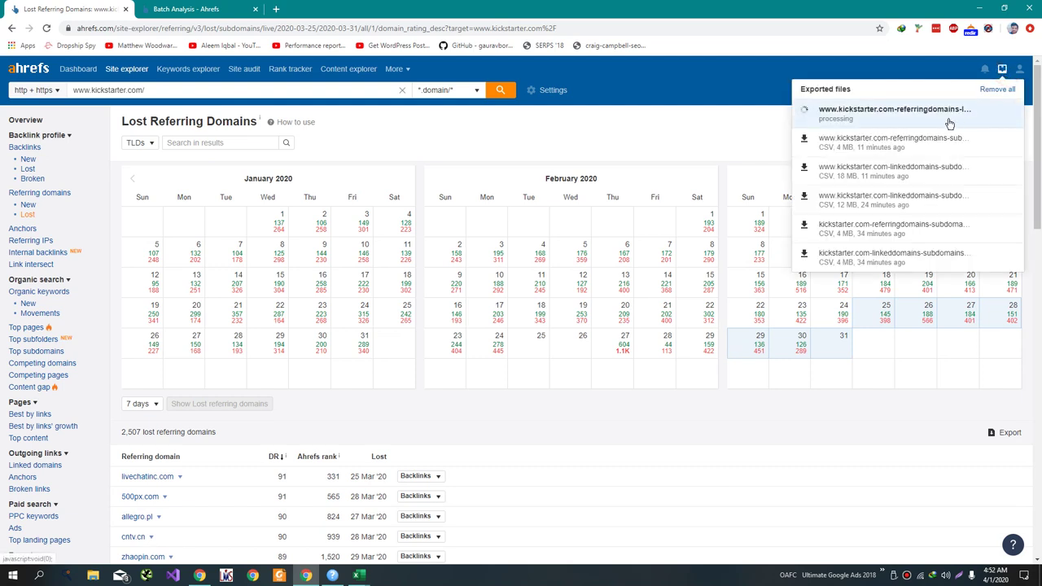
key(alt+Tab)
scroll(736, 207, up, 5)
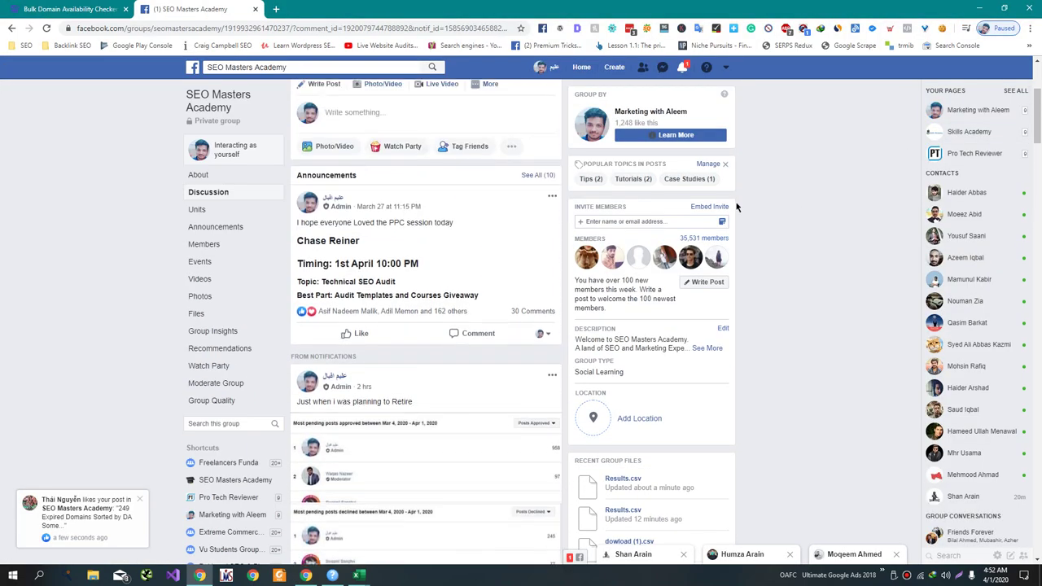
key(alt+Tab)
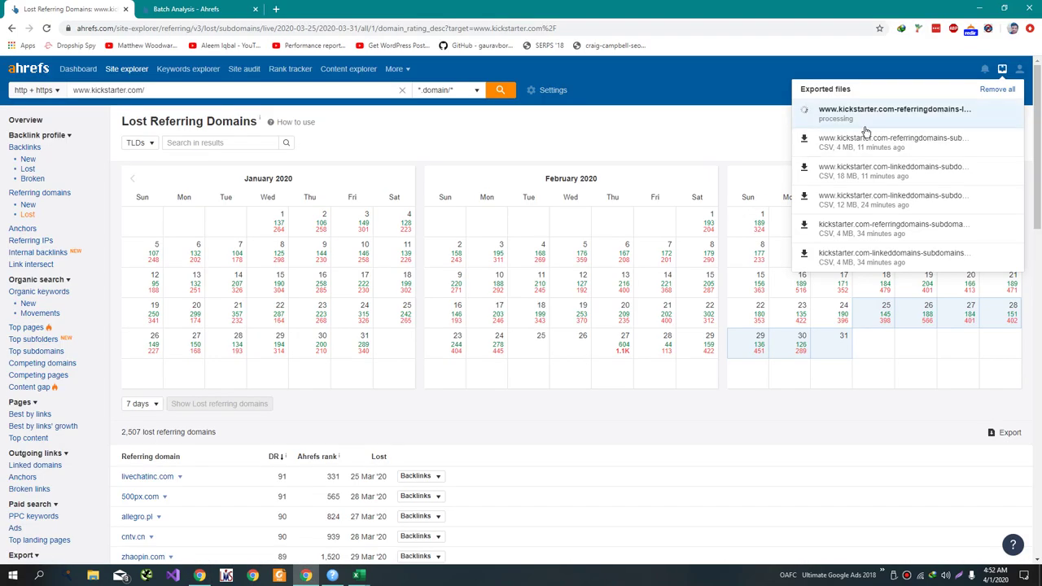
key(alt+Tab)
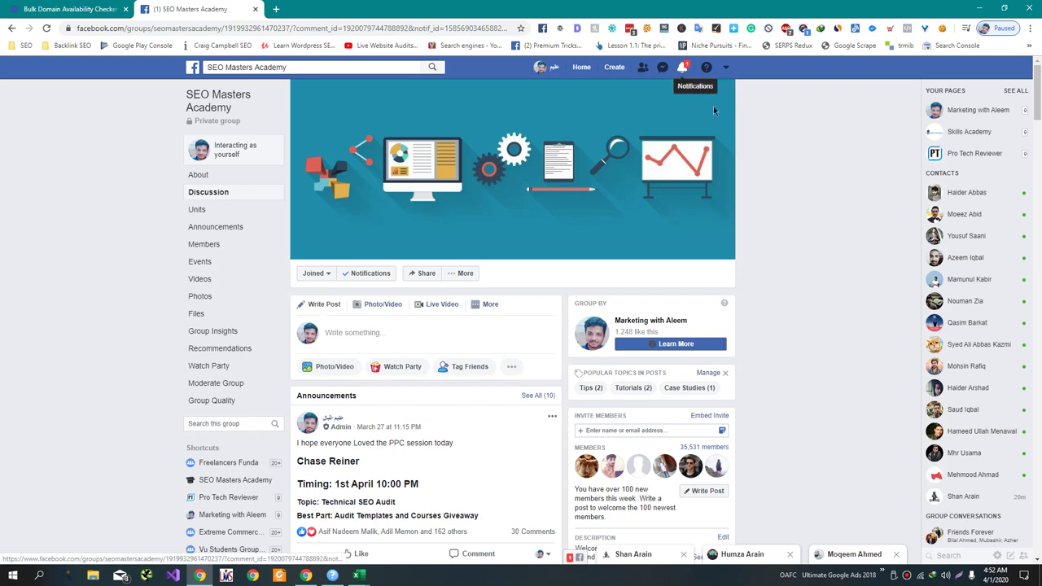
scroll(756, 178, down, 10)
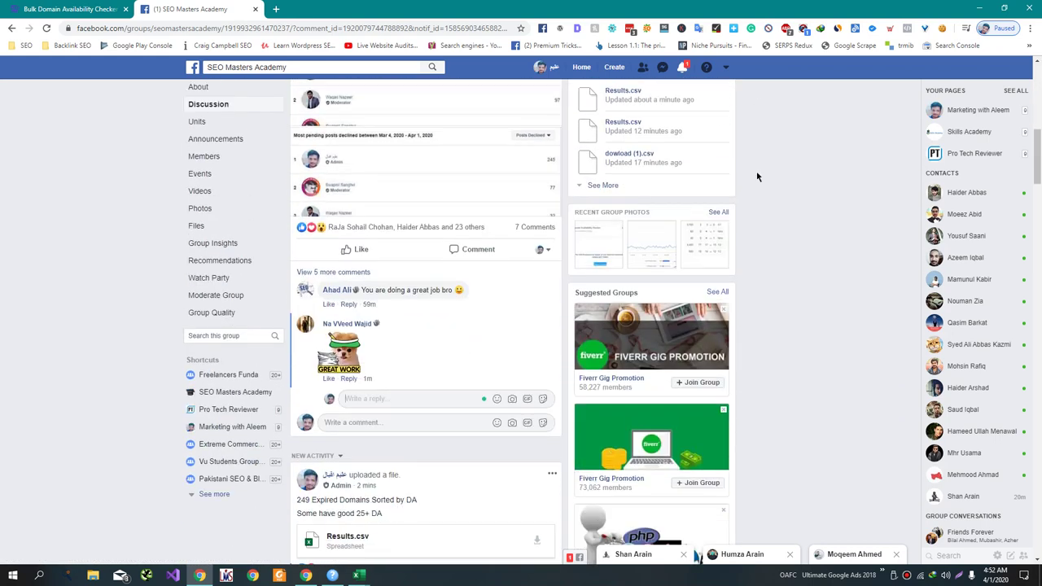
scroll(756, 178, down, 2)
key(alt+Tab)
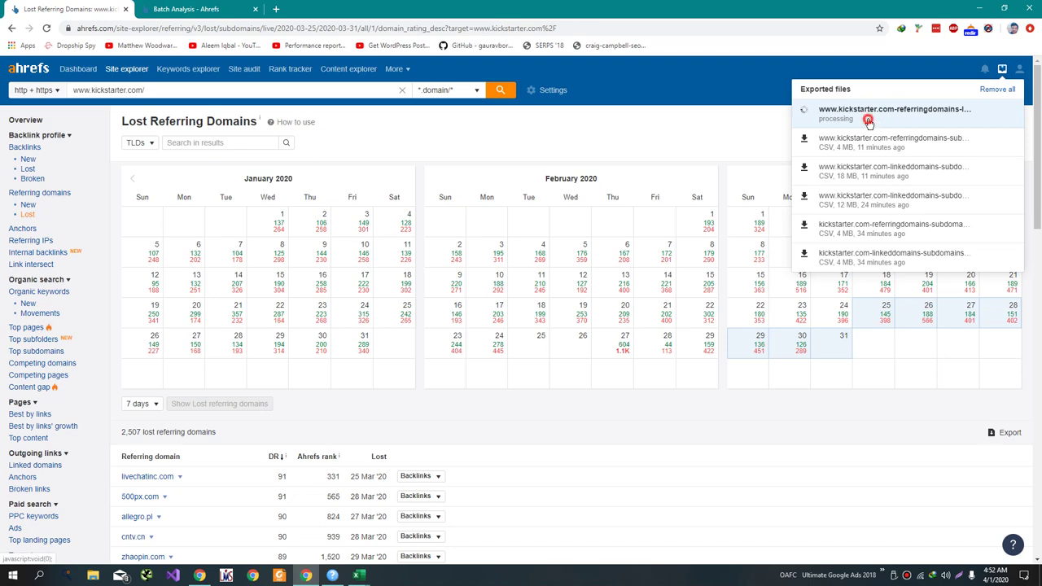
click(732, 146)
scroll(753, 161, down, 8)
scroll(752, 160, up, 3)
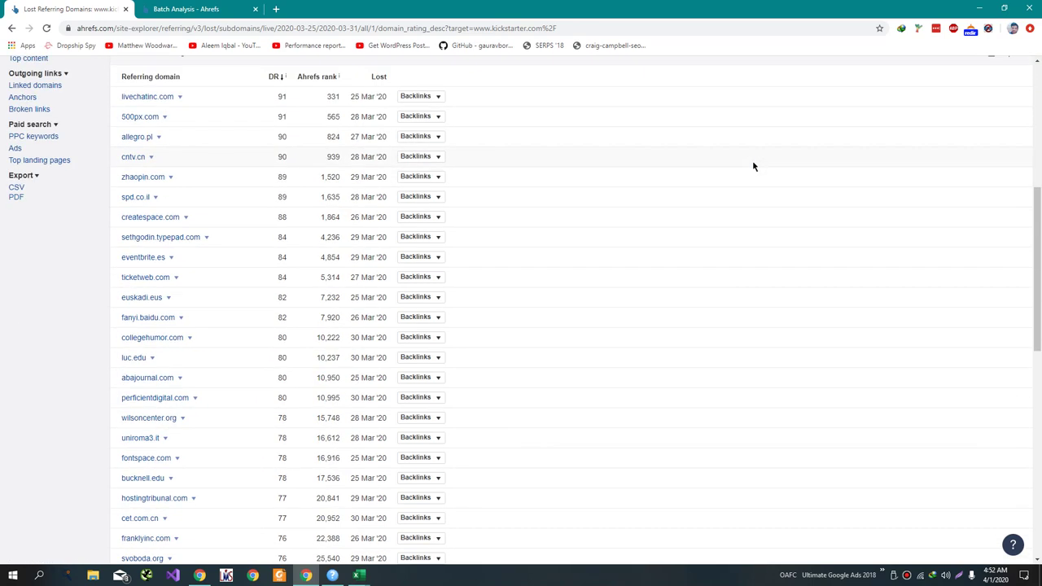
Download the newly exported kickstarter.com lost referring domains CSV from Ahrefs' exported files and open it in Excel
scroll(752, 166, up, 1)
scroll(753, 166, up, 3)
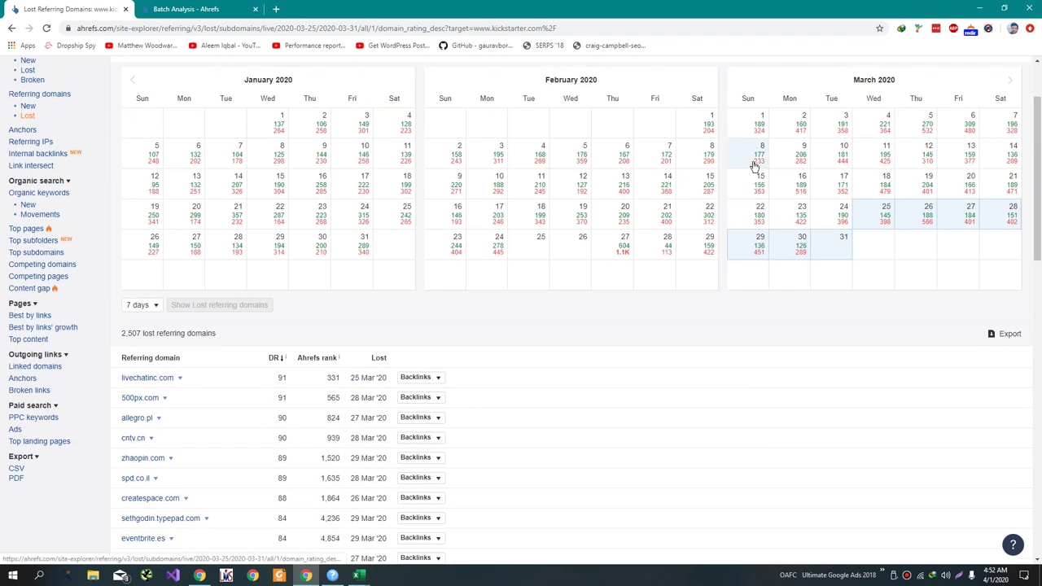
scroll(752, 161, up, 1)
click(1003, 68)
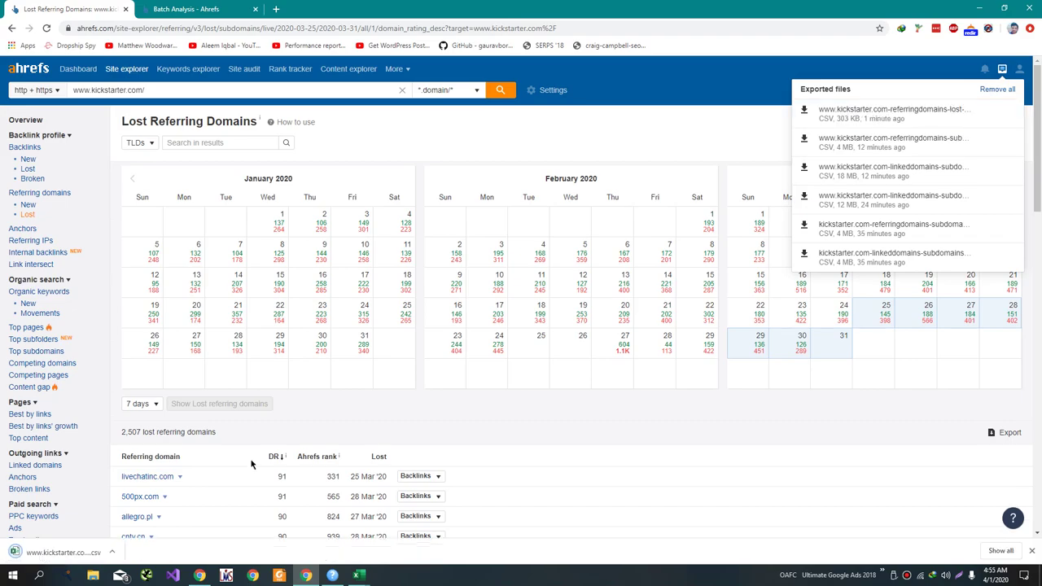
click(4, 551)
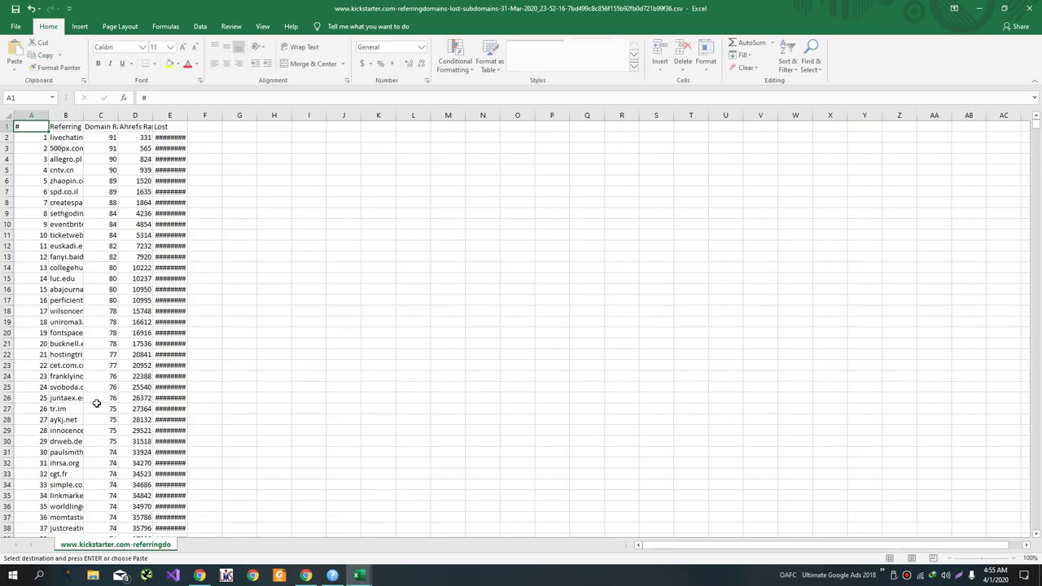
Widen the Referring Domain column and copy all the domains from livechatinc.com through 5pop.org
drag(78, 115, 82, 115)
drag(263, 147, 299, 147)
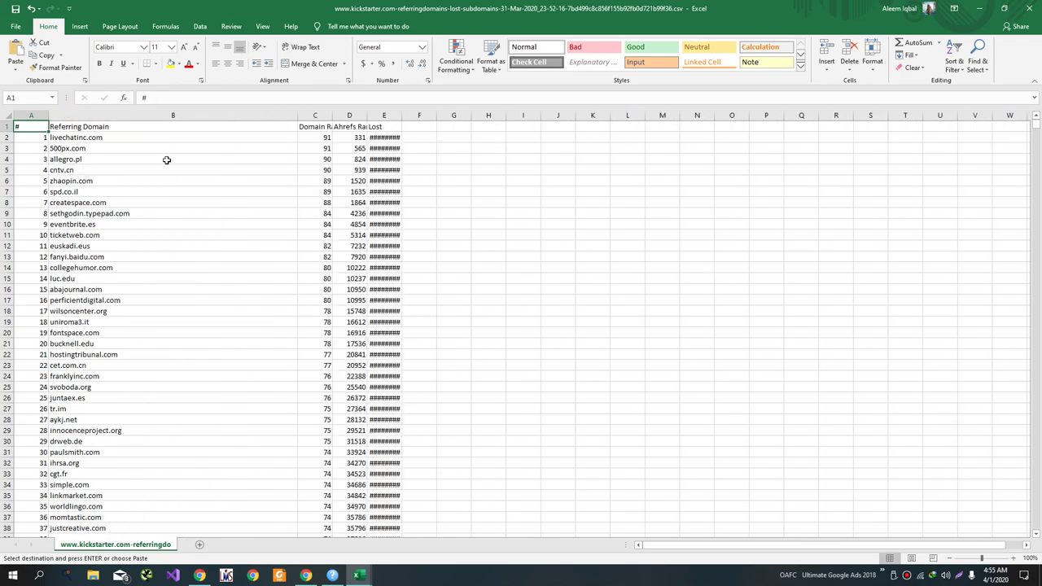
drag(162, 136, 226, 575)
drag(1035, 280, 1028, 532)
shift+click(92, 529)
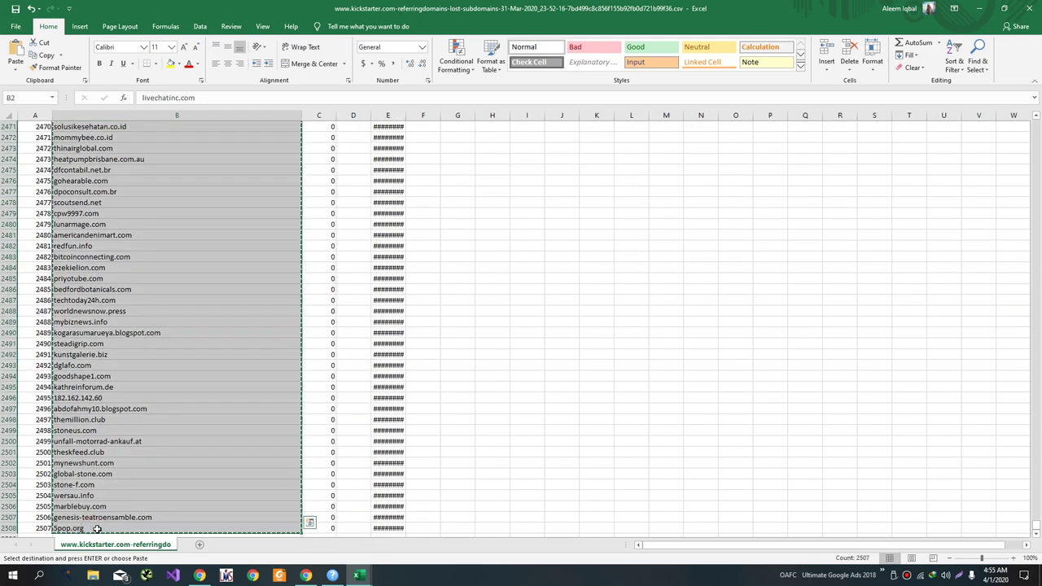
key(ctrl+c)
Switch to the Rankz Bulk Domain Availability Checker, paste the copied lost referring domains and check their availability
key(alt+Tab)
key(alt+Tab)
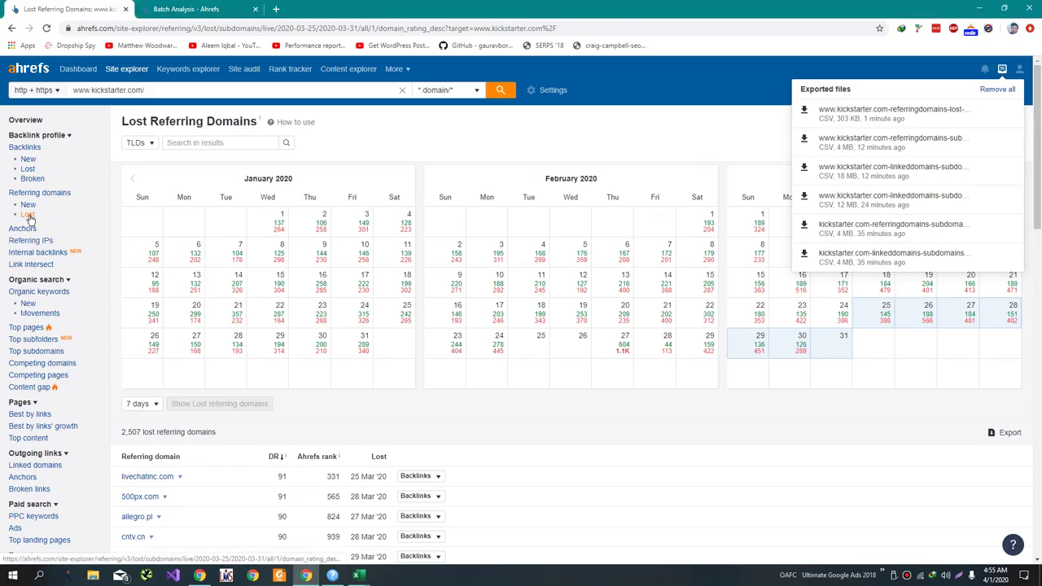
key(alt+Tab)
key(alt+Tab)
key(alt+Tab)
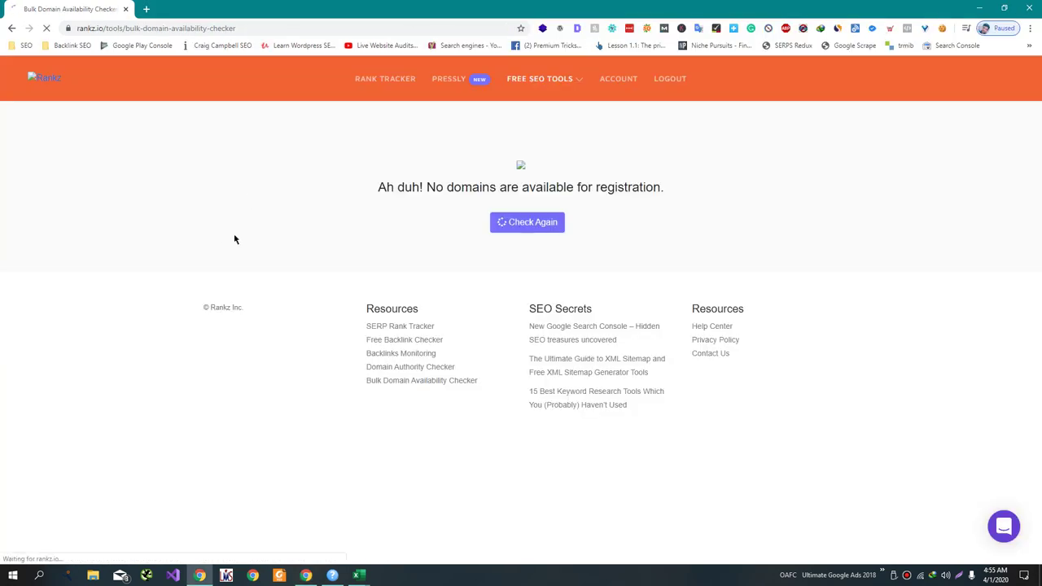
click(386, 282)
key(ctrl+v)
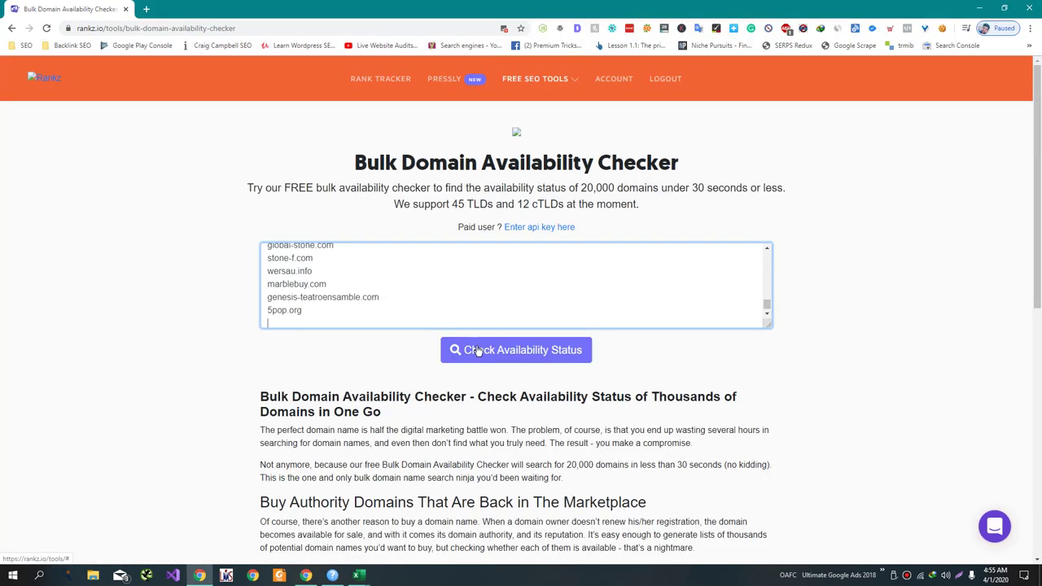
click(477, 350)
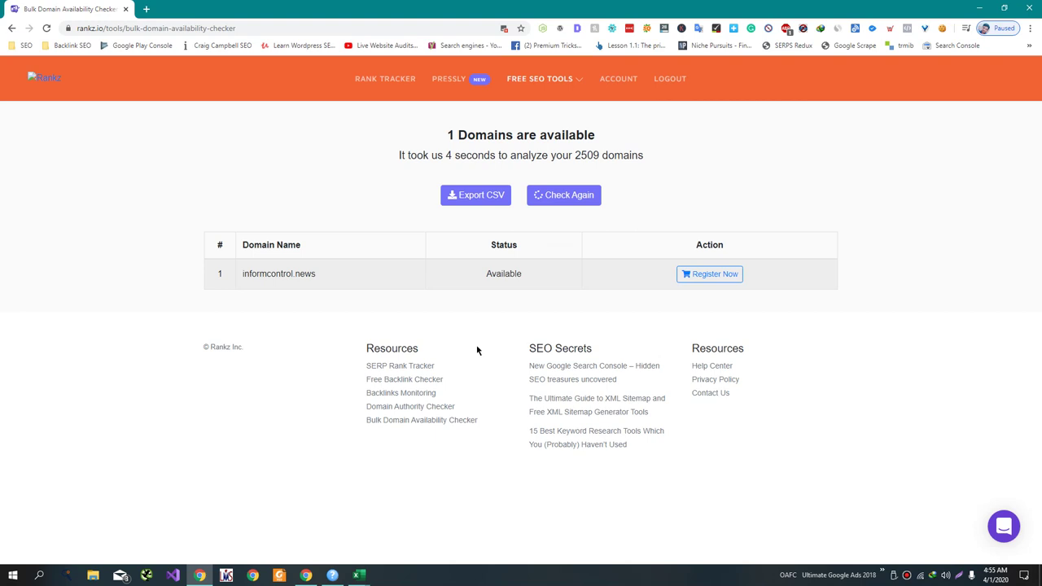
Run the availability check again on the same pasted domain list and export the available domains as CSV
click(577, 195)
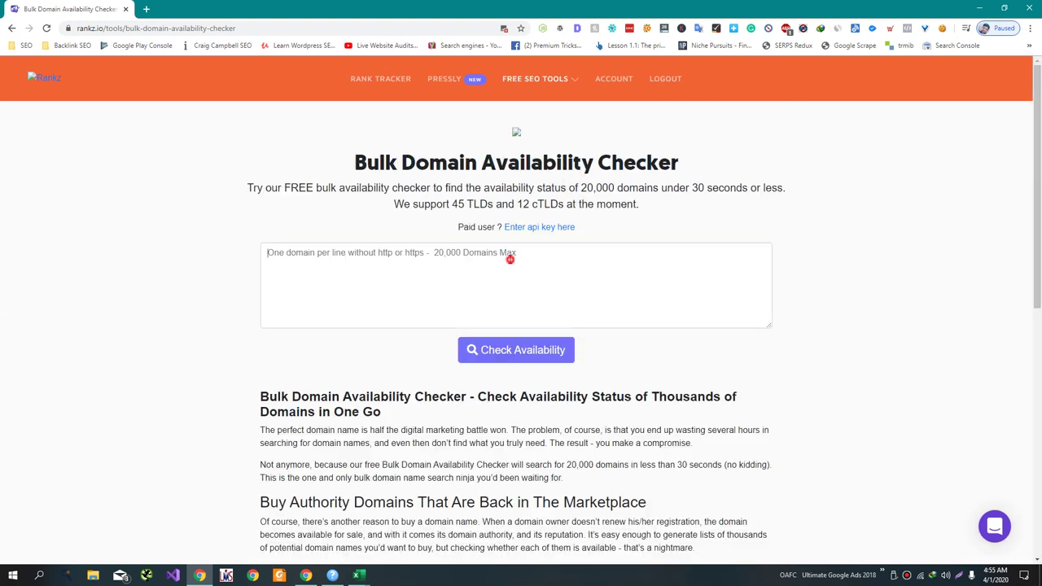
click(510, 257)
key(ctrl+v)
click(508, 353)
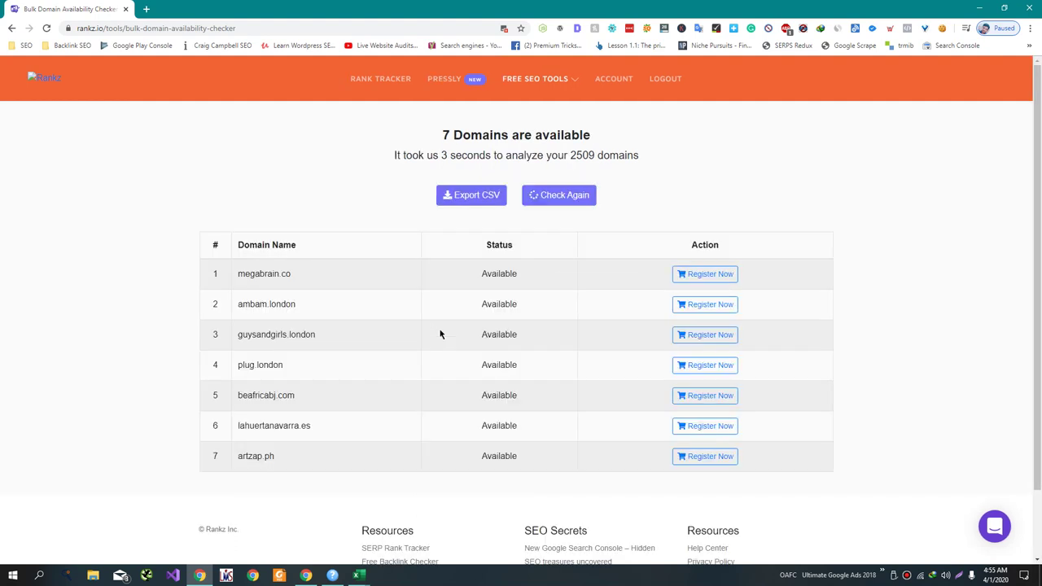
click(469, 204)
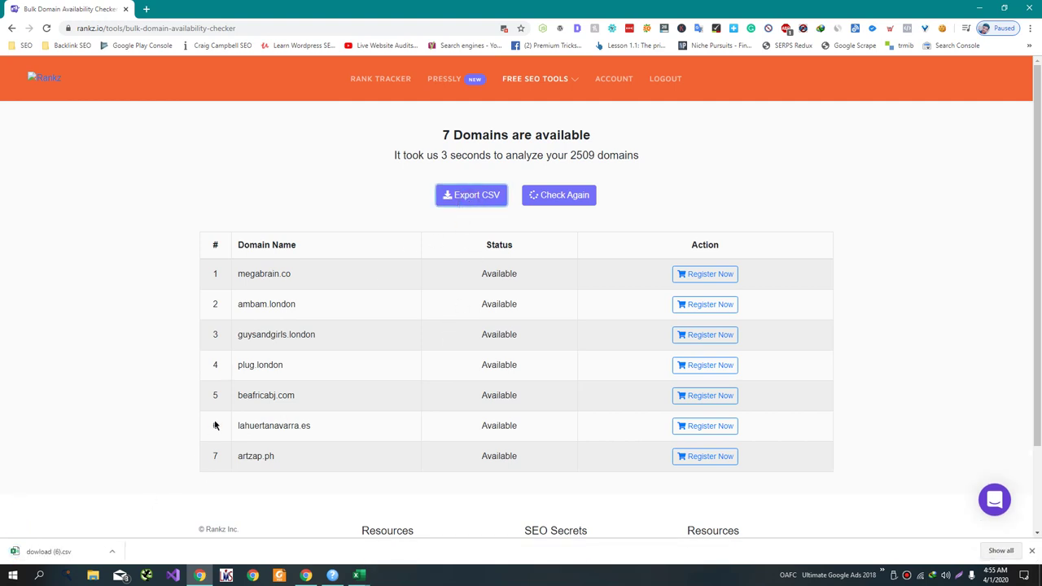
Check the pasted domain list for availability once more and return to the empty checker form
click(317, 295)
key(ctrl+v)
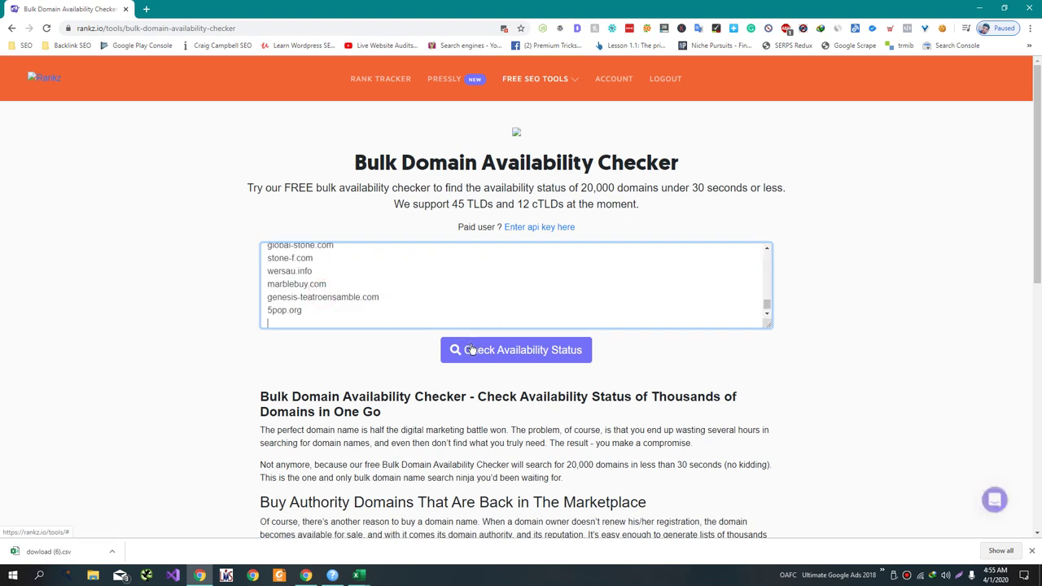
click(471, 350)
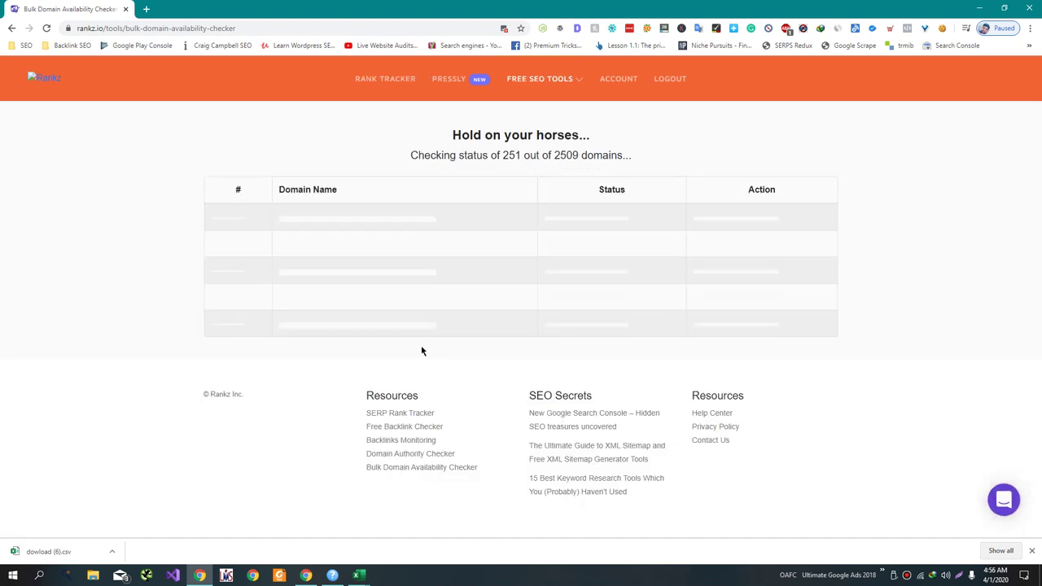
click(500, 223)
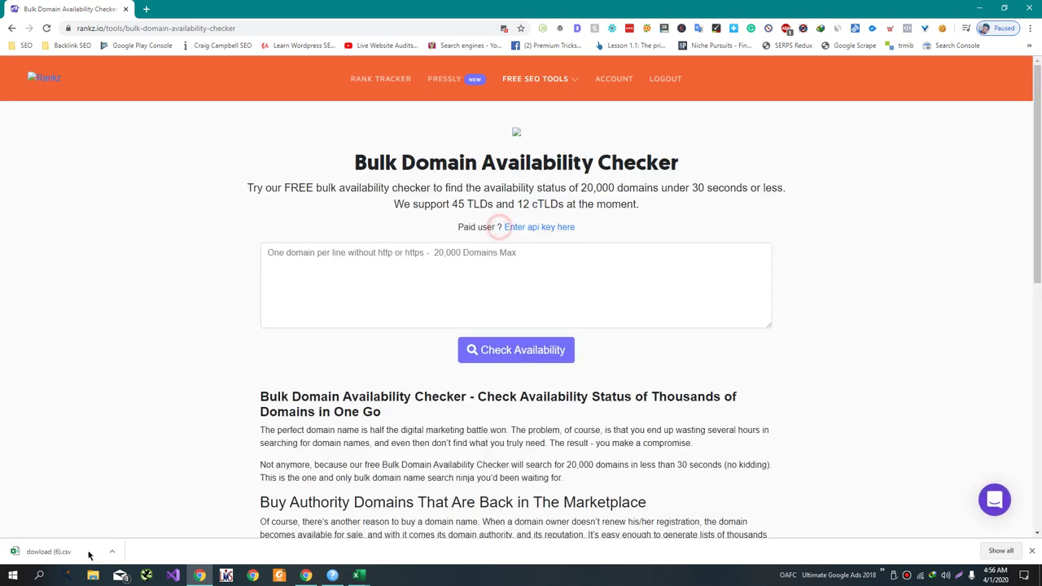
Bring up the exported dowload (6).csv in Excel, fit column A to its contents and copy the domains in A1:A7
key(alt+Tab)
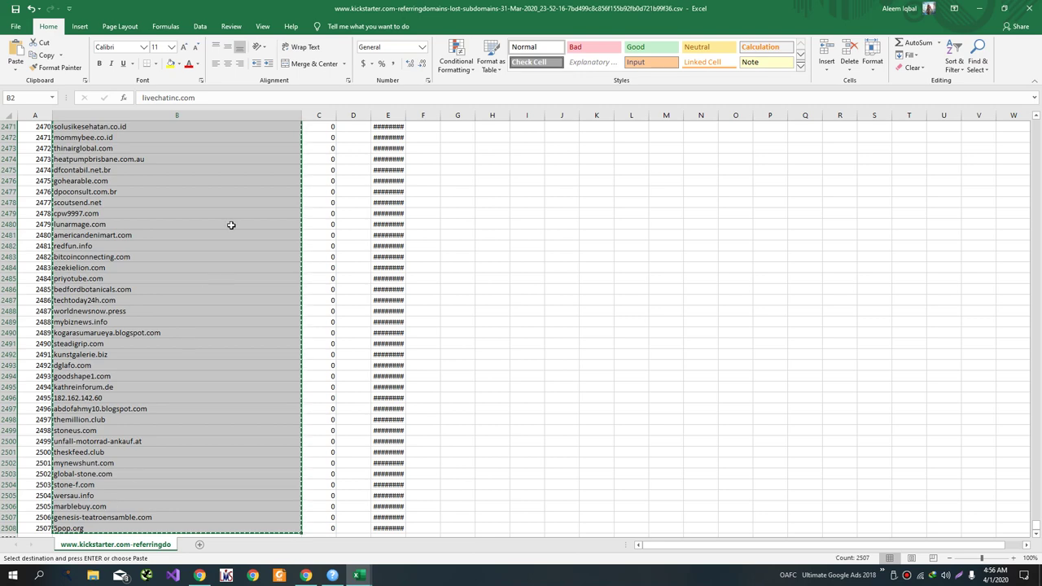
key(alt+Tab)
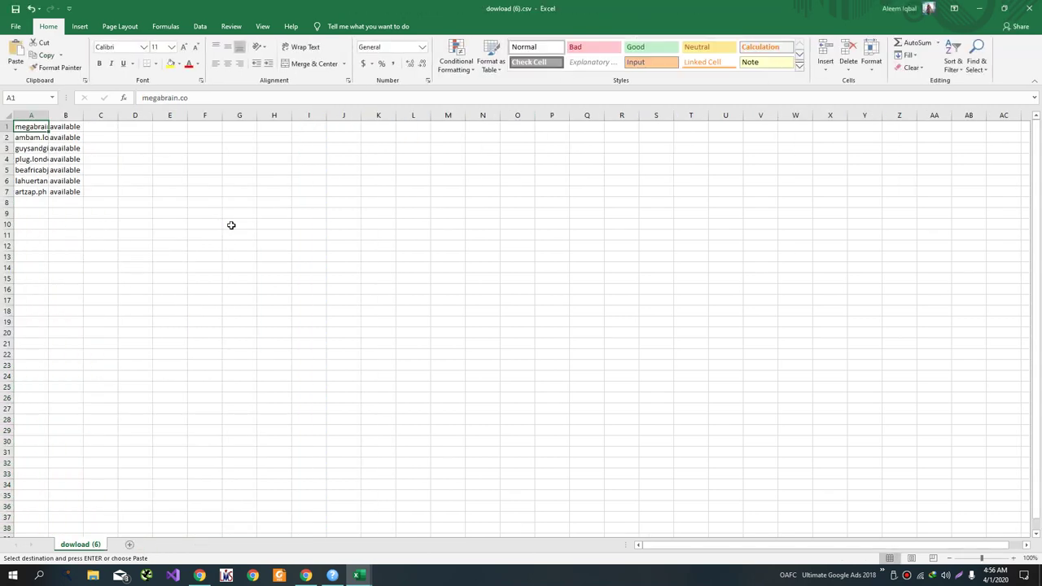
double_click(48, 114)
mouse_move(82, 134)
mouse_down()
mouse_move(81, 191)
mouse_move(73, 191)
mouse_move(70, 119)
mouse_up()
key(Escape)
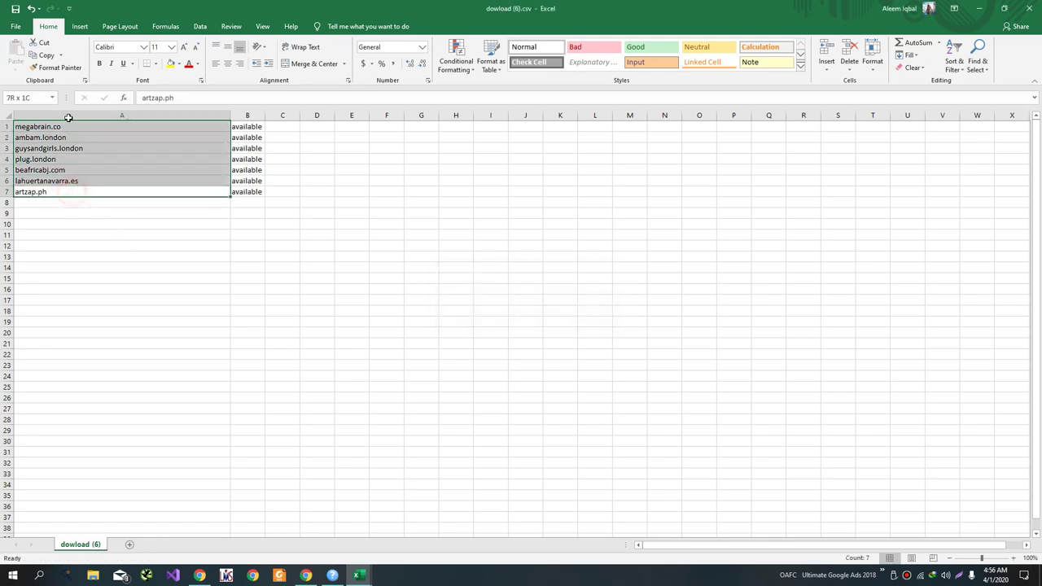
key(ctrl+c)
Switch to Bulk Moz DA Checker and sort the earlier check results by DA, highest first
key(alt+Tab)
key(alt+Tab)
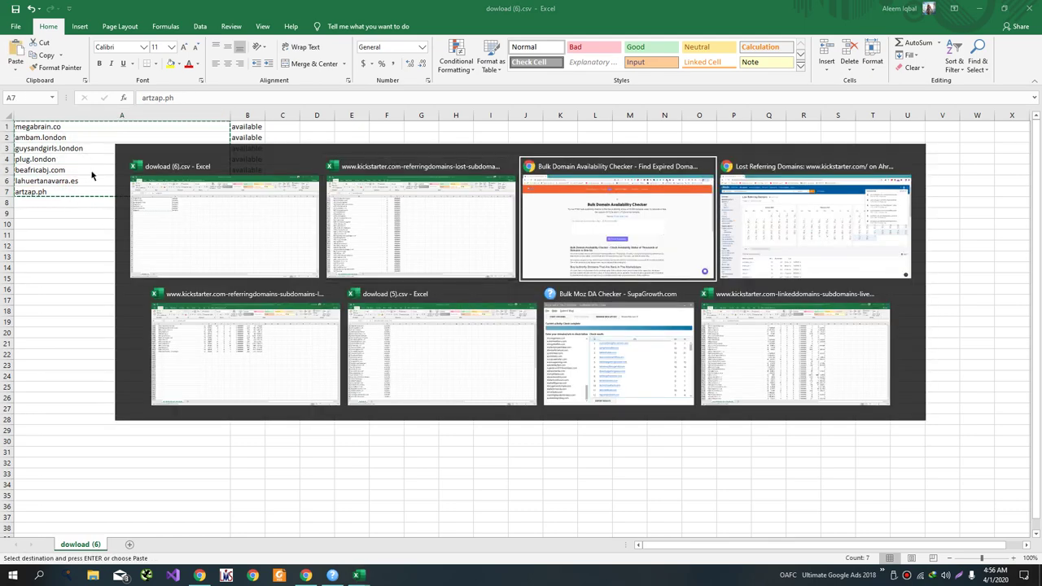
key(alt+Tab)
key(alt+Tab)
key(alt+Tab)
key(alt+Tab)
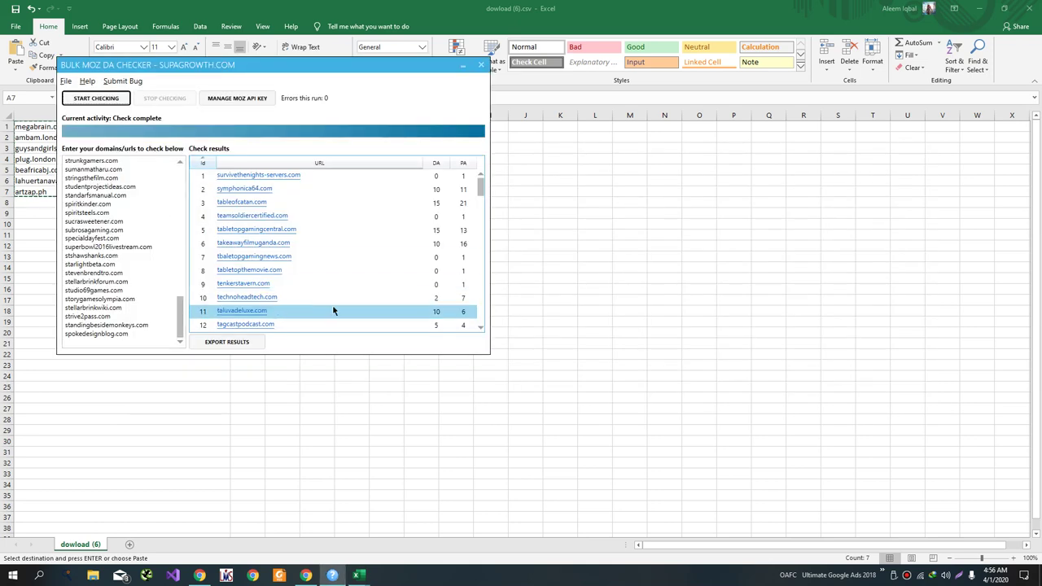
click(460, 175)
click(435, 162)
click(436, 163)
click(435, 163)
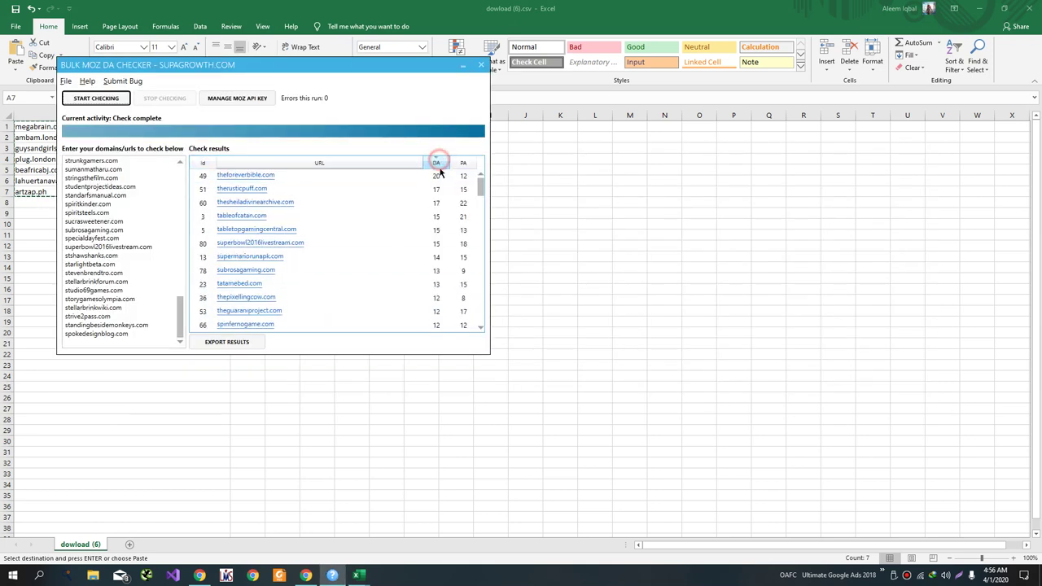
click(407, 201)
Try to export the earlier Moz check results as Results.csv in the Documents folder
click(231, 342)
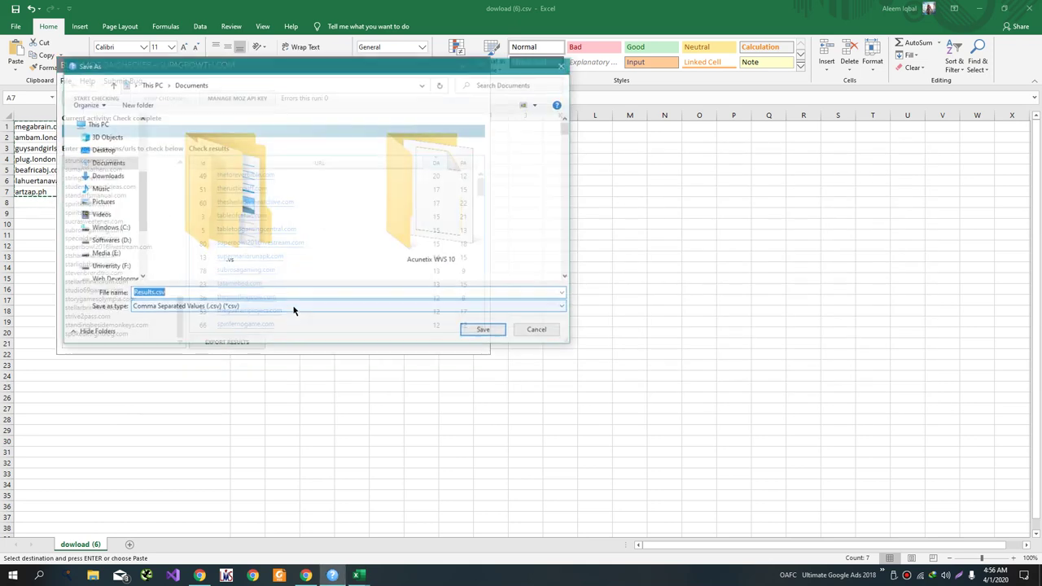
click(485, 331)
click(559, 325)
Sort the earlier Moz check results by id and look through the listed domains
click(202, 164)
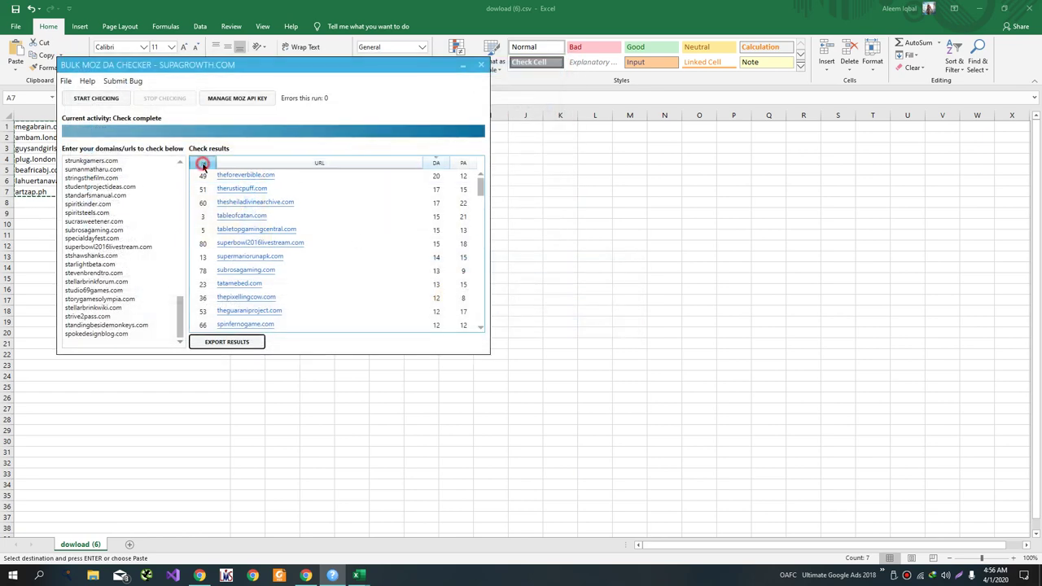
click(203, 164)
click(203, 163)
click(203, 164)
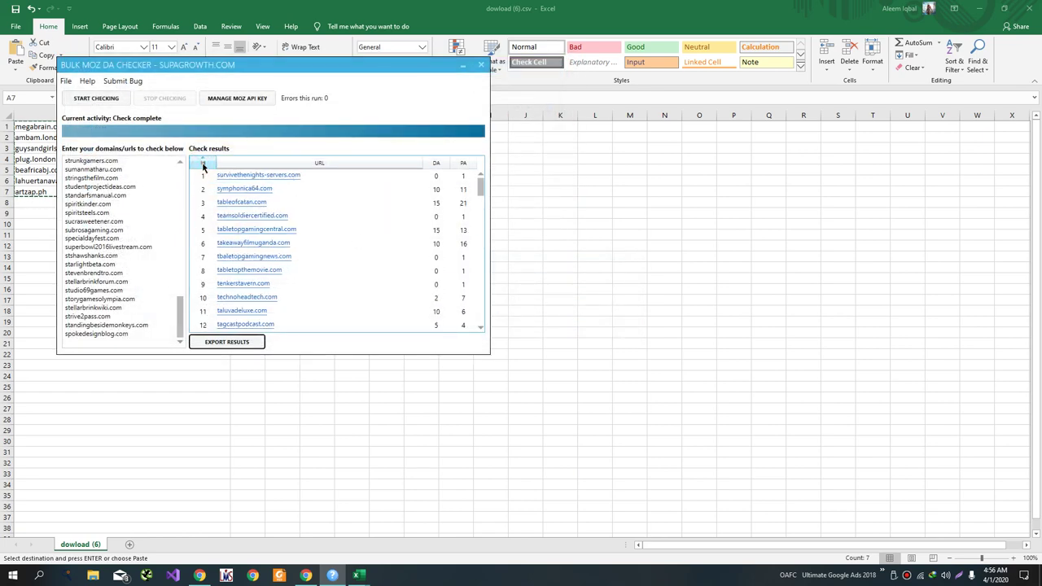
click(202, 163)
scroll(251, 253, down, 5)
Replace the domain list in the Moz checker with the copied available domains and start checking
click(120, 234)
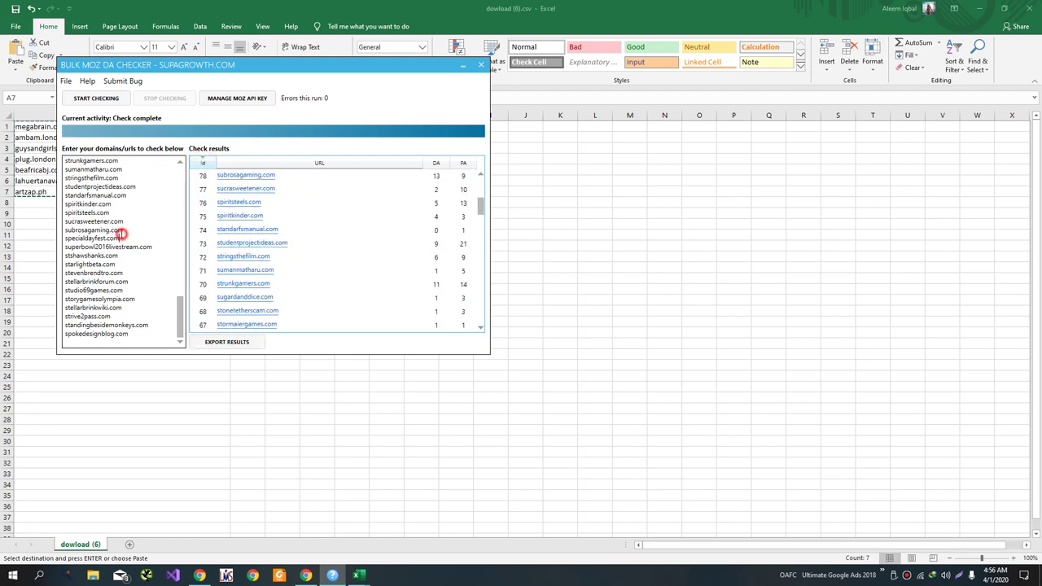
key(ctrl+a)
key(ctrl+v)
click(98, 98)
Sort the finished Moz check results by DA, highest first, then open the results export and cancel it
key(alt+Tab)
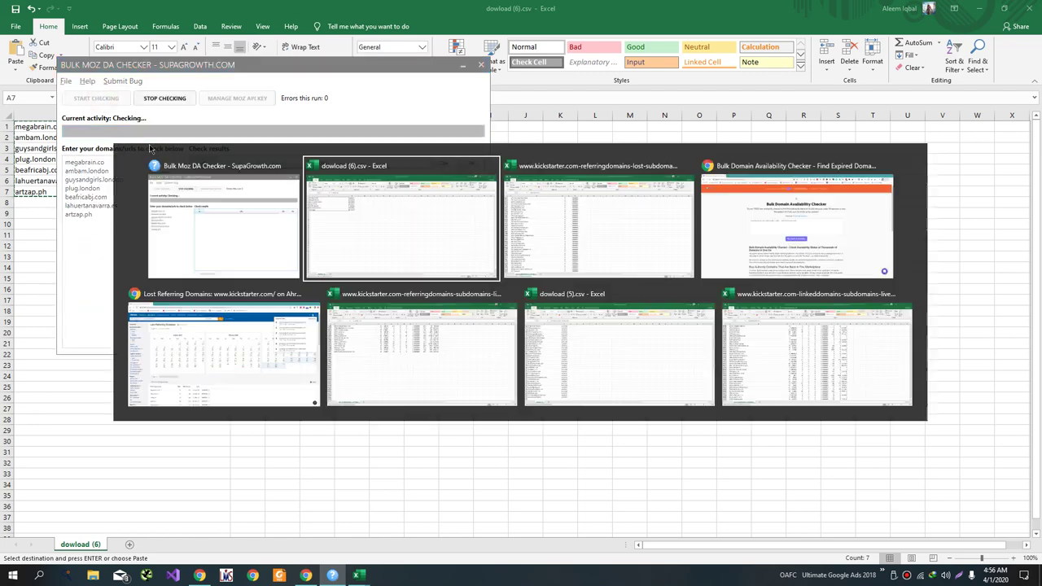
key(alt+Tab)
key(alt+Tab)
key(alt+Tab)
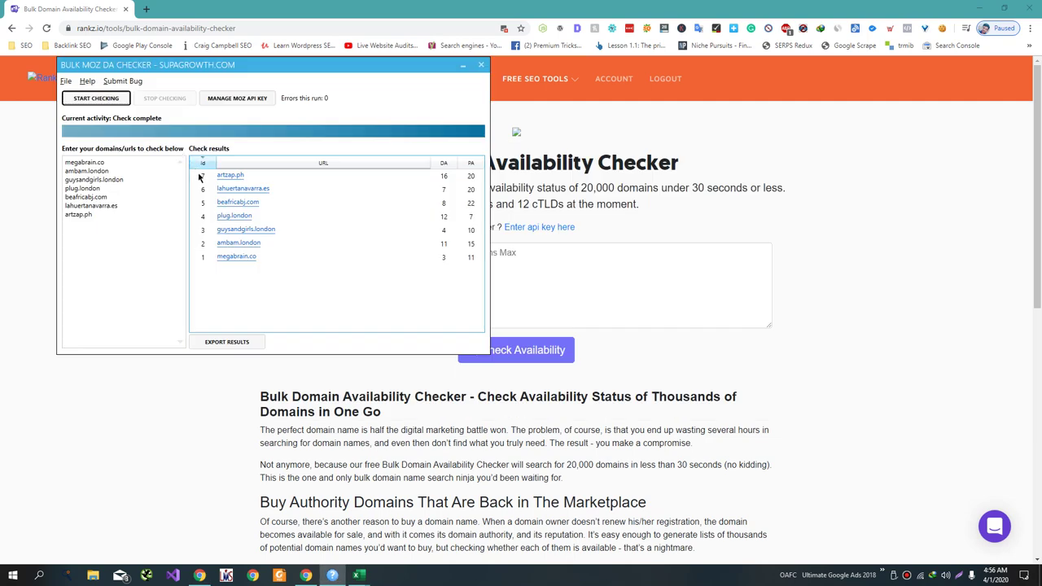
click(444, 164)
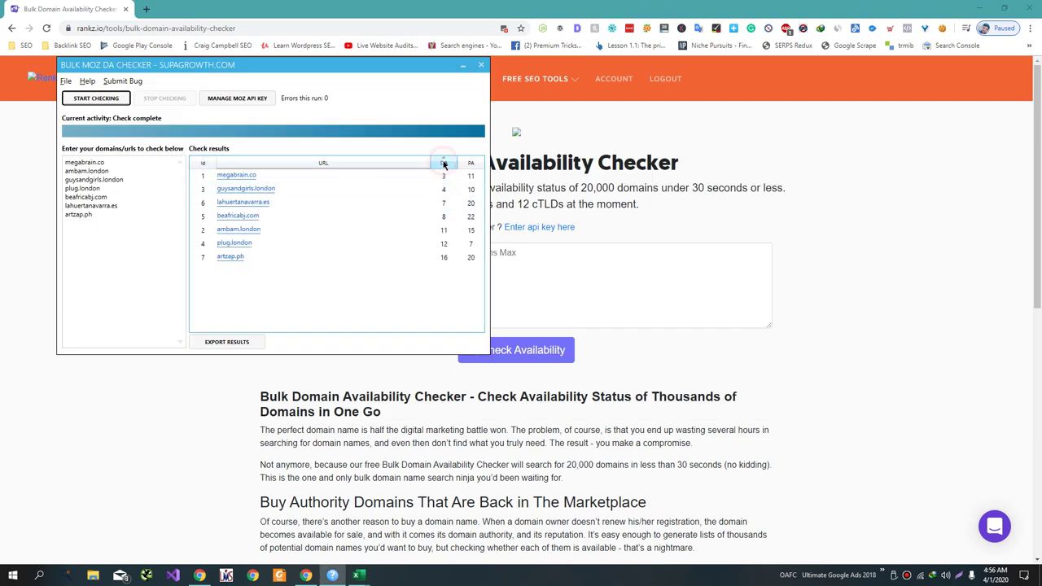
click(444, 163)
click(244, 340)
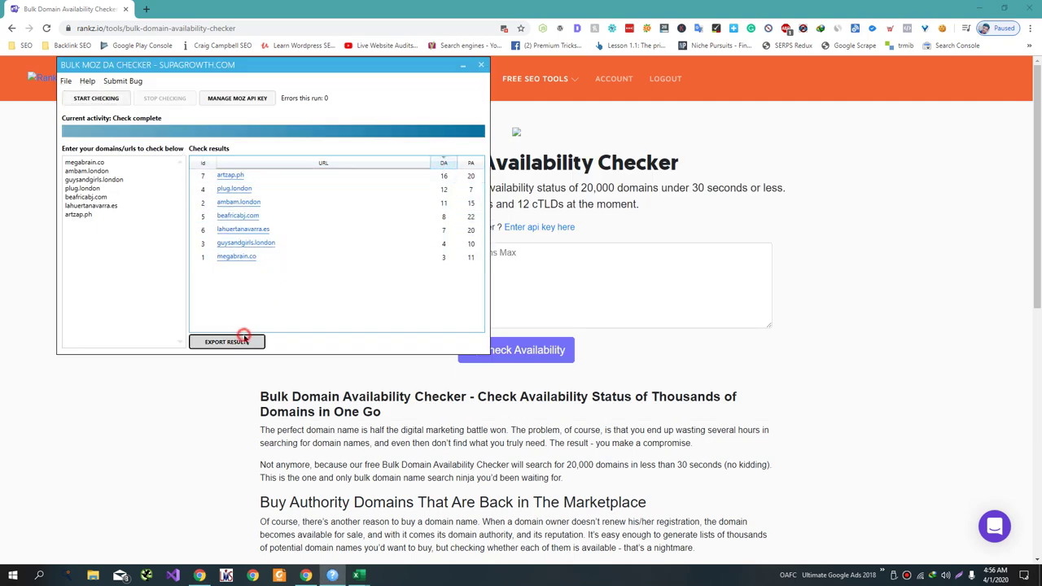
click(537, 331)
Switch to the Rankz browser window and open Facebook in a new tab
key(alt+Tab)
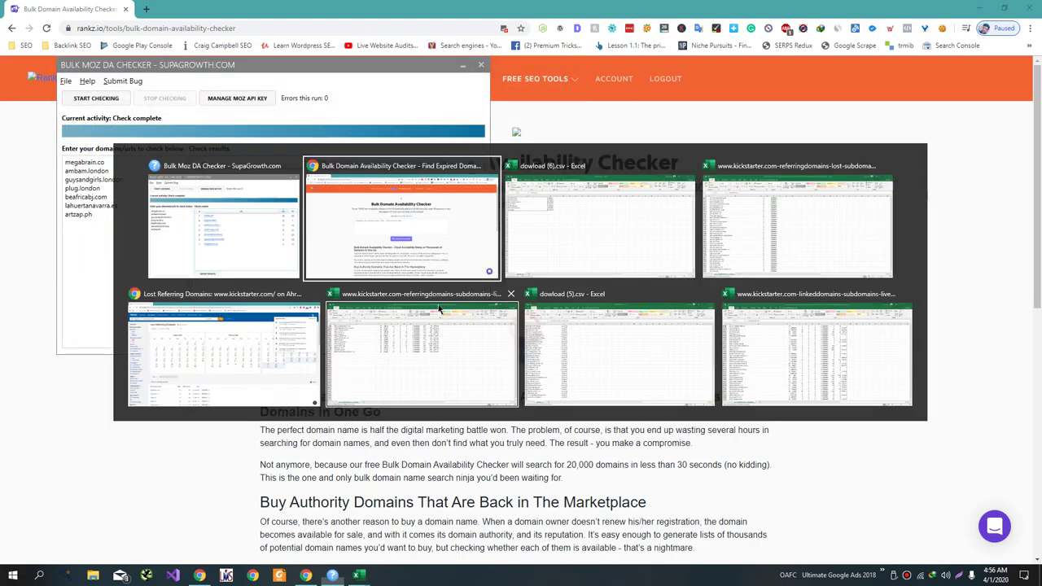
key(ctrl+t)
text(fa)
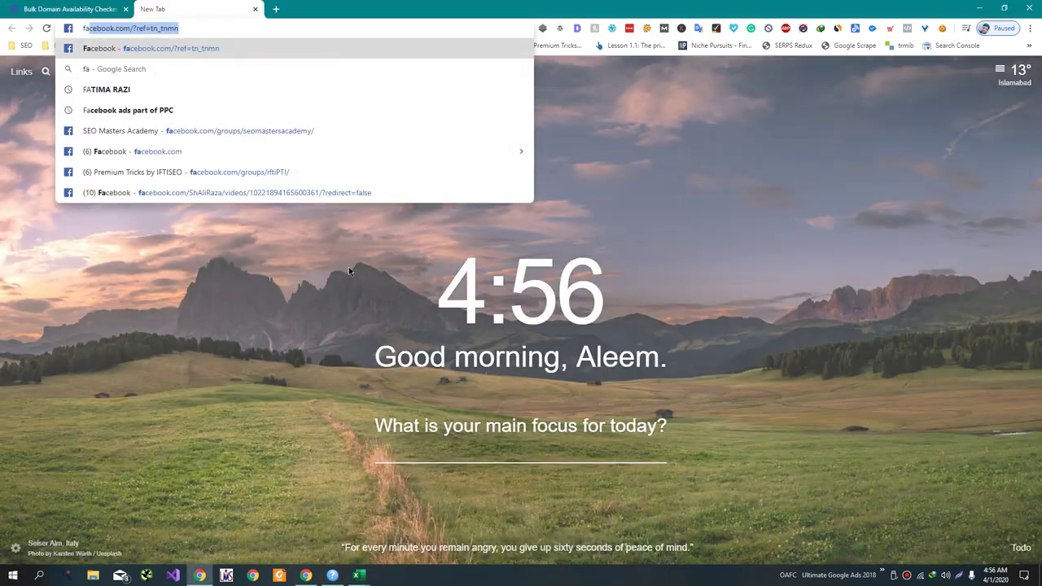
key(Return)
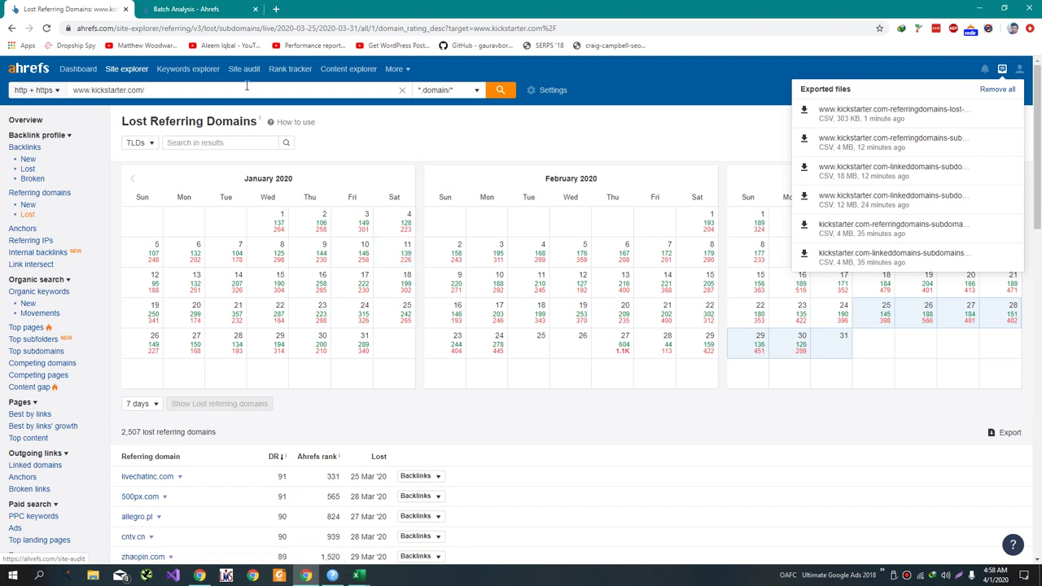
Return to Ahrefs and look up wordpress.com in place of kickstarter.com
click(246, 89)
text(wo)
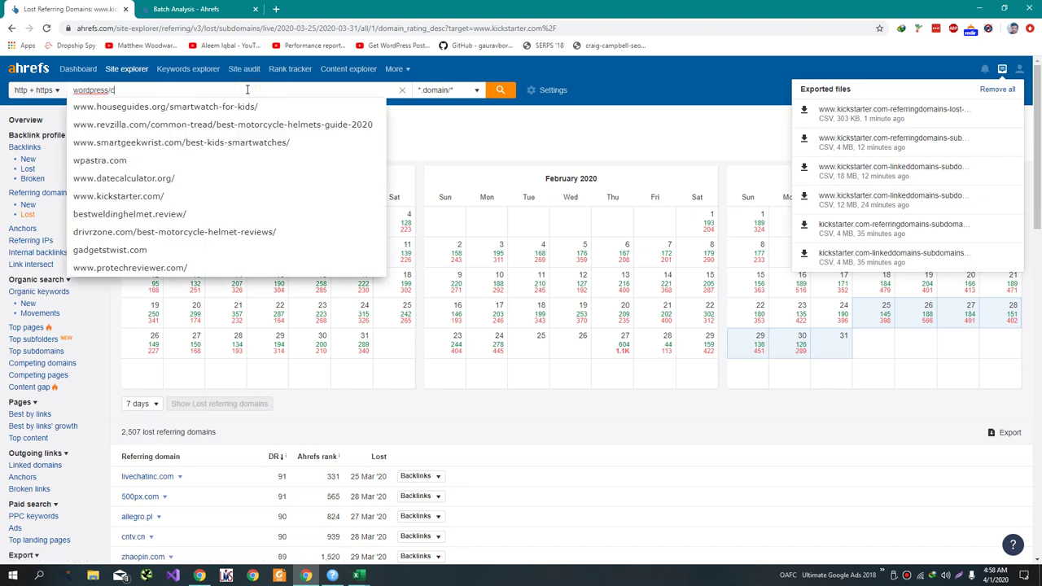
text(rdpress/c)
key(BackSpace)
text(com)
key(Return)
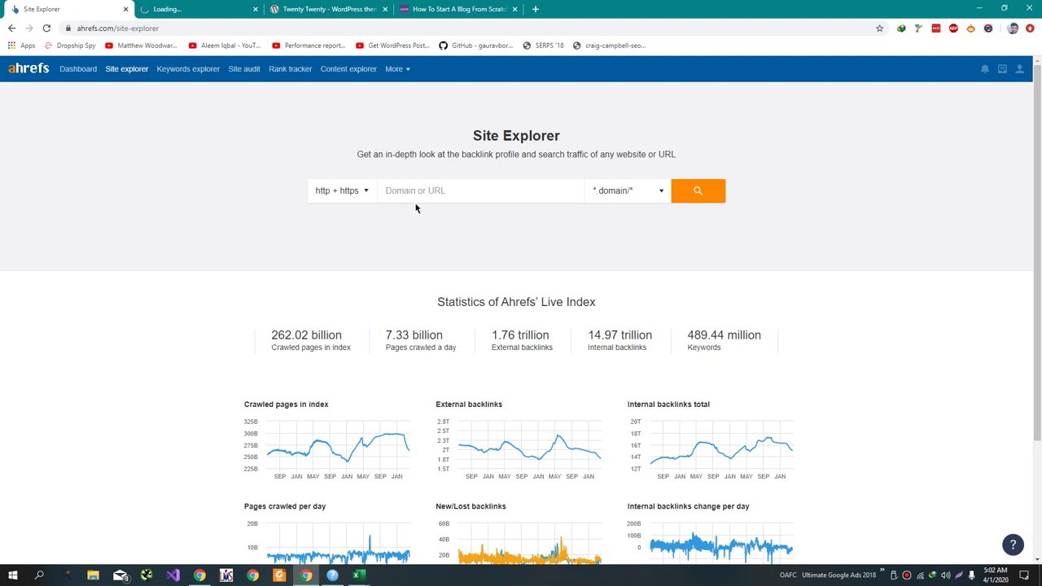
text(https://colorlib.com/)
key(Return)
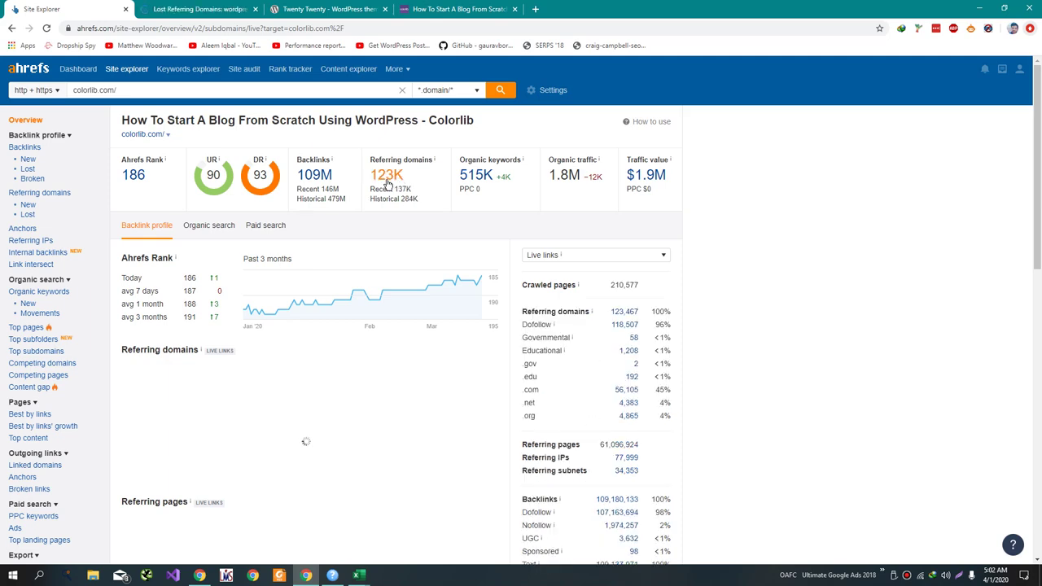
Start a full CSV export of wordpress.com's lost referring domains in the Microsoft Excel (UTF-16) format
click(200, 9)
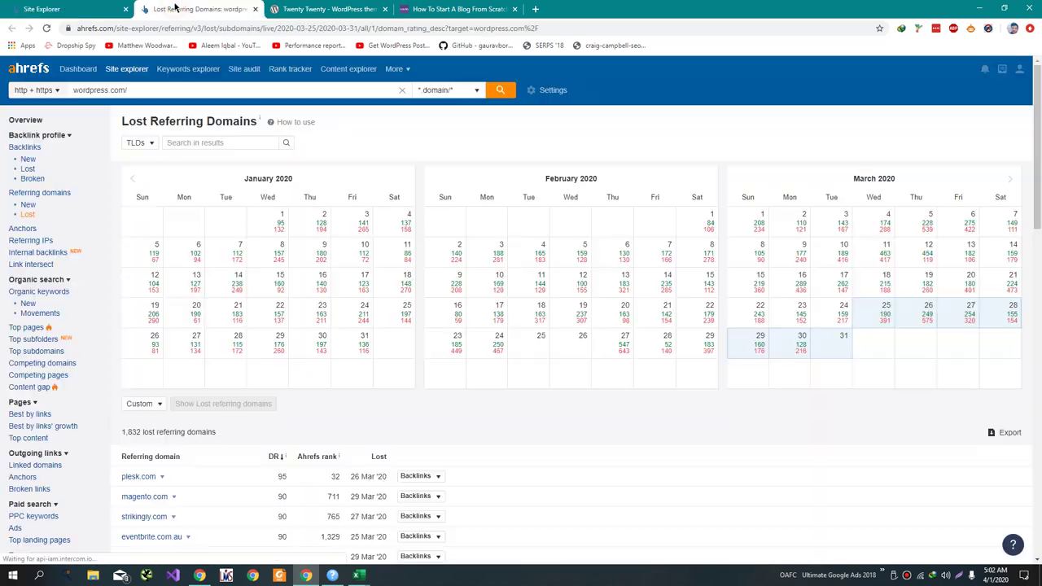
scroll(803, 166, down, 1)
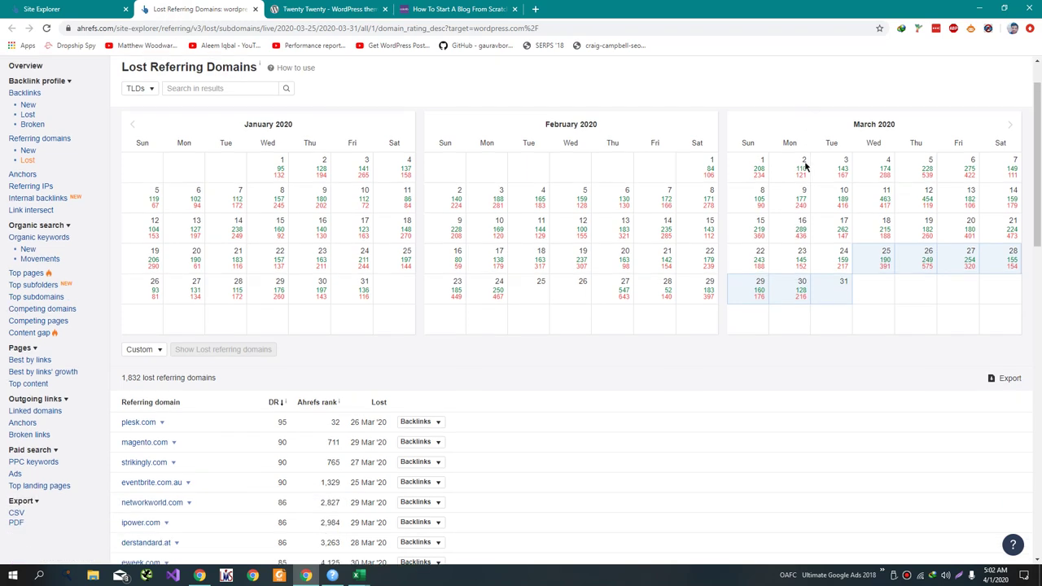
scroll(790, 168, up, 1)
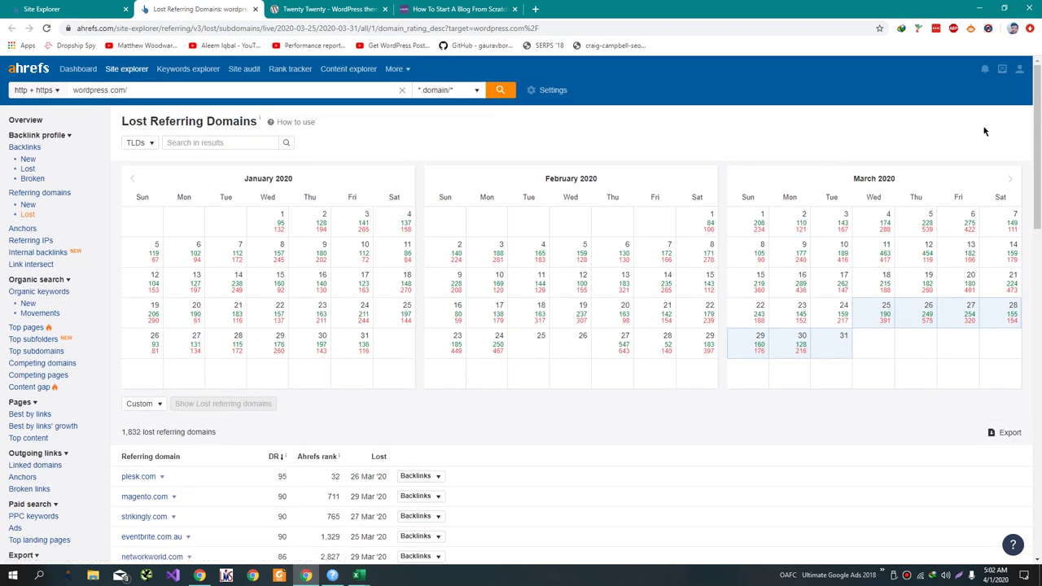
scroll(984, 131, down, 2)
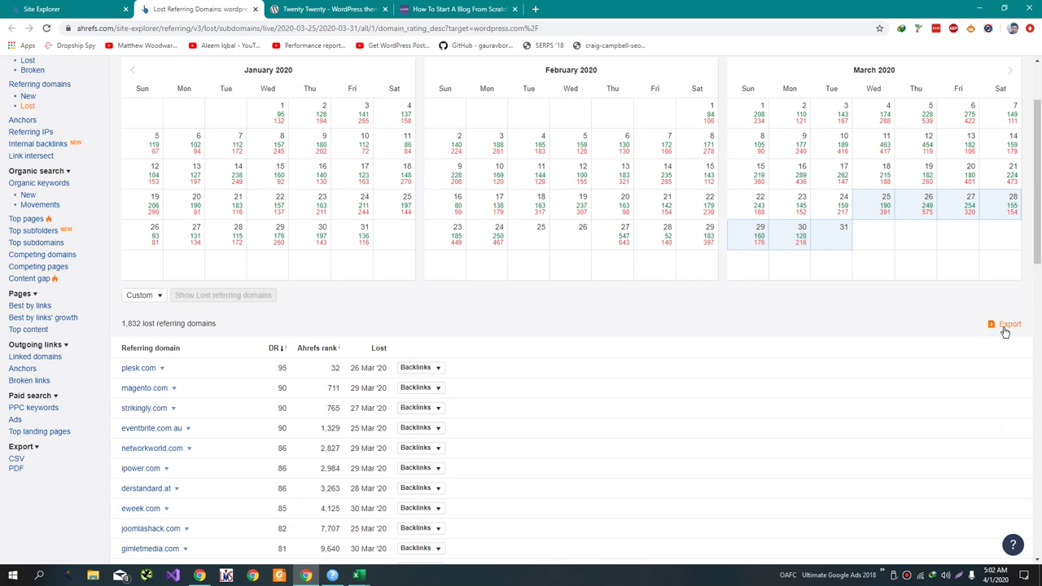
click(1006, 326)
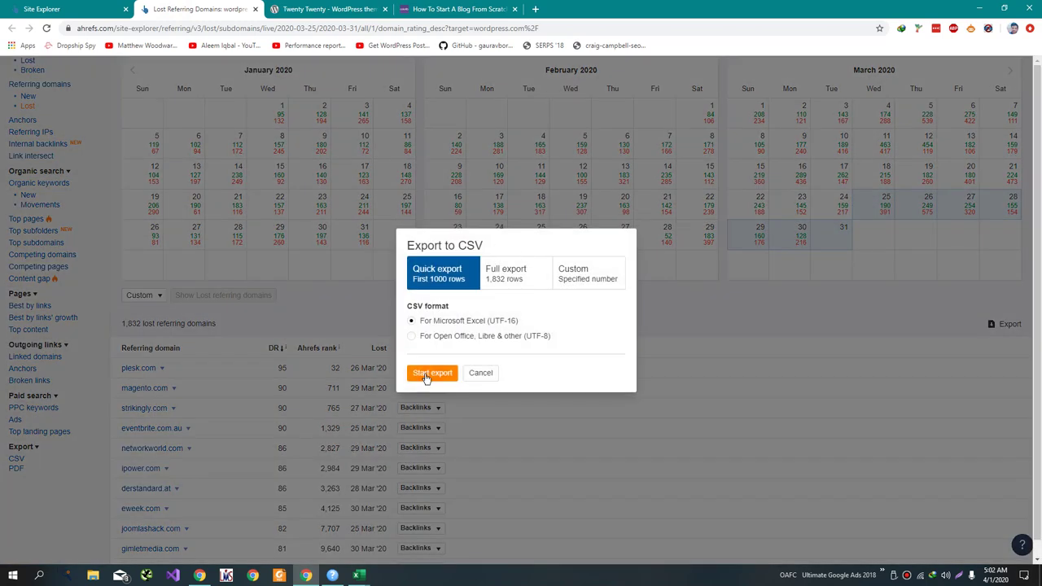
click(508, 279)
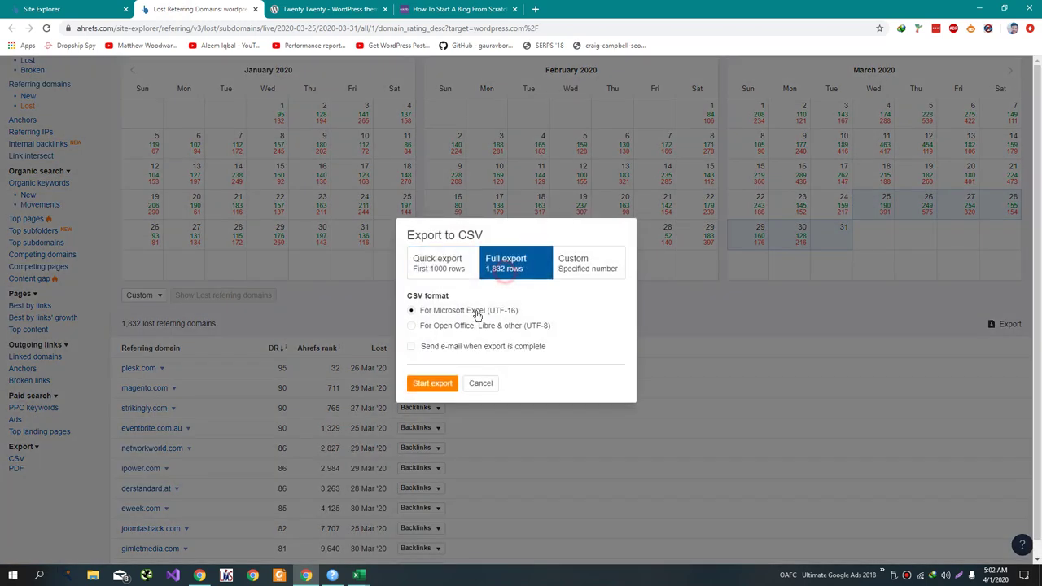
click(432, 383)
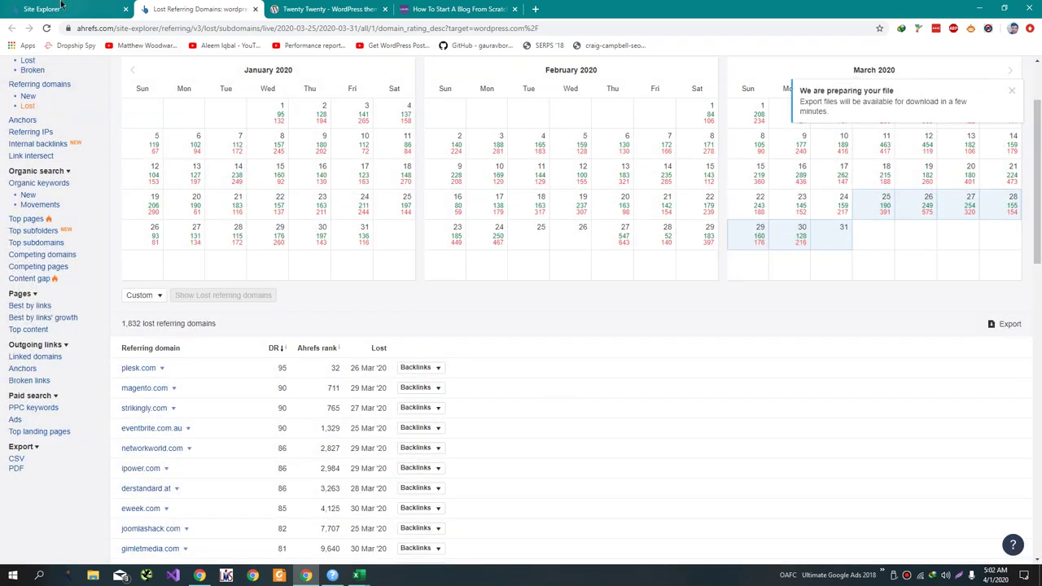
Open the Linked Domains report for colorlib.com and check the list of exported files
click(121, 9)
scroll(4, 429, down, 1)
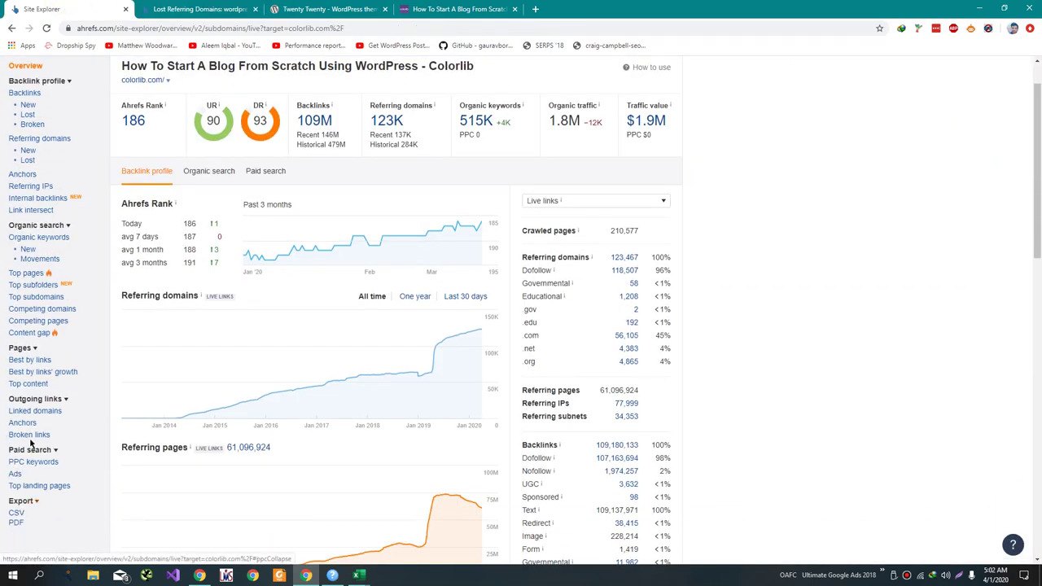
click(37, 411)
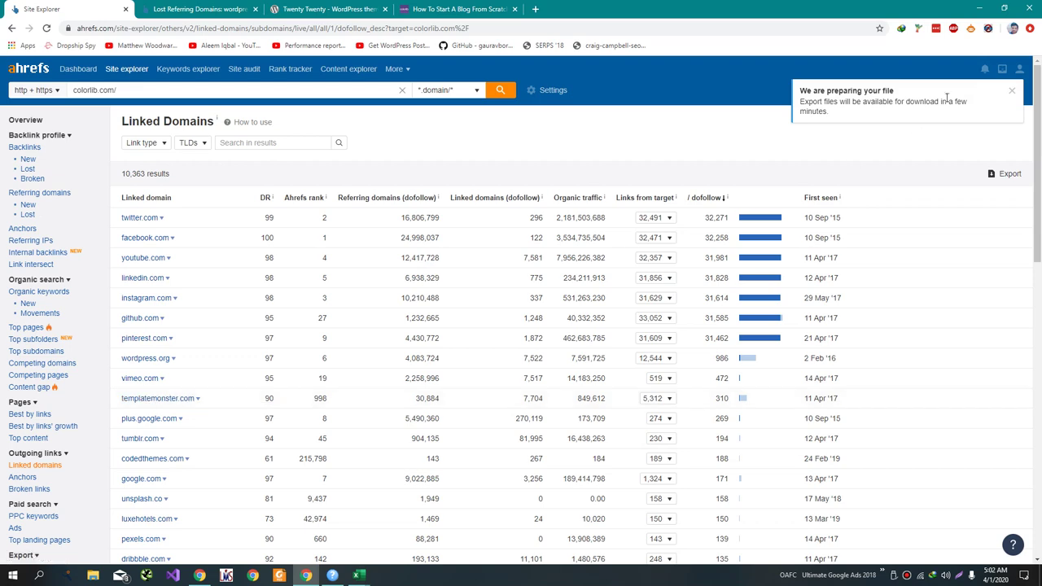
click(1001, 70)
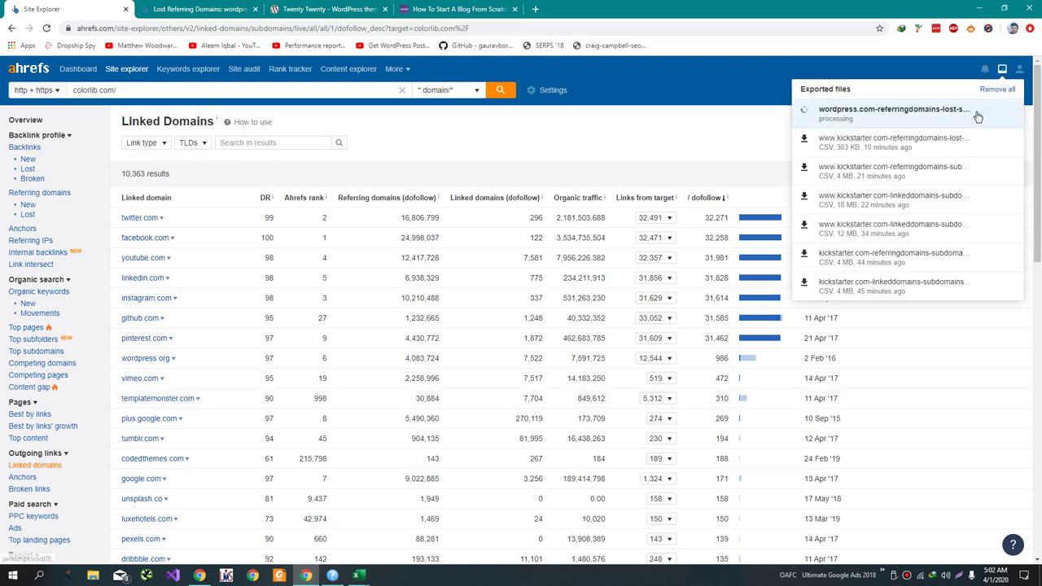
click(656, 95)
Run a full export of colorlib.com's linked domains, then download the CSV and open it in Excel
click(1010, 175)
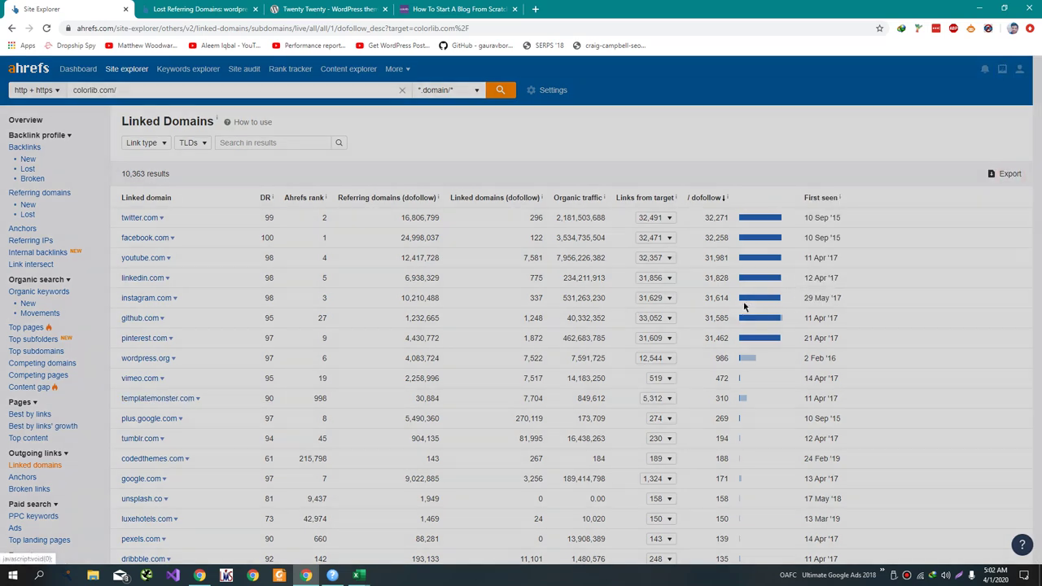
click(497, 292)
click(422, 377)
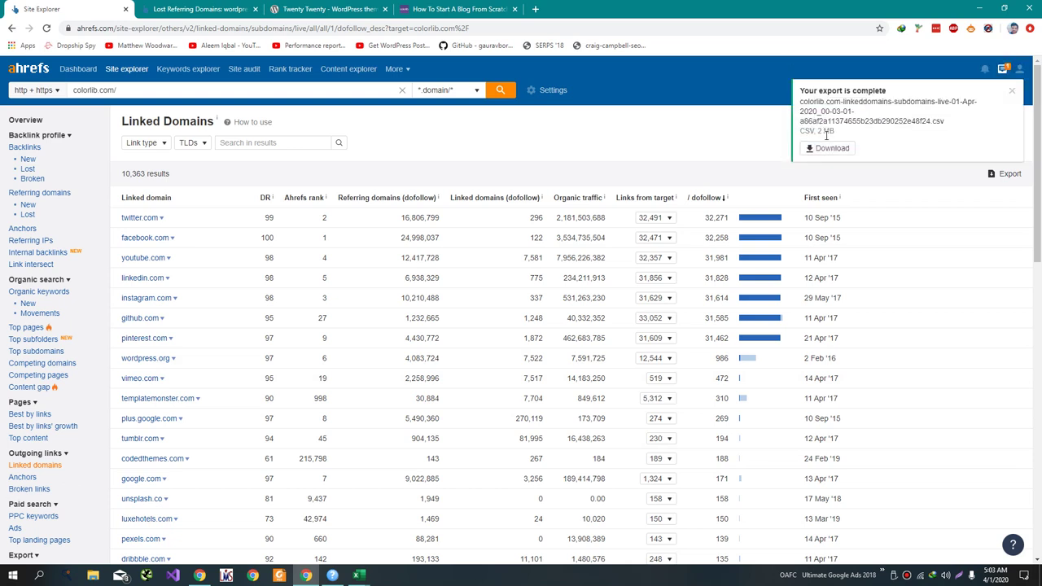
click(829, 148)
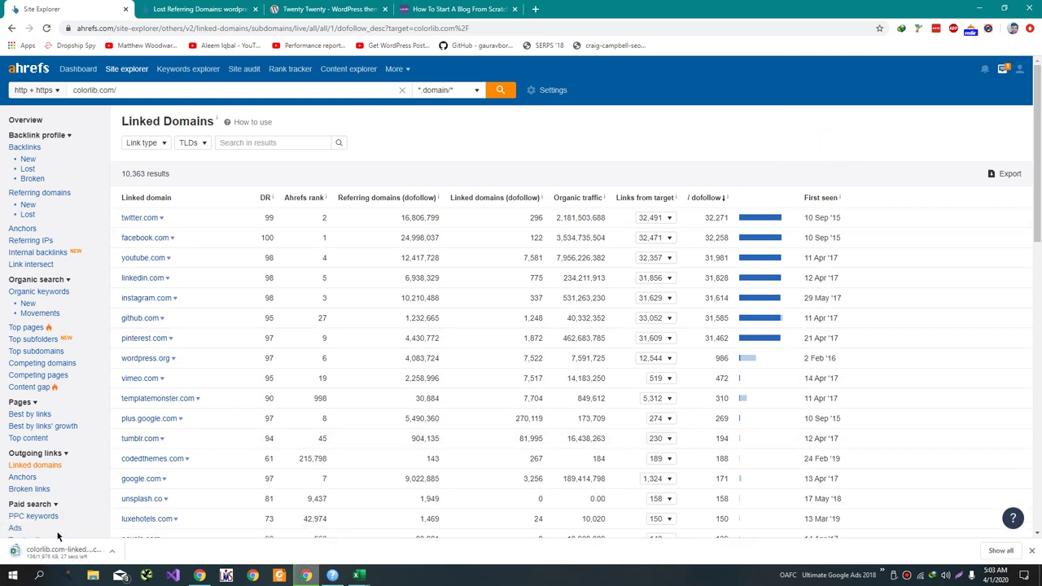
key(alt+Tab)
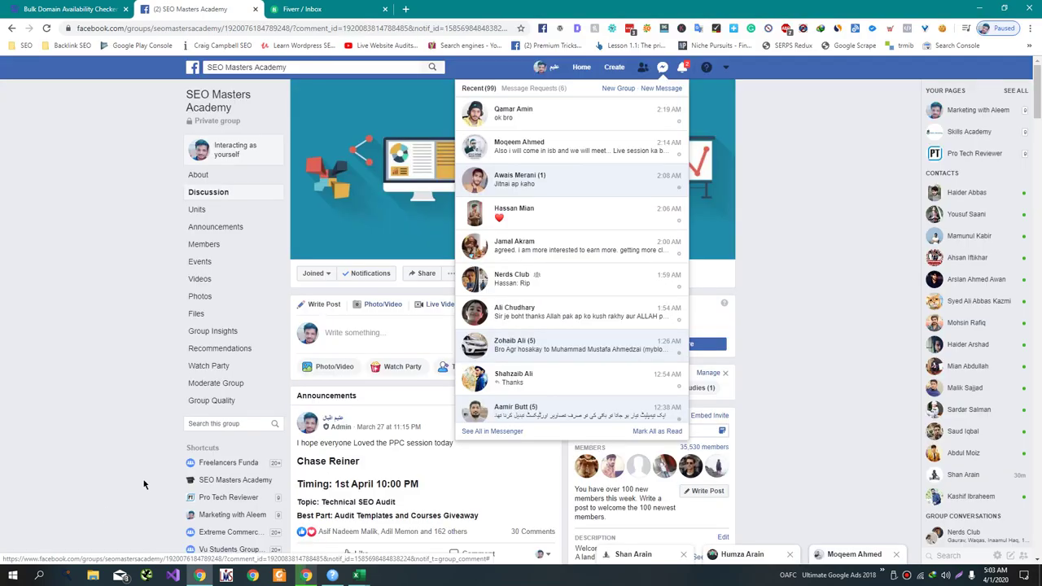
click(118, 474)
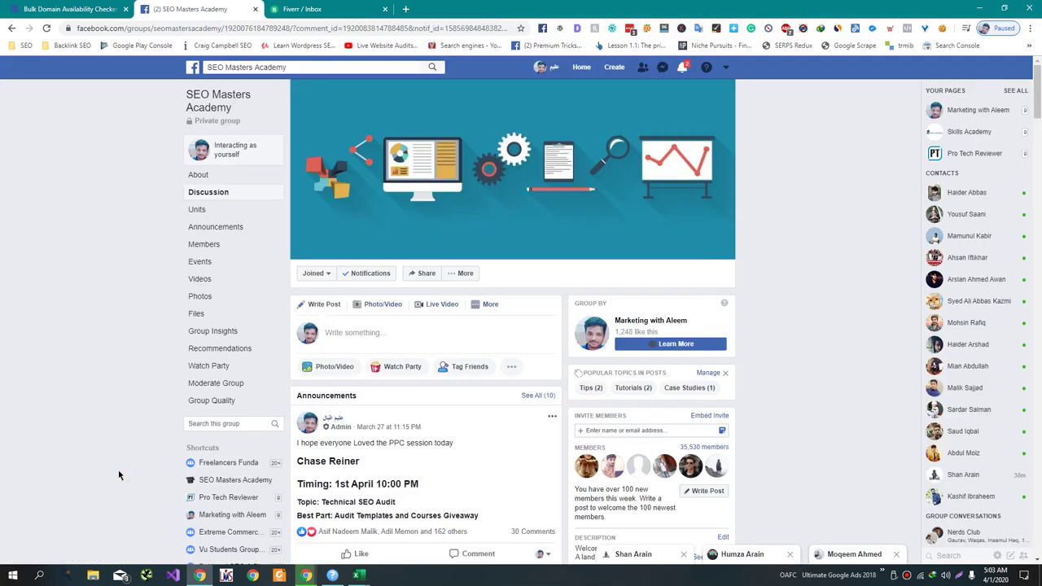
key(alt+Tab)
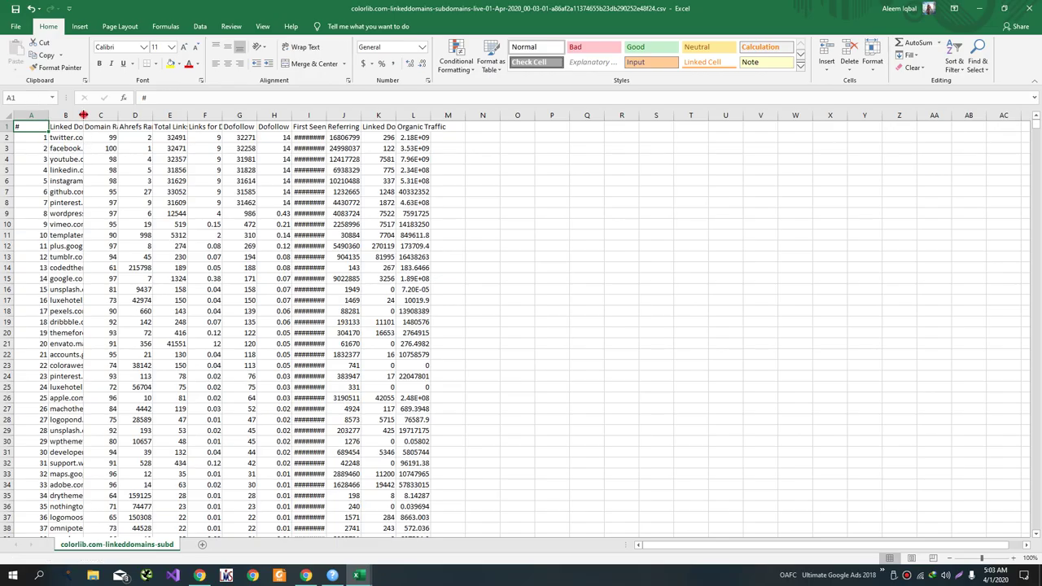
Widen the linked domain column and copy all its domains from twitter.com down to mobdro.zone
drag(83, 115, 284, 115)
drag(126, 139, 122, 521)
drag(1036, 140, 1036, 527)
scroll(155, 517, down, 4)
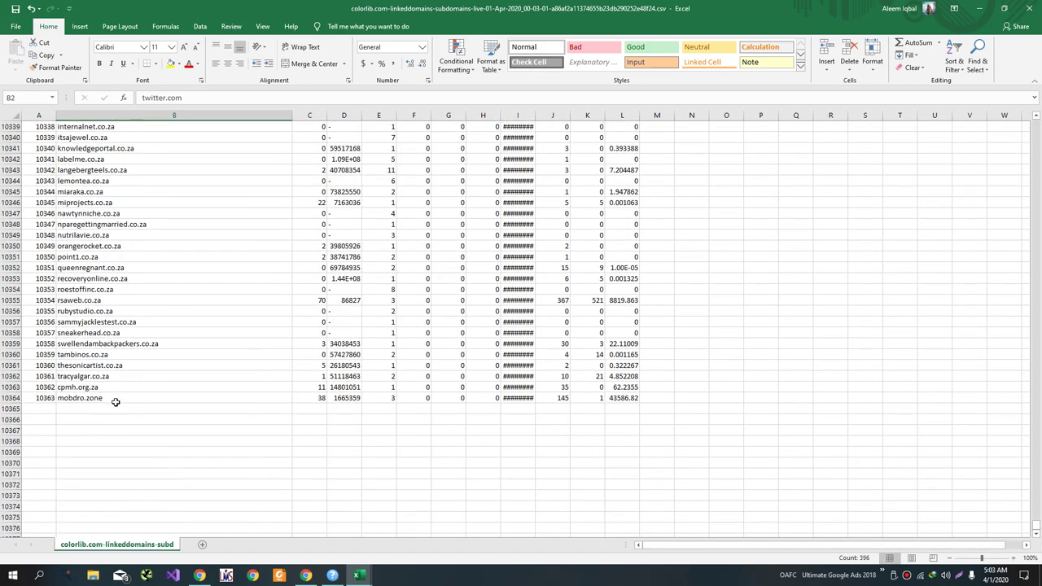
shift+click(114, 401)
key(ctrl+c)
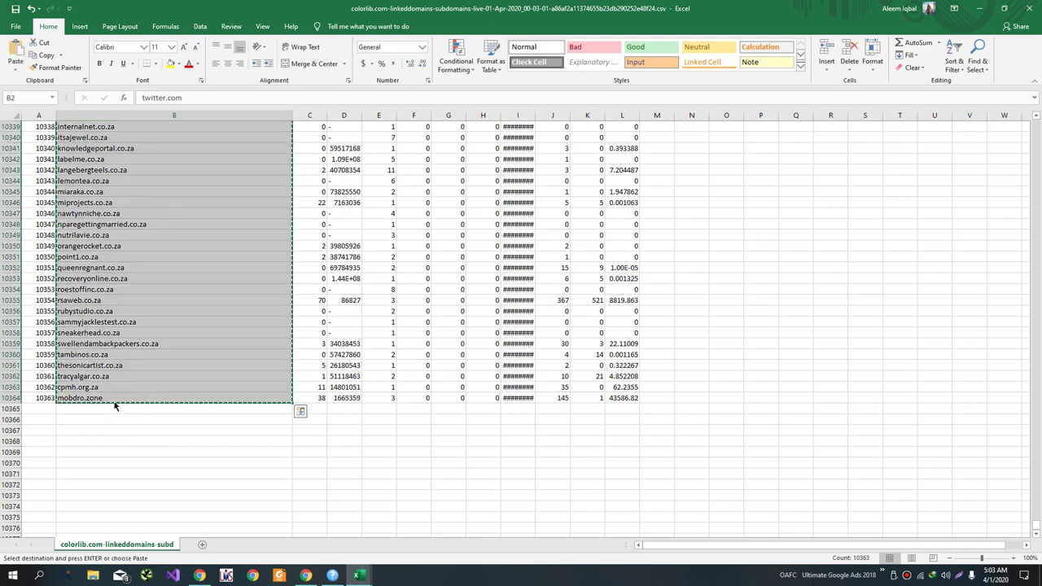
Switch to the Rankz Bulk Domain Availability Checker and check the availability of the copied colorlib.com linked domains
key(alt+Tab)
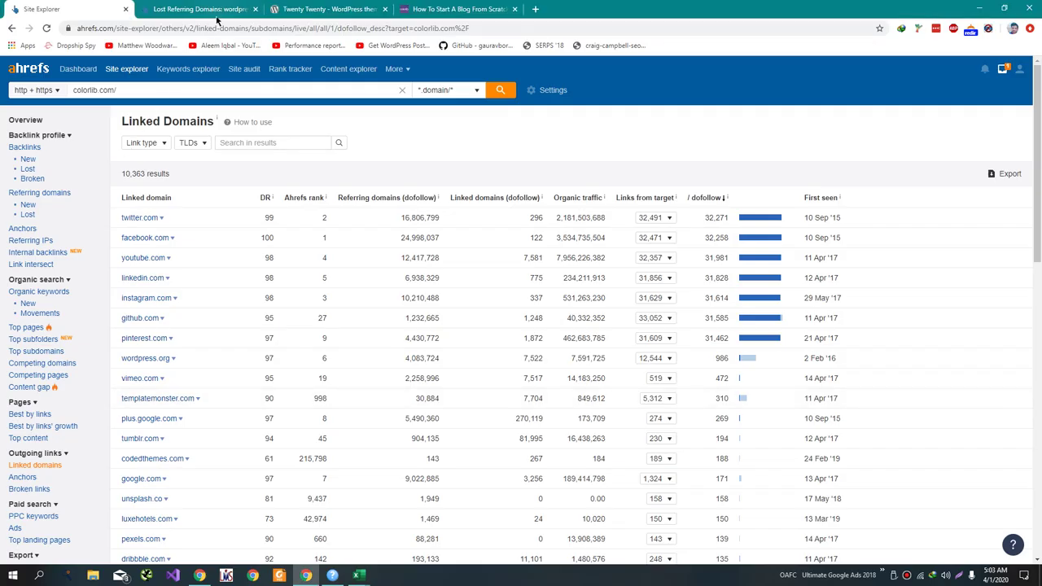
click(213, 8)
click(297, 8)
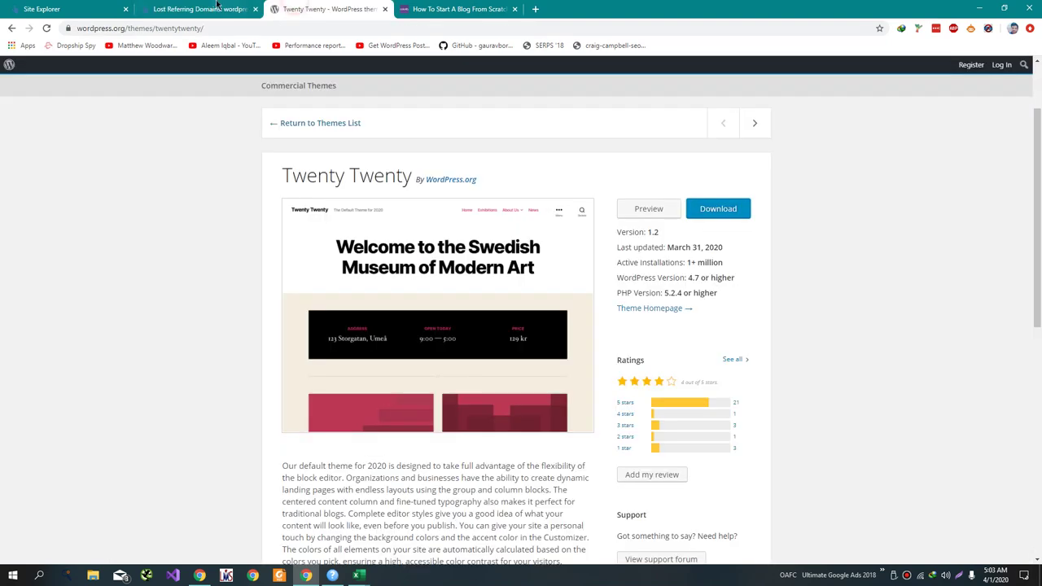
click(217, 6)
key(alt+Tab)
key(alt+Tab)
key(alt+Tab)
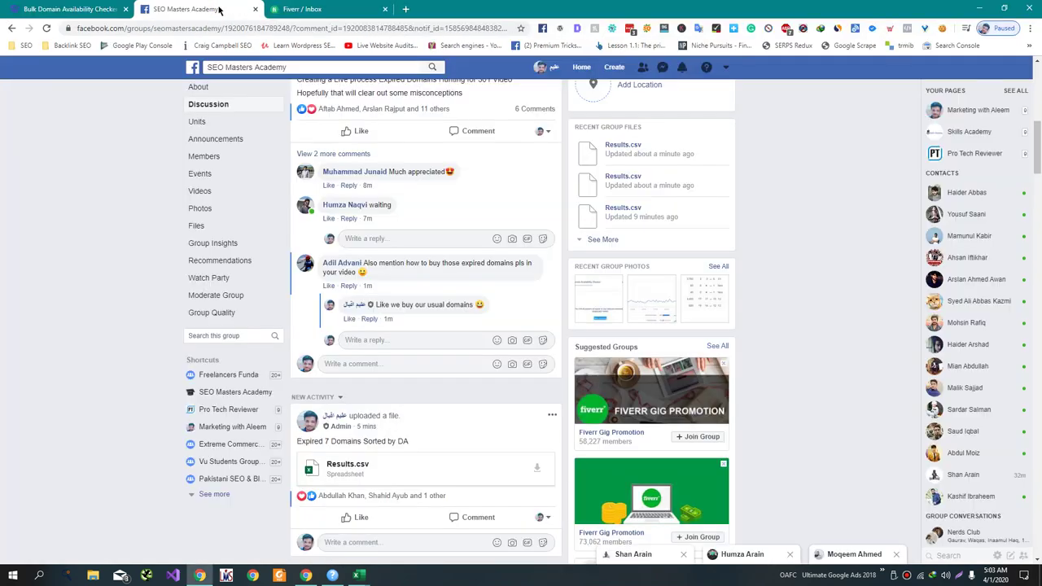
click(101, 7)
click(532, 256)
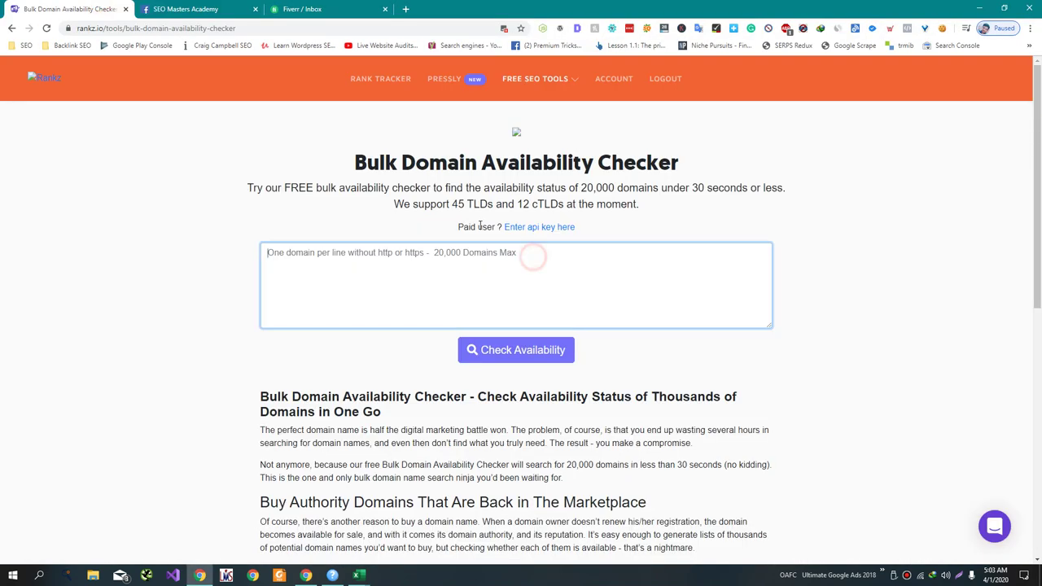
key(ctrl+v)
click(505, 352)
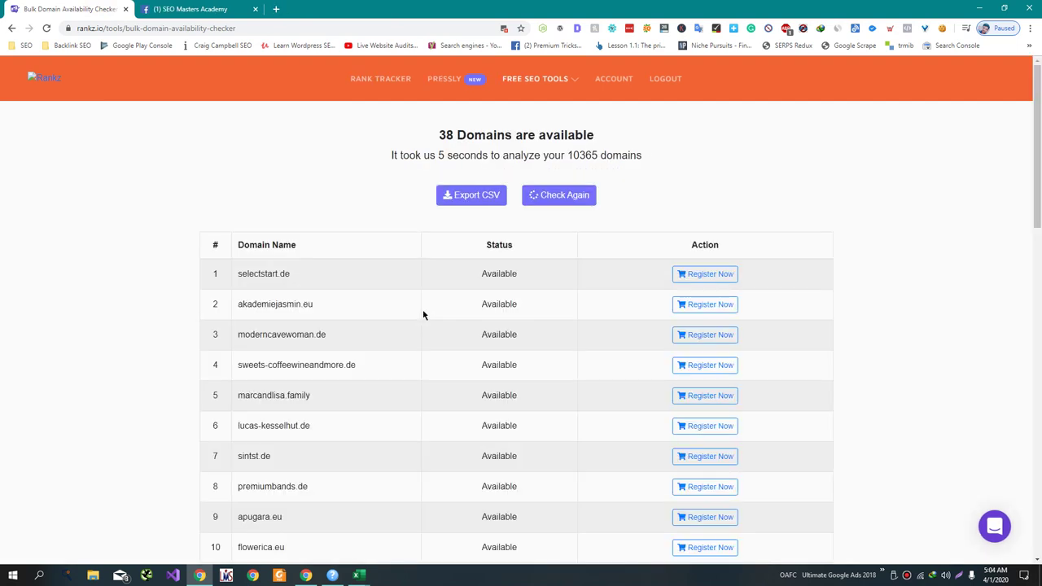
Look through the available domains, export them as CSV and open the downloaded file in Excel
scroll(423, 315, down, 9)
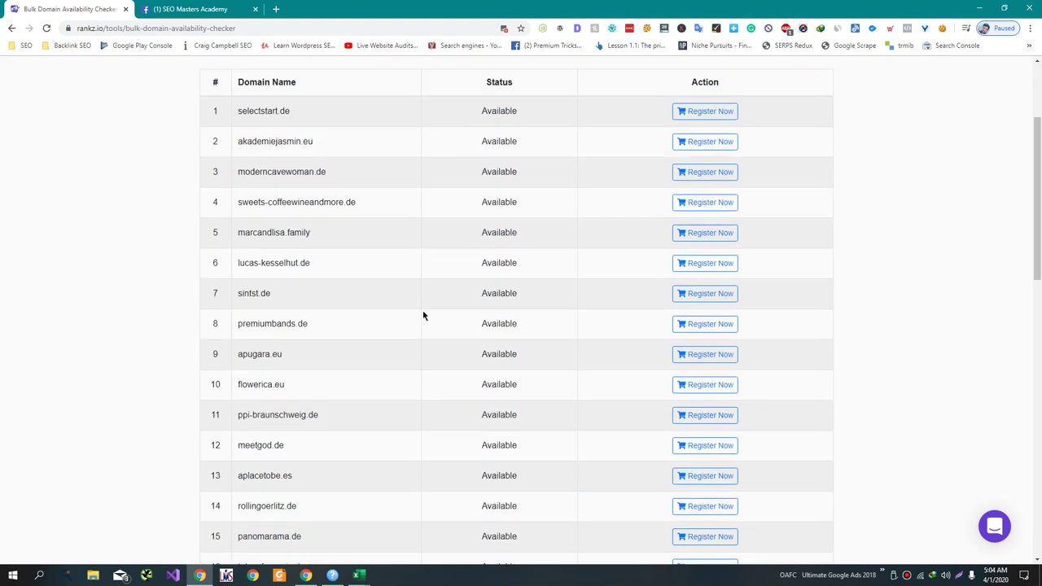
scroll(424, 315, up, 10)
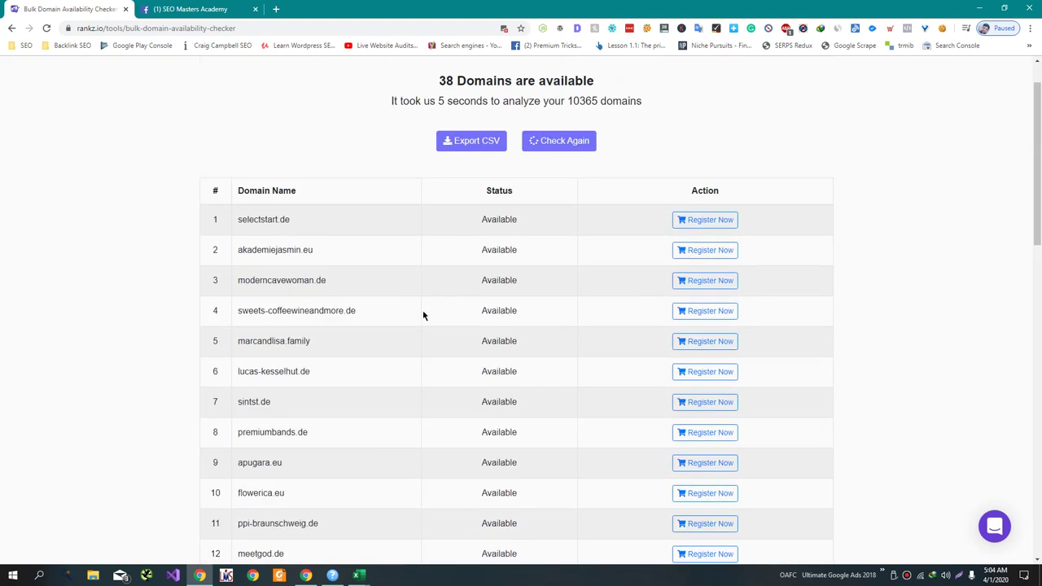
click(472, 143)
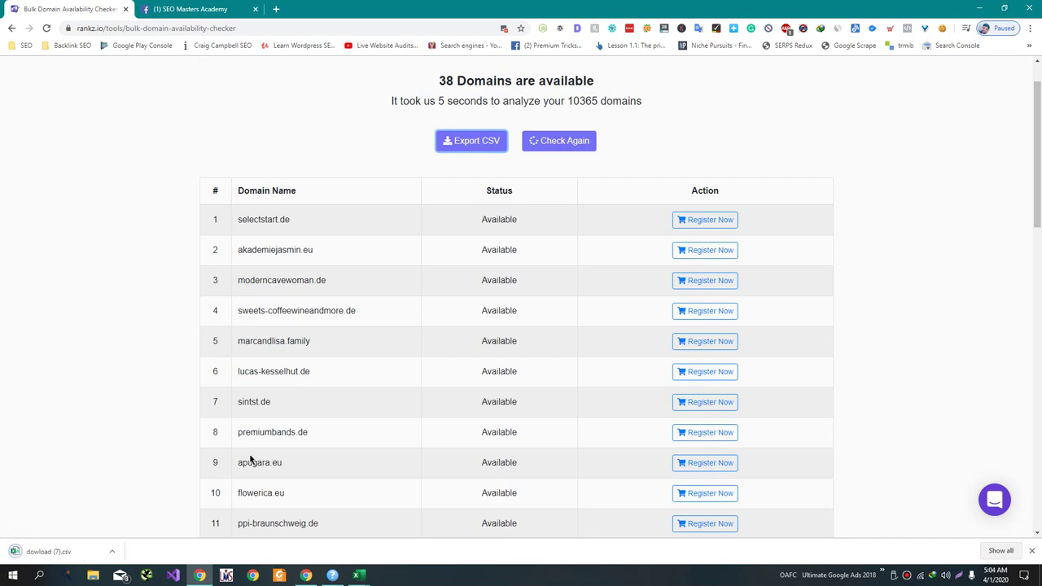
click(58, 543)
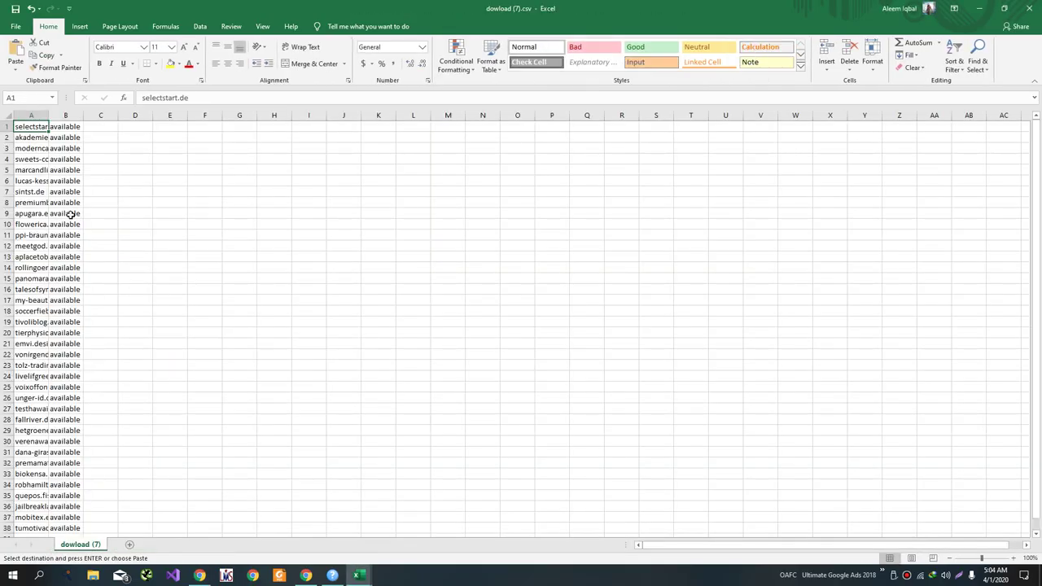
Widen column A and copy all available domain names from selectstart.de down to tumotivacion.es
double_click(50, 116)
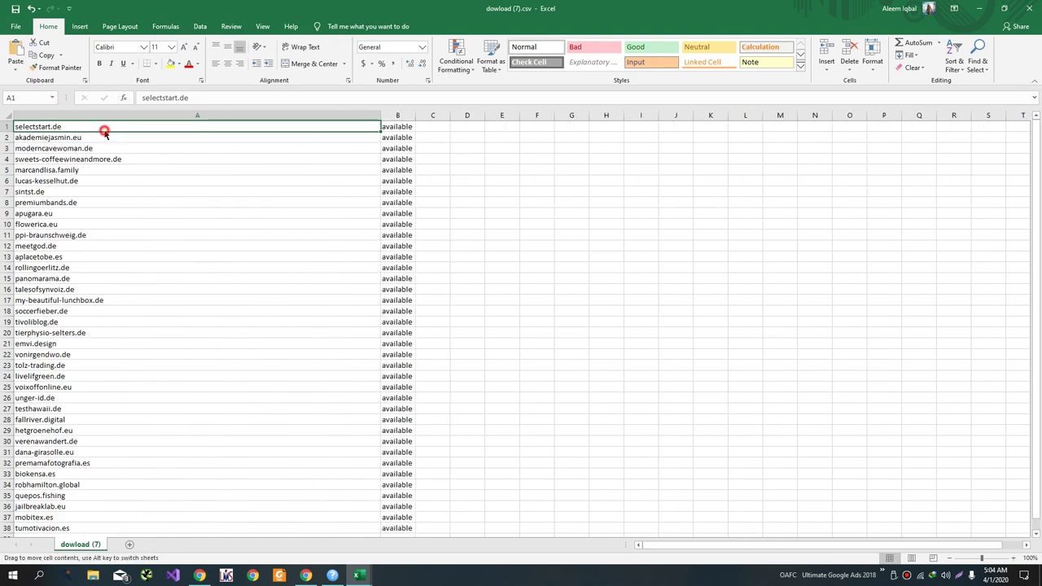
drag(104, 137, 117, 491)
key(Escape)
key(ctrl+c)
Switch to Bulk Moz DA Checker, replace its domain list with the copied domains and start the check
click(333, 575)
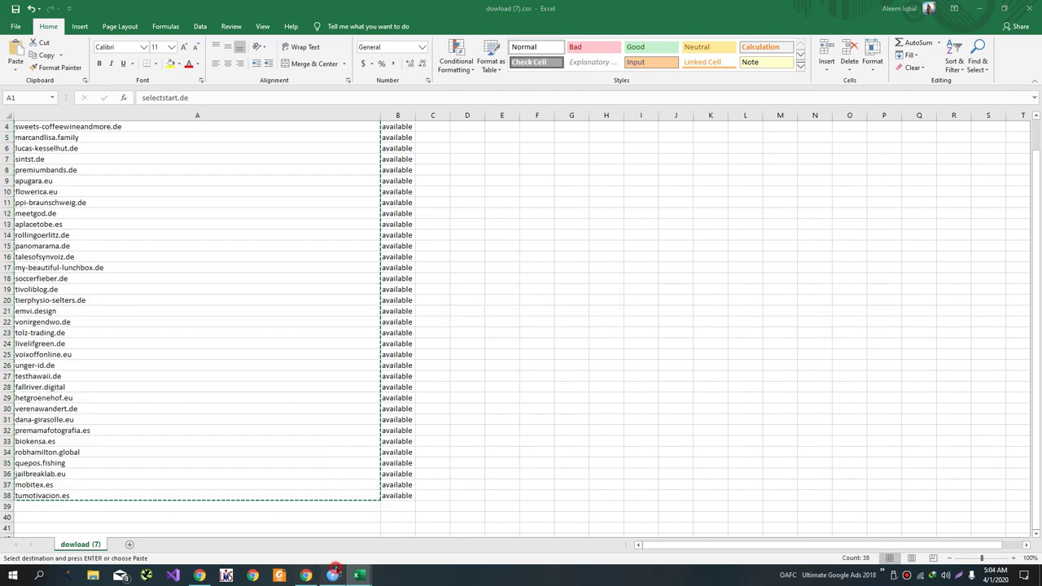
key(ctrl+a)
key(ctrl+v)
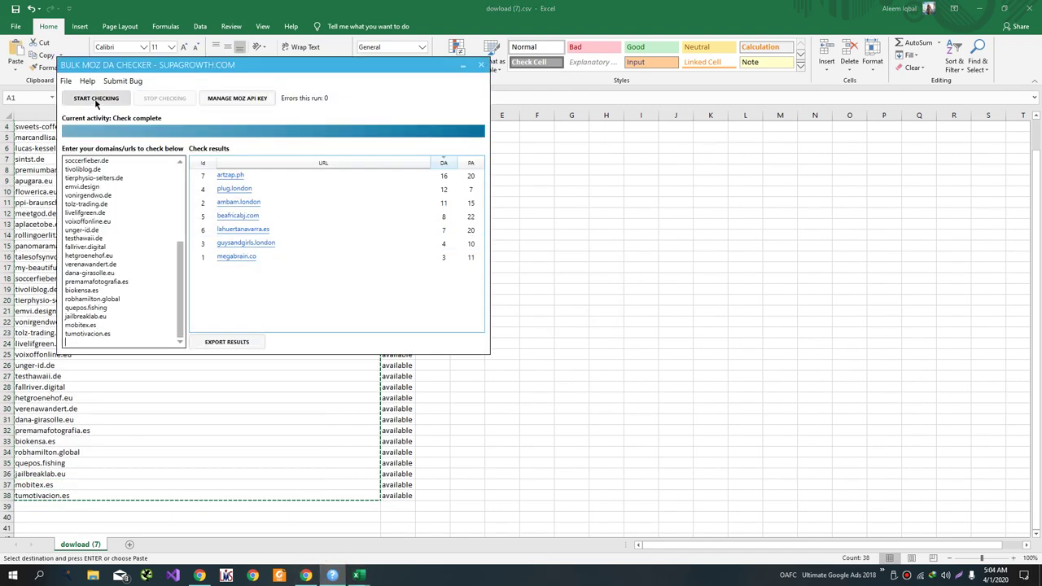
click(96, 97)
Switch to Ahrefs, open Batch Analysis and analyse the copied list of available domains
click(305, 575)
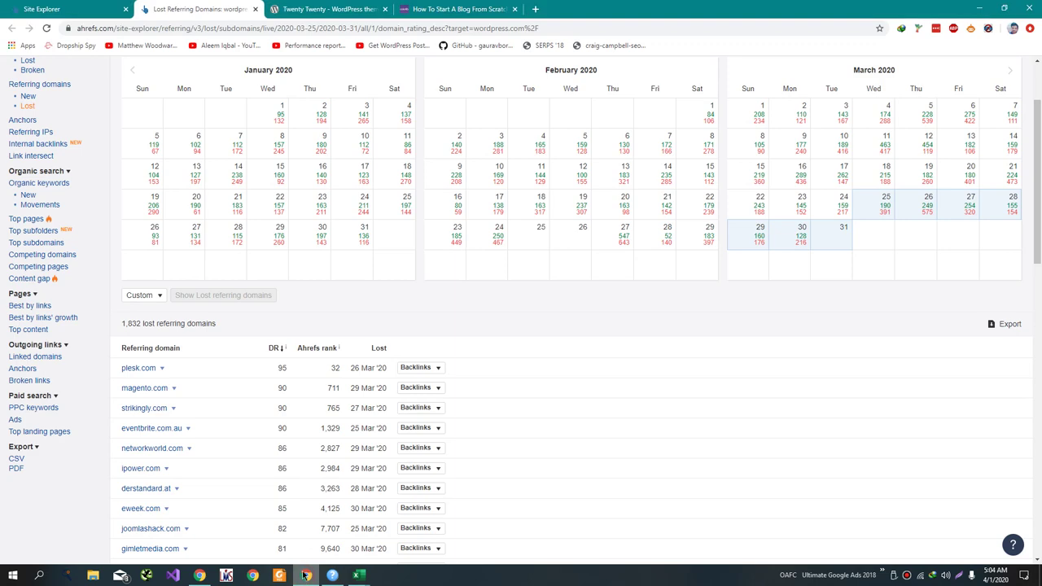
click(79, 16)
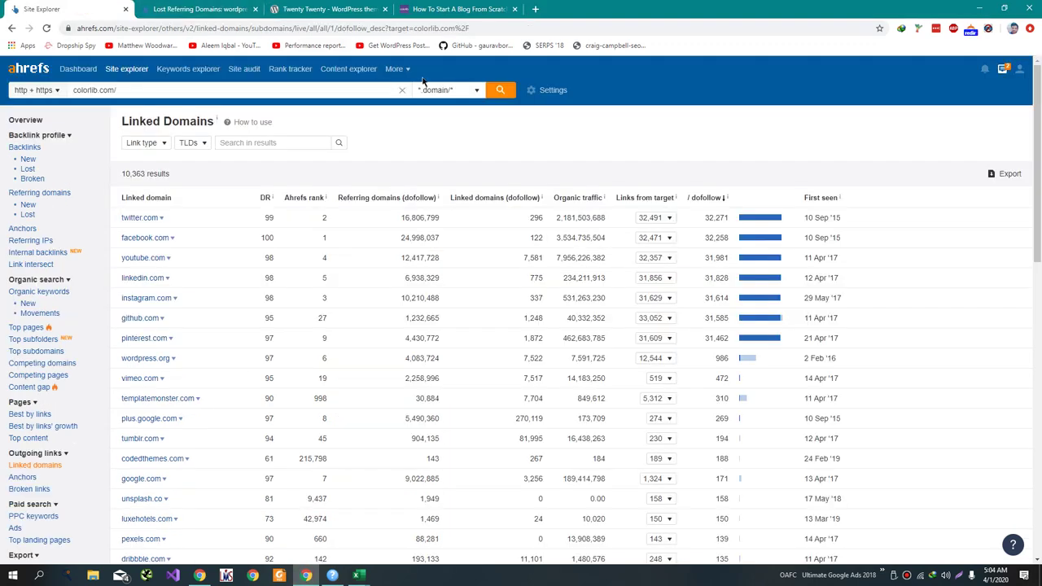
click(396, 70)
click(421, 129)
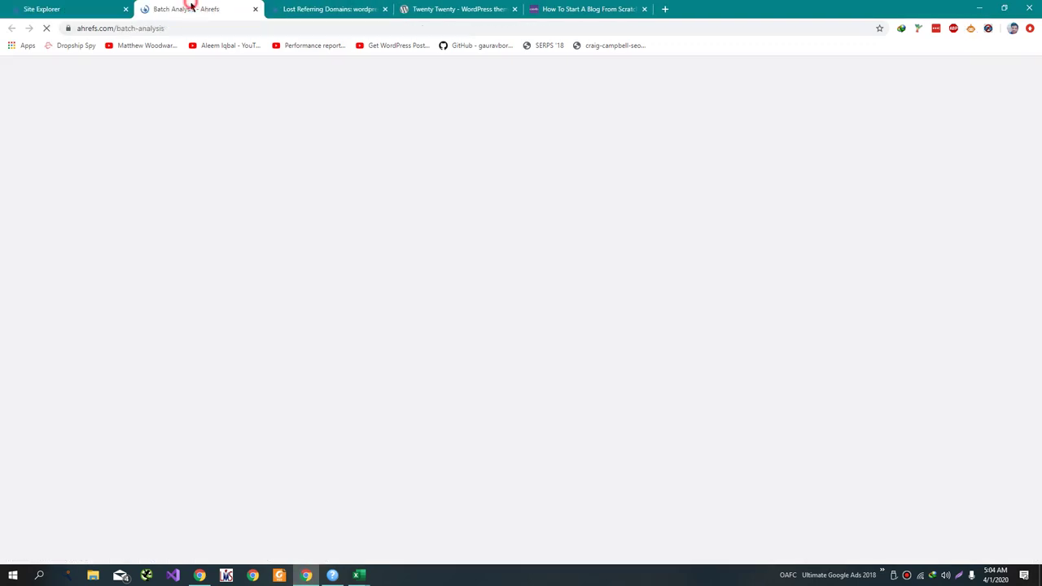
key(alt+Tab)
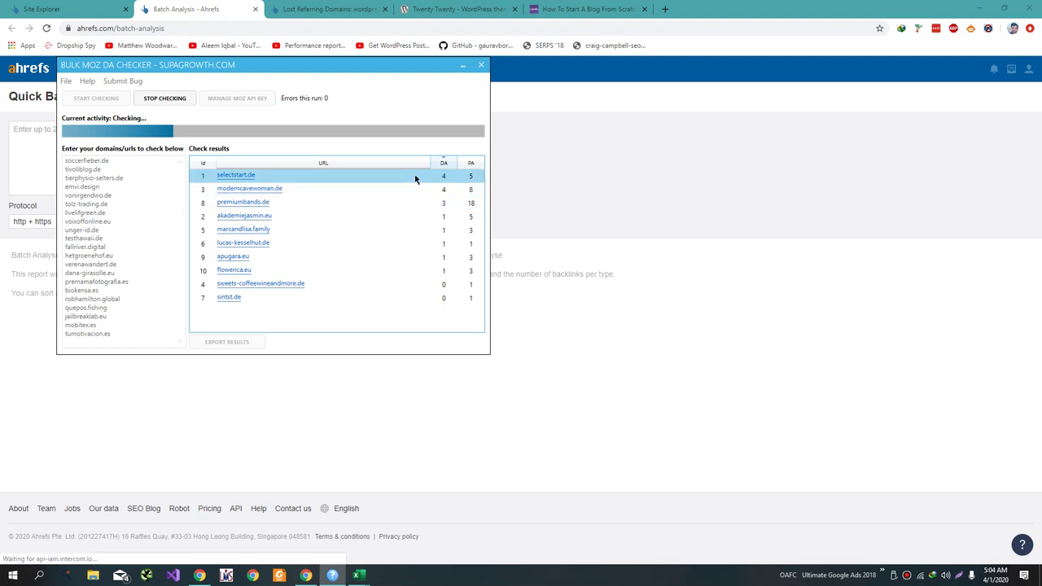
key(alt+Tab)
click(144, 128)
key(ctrl+v)
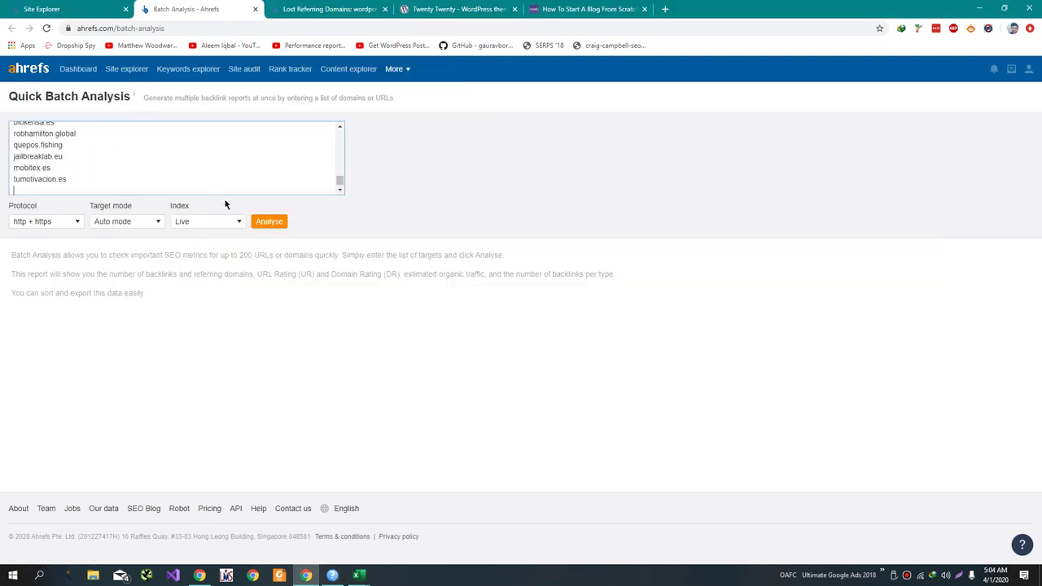
Sort the batch analysis results by DR, highest first, and review the domains' DA scores in Bulk Moz DA Checker
key(alt+Tab)
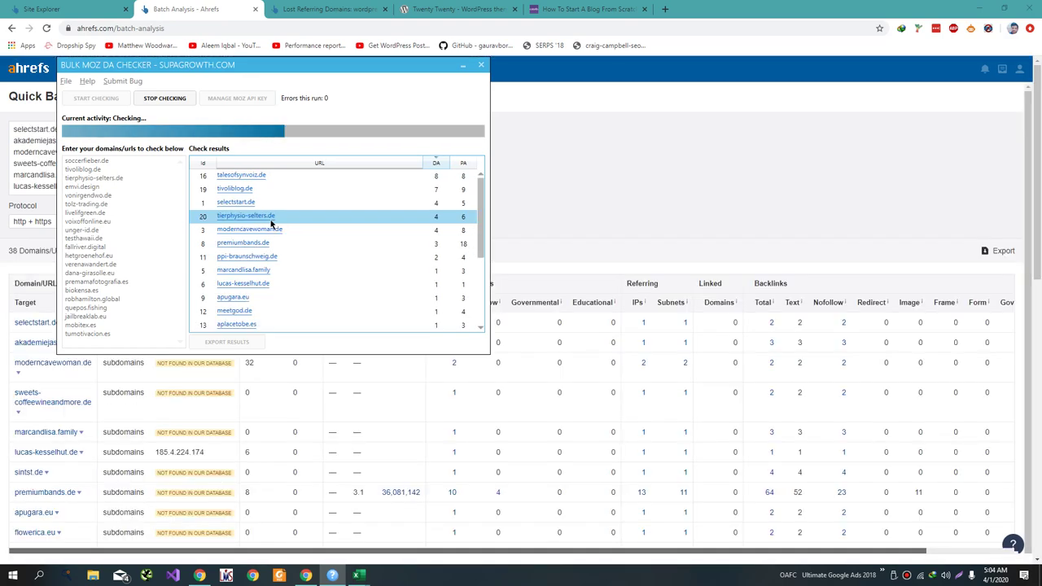
key(alt+Tab)
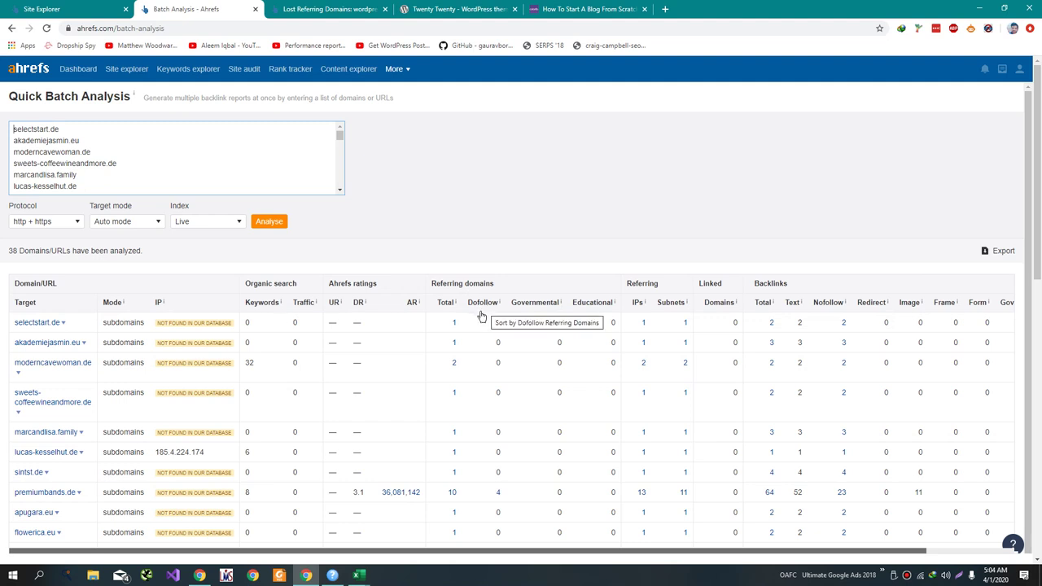
click(298, 310)
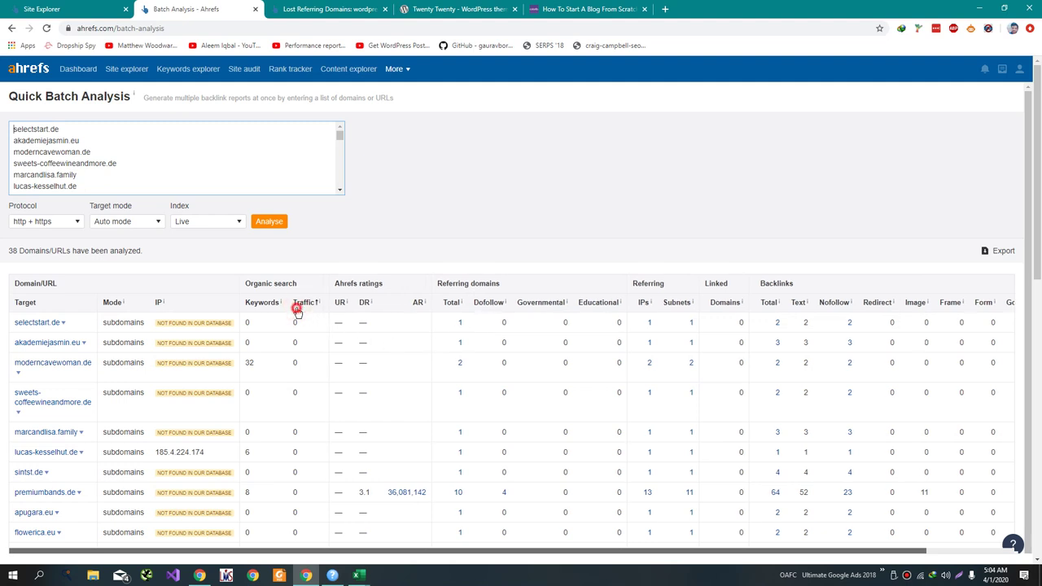
click(364, 303)
click(359, 304)
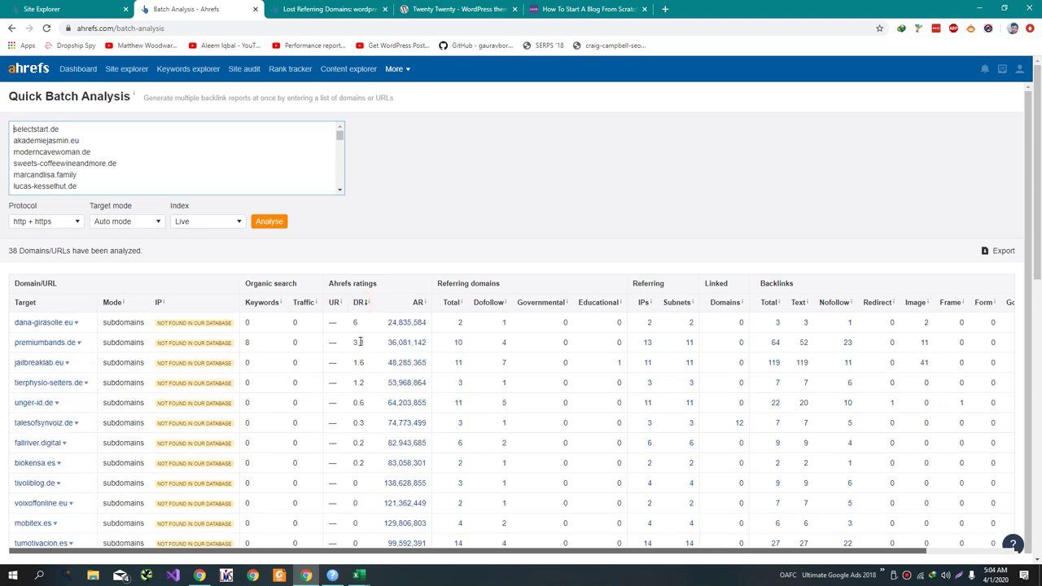
key(alt+Tab)
click(359, 299)
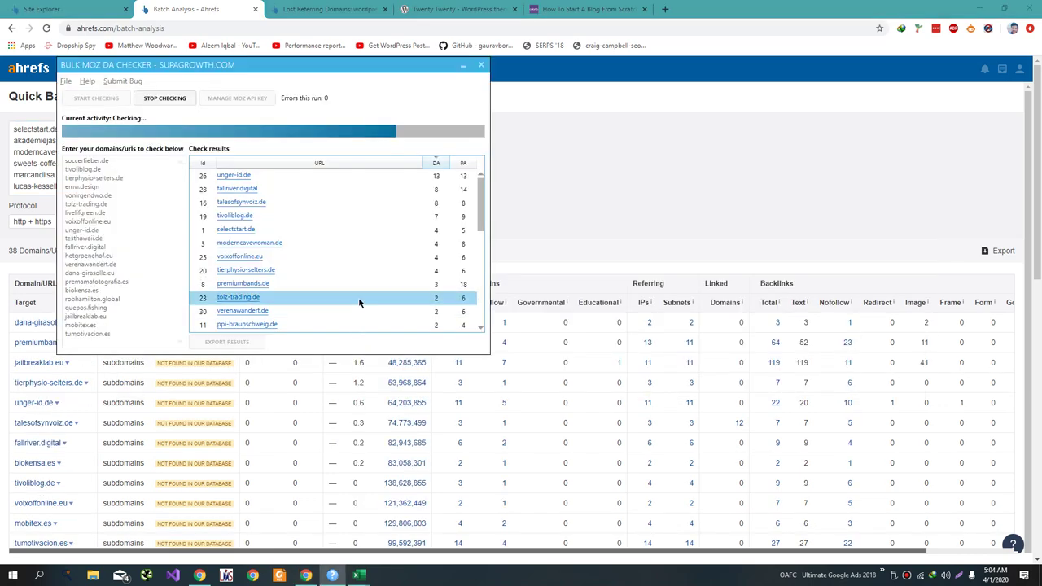
scroll(360, 303, down, 9)
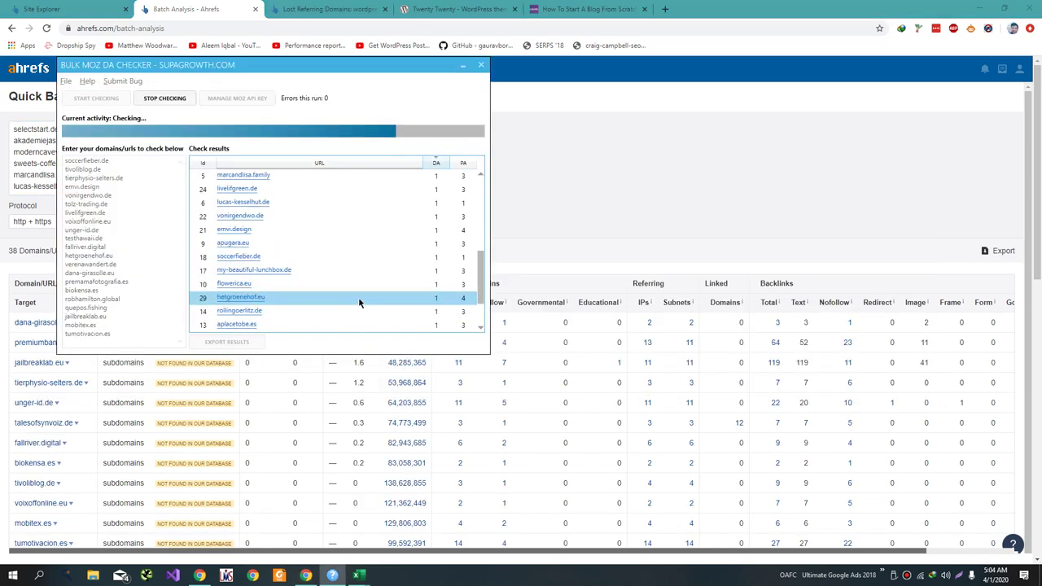
scroll(359, 303, up, 5)
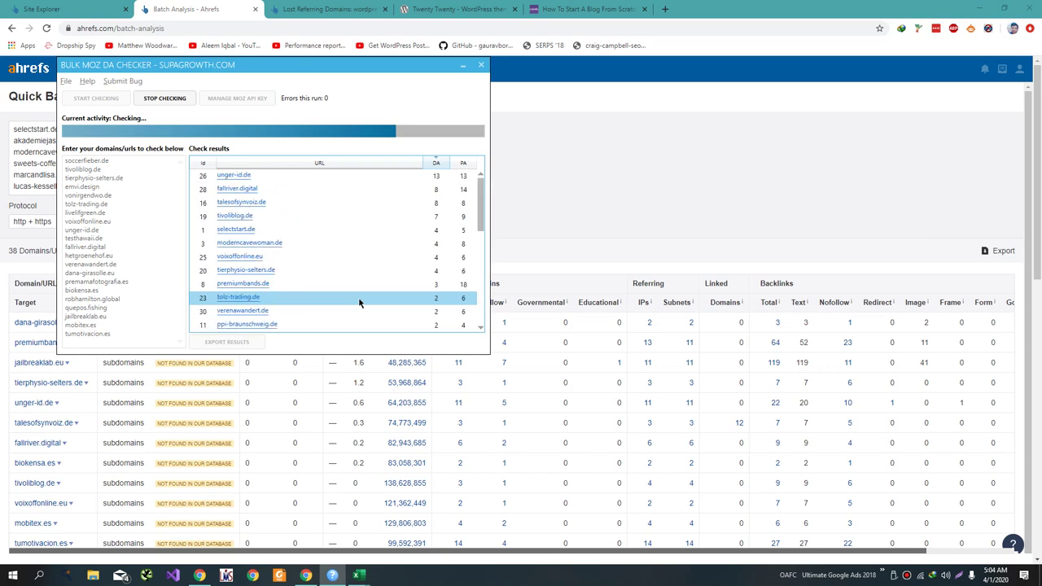
Return to the Rankz Bulk Domain Availability Checker and reset it for another check
key(alt+Tab)
key(alt+Tab)
key(alt+Tab)
key(alt+Tab)
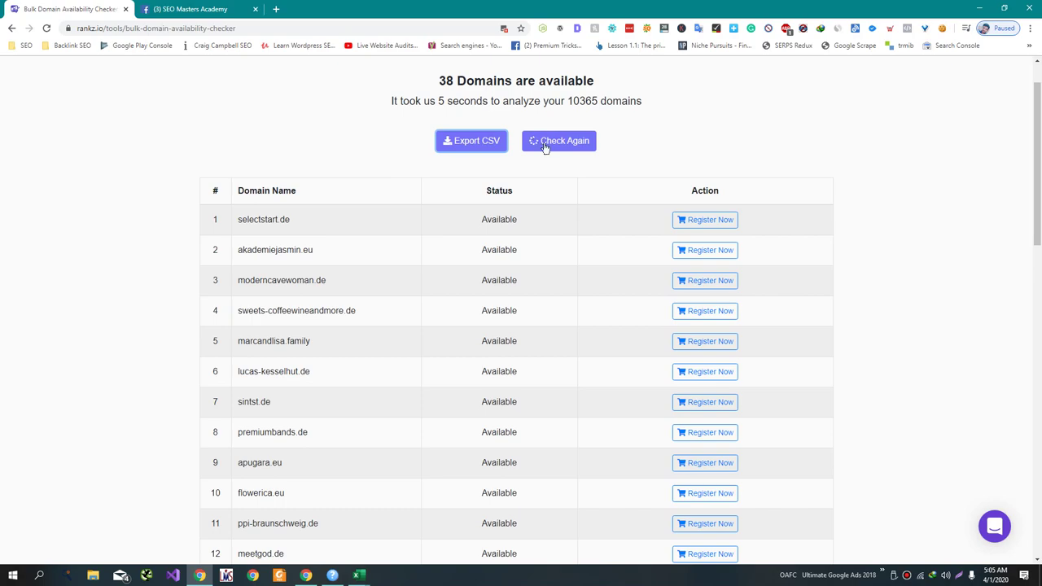
click(546, 147)
Copy the linked domains from the colorlib.com export in Excel and check their availability in Rankz
key(alt+Tab)
key(alt+Tab)
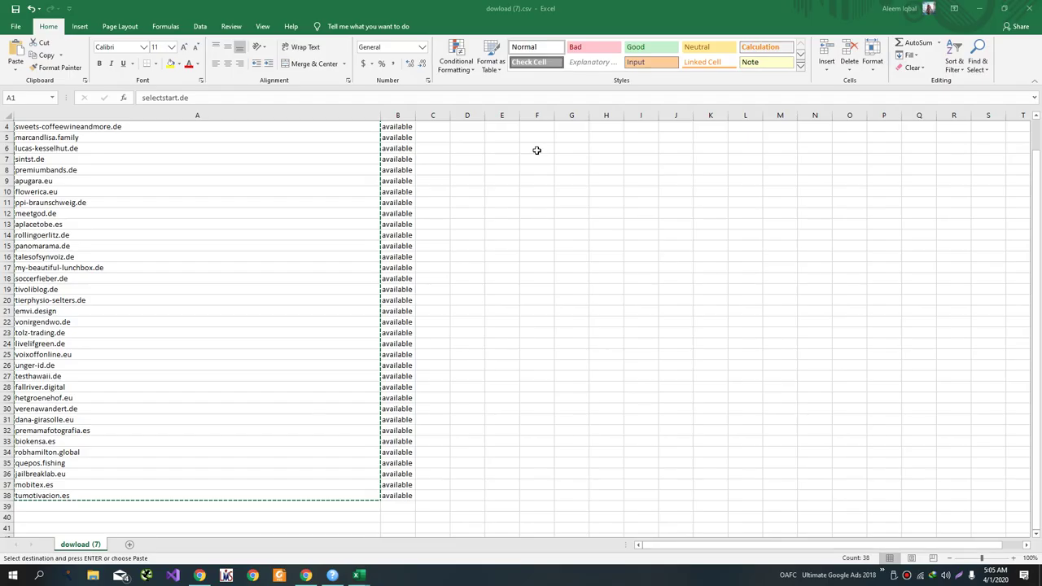
key(alt+Tab)
key(alt+Tab)
key(alt+Tab)
key(alt+Tab)
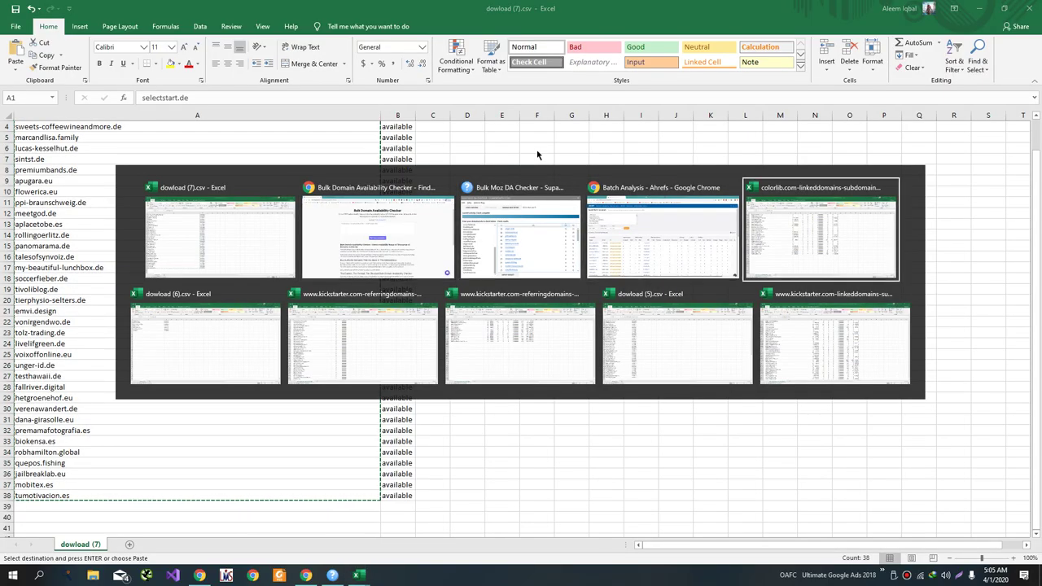
key(alt+Tab)
key(alt+Tab)
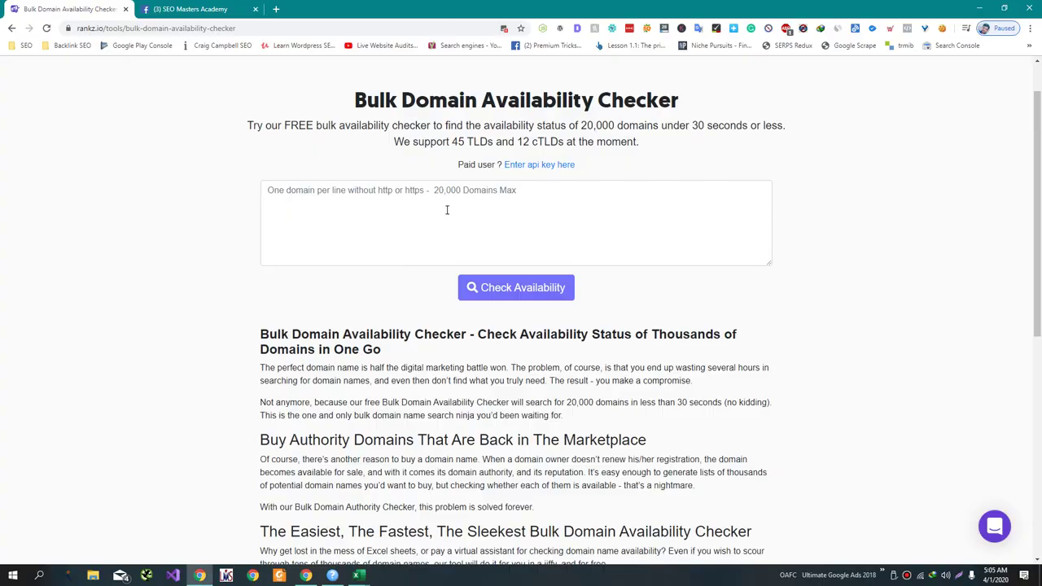
click(447, 210)
key(ctrl+v)
click(483, 295)
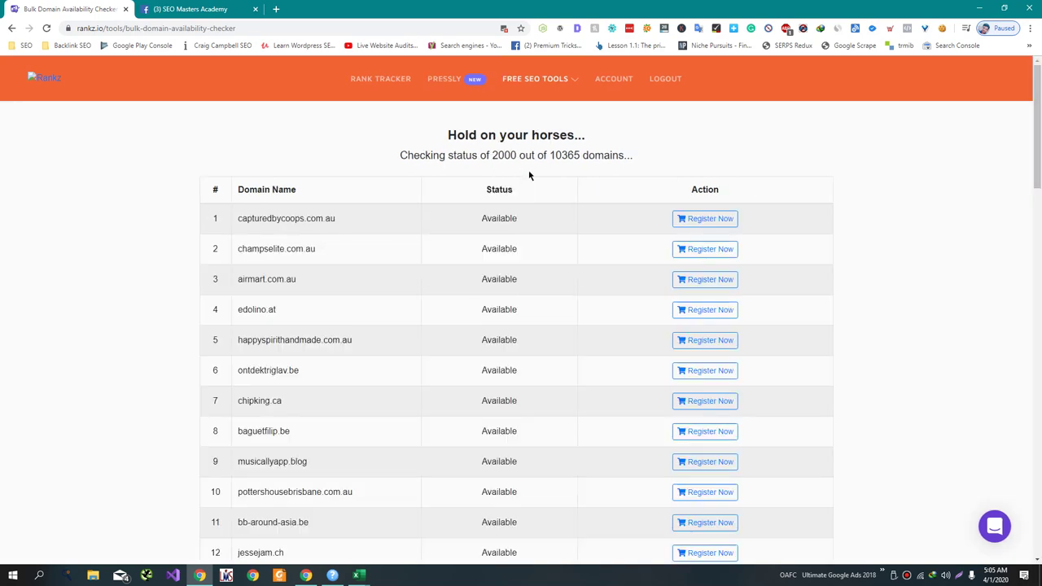
Look through the available domains, export them as CSV and open dowload (8).csv in Excel
scroll(545, 211, down, 15)
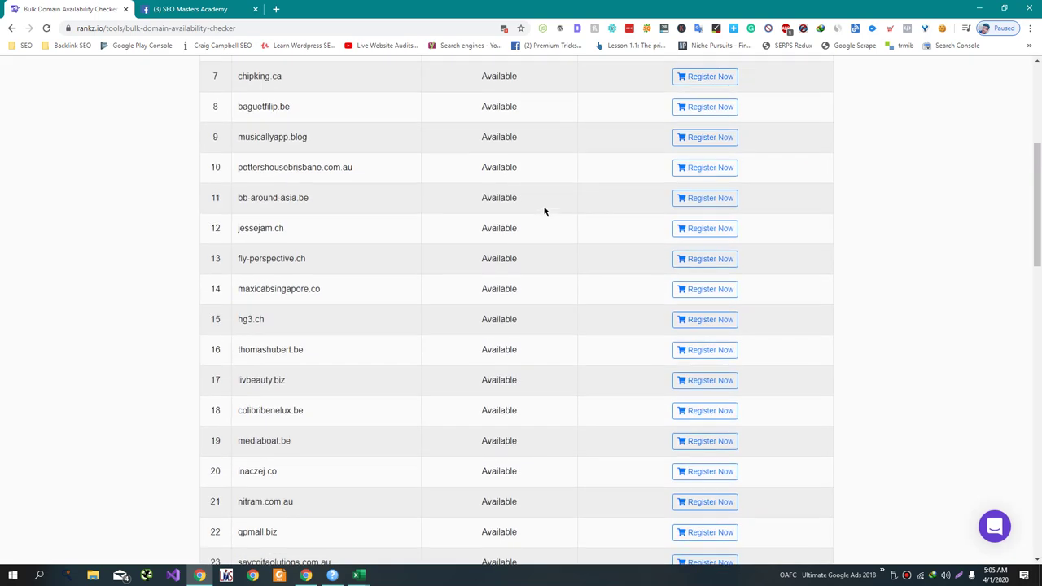
scroll(545, 212, down, 4)
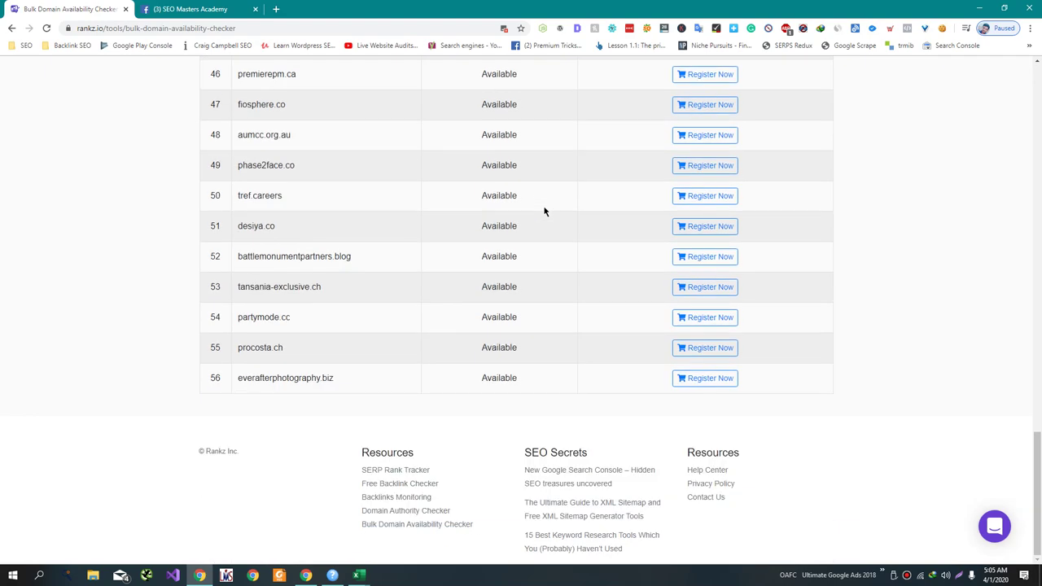
scroll(544, 212, up, 14)
scroll(545, 212, up, 6)
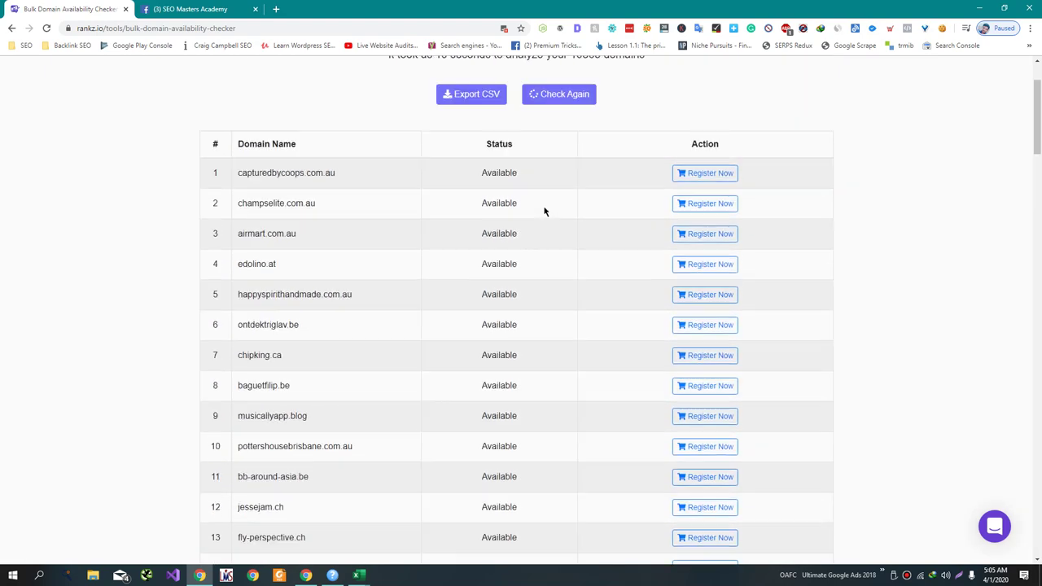
click(498, 202)
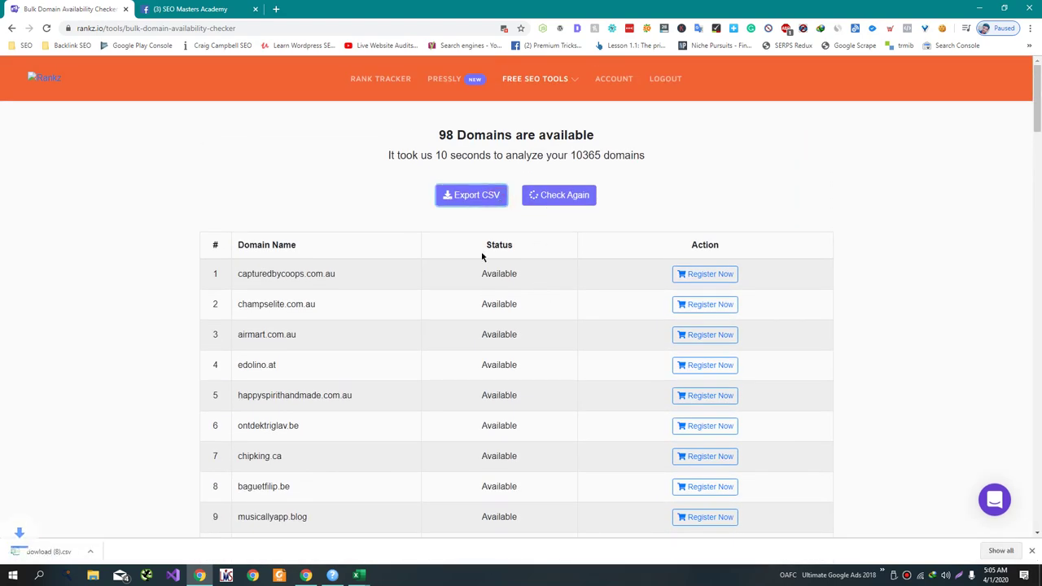
click(54, 551)
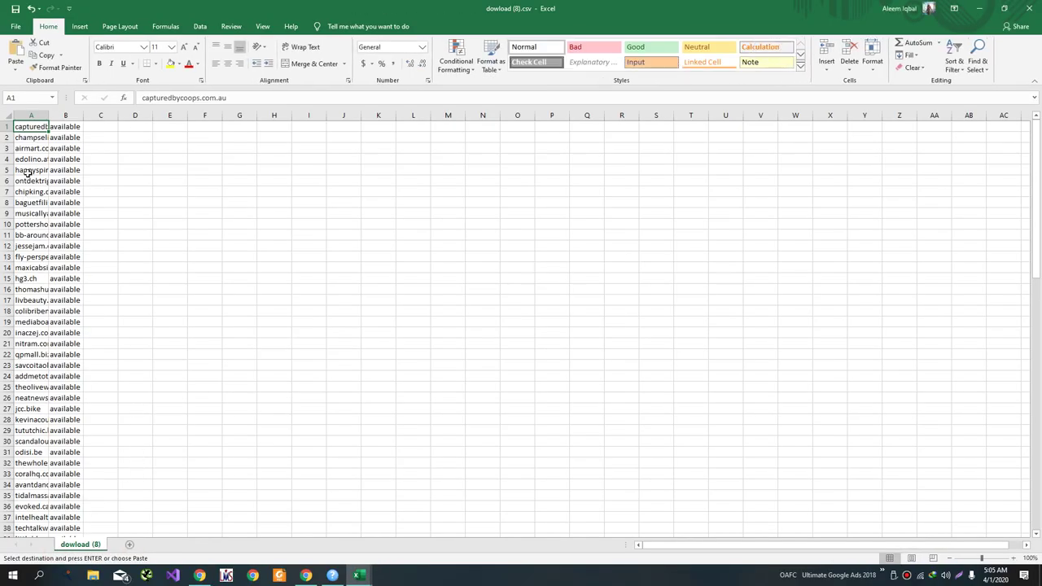
Copy all domain names in column A, from capturedbycoops.com.au down to debib.co.uk in row 98
drag(28, 127, 29, 525)
key(ctrl+c)
key(alt+Tab)
key(Tab)
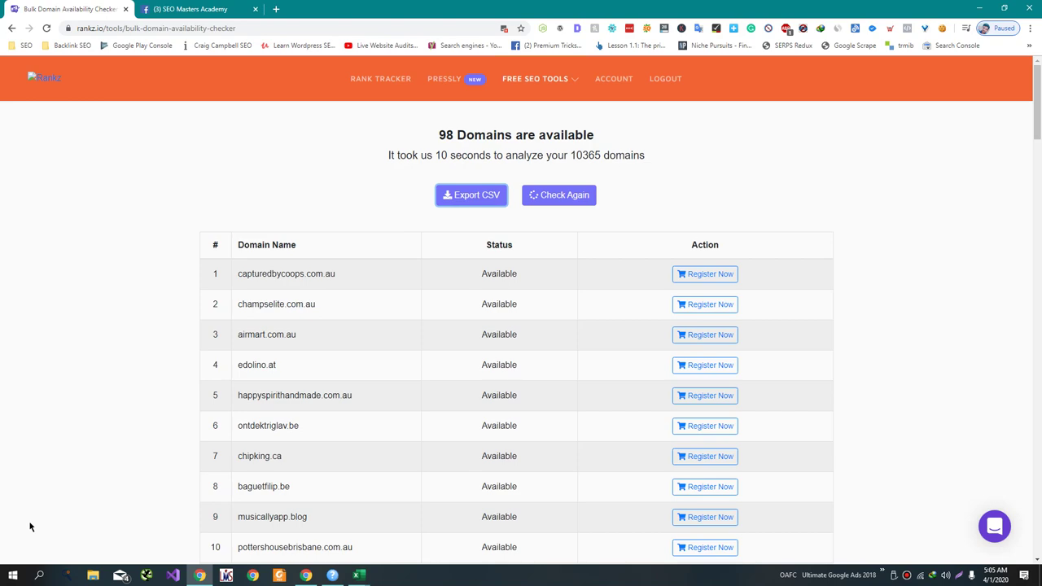
key(alt+Tab)
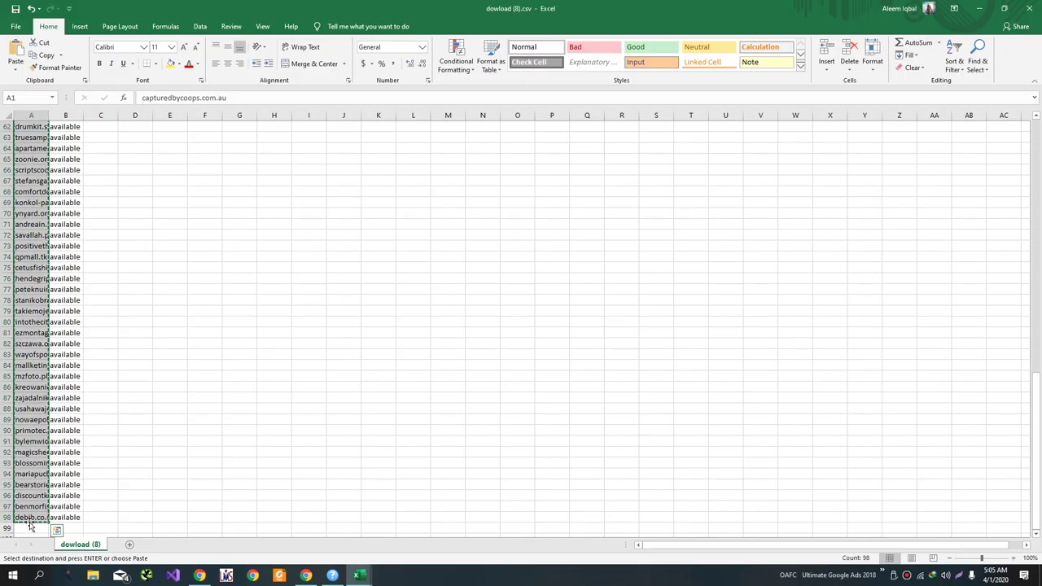
In Bulk Moz DA Checker, replace the domain list with the copied names, start the check and look through the incoming DA scores
key(alt+Tab)
key(Tab)
key(Tab)
key(Tab)
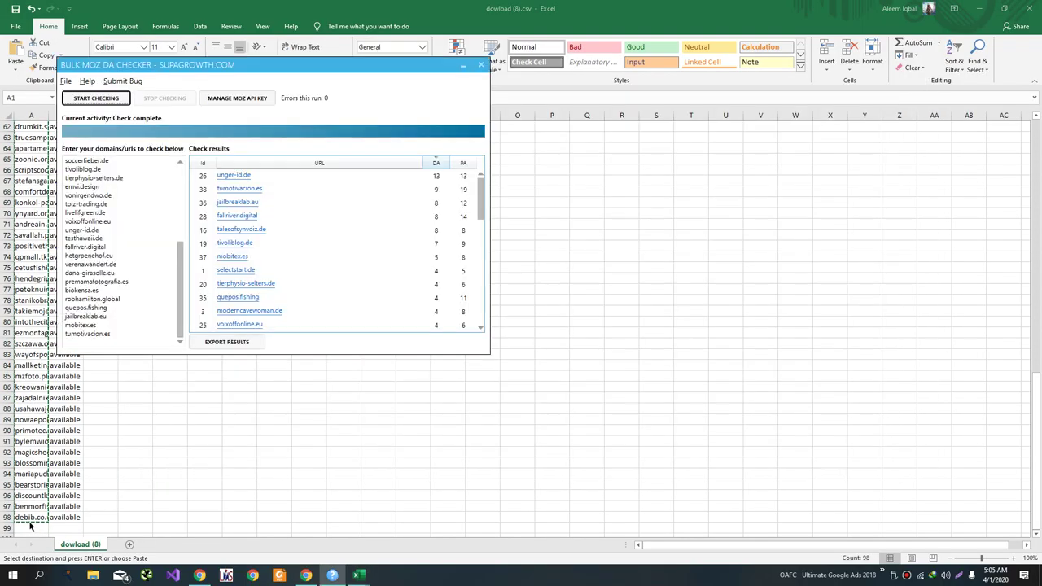
click(281, 285)
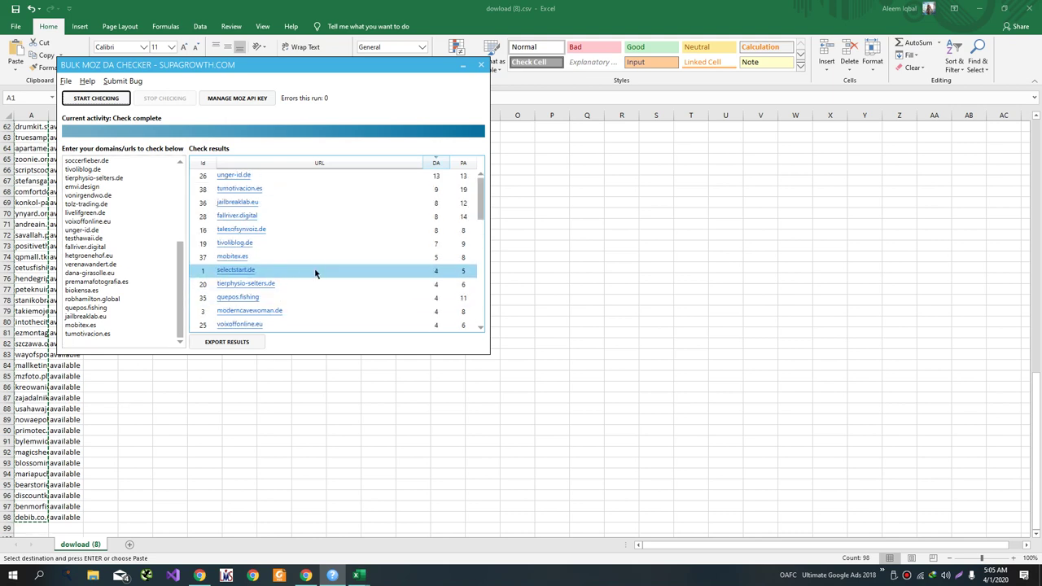
click(122, 268)
key(ctrl+a)
key(ctrl+v)
click(96, 98)
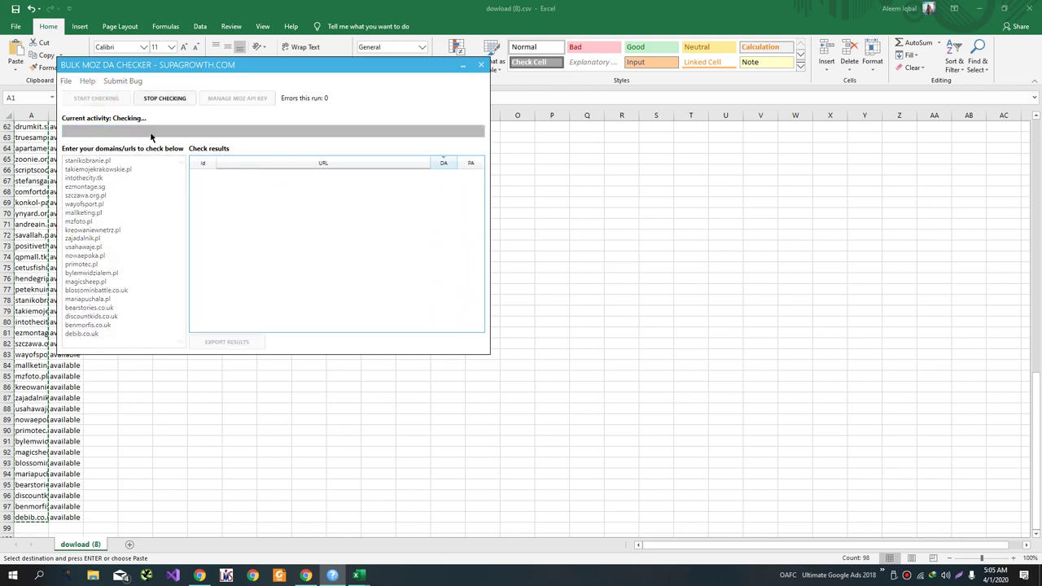
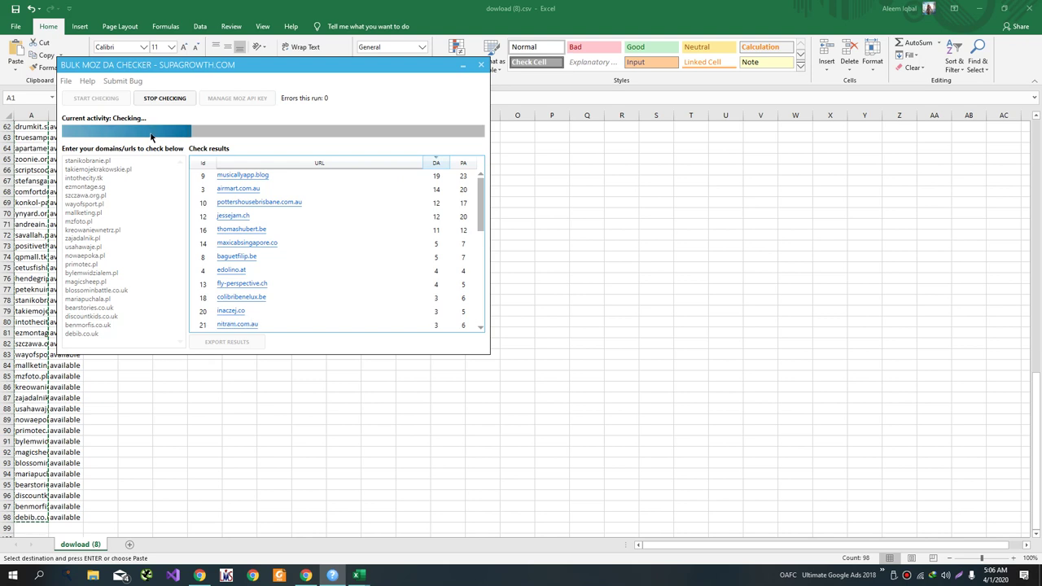
scroll(302, 247, down, 5)
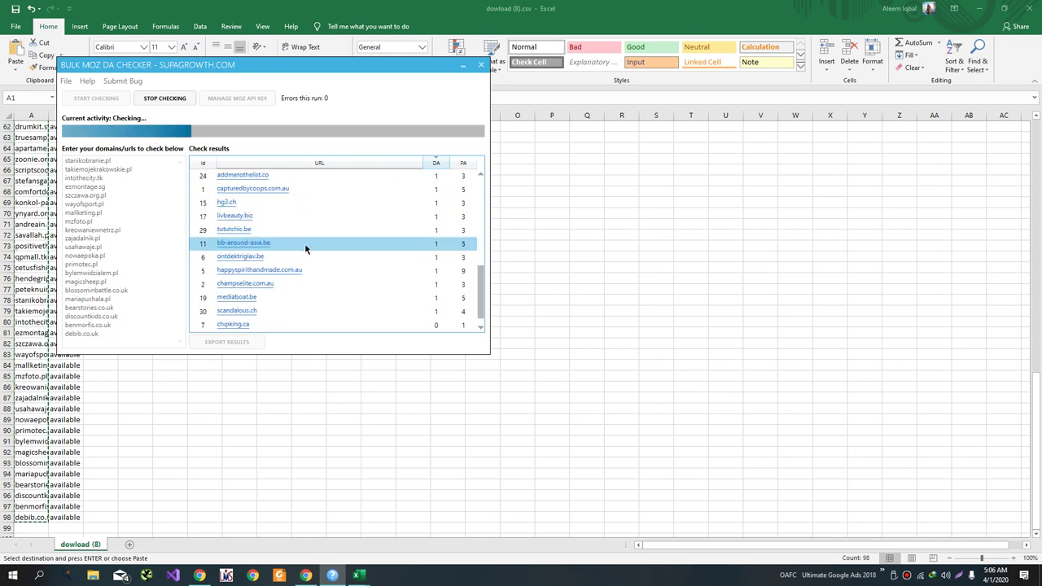
scroll(305, 248, up, 5)
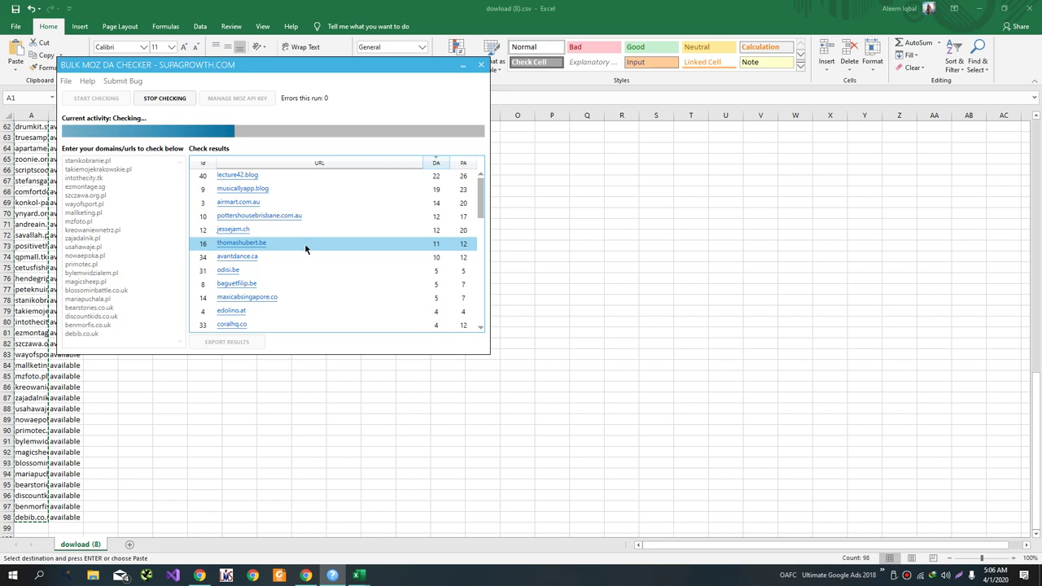
Switch to Ahrefs Batch Analysis, replace its domain list with the copied names and run the analysis
key(alt+Tab)
key(alt+Tab)
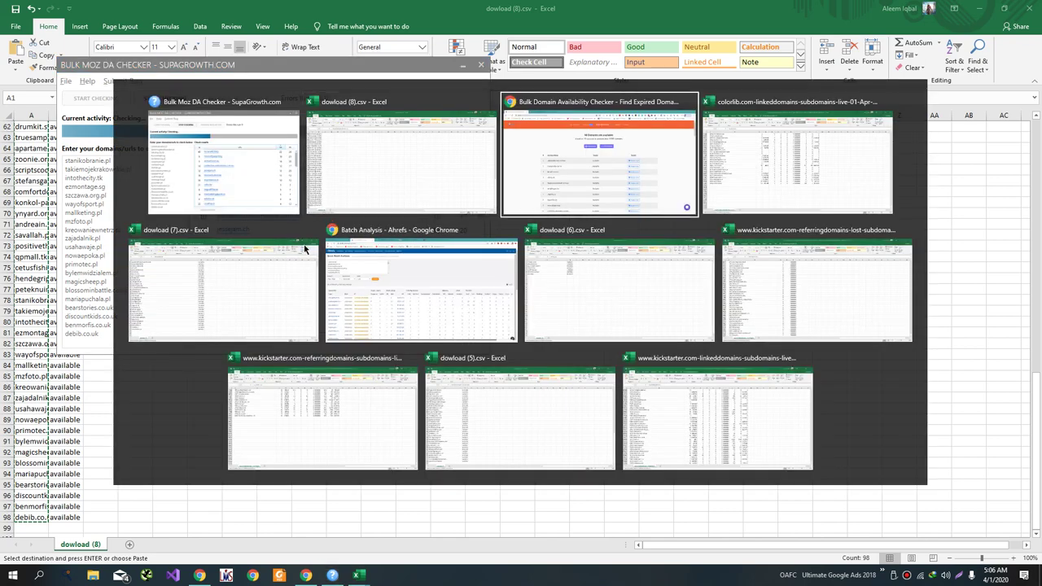
key(alt+Tab)
click(368, 249)
click(233, 156)
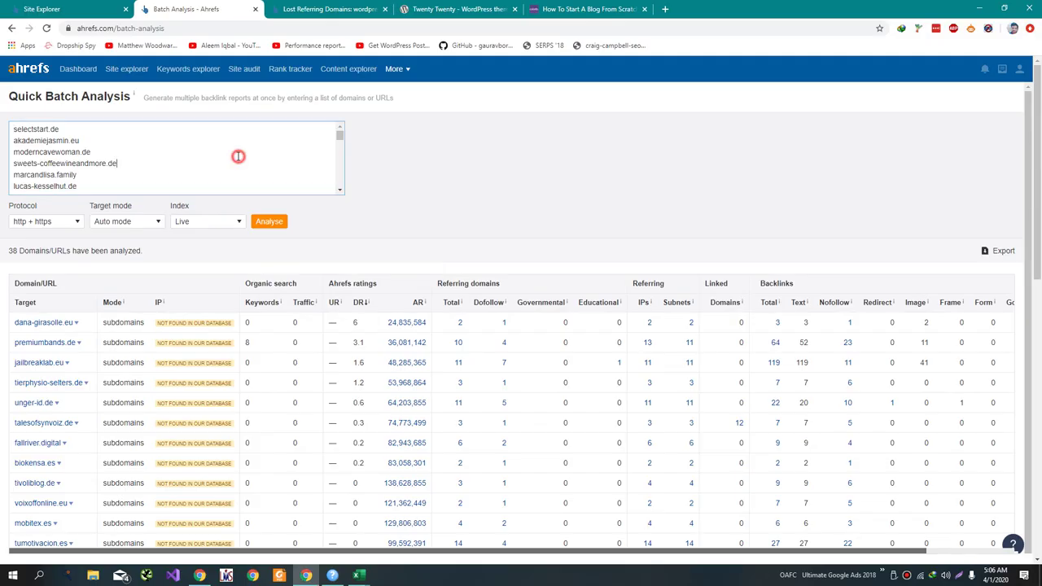
key(ctrl+a)
key(ctrl+v)
click(255, 221)
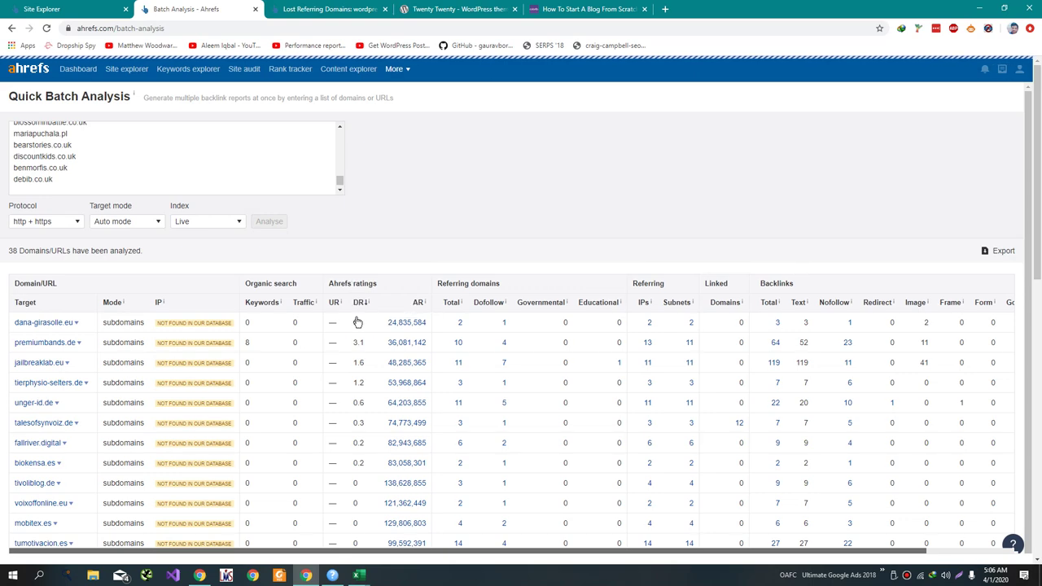
Sort the Batch Analysis results by DR in descending order and compare them with the DA scores in Bulk Moz DA Checker
key(alt+Tab)
key(alt+Tab)
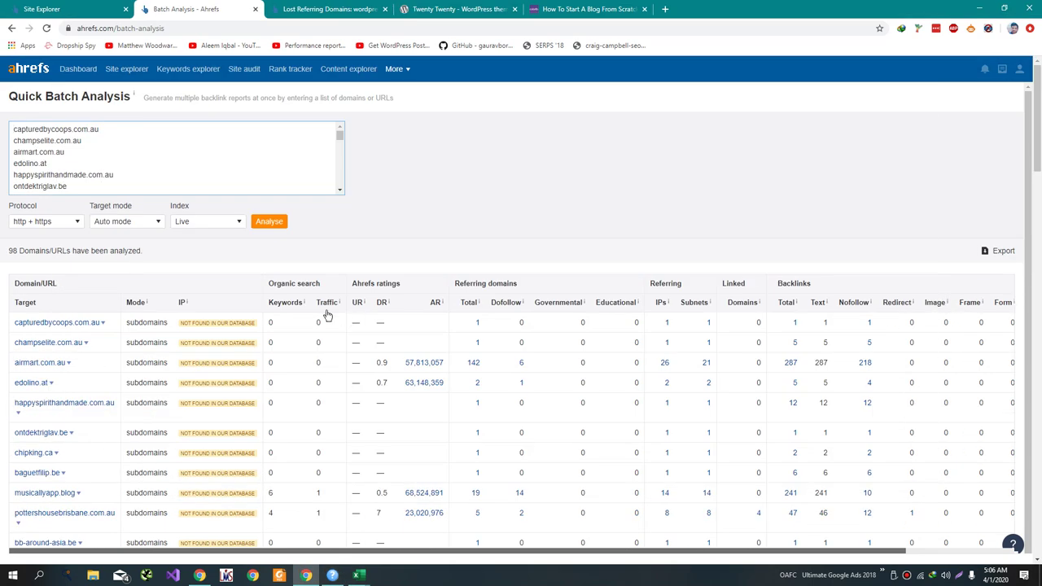
click(380, 303)
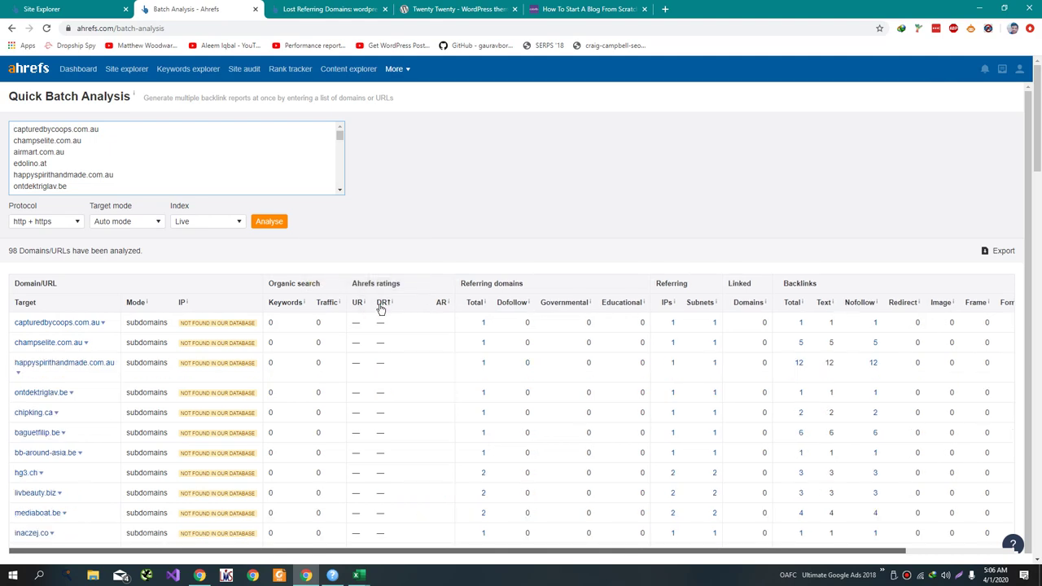
click(379, 304)
key(alt+Tab)
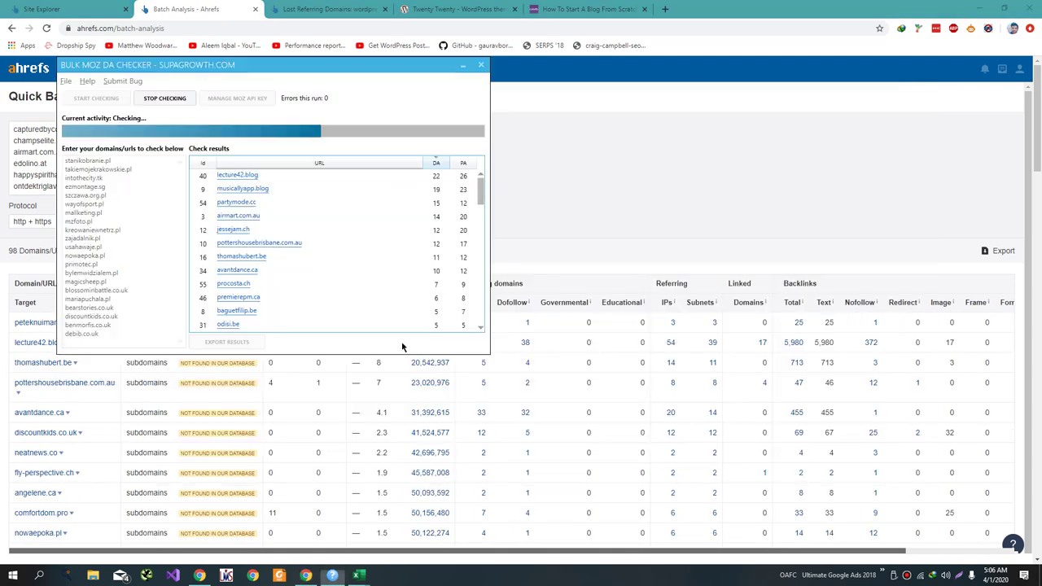
key(alt+Tab)
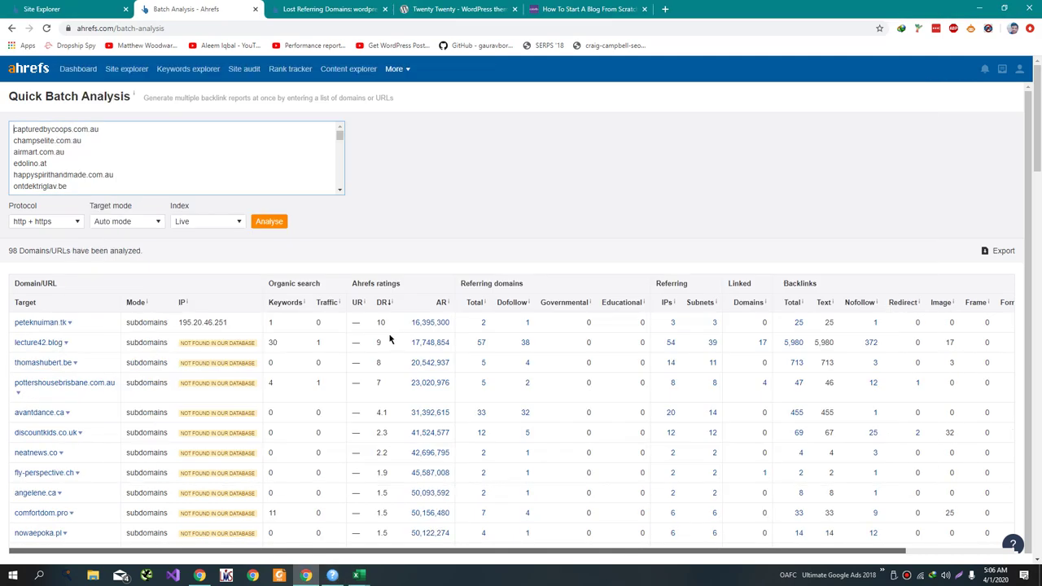
key(alt+Tab)
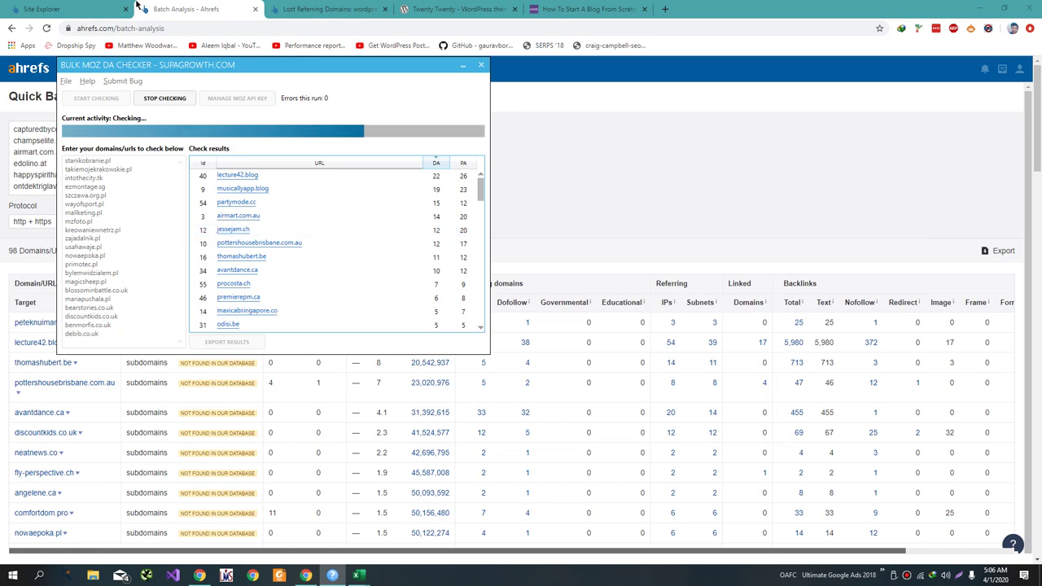
In Ahrefs Site Explorer, replace the target domain with forbes.com/ and load its linked domains
click(89, 9)
triple_click(88, 87)
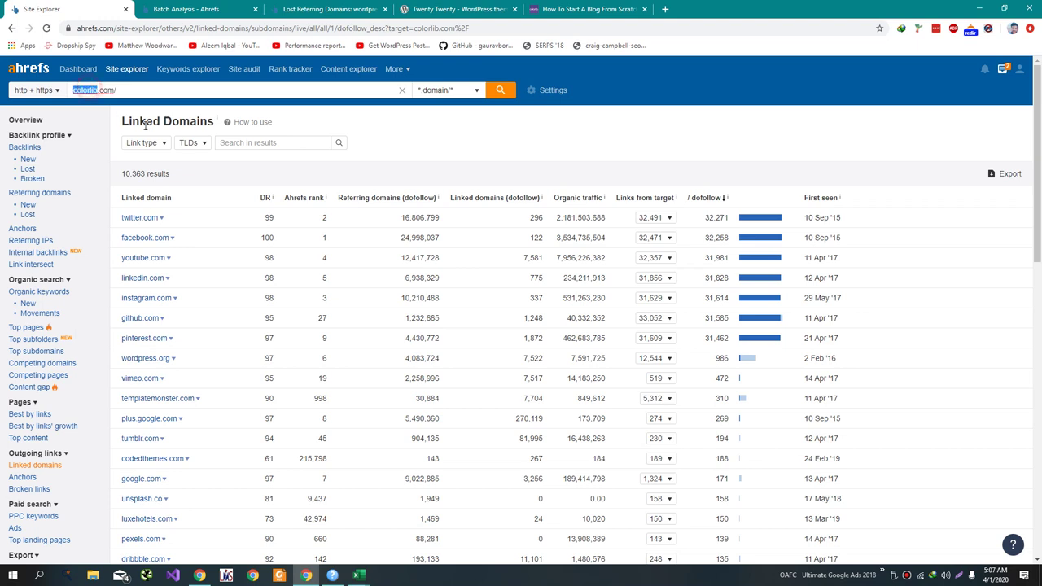
text(forbes.com/)
key(Return)
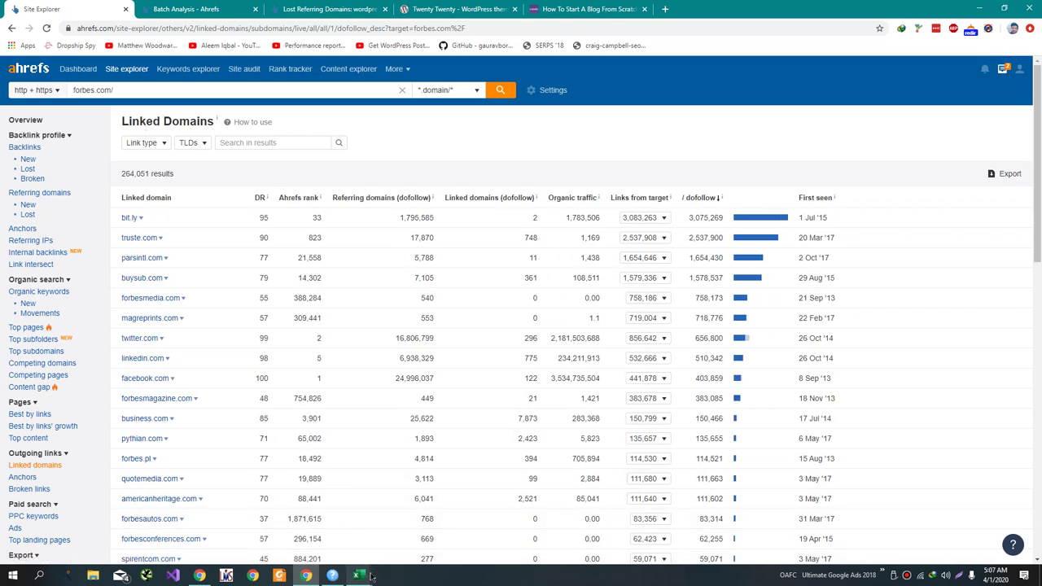
Start a custom CSV export of 100000 rows of the forbes.com linked domains in Microsoft Excel format
mouse_move(358, 575)
click(1006, 173)
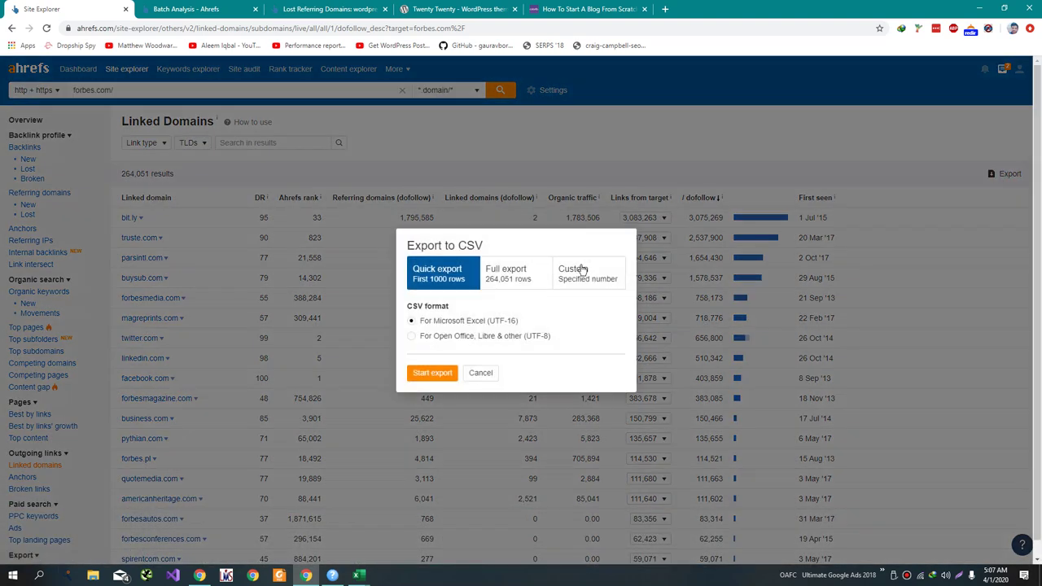
click(512, 276)
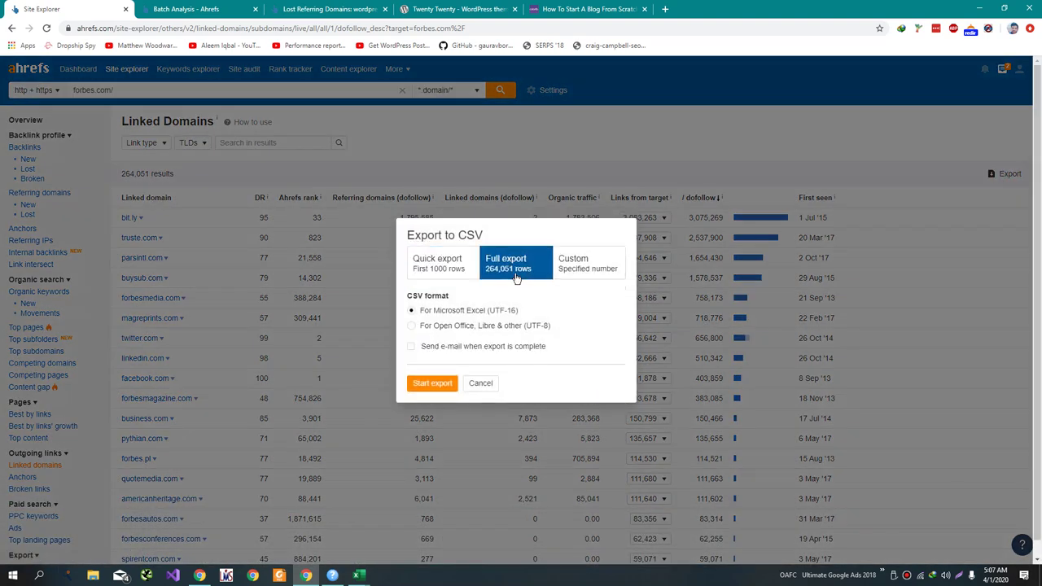
click(565, 271)
double_click(444, 291)
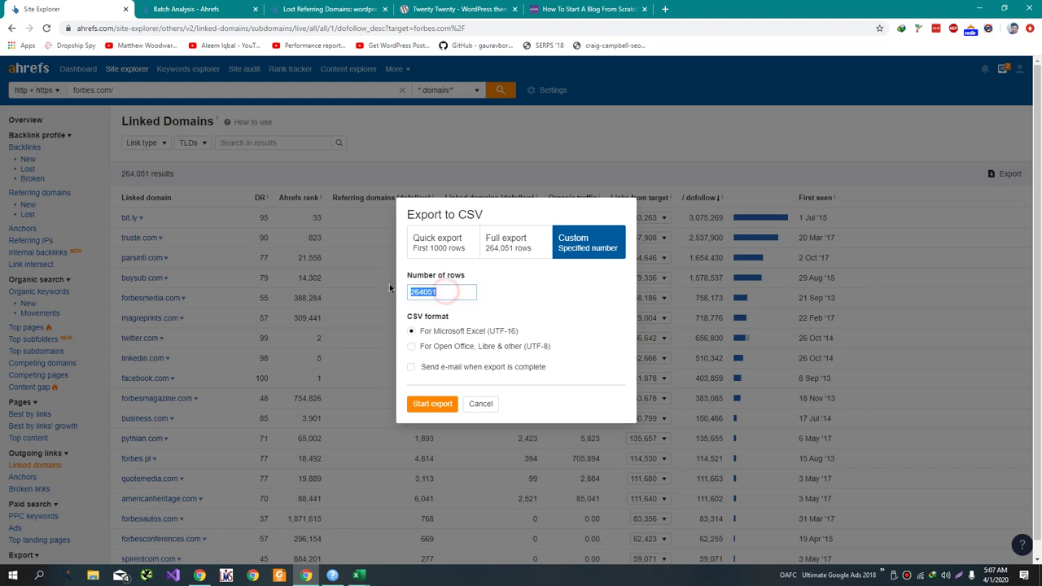
text(100000)
click(432, 403)
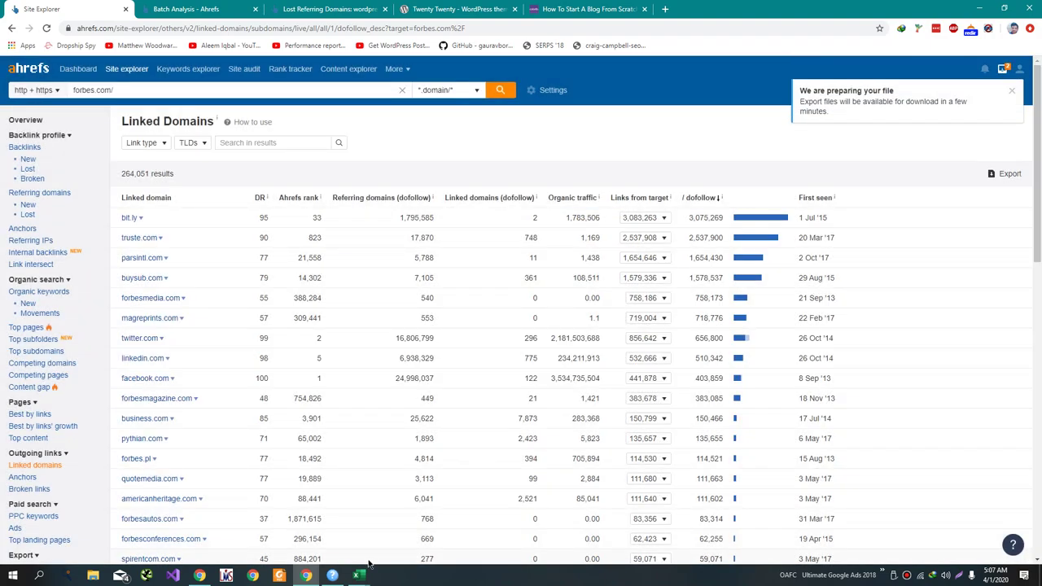
Look through the DA scores in Bulk Moz DA Checker and export them to Documents as Results.csv, replacing the existing file
mouse_move(358, 575)
mouse_move(842, 518)
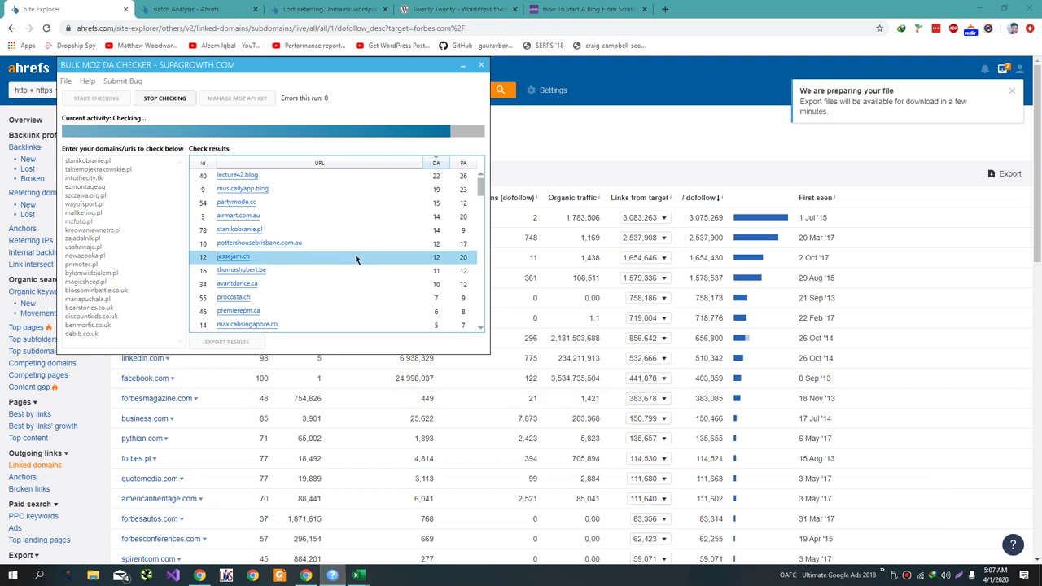
scroll(388, 208, down, 10)
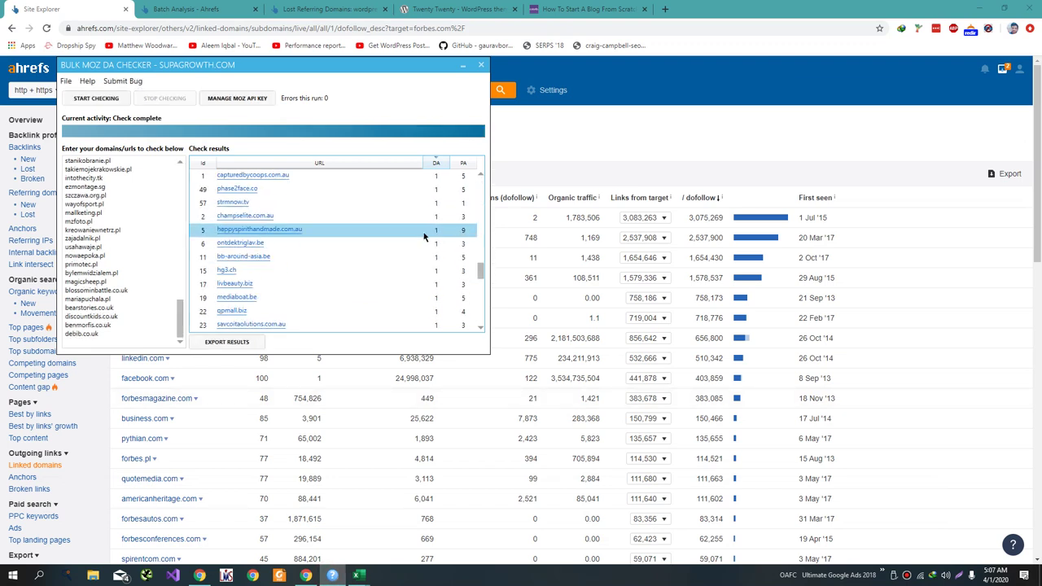
scroll(424, 236, up, 10)
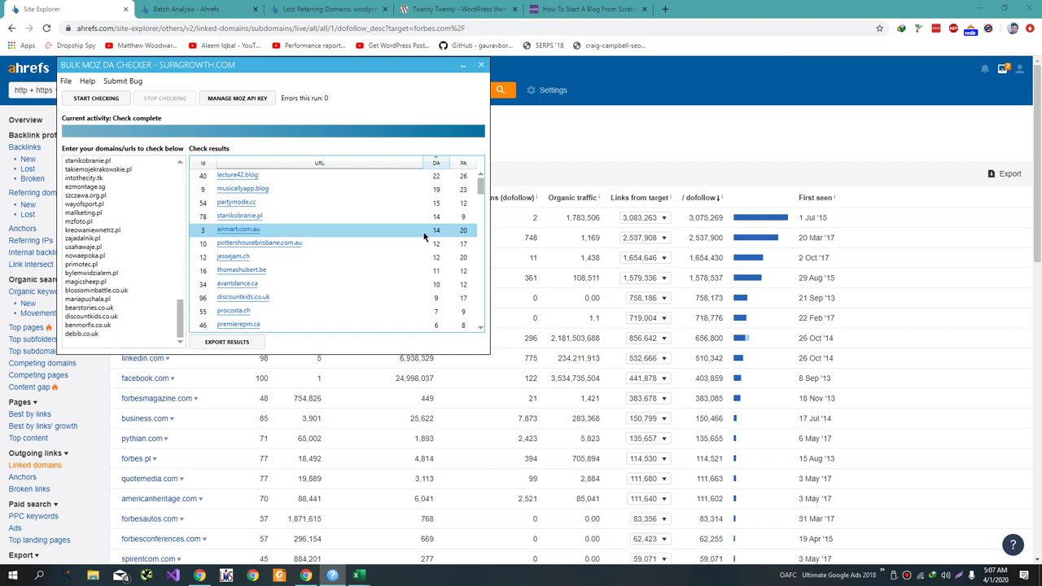
click(253, 342)
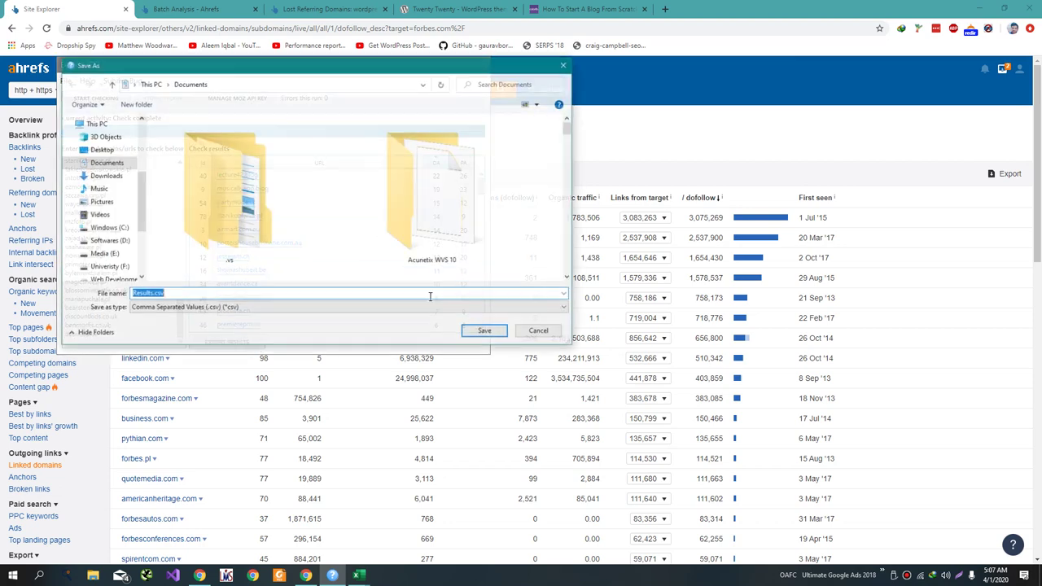
click(491, 333)
click(561, 328)
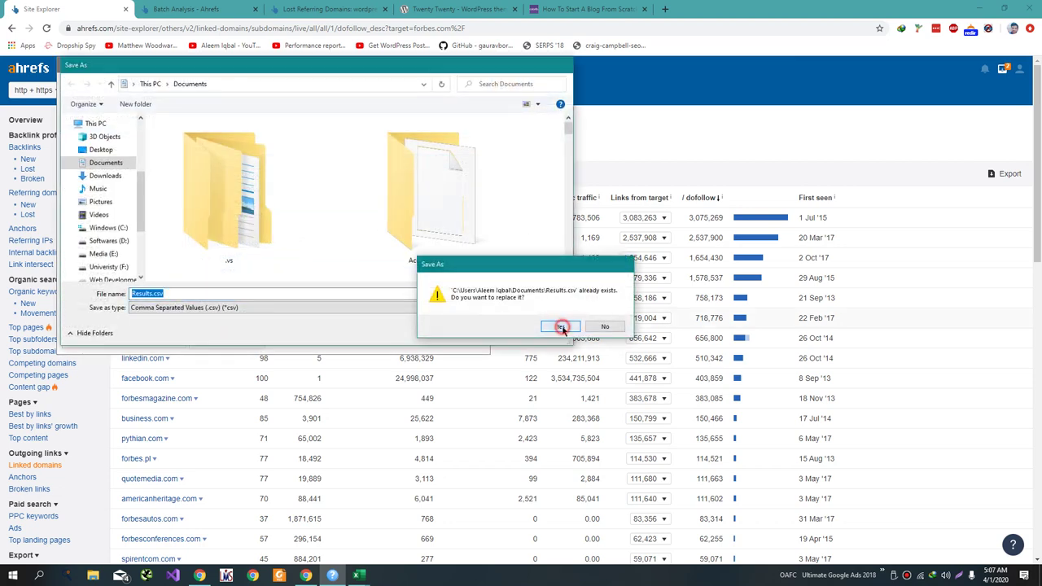
Switch to the SEO Masters Academy group discussion on Facebook
key(alt+Tab)
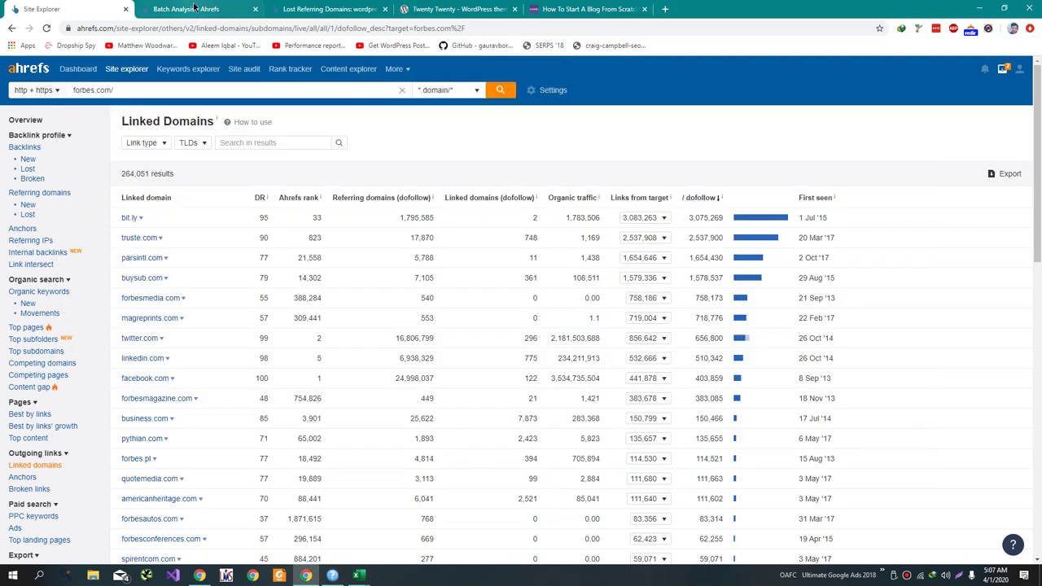
key(alt+Tab)
key(alt+Tab)
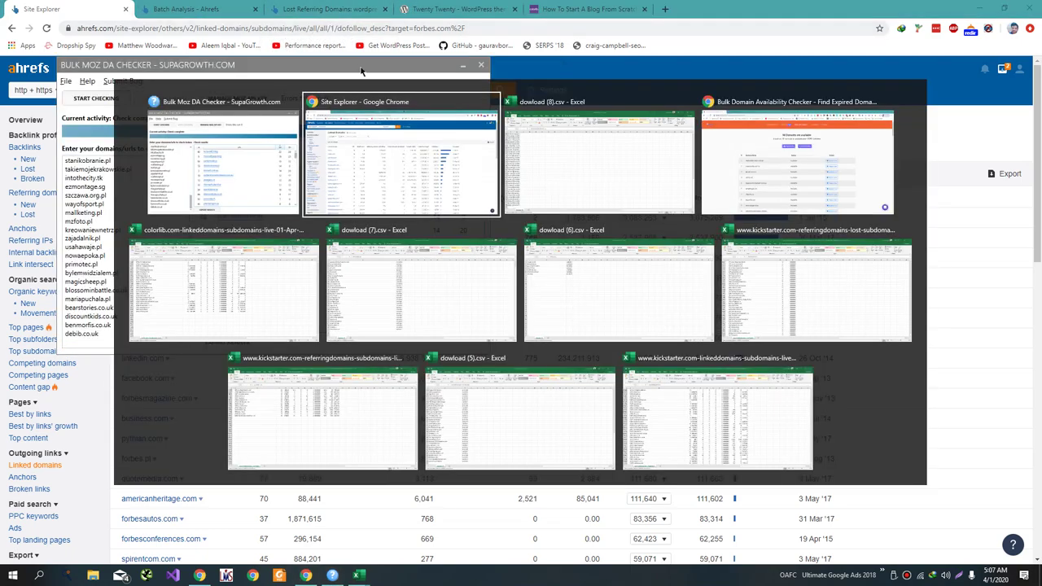
click(728, 166)
click(190, 9)
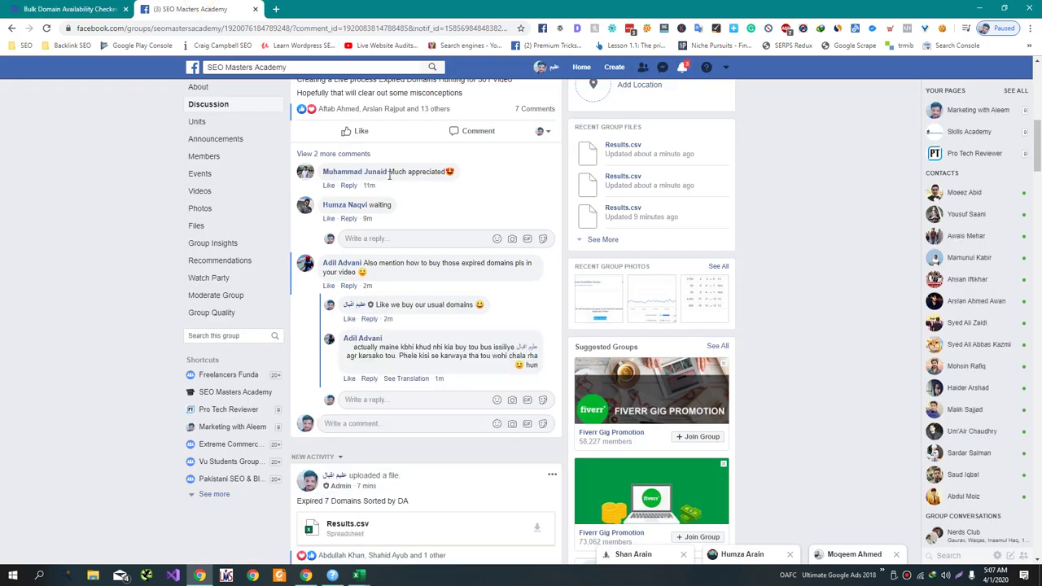
scroll(447, 221, up, 3)
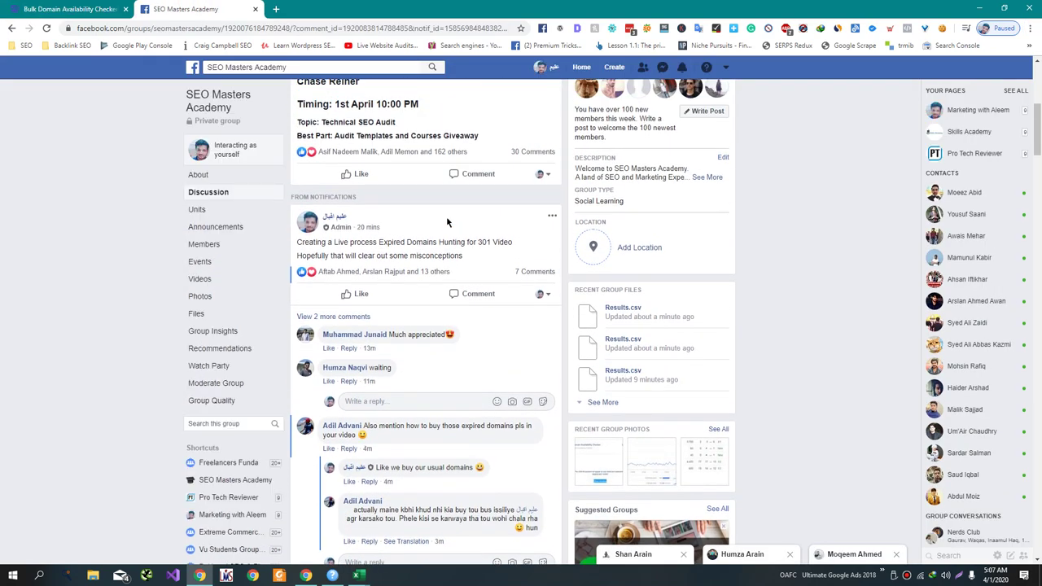
scroll(447, 222, up, 5)
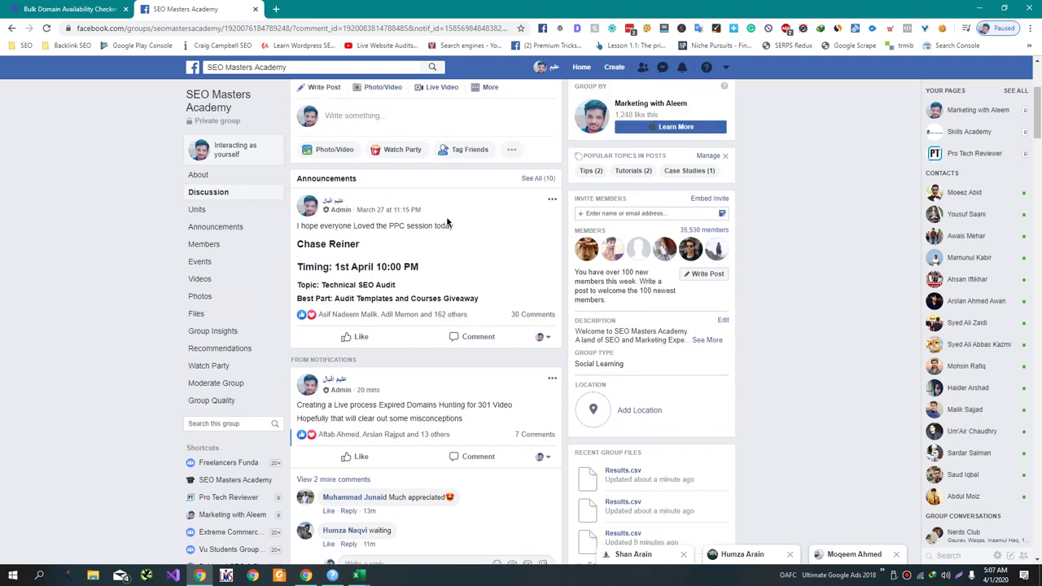
click(343, 312)
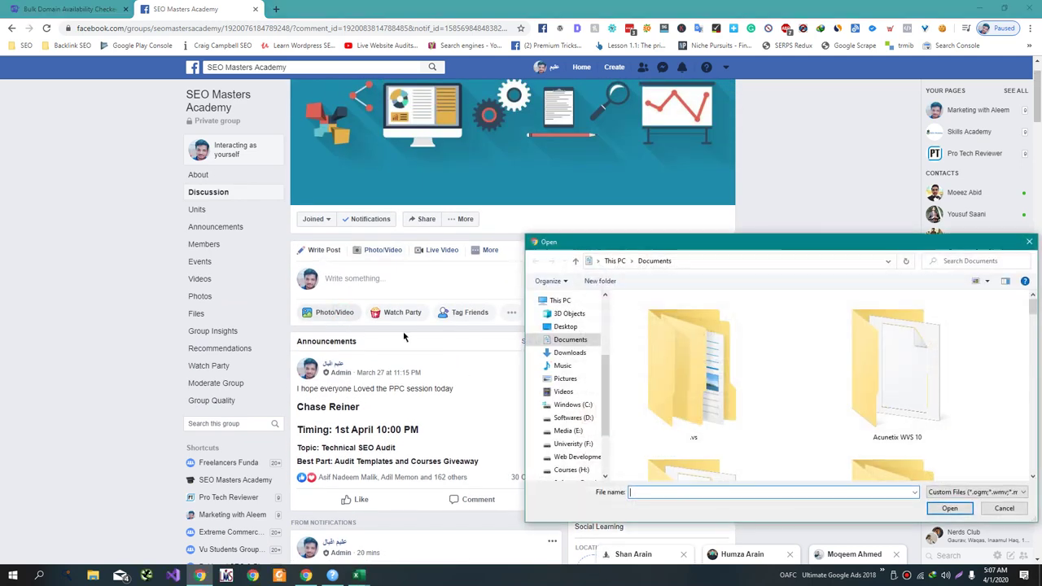
scroll(680, 373, down, 3)
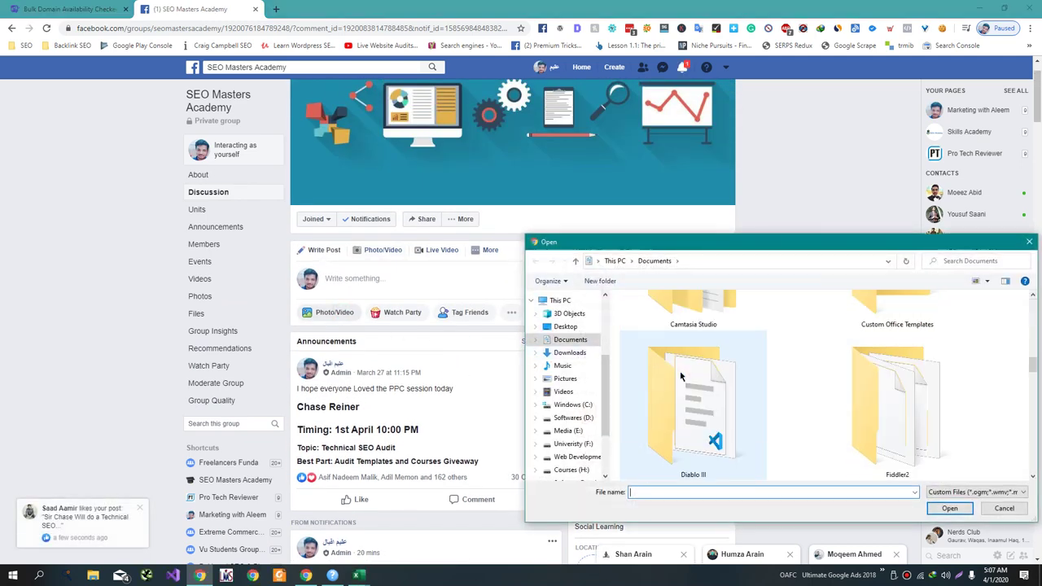
key(Escape)
Start a file post in the SEO Masters Academy group and attach Results.csv
click(497, 259)
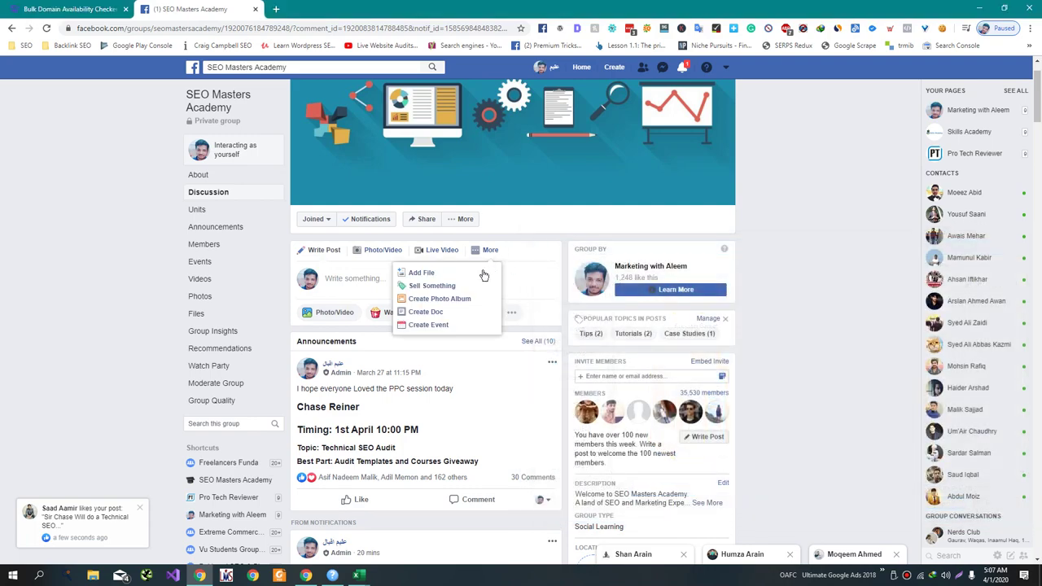
click(482, 272)
click(317, 323)
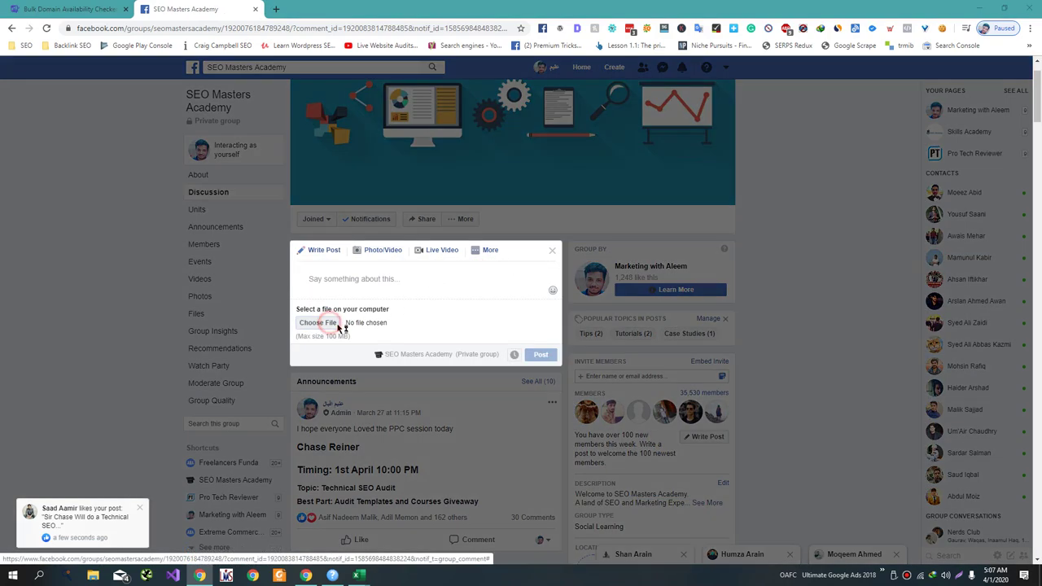
scroll(666, 351, down, 3)
scroll(668, 351, down, 5)
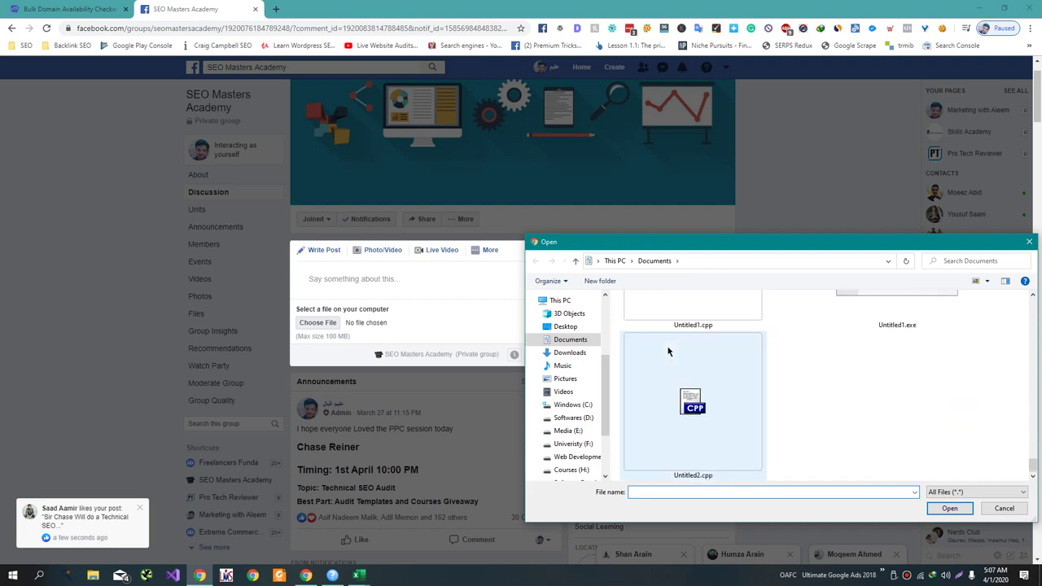
click(882, 352)
double_click(882, 352)
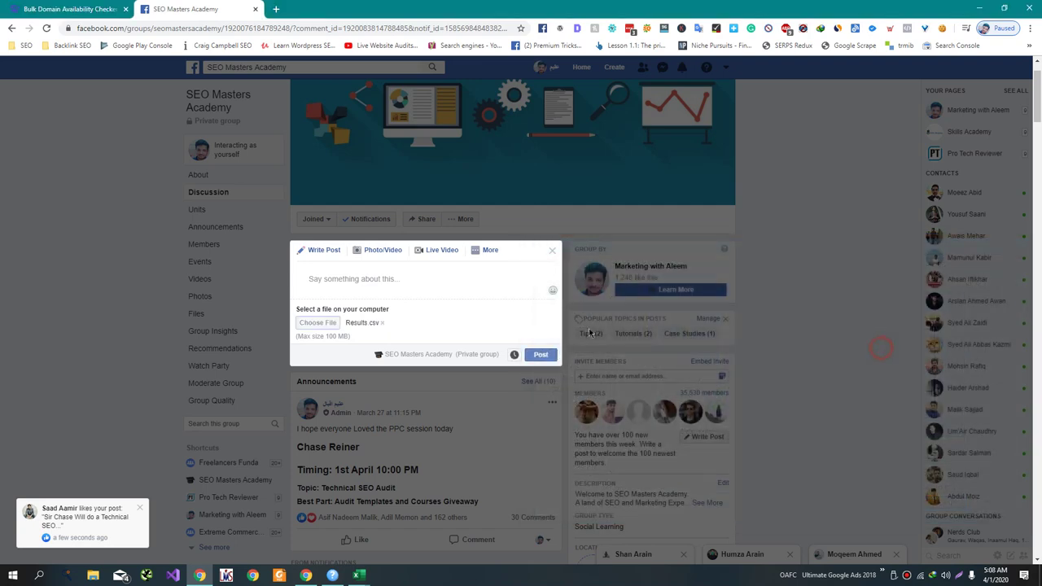
Caption the file post "96 Expired Domains Sorted by DA" and publish it to the group
click(390, 273)
text(96)
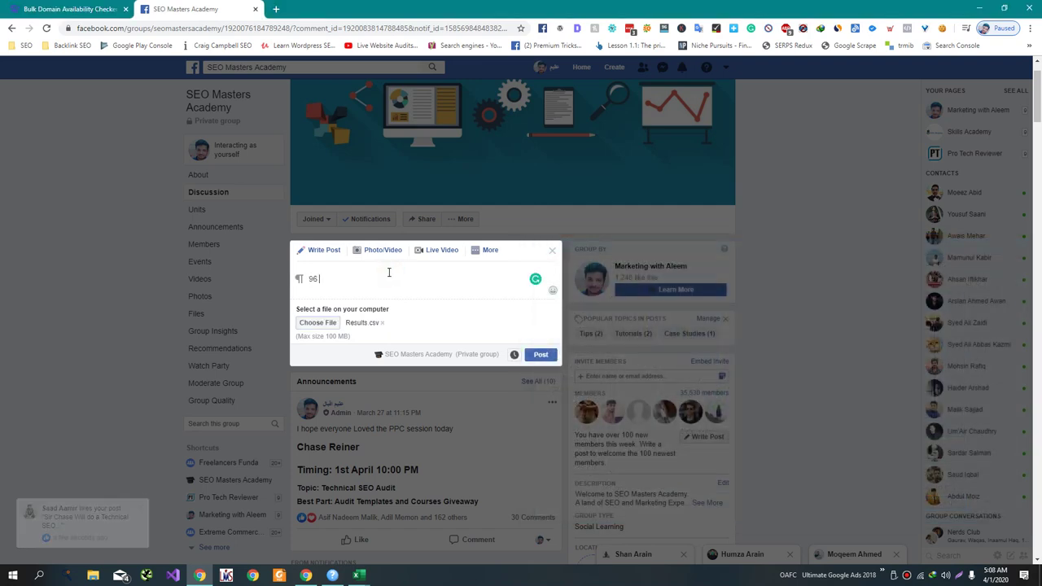
text( Expired D)
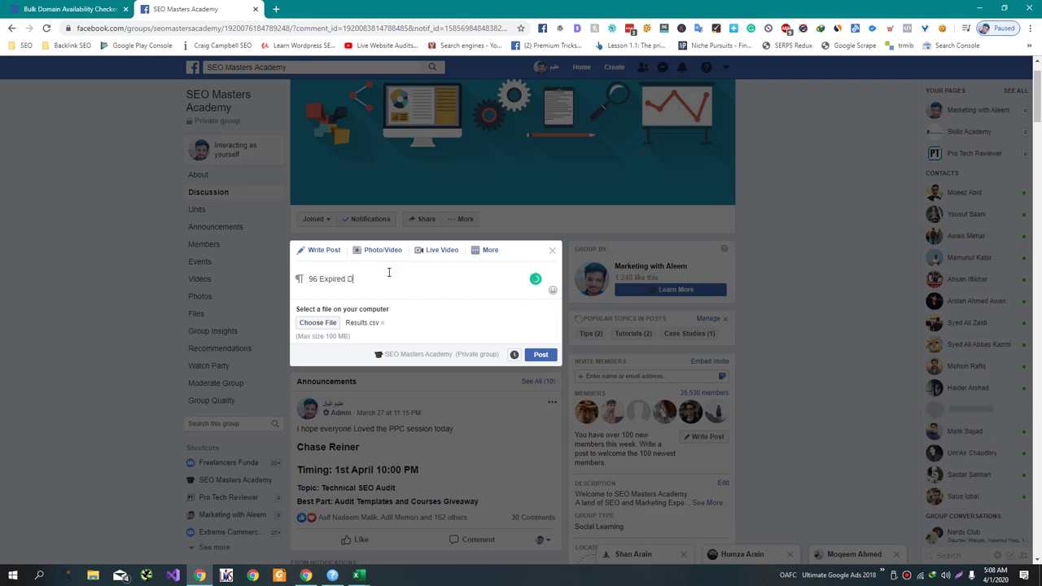
text(omains Sorte)
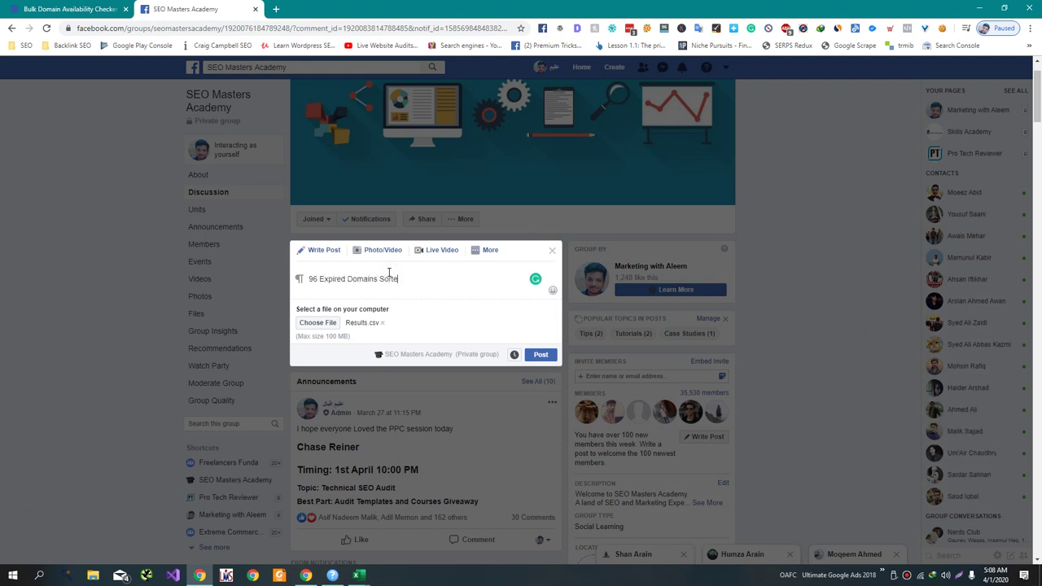
text(d by DA)
Switch to Ahrefs, download the exported forbes.com linked domains CSV, and open it in Excel
key(alt+Tab)
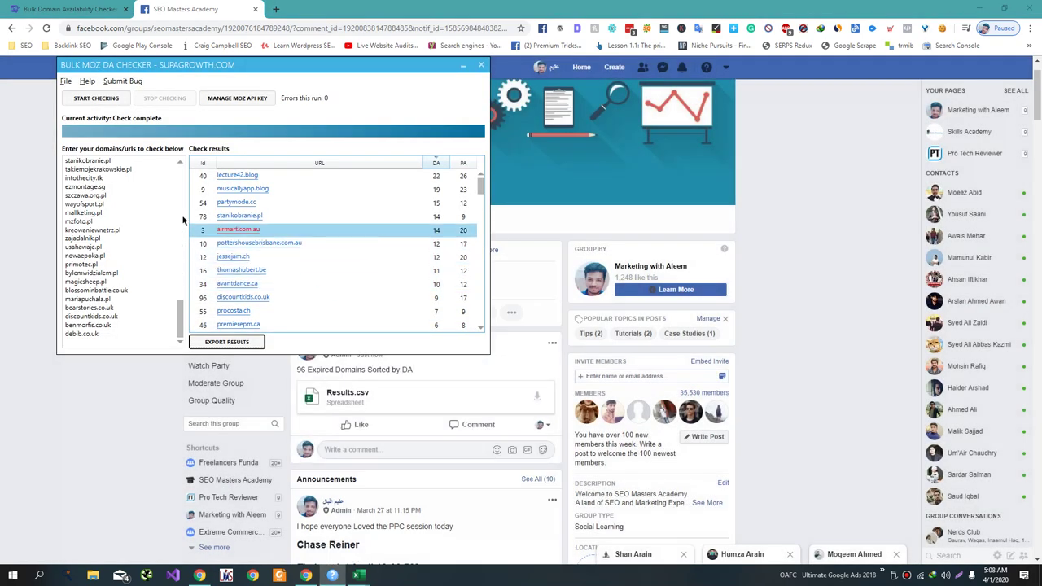
key(alt+Tab)
key(alt+Tab)
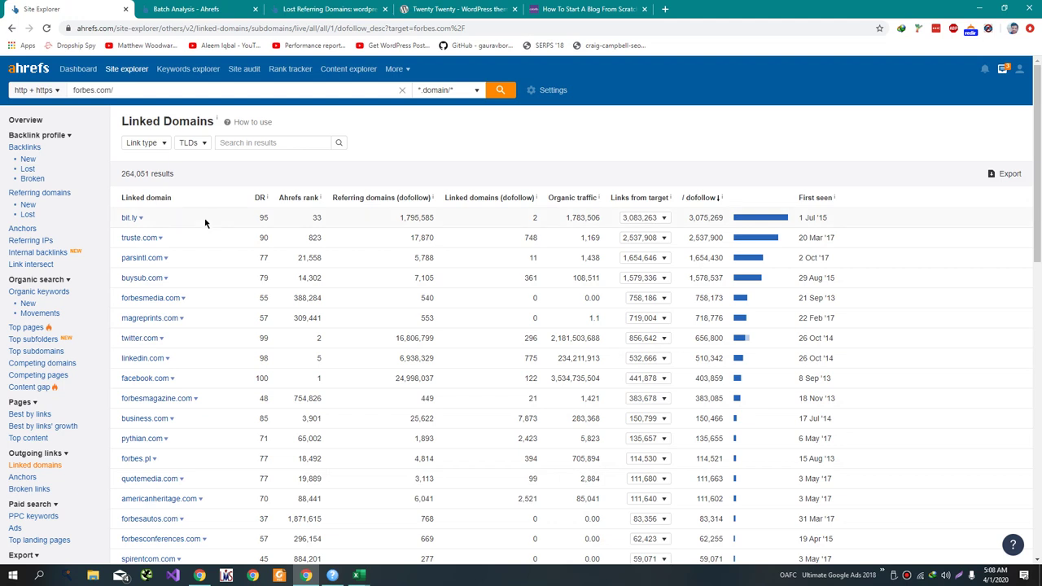
click(1002, 70)
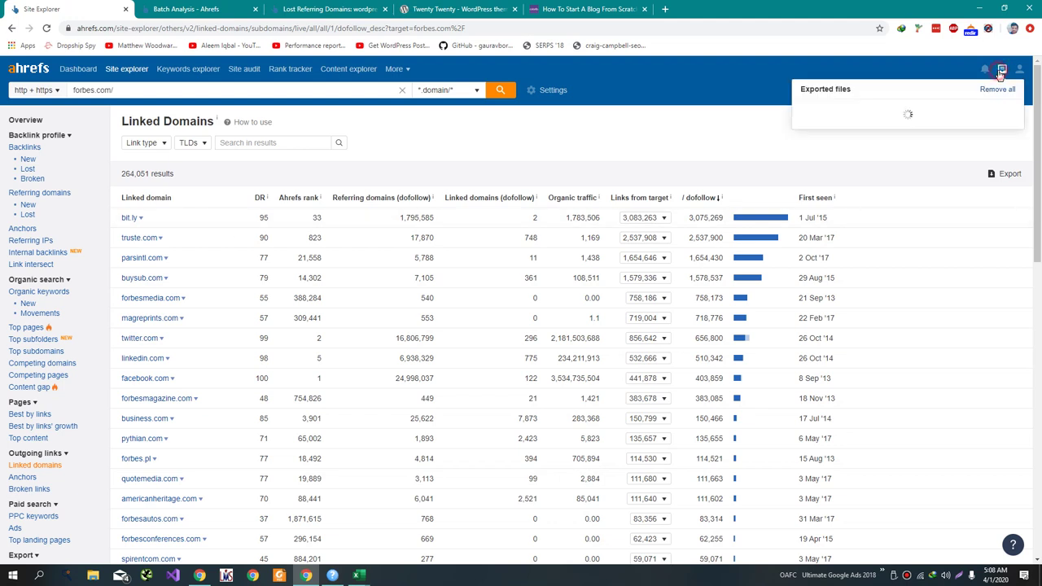
click(959, 113)
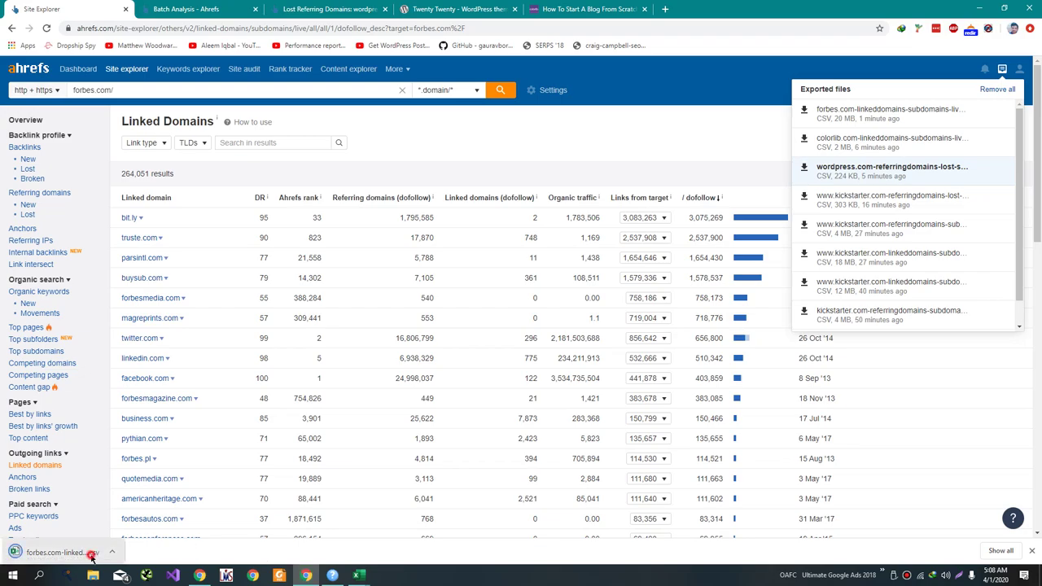
key(alt+Tab)
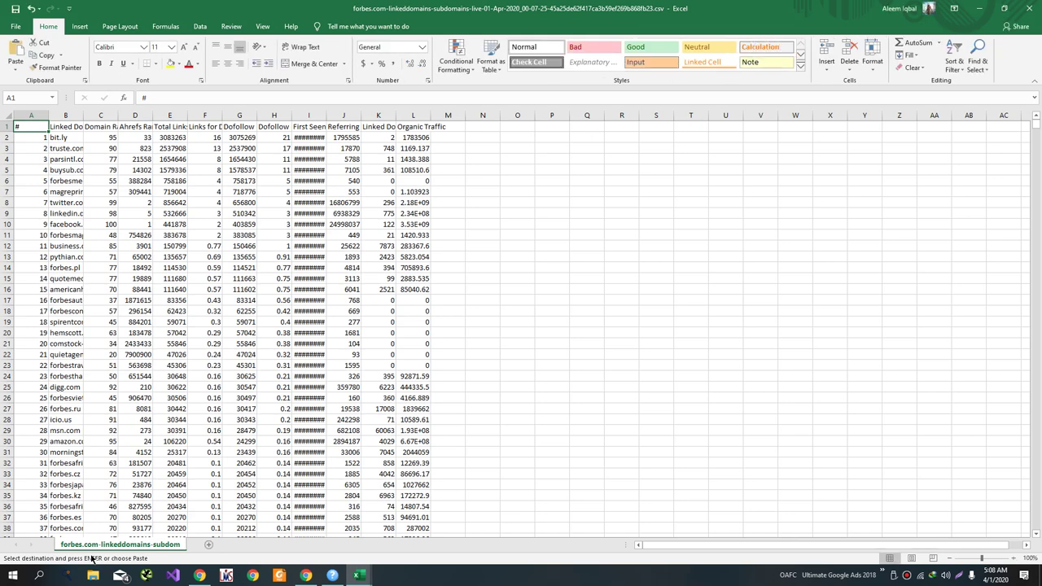
Widen the Linked Domains column and copy its cells from B81000 through the last entry in B100001
drag(83, 115, 364, 147)
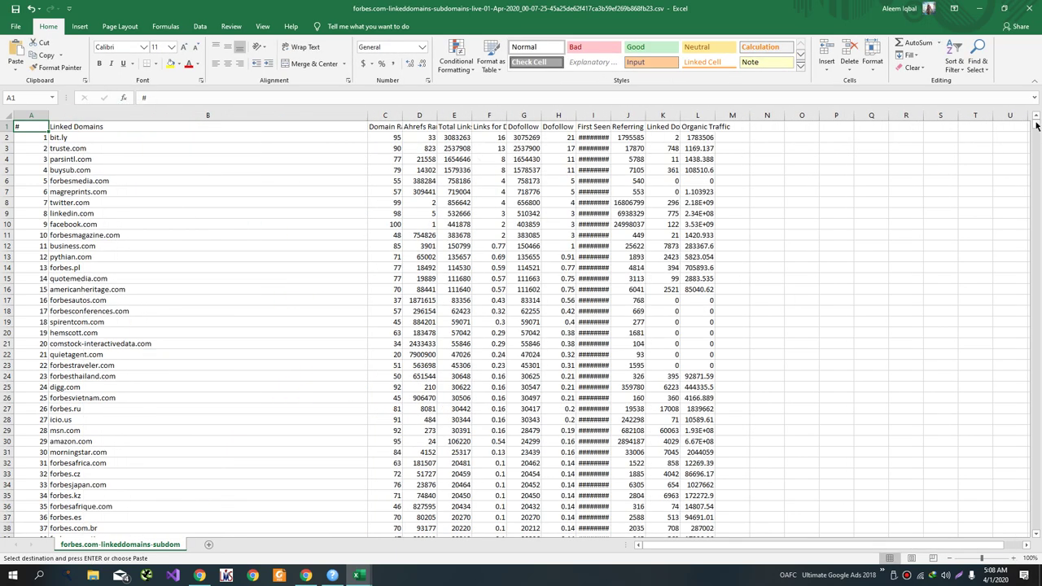
drag(1037, 125, 1033, 558)
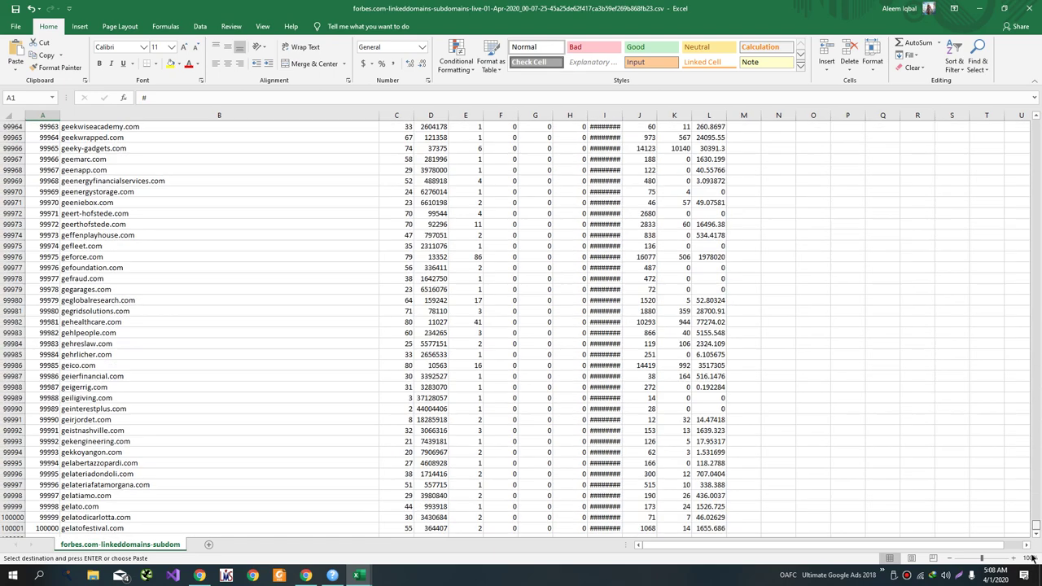
click(275, 535)
click(275, 530)
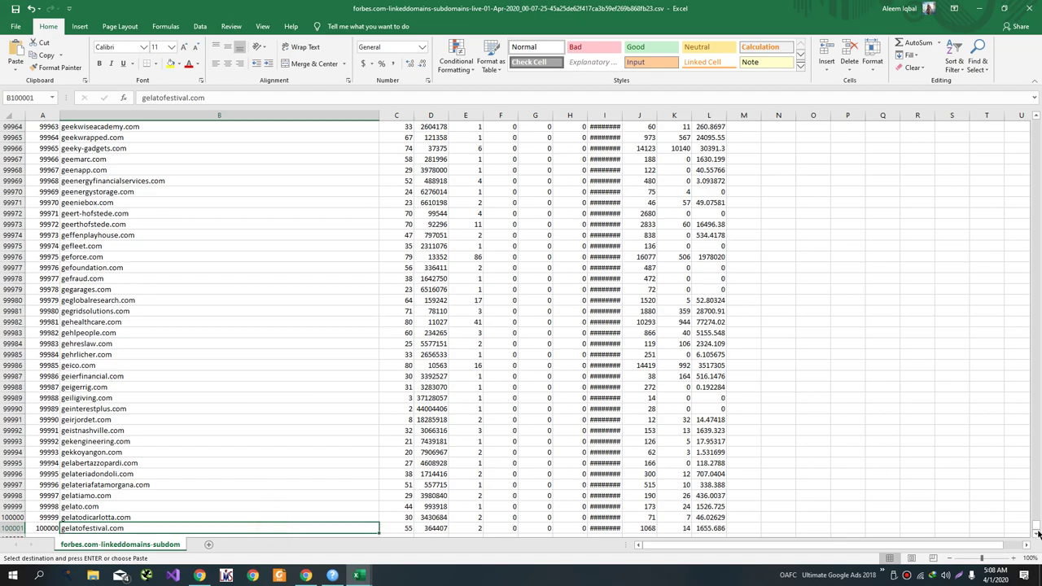
drag(1037, 529, 1036, 461)
drag(1035, 459, 1035, 455)
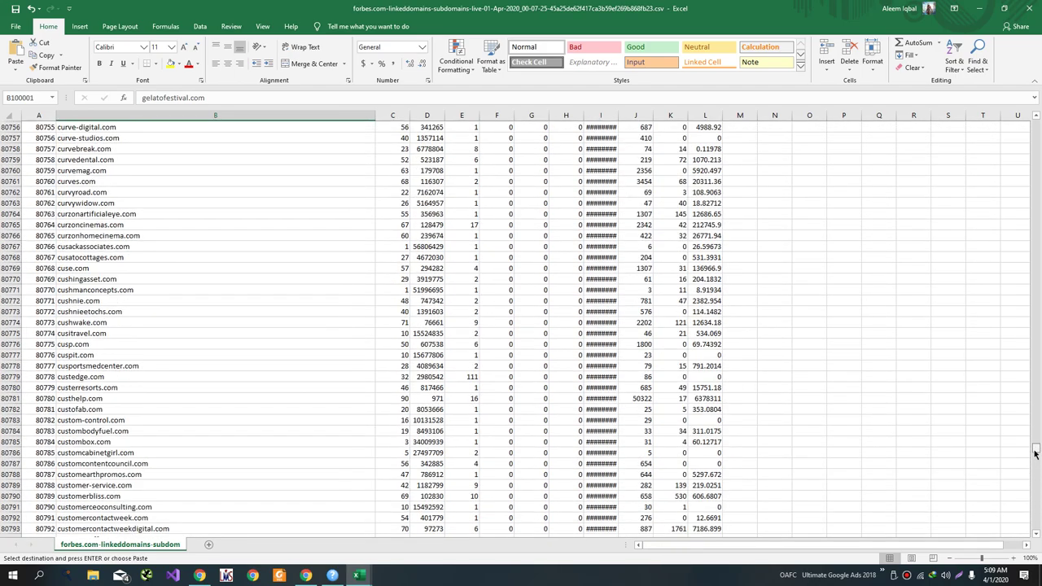
scroll(468, 513, down, 20)
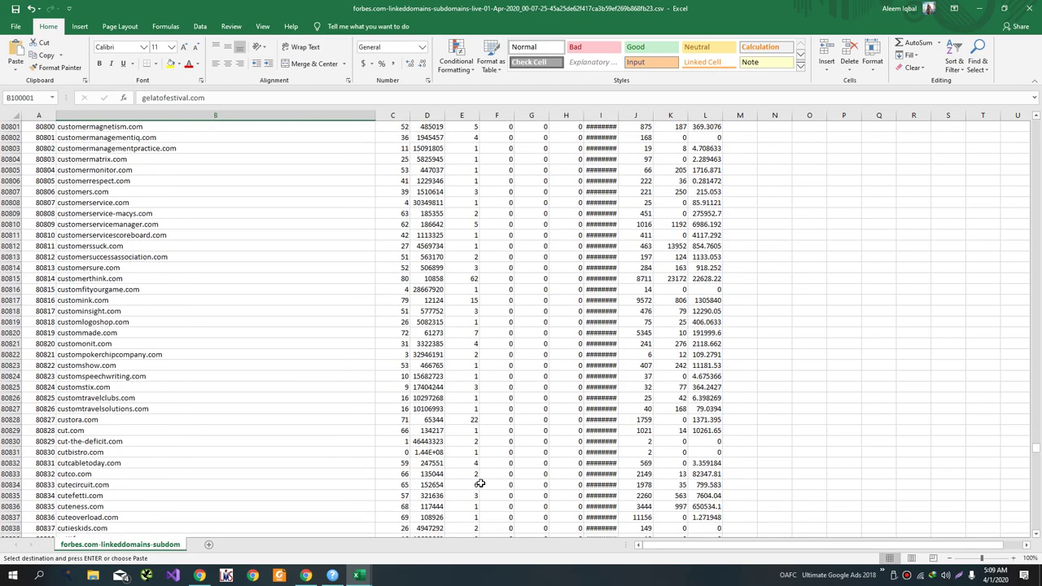
scroll(480, 483, down, 20)
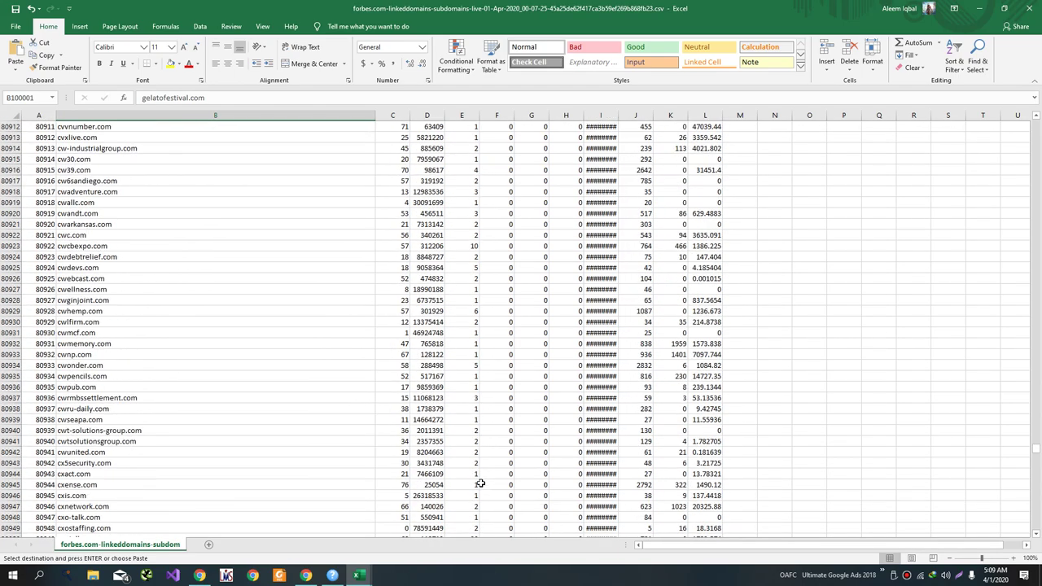
scroll(481, 484, down, 20)
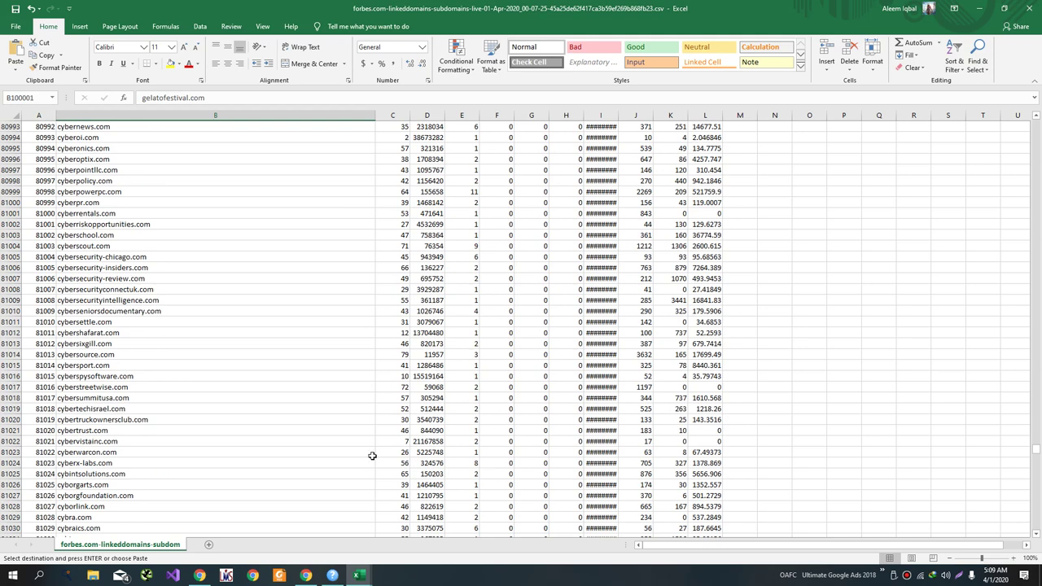
shift+click(84, 205)
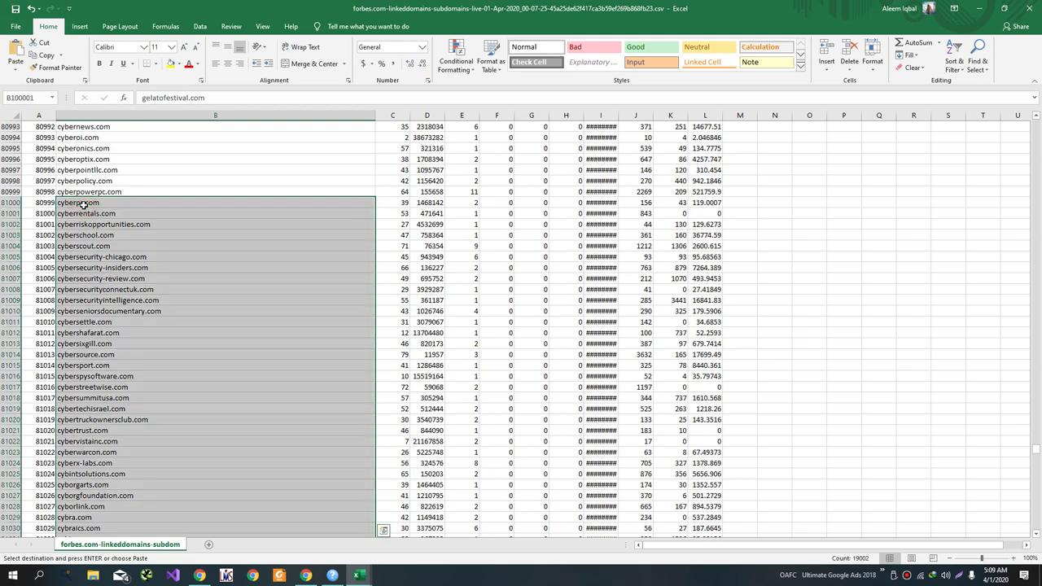
key(ctrl+c)
key(alt+Tab)
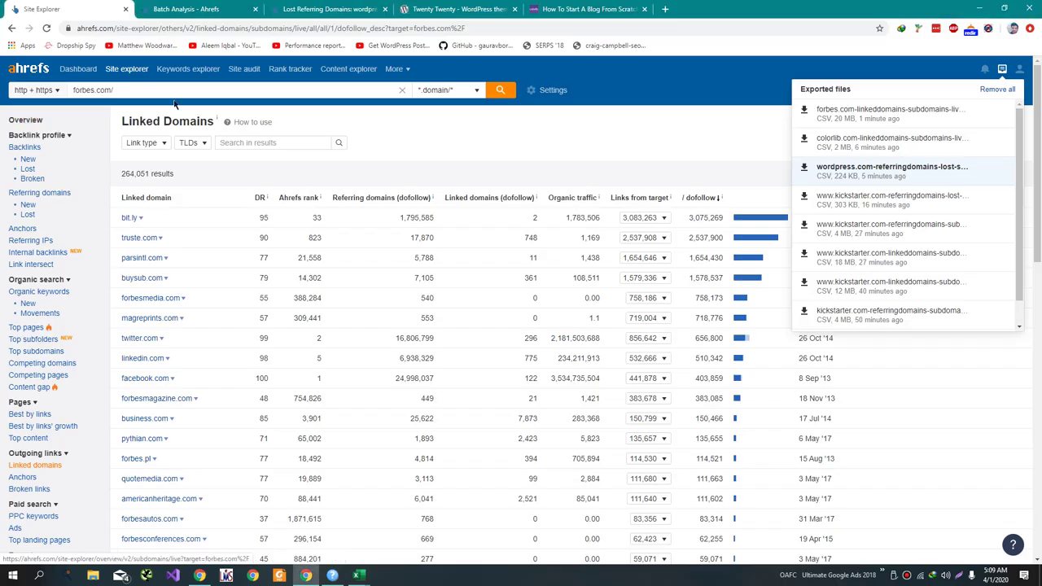
click(395, 68)
click(404, 128)
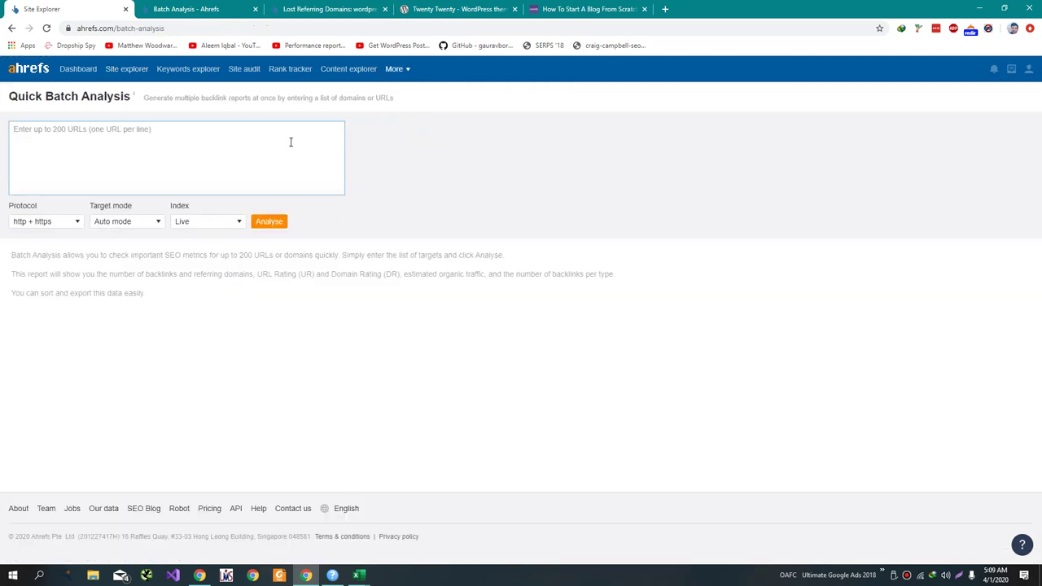
click(289, 145)
key(ctrl+v)
key(ctrl+z)
Switch to the Rankz Bulk Domain Availability Checker, reload it, and check the availability of the copied domains
key(alt+Tab)
click(256, 269)
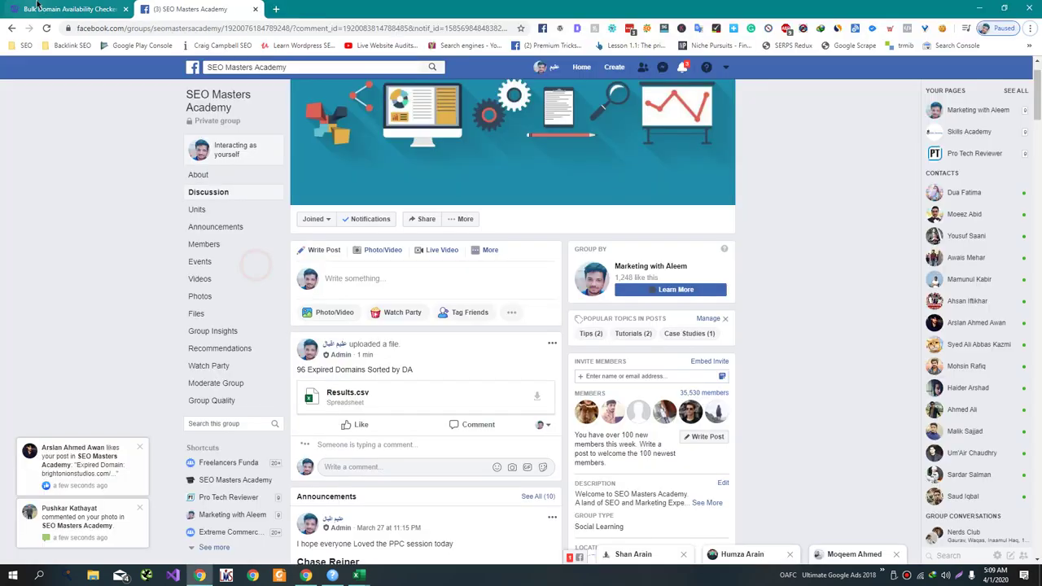
key(F5)
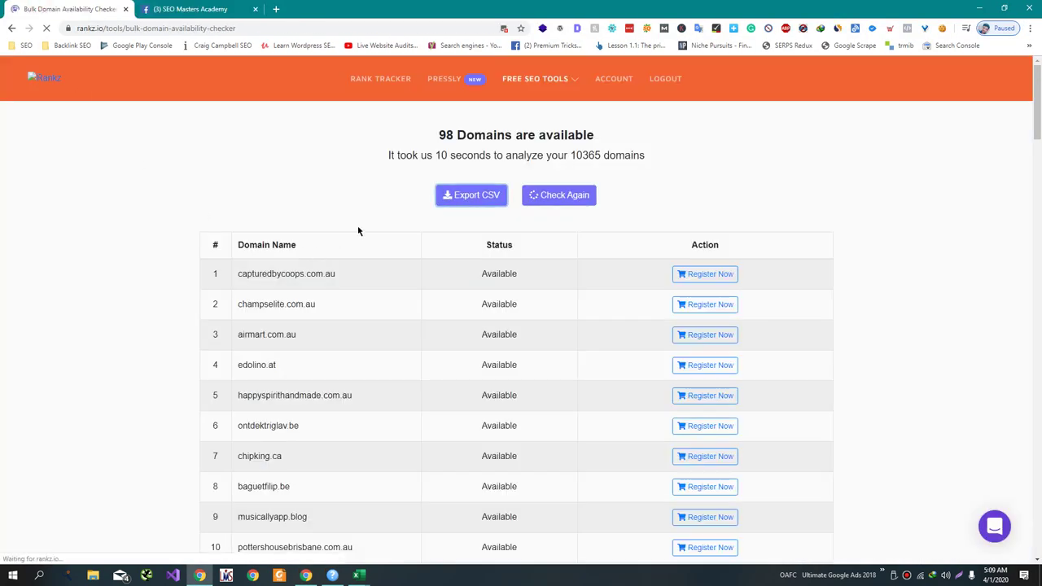
click(386, 270)
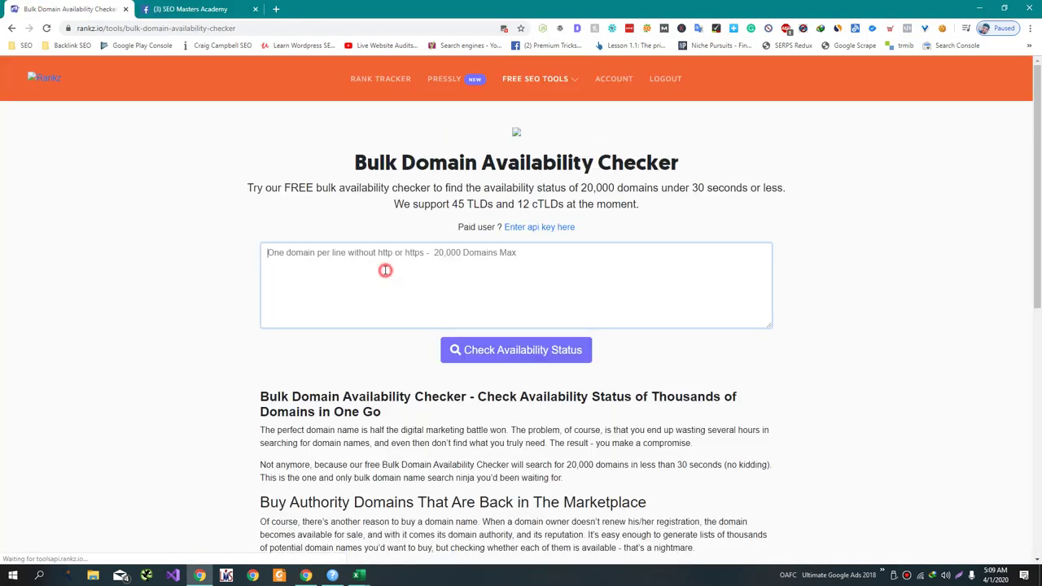
key(ctrl+v)
click(491, 349)
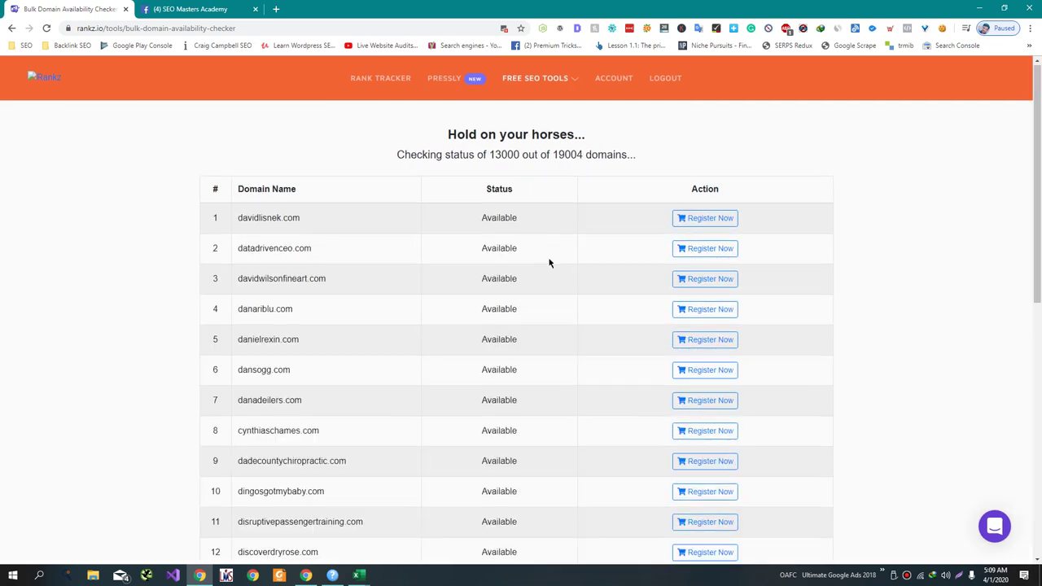
Look through the list of available domains and export it as a CSV
scroll(547, 261, down, 7)
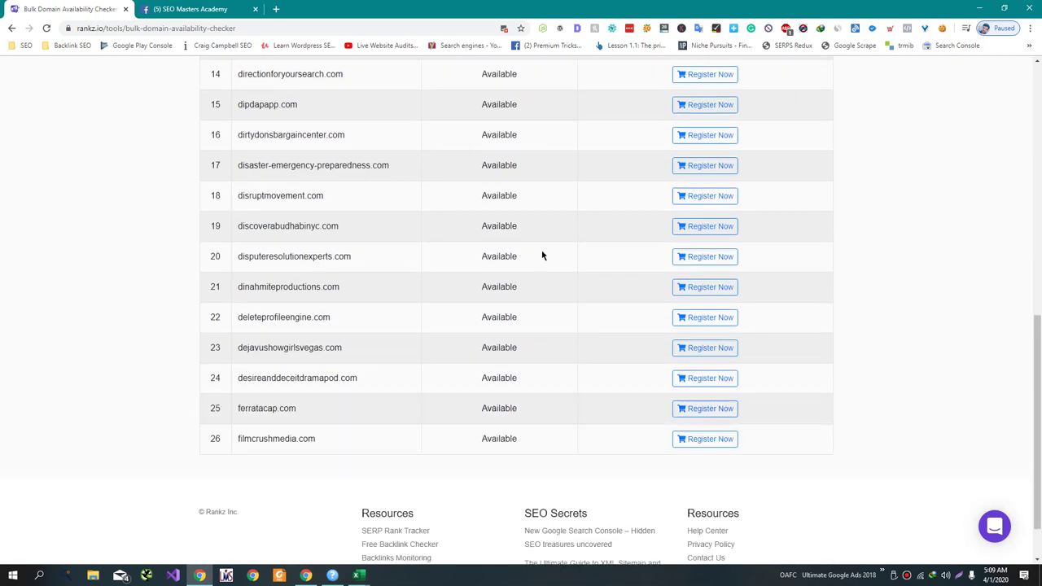
scroll(542, 256, up, 7)
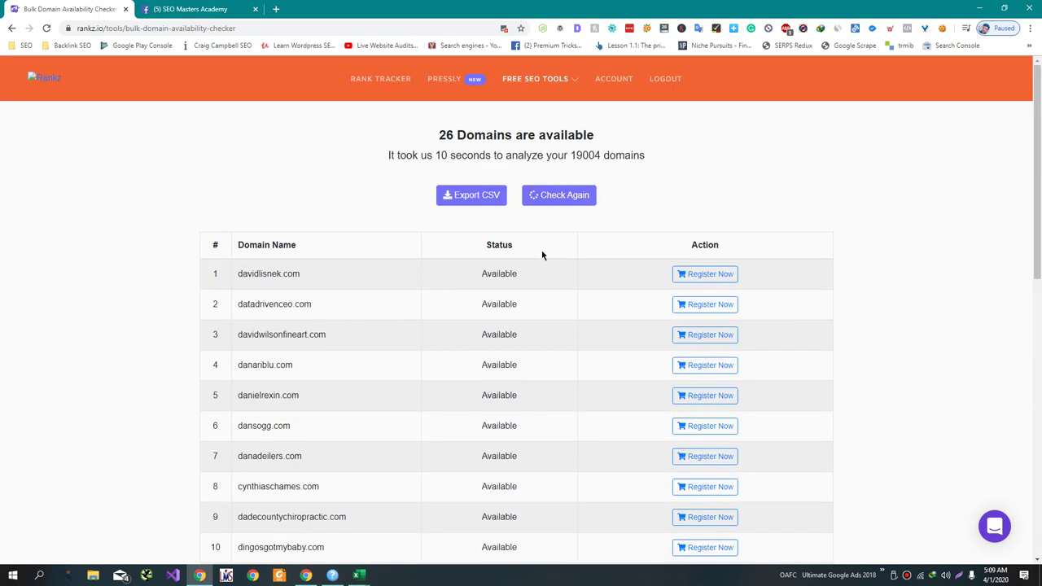
scroll(542, 256, down, 7)
scroll(542, 255, up, 7)
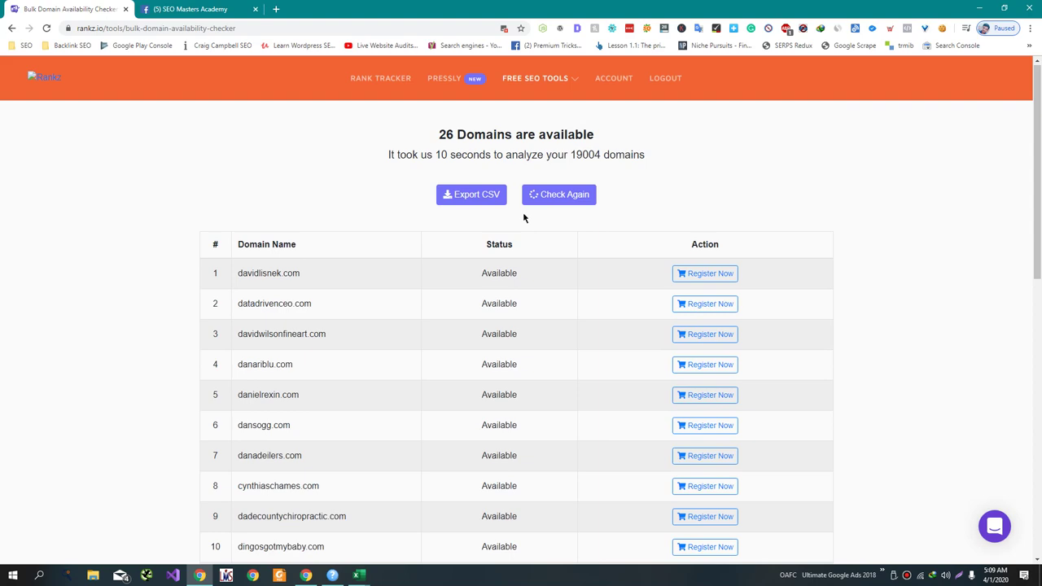
click(482, 198)
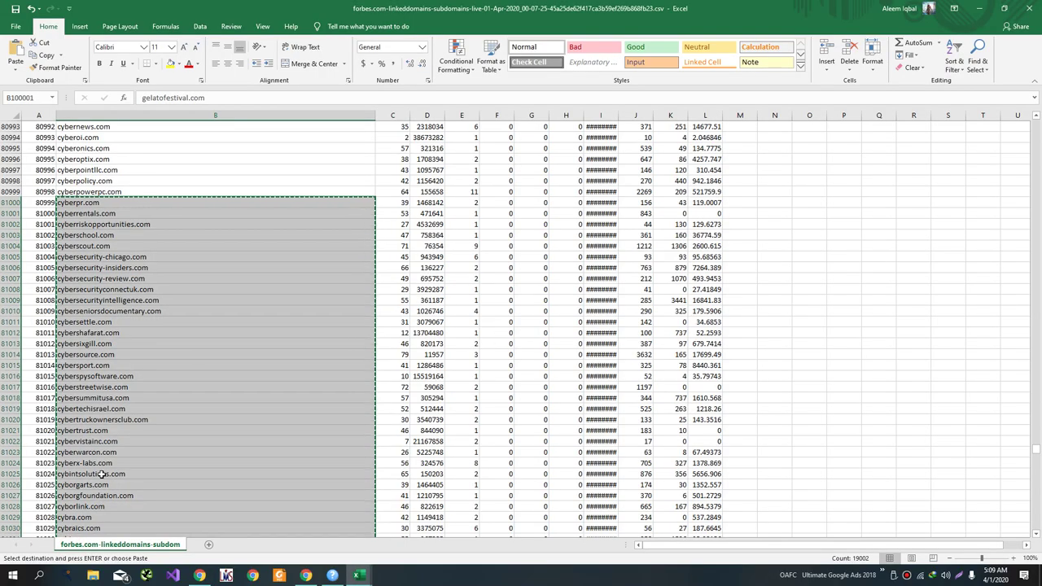
Copy the available domains in A1:A26 of dowload (9).csv and check their domain authority in Bulk Moz DA Checker
drag(24, 398, 14, 123)
key(ctrl+c)
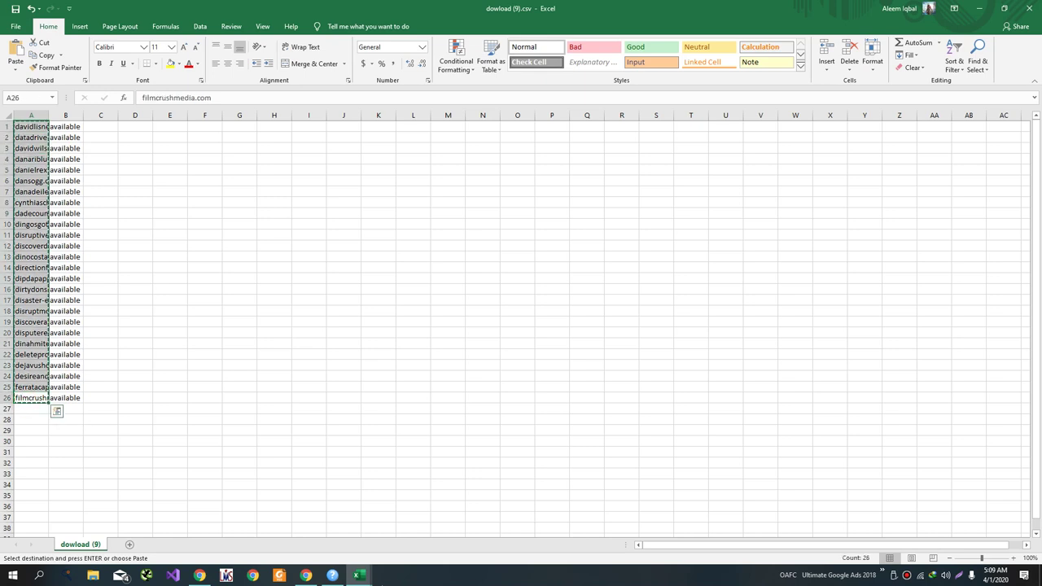
click(332, 576)
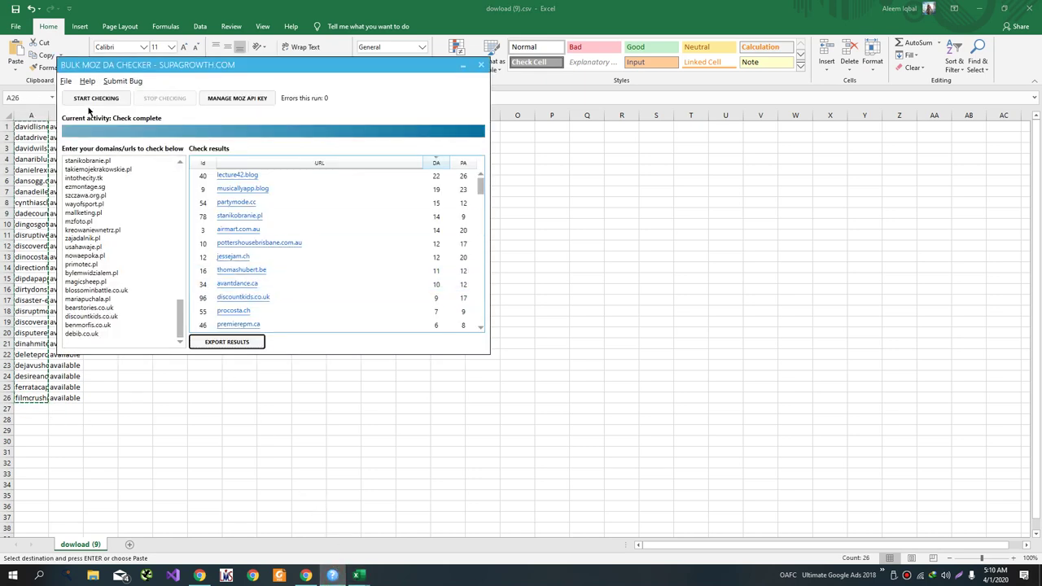
click(144, 174)
key(ctrl+a)
key(ctrl+v)
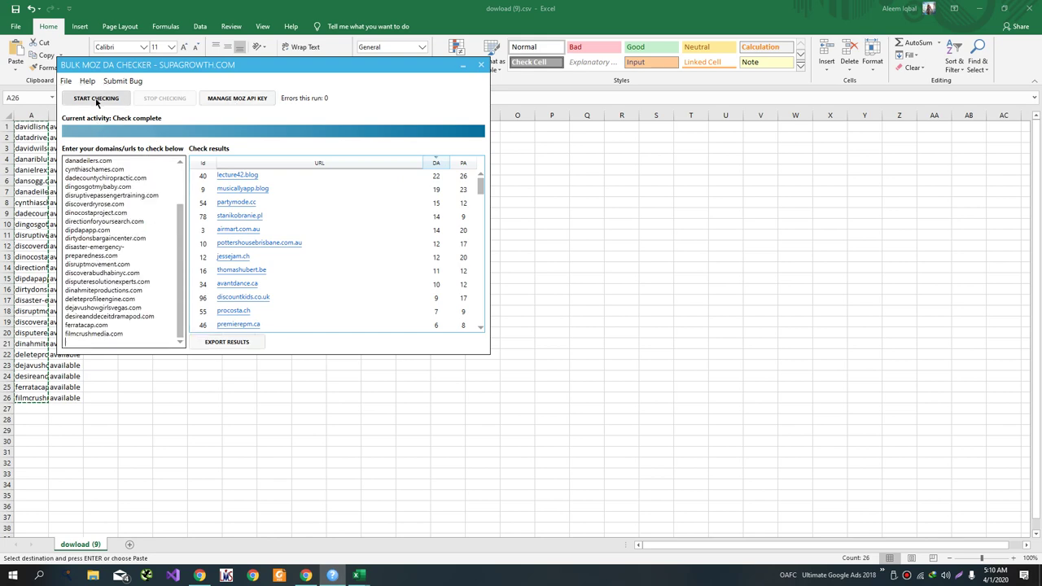
click(96, 98)
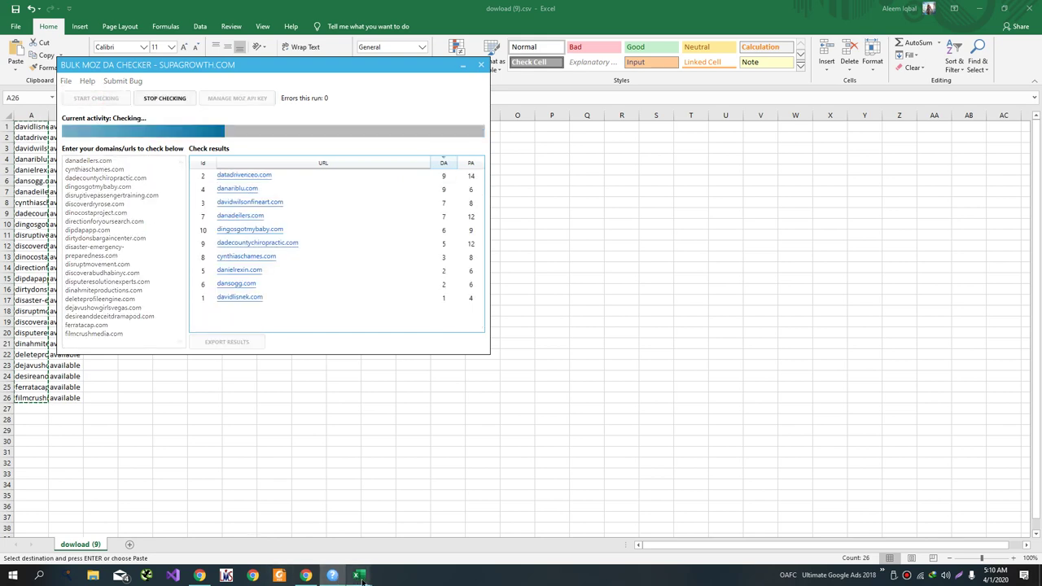
Copy the forbes.com domains from B81000 to B100001 again, reload the Rankz availability checker, and check their availability status
mouse_move(367, 577)
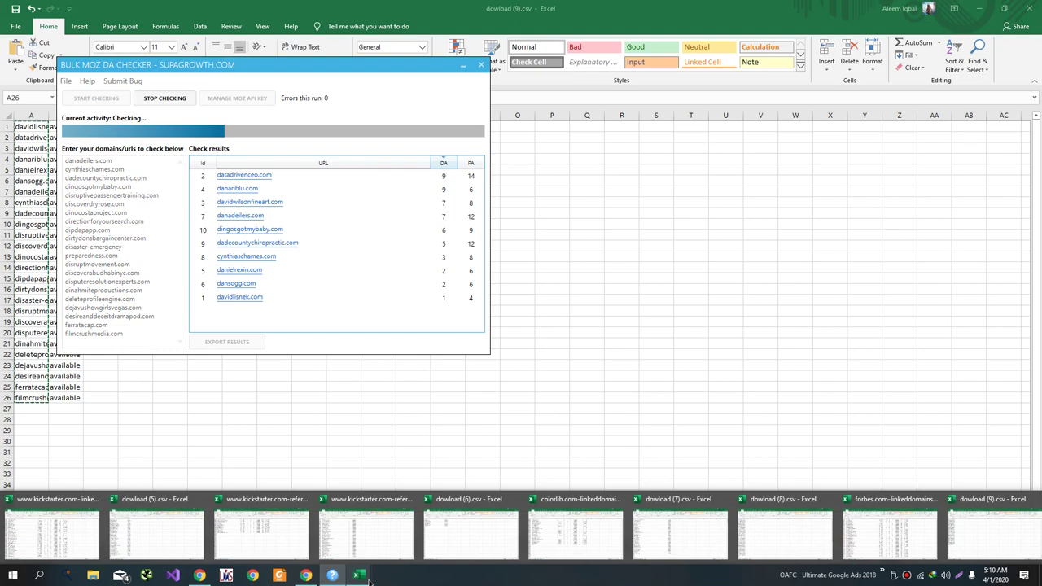
click(891, 540)
key(alt+Tab)
key(alt+Tab)
key(alt+Tab)
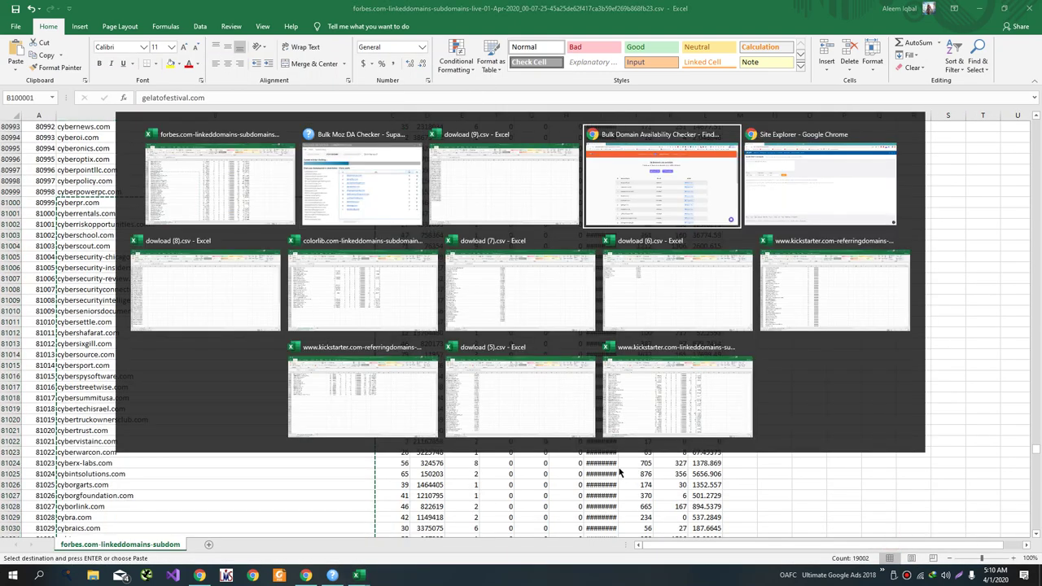
key(F5)
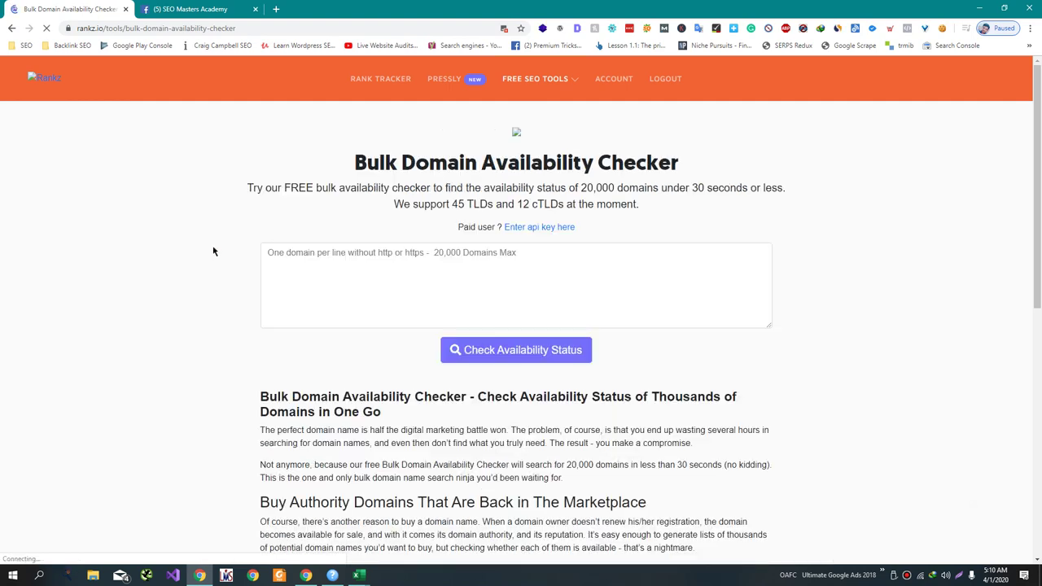
click(399, 304)
key(ctrl+v)
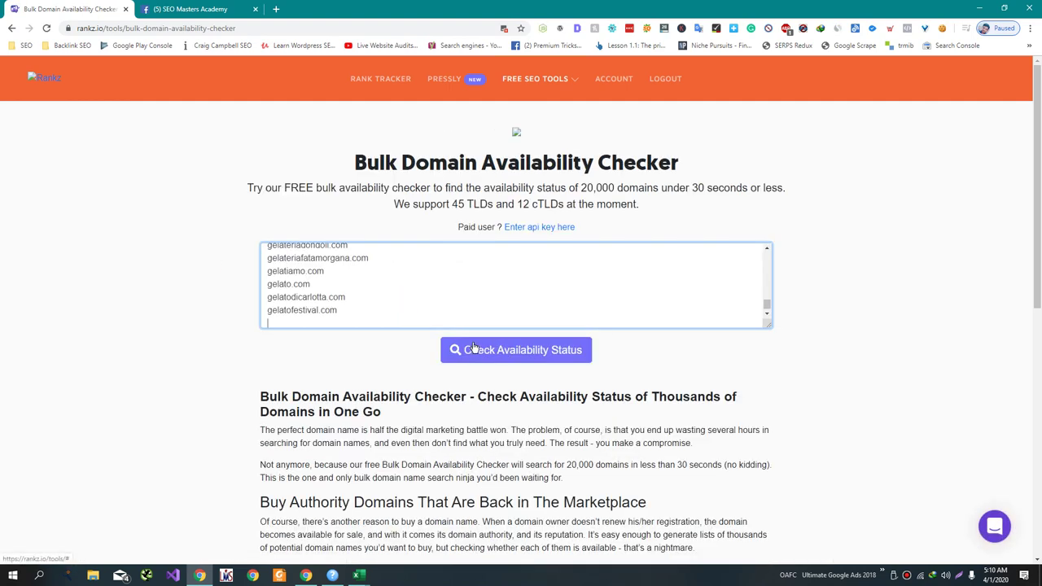
click(465, 351)
Switch to Bulk Moz DA Checker and examine the DA values of the highest-ranked domains
key(alt+Tab)
key(alt+Tab)
key(alt+Tab)
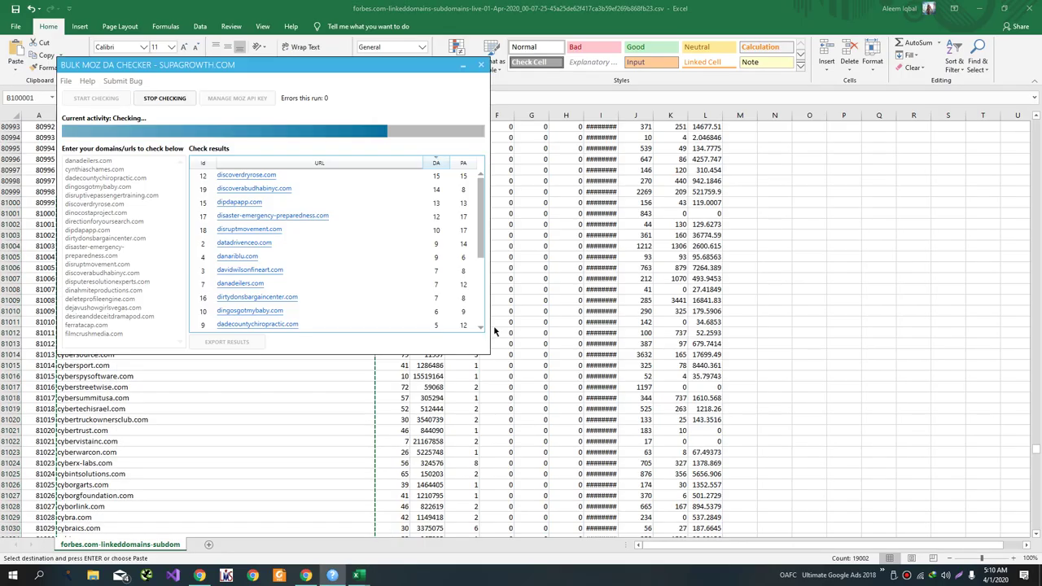
click(430, 229)
click(437, 189)
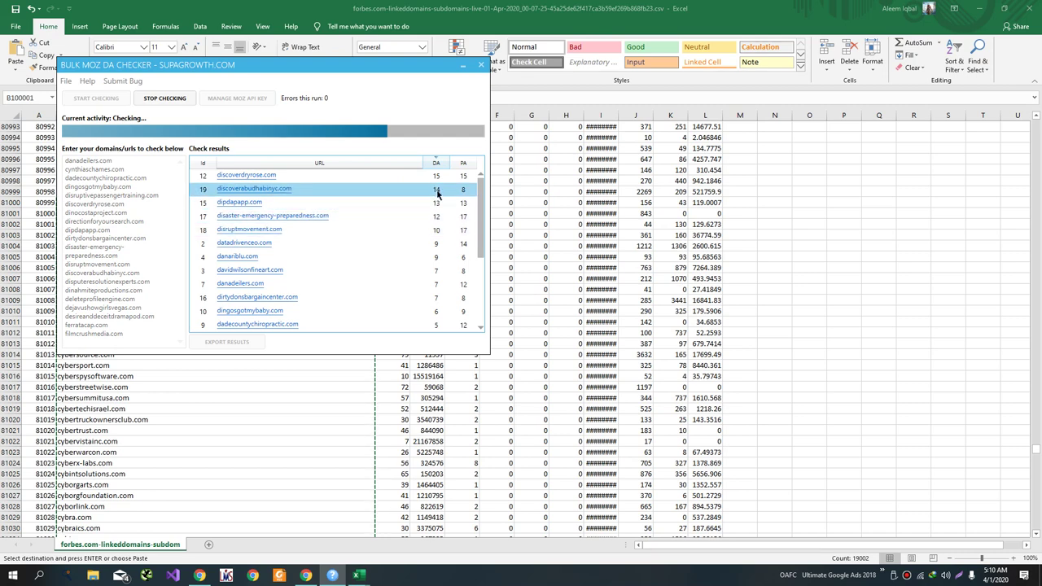
click(440, 203)
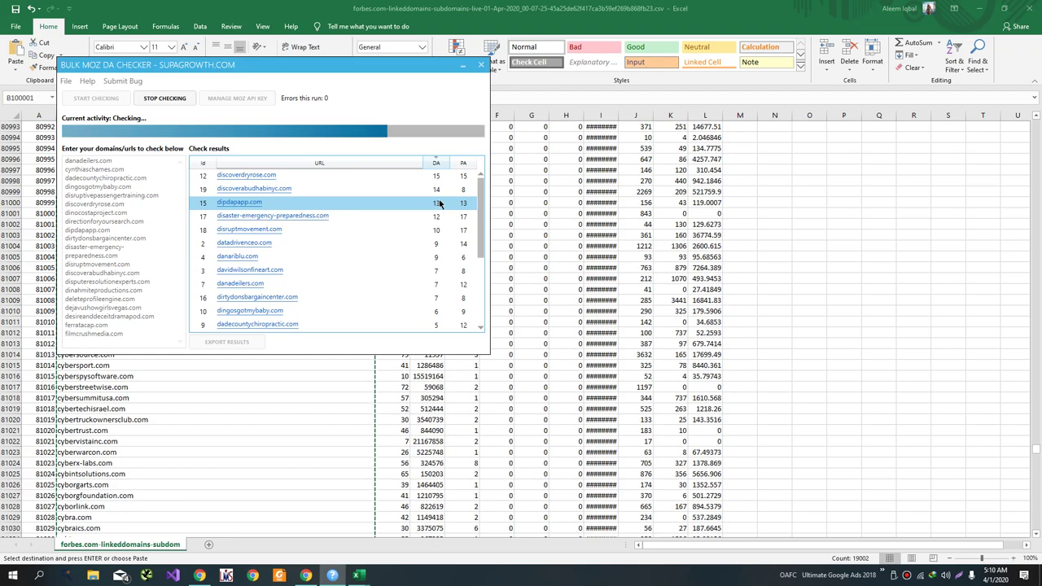
Switch to the Rankz results and look through the list of available domains
key(alt+Tab)
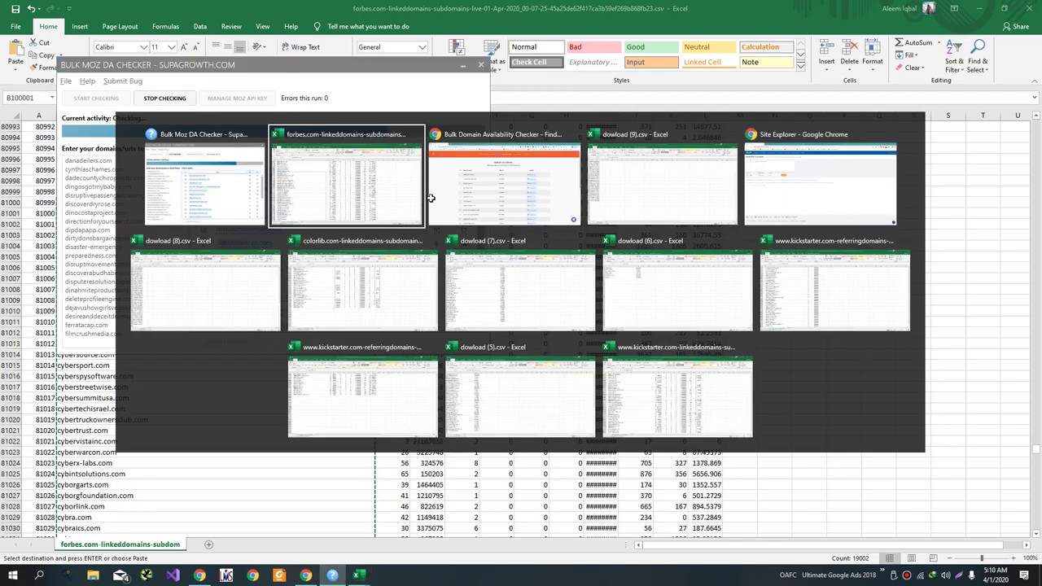
key(alt+Tab)
click(434, 214)
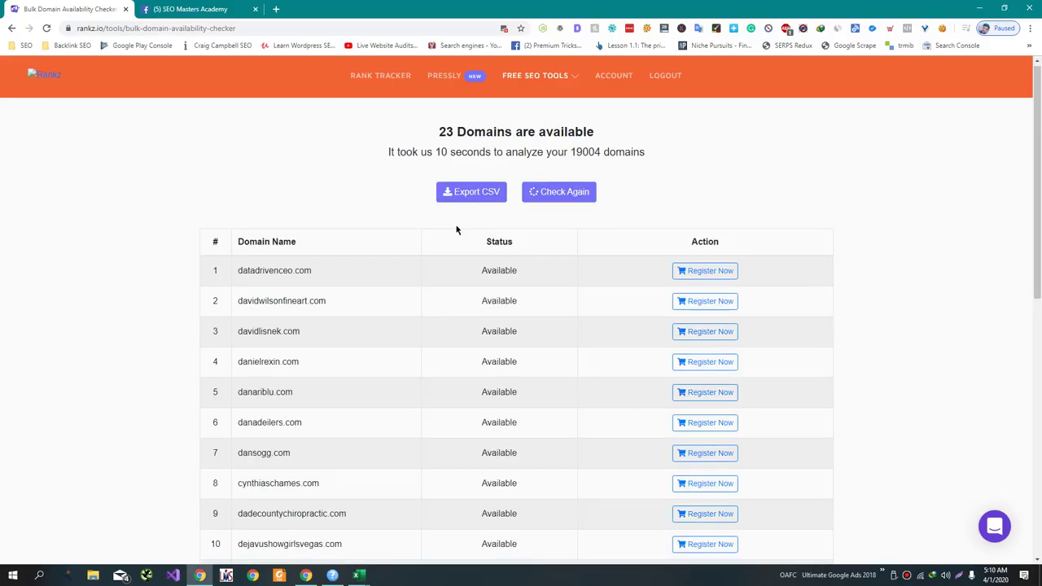
scroll(456, 228, down, 1)
scroll(456, 229, up, 1)
scroll(456, 229, down, 7)
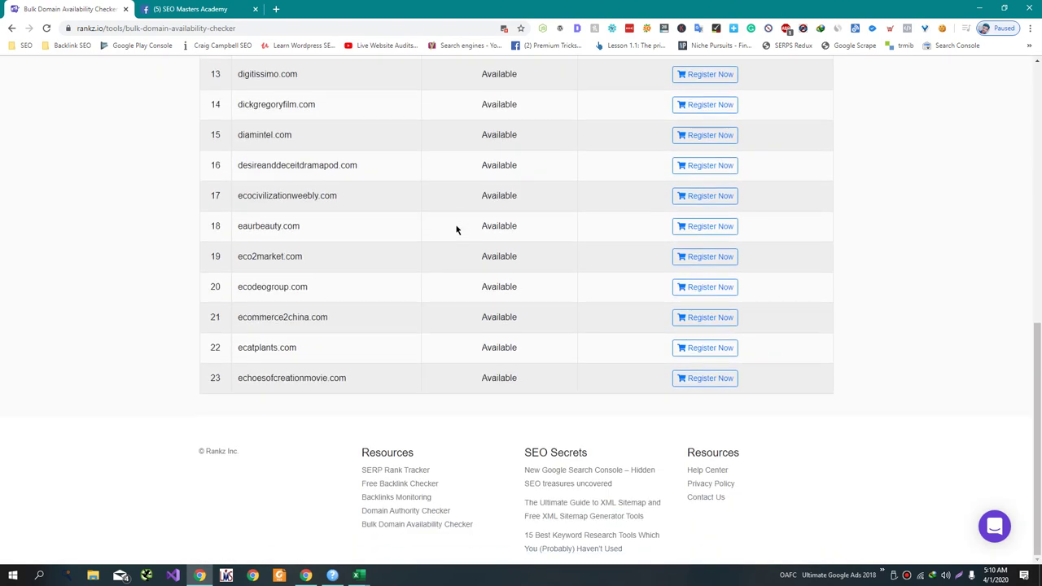
scroll(456, 229, up, 3)
Switch to Bulk Moz DA Checker and export the completed results to Documents as Results.csv
key(alt+Tab)
key(alt+Tab)
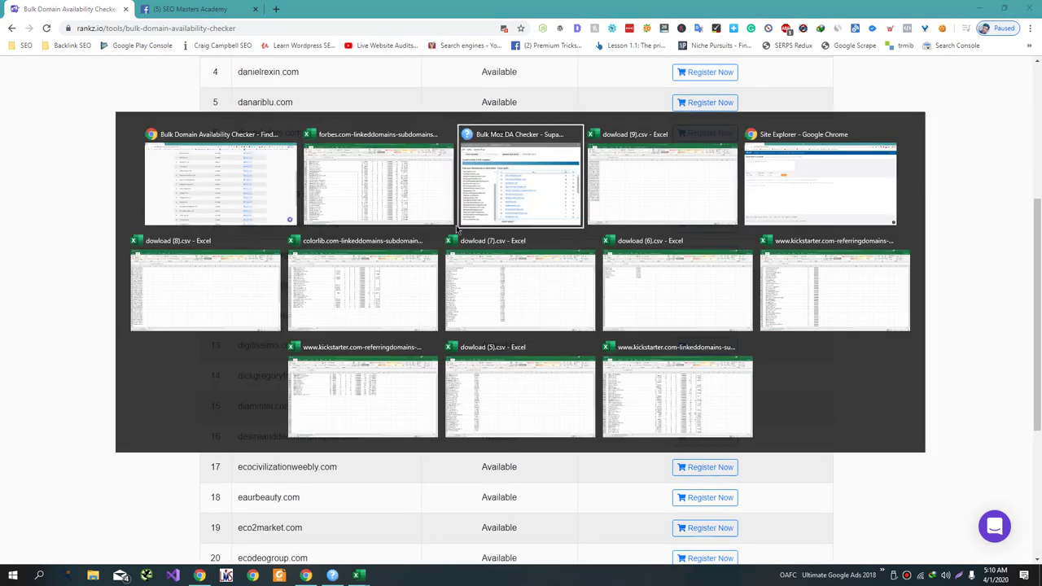
scroll(458, 230, up, 2)
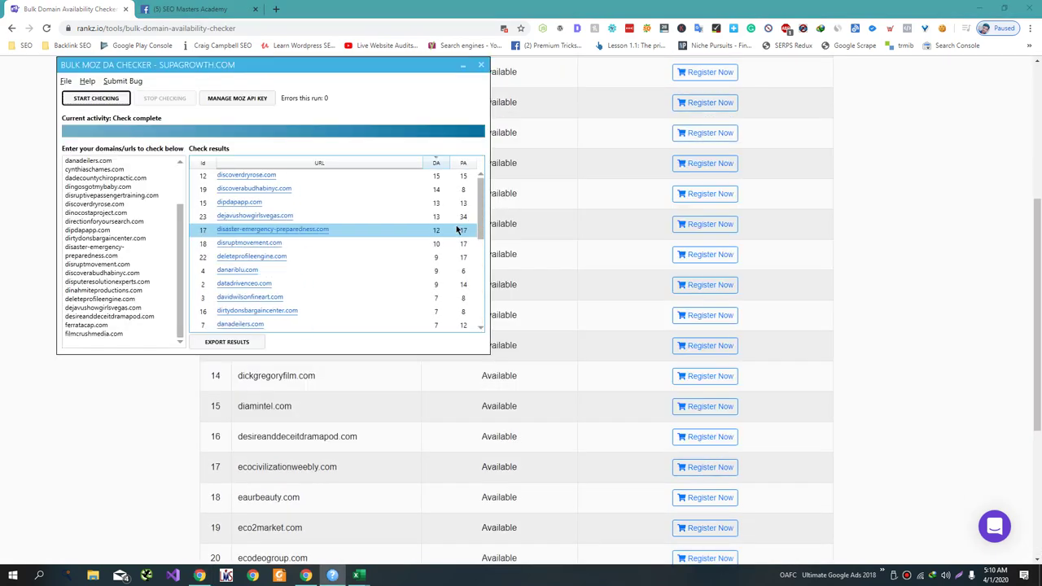
click(250, 342)
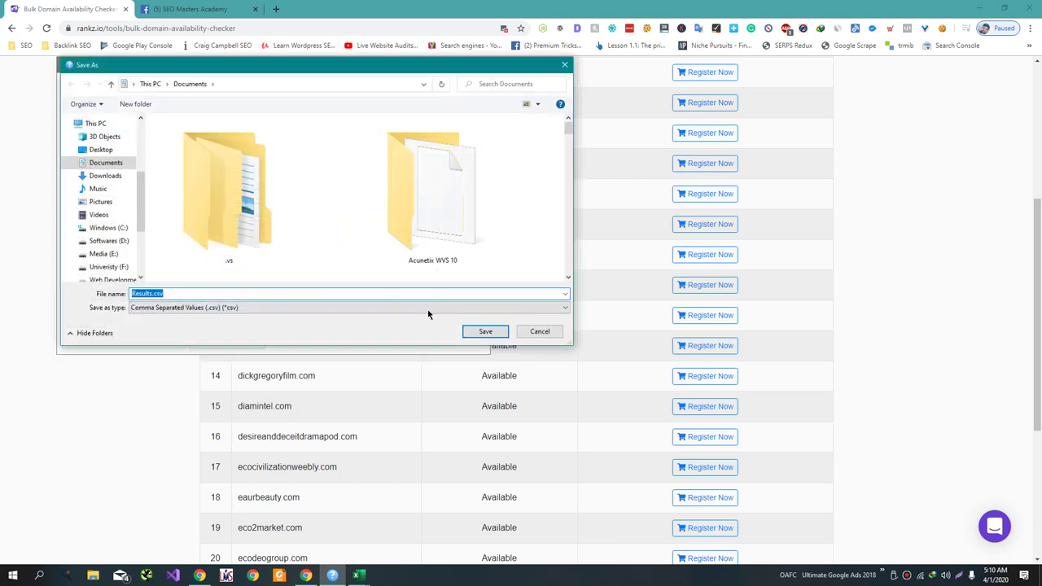
click(477, 331)
key(alt+Tab)
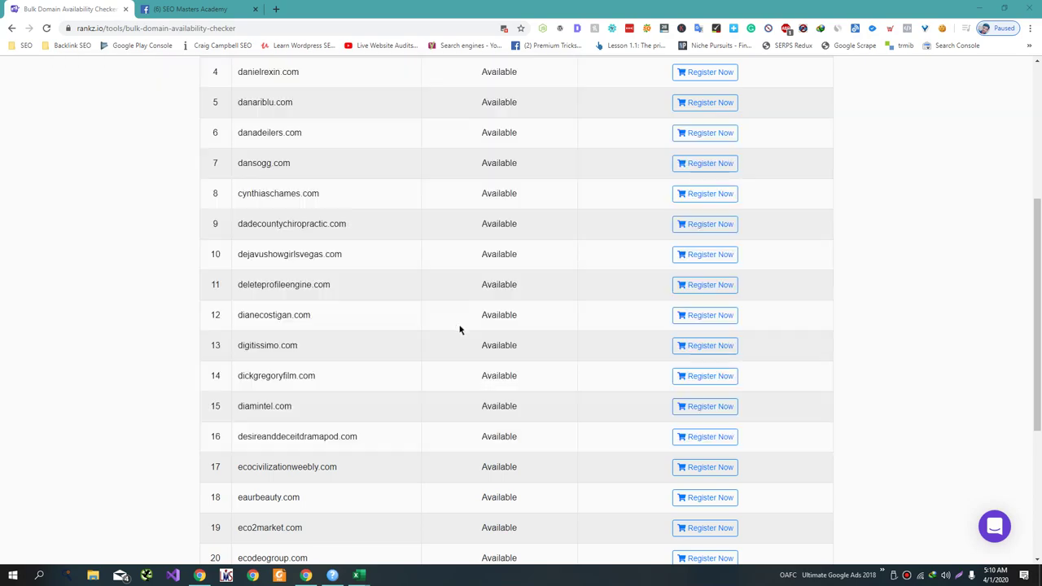
click(554, 327)
Copy the available domains from dowload (9).csv and analyse them in Ahrefs Quick Batch Analysis
key(alt+Tab)
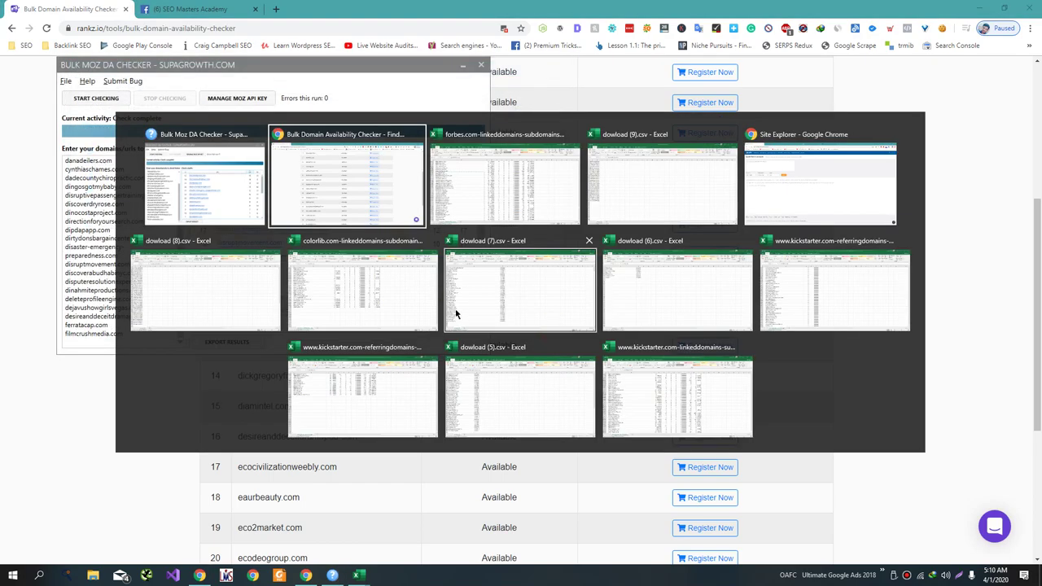
key(alt+Tab)
key(alt+Tab)
key(alt+Tab)
key(alt+Tab)
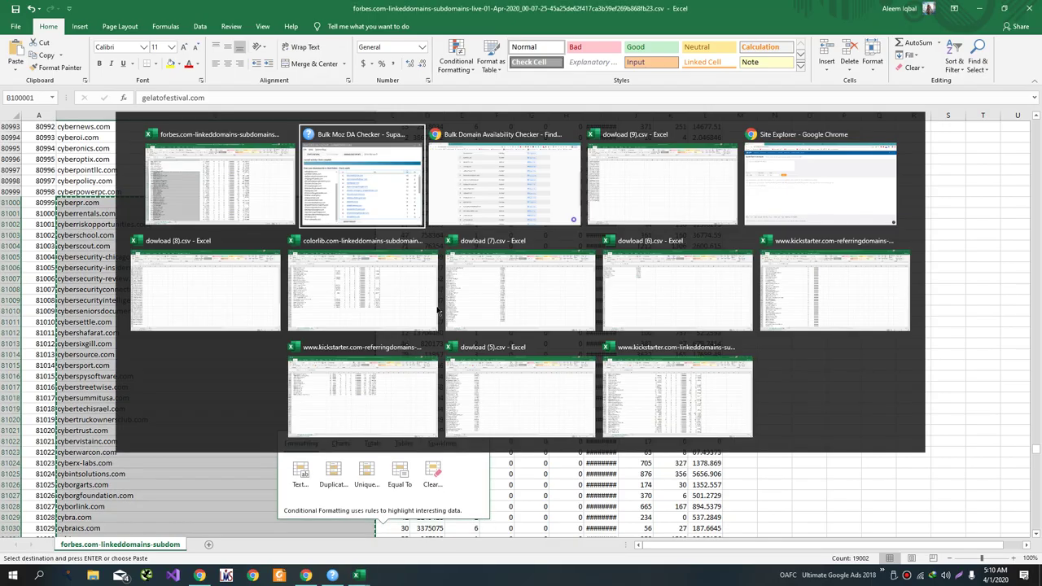
key(alt+Tab)
key(alt+Tab)
key(alt+Tab)
key(alt+Tab)
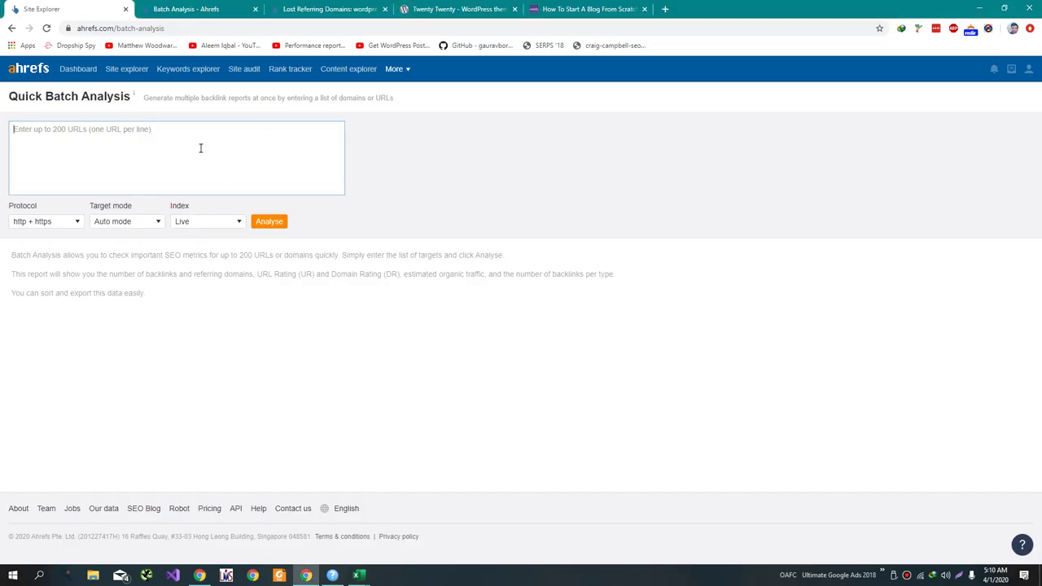
click(199, 144)
key(ctrl+v)
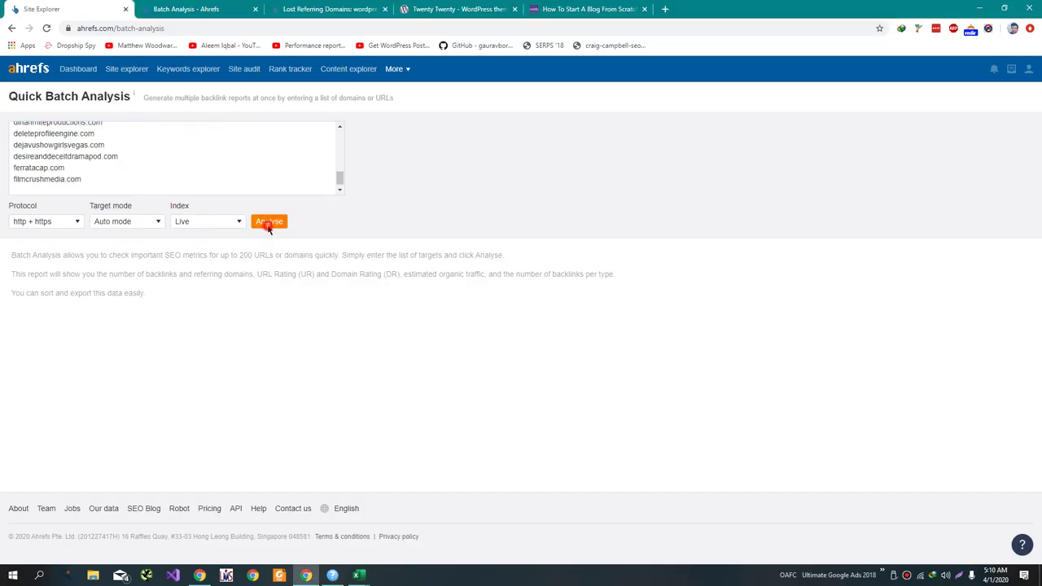
View the Moz DA results, return to Ahrefs, and sort the batch analysis by DR in descending order
key(alt+Tab)
key(alt+Tab)
key(alt+Tab)
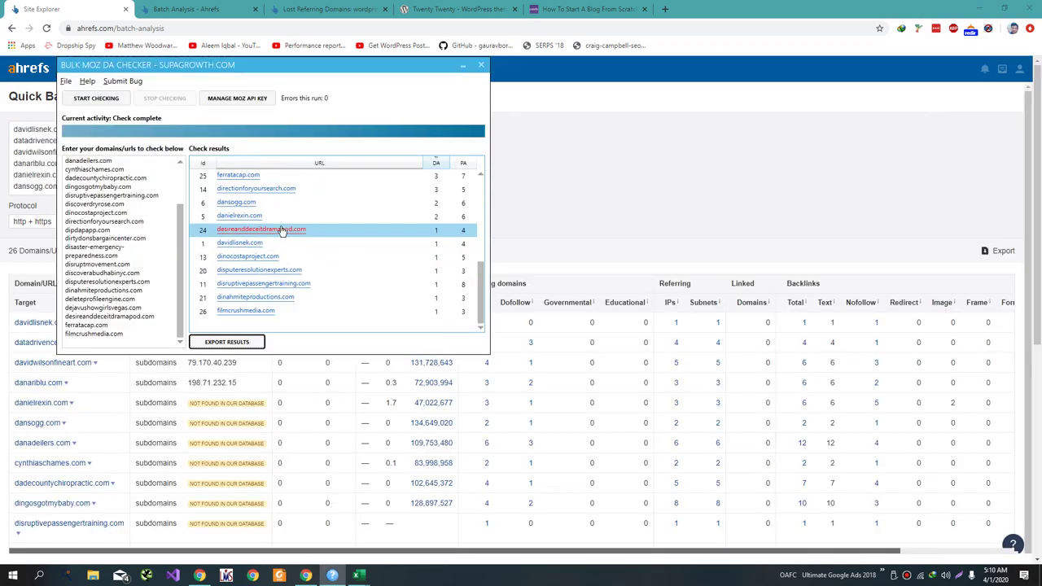
key(alt+Tab)
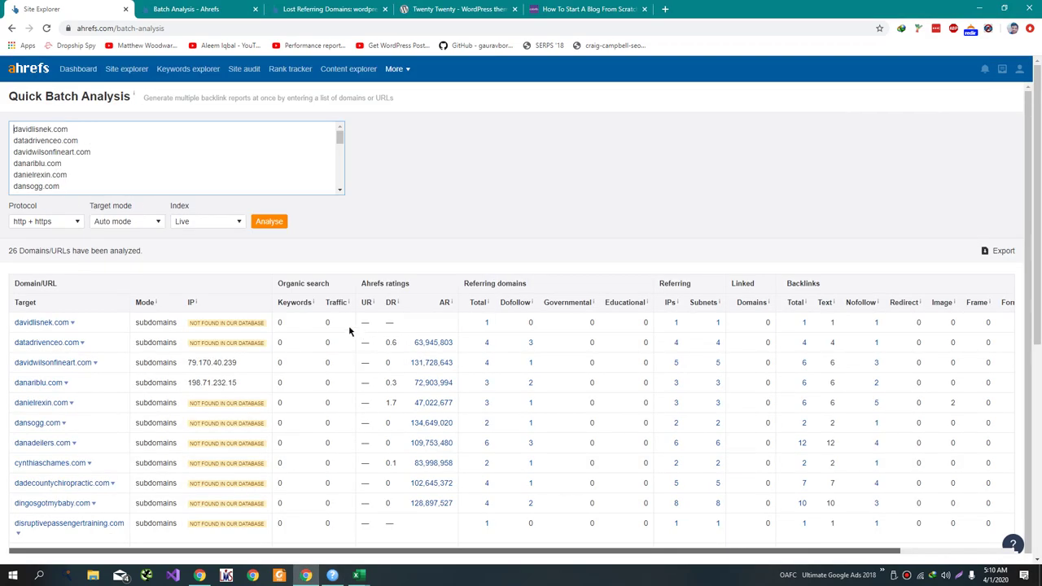
click(388, 305)
click(388, 304)
Switch to the SEO Masters Academy Facebook group and start a new post with a file attachment
key(alt+Tab)
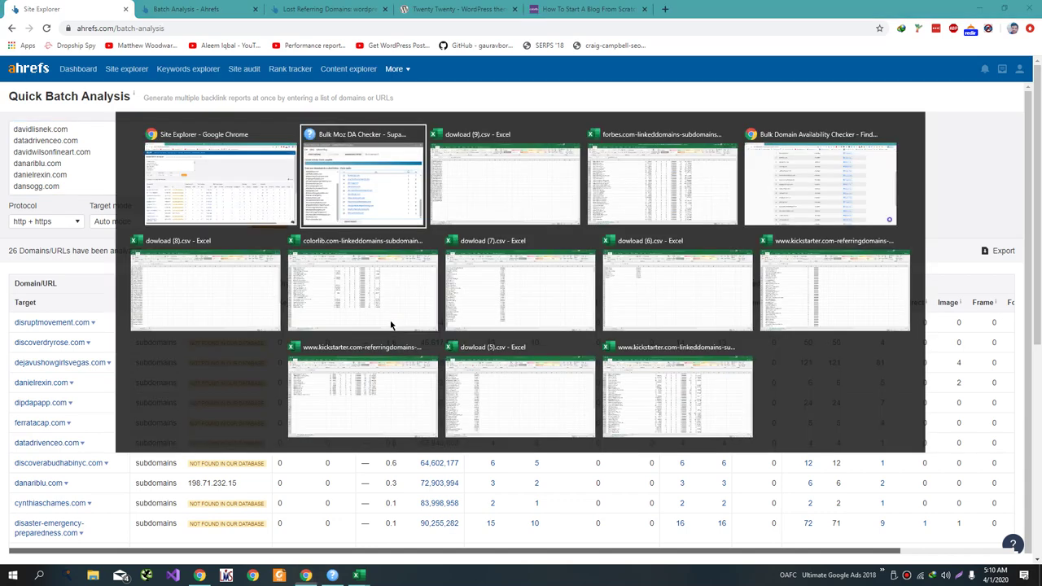
key(alt+Tab)
key(alt+Tab)
key(alt+Tab)
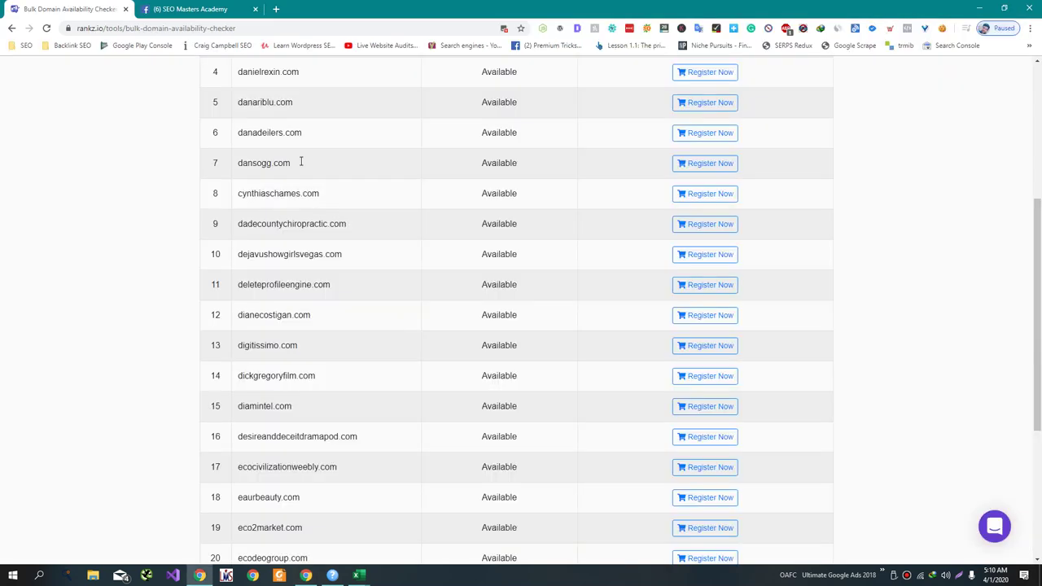
click(203, 9)
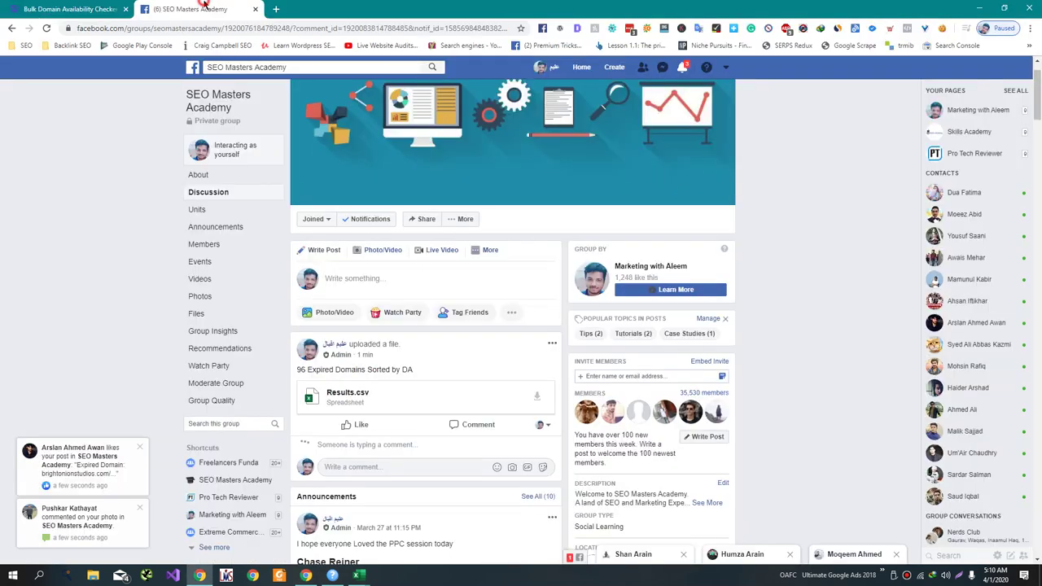
click(519, 313)
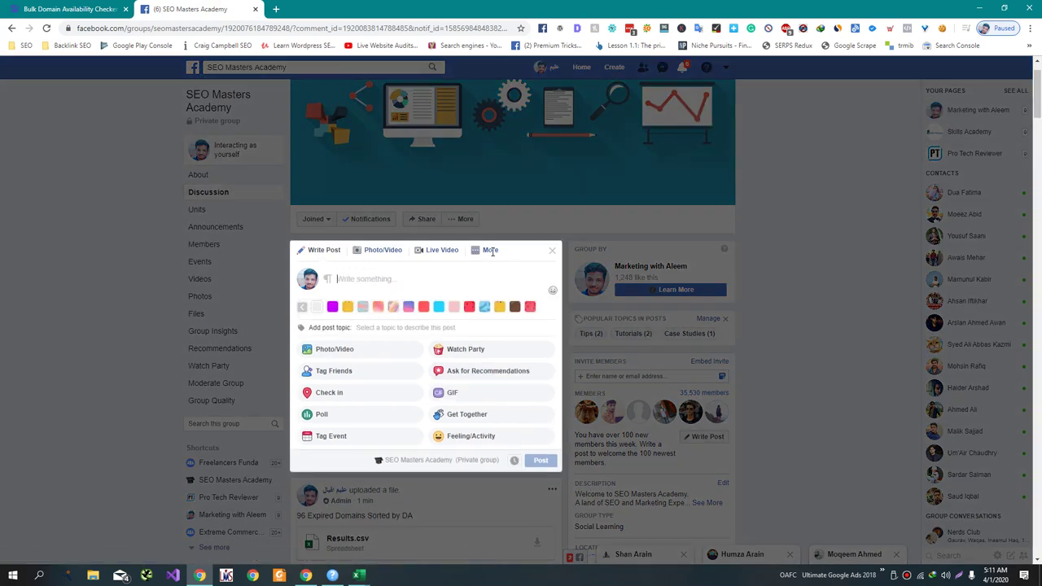
click(486, 251)
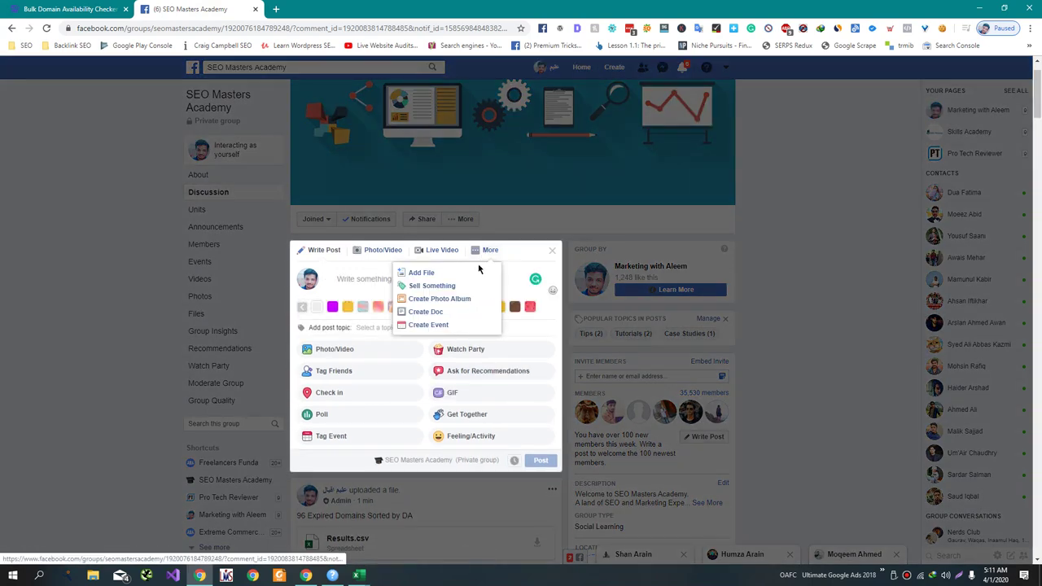
Review the Moz check results in Bulk Moz DA Checker, from the lowest to the highest DA
key(alt+Tab)
key(alt+Tab)
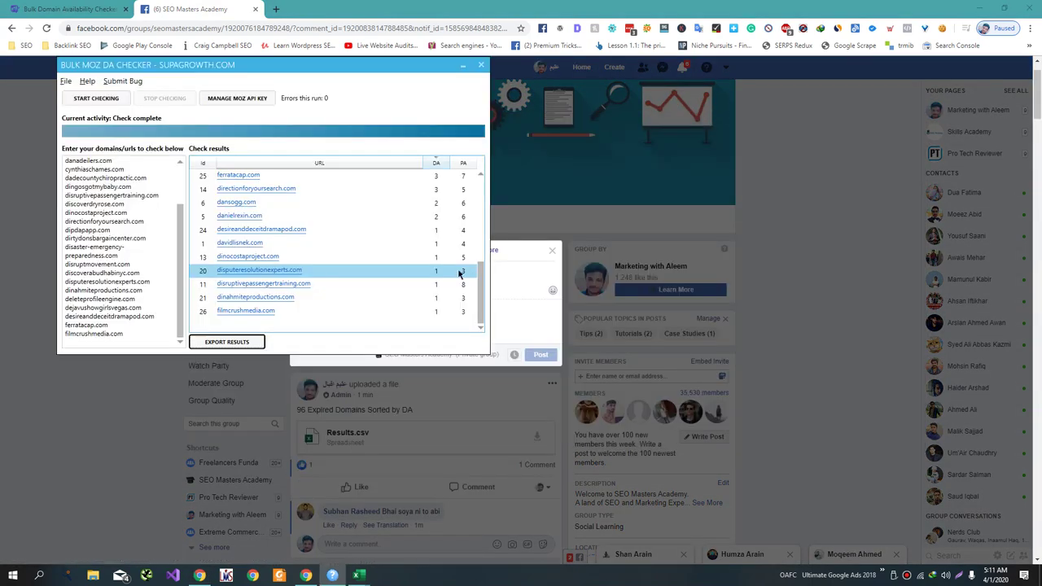
click(395, 258)
click(331, 206)
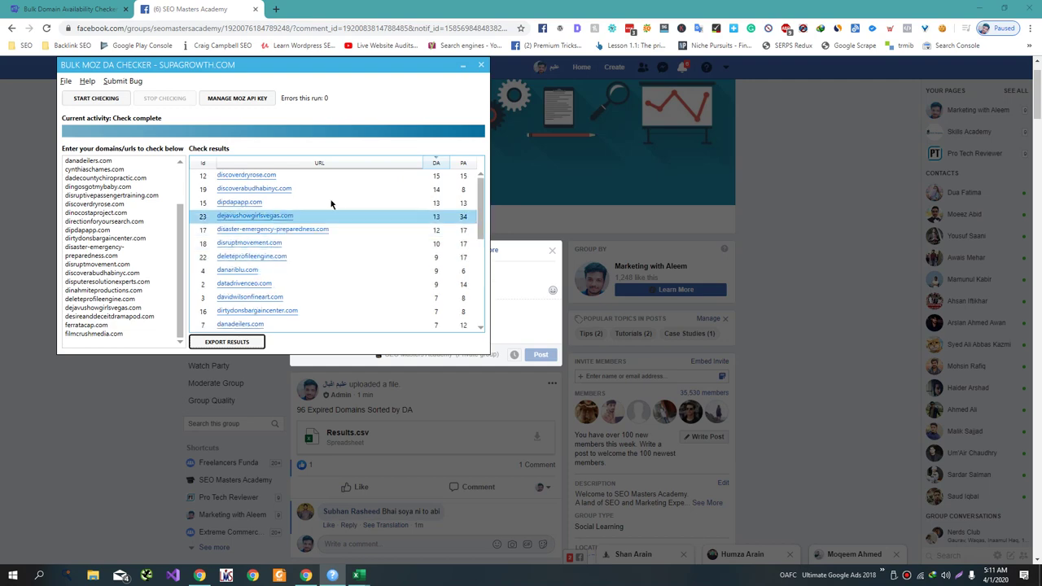
click(280, 175)
click(197, 191)
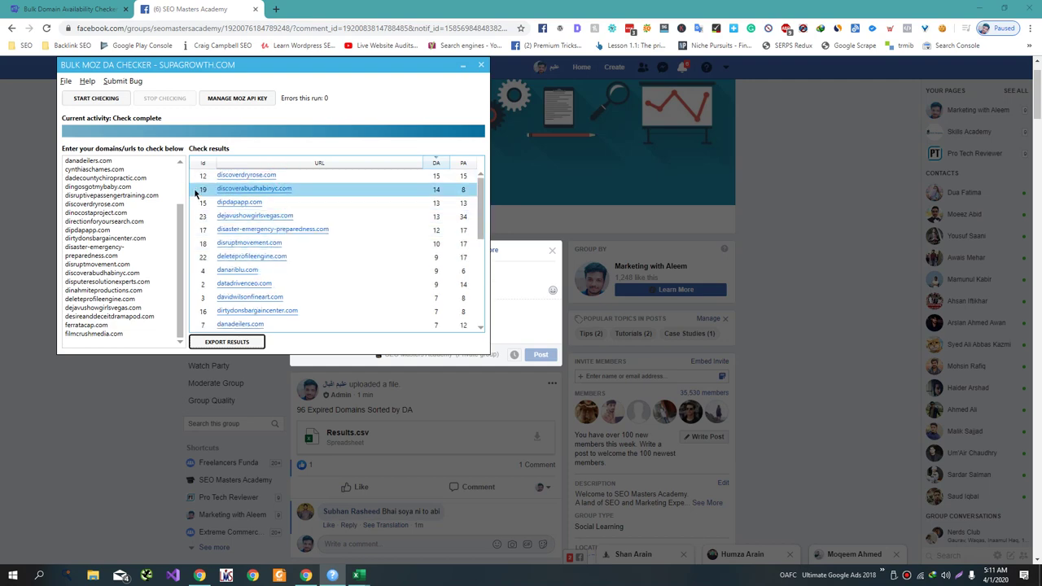
Inspect the domain list in Ahrefs Quick Batch Analysis, selecting its first domain, and check back on the Facebook post
key(alt+Tab)
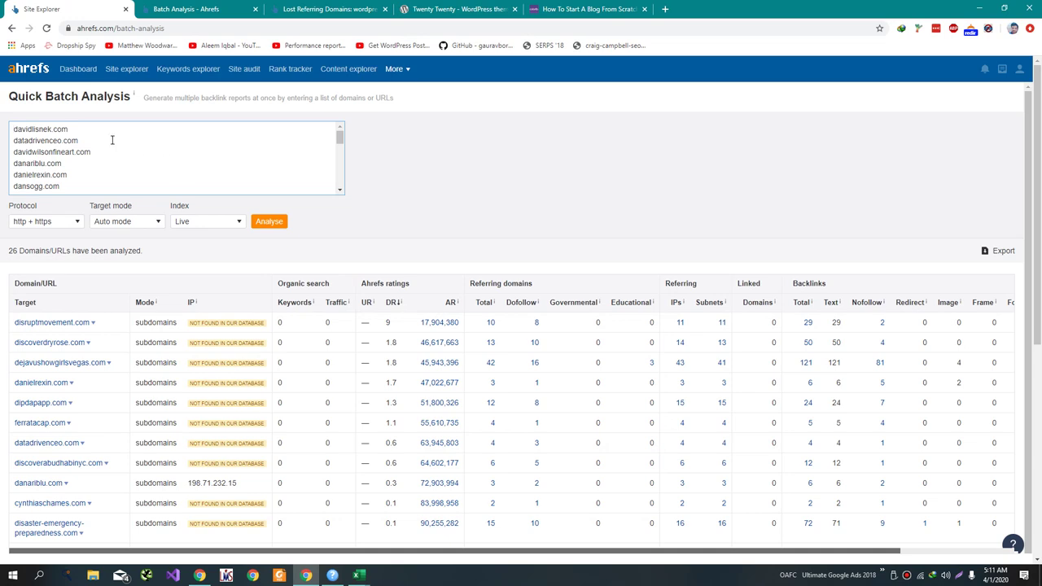
double_click(80, 130)
key(alt+Tab)
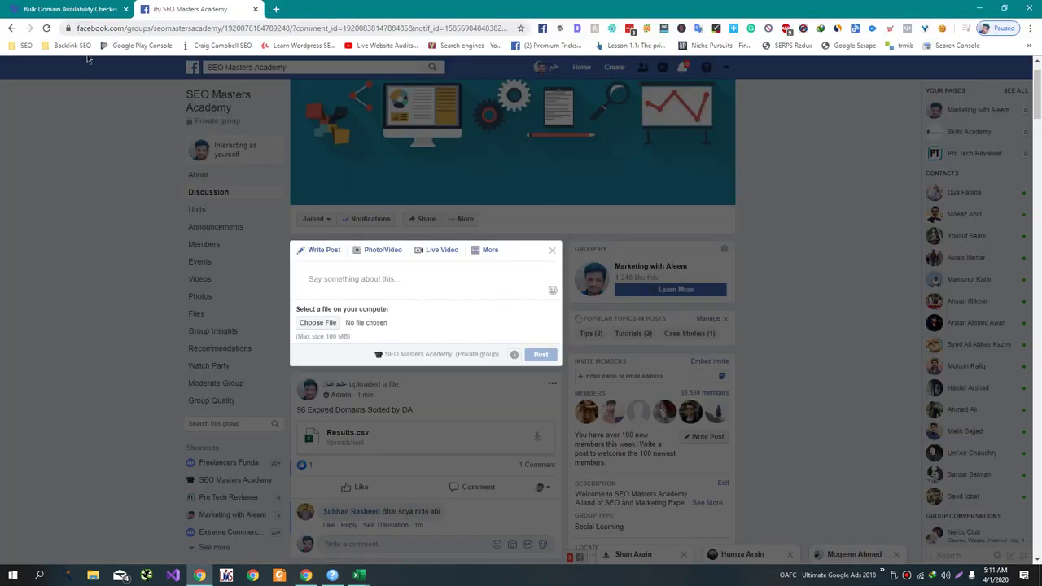
key(alt+Tab)
key(Tab)
key(alt+Tab)
key(alt+Tab)
key(Tab)
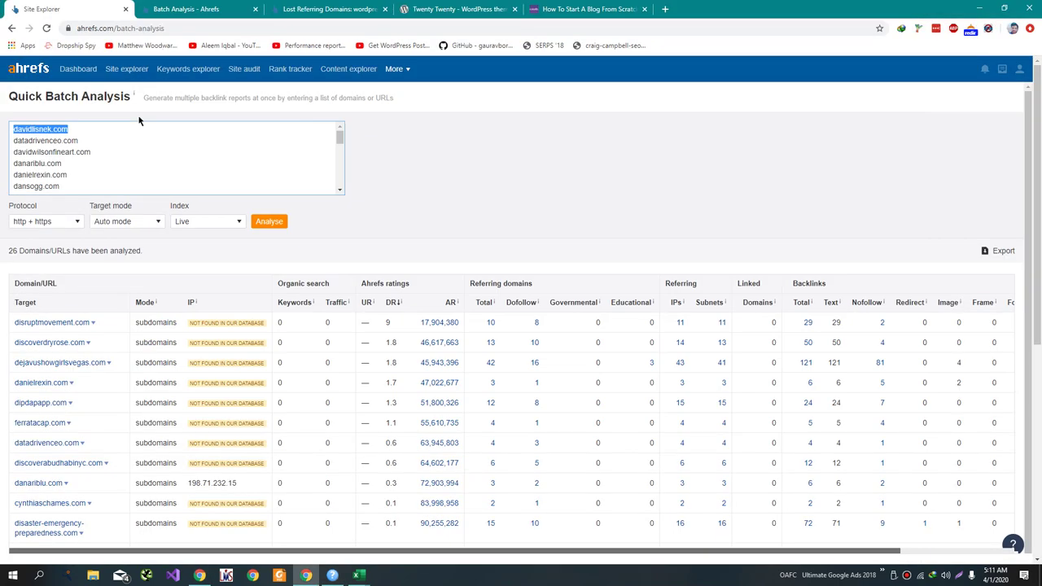
Search Fiverr for "forbes 301" and examine the offers and prices of the expired-domain and 301-redirect backlink gigs
key(ctrl+t)
text(fiv)
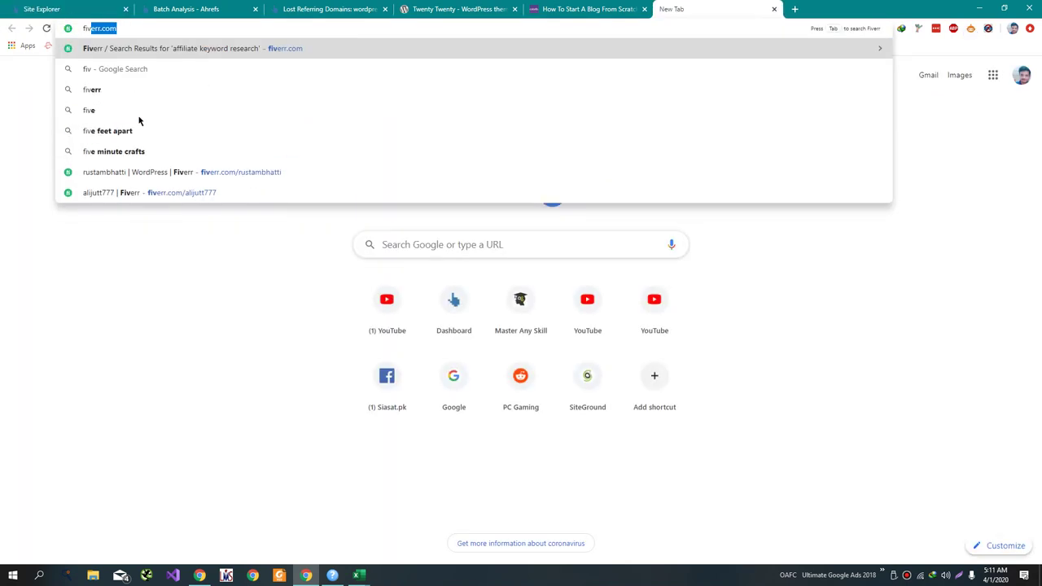
key(Return)
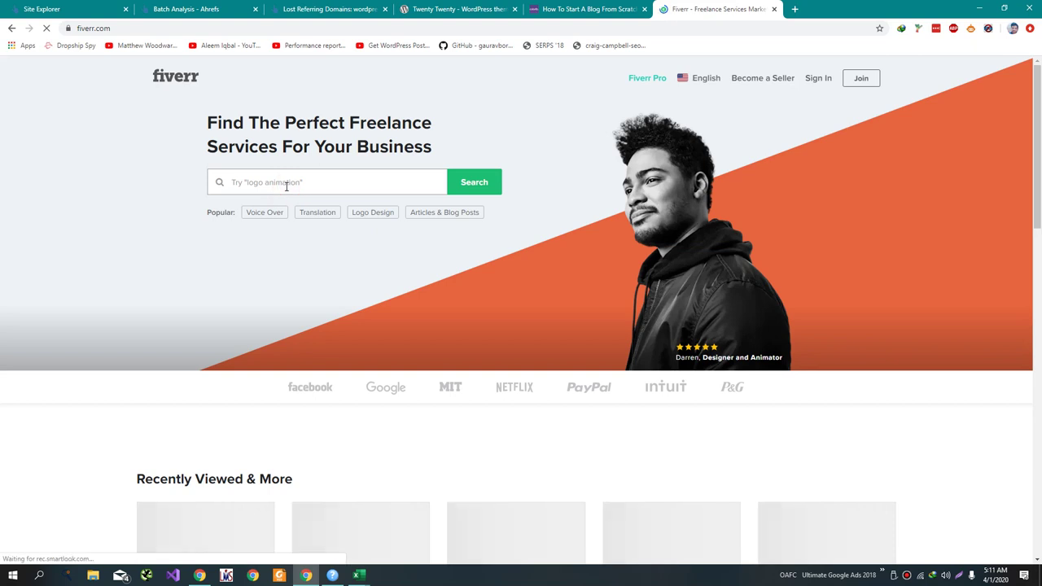
click(281, 182)
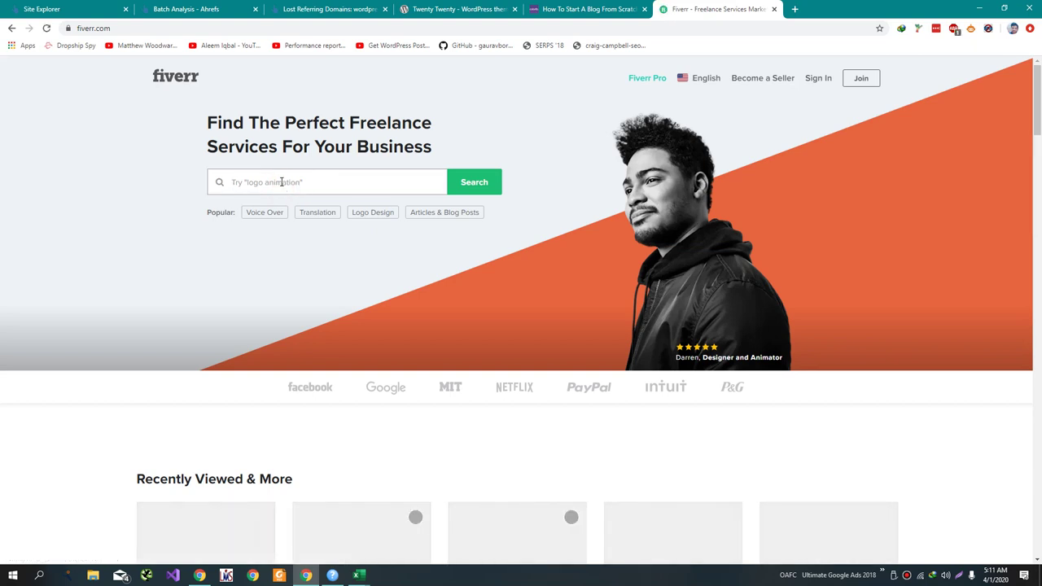
text(forbes 301)
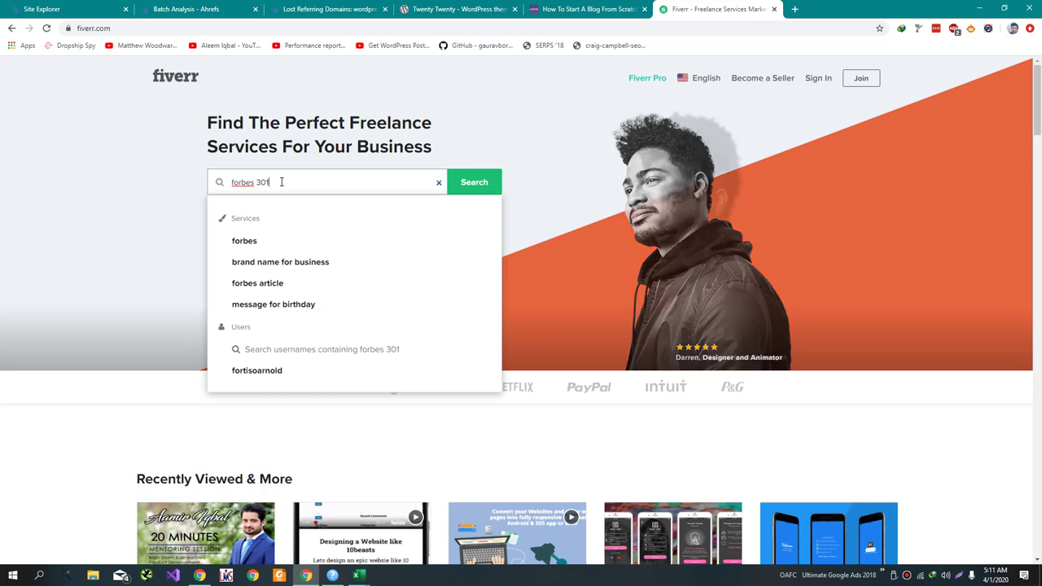
key(Return)
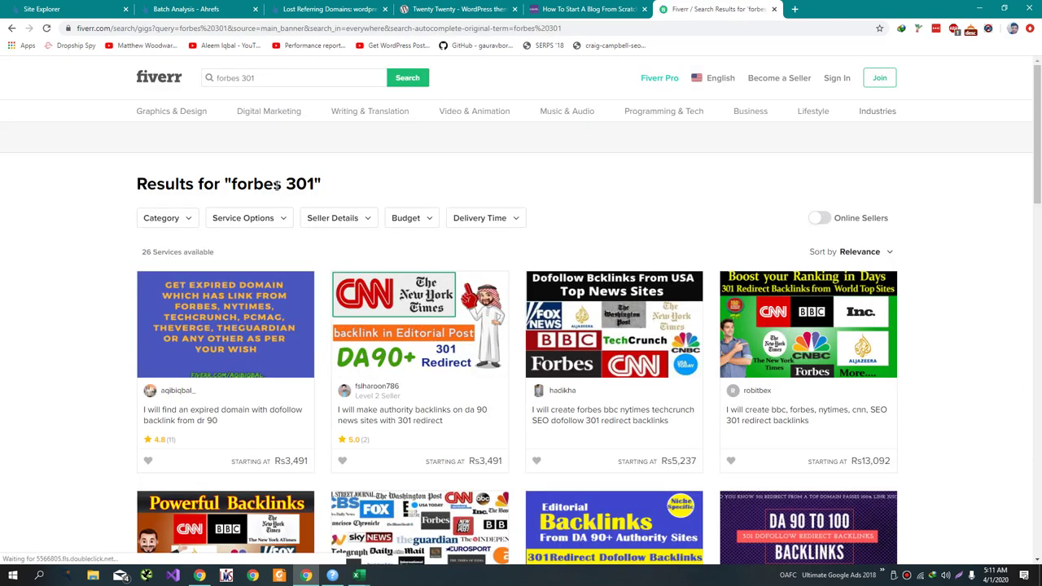
scroll(242, 285, down, 2)
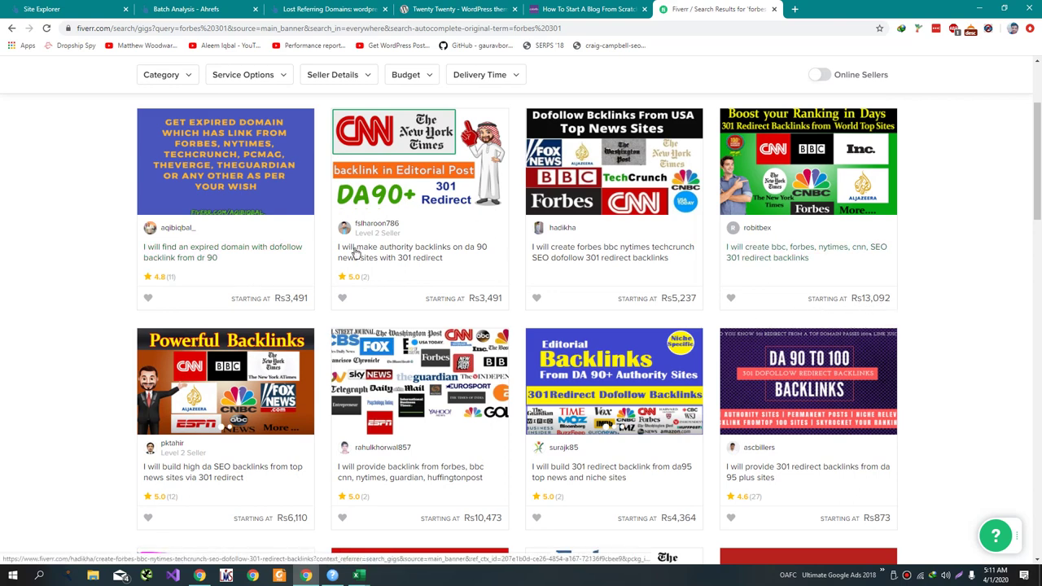
scroll(269, 342, down, 1)
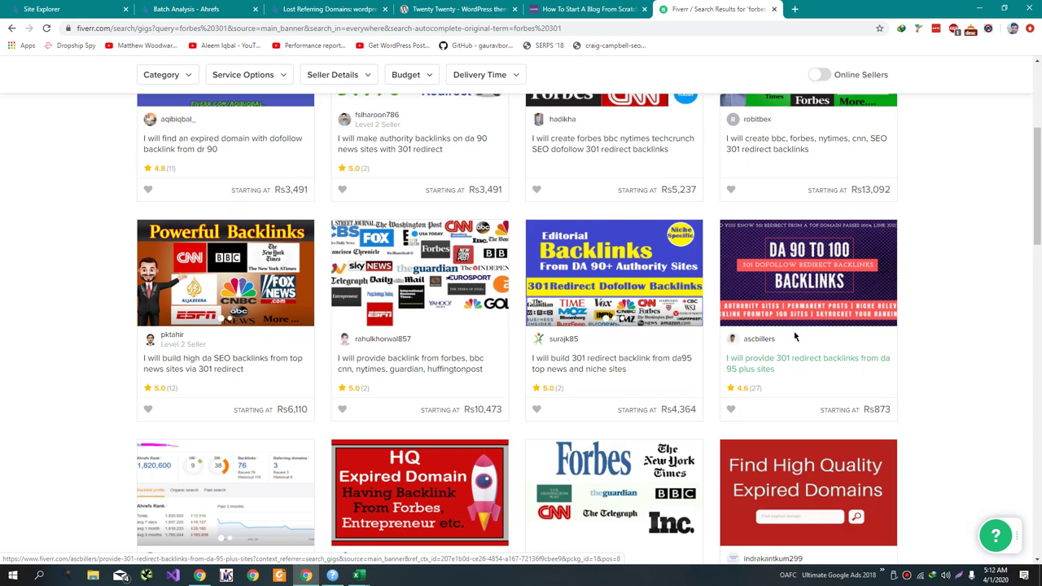
scroll(790, 359, down, 3)
scroll(586, 311, down, 3)
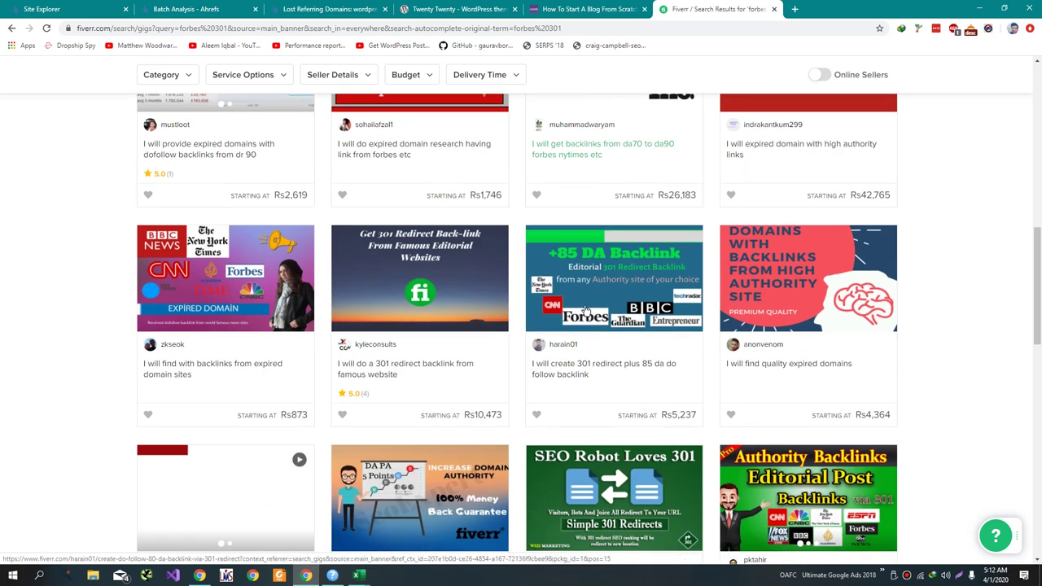
scroll(585, 310, up, 7)
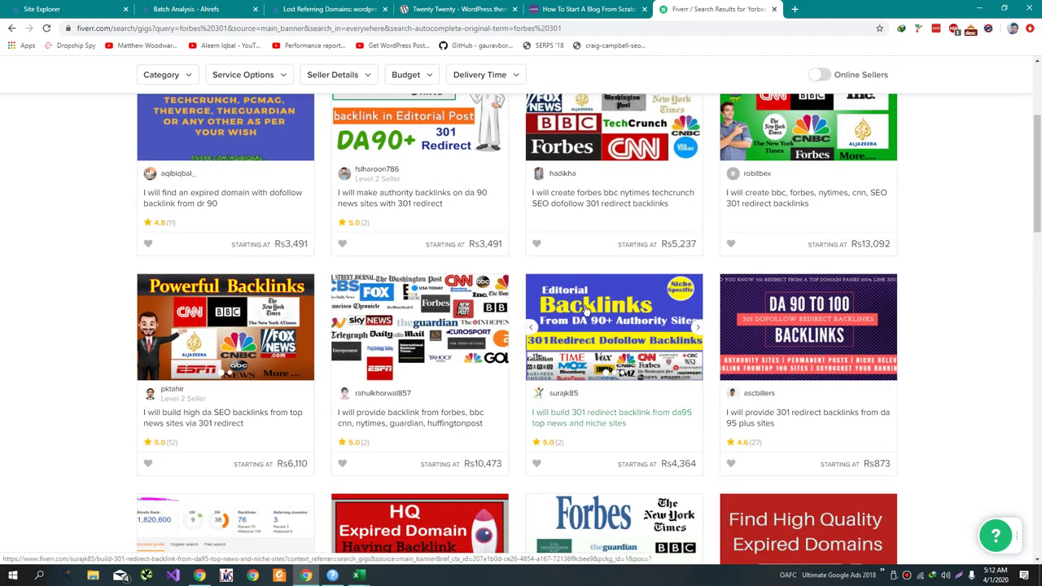
Switch to Bulk Moz DA Checker and review the check results across the whole domain list
key(alt+Tab)
key(alt+Tab)
key(alt+Tab)
key(Tab)
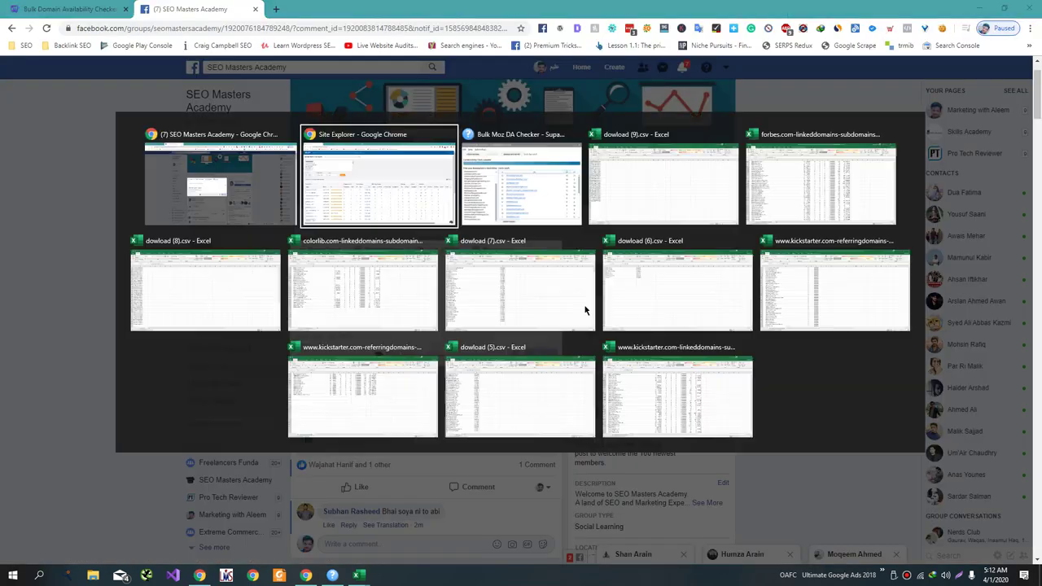
click(423, 300)
scroll(422, 306, up, 1)
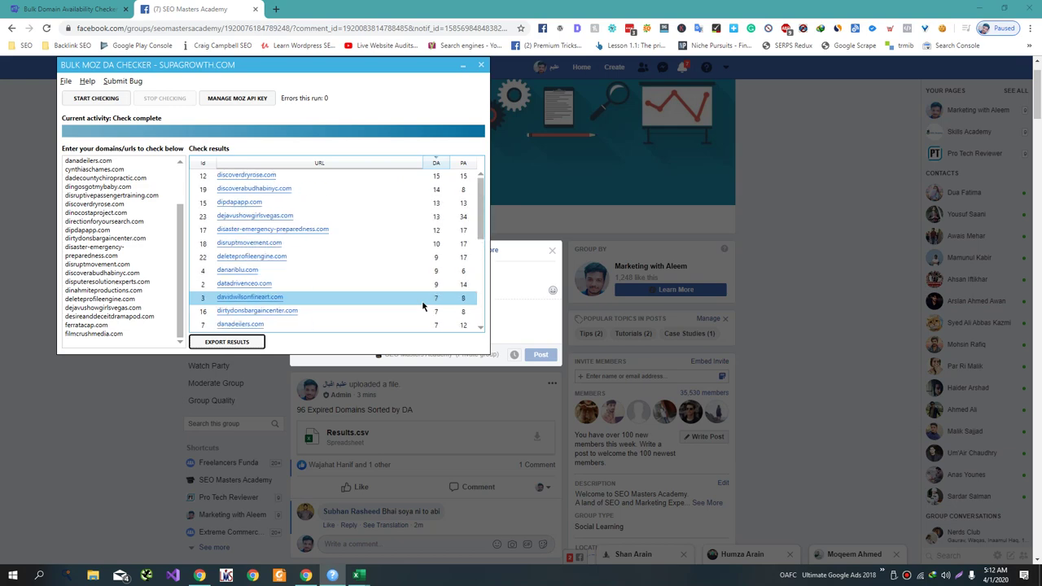
scroll(423, 305, down, 5)
scroll(423, 305, up, 5)
scroll(418, 293, down, 5)
Return to the SEO Masters Academy post and attach Results.csv from the Documents folder
key(alt+Tab)
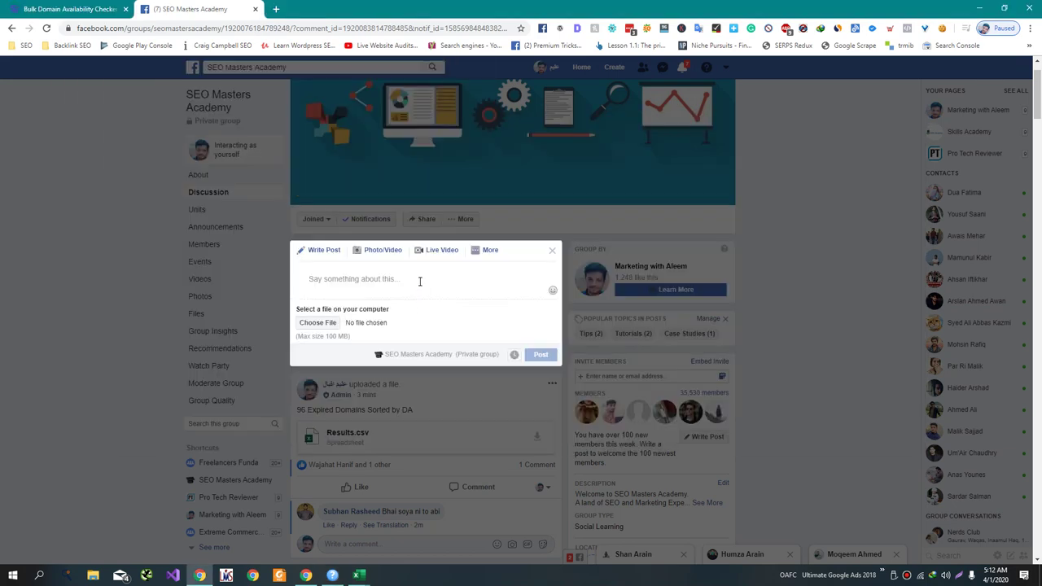
click(316, 323)
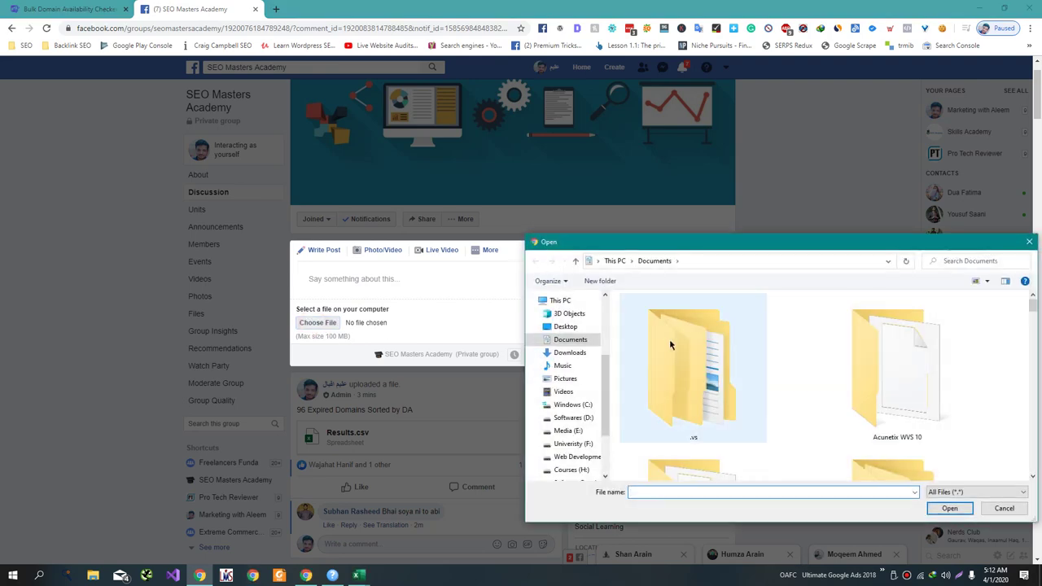
scroll(724, 344, down, 3)
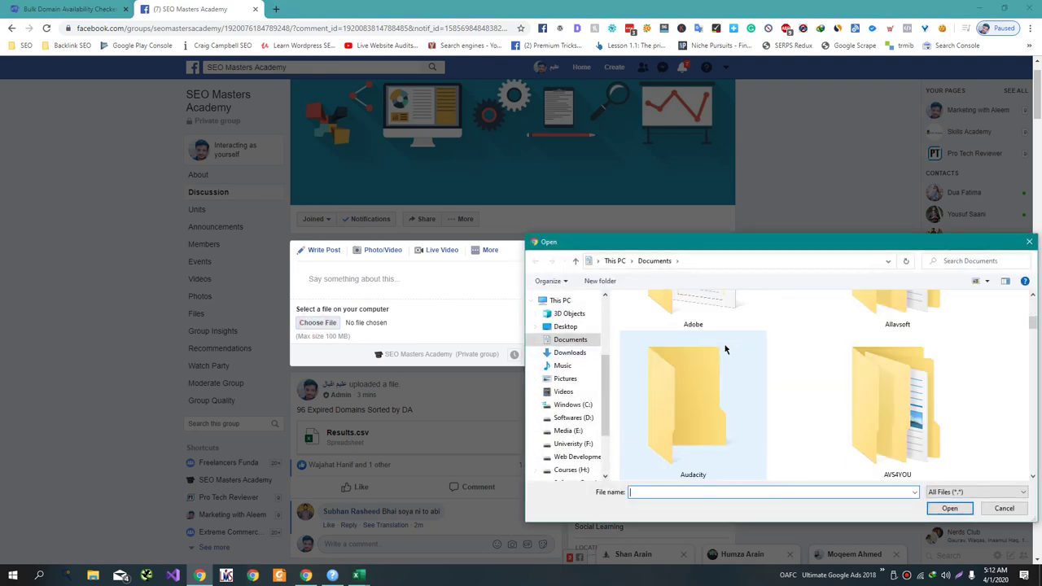
click(564, 327)
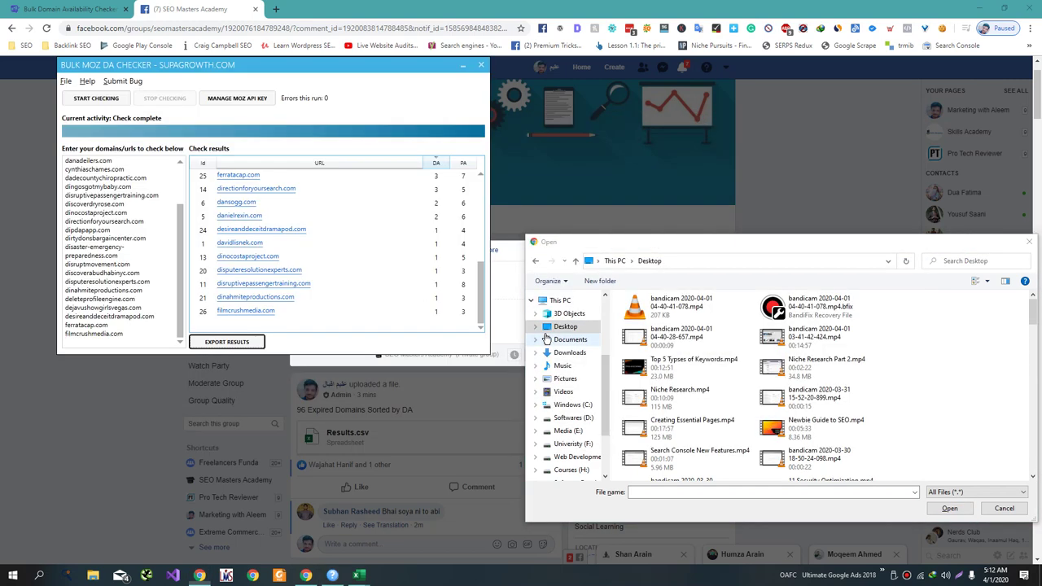
click(561, 346)
scroll(680, 337, down, 10)
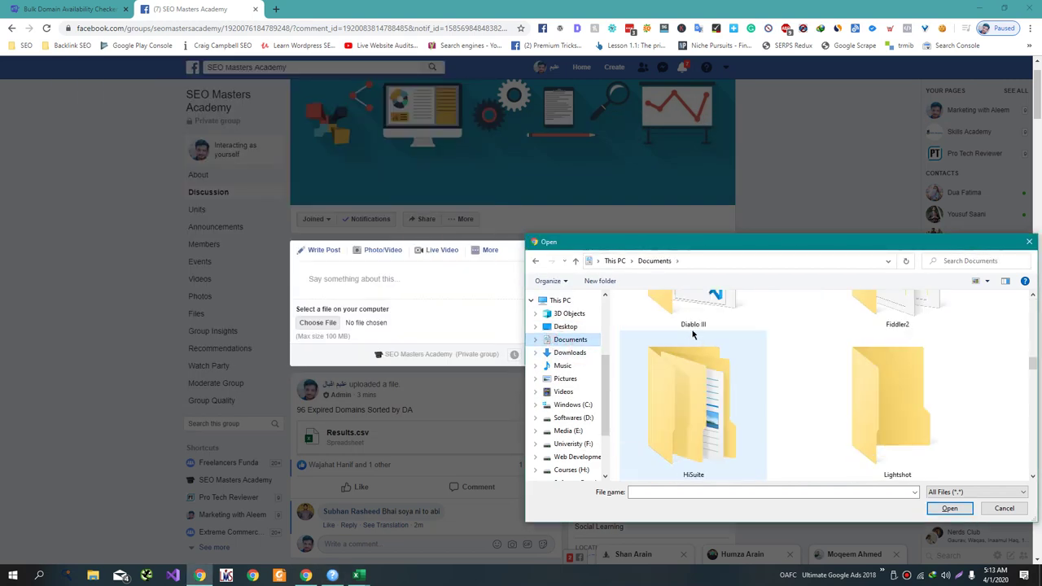
scroll(693, 333, up, 5)
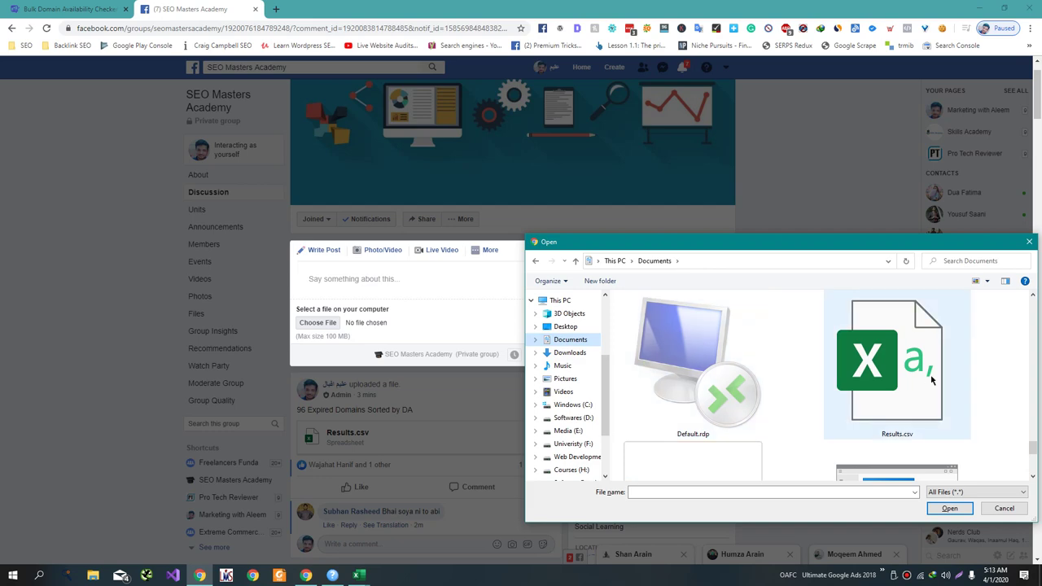
double_click(896, 366)
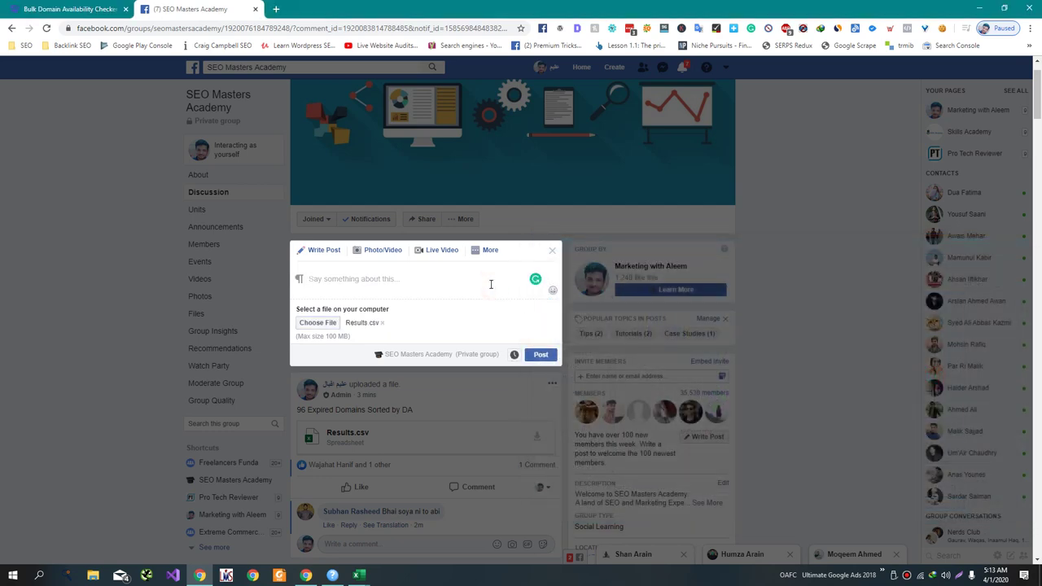
Caption the file post "26 Expired Domains with Forbes Backlinks Sorted by DA" and publish it to the group
key(alt+Tab)
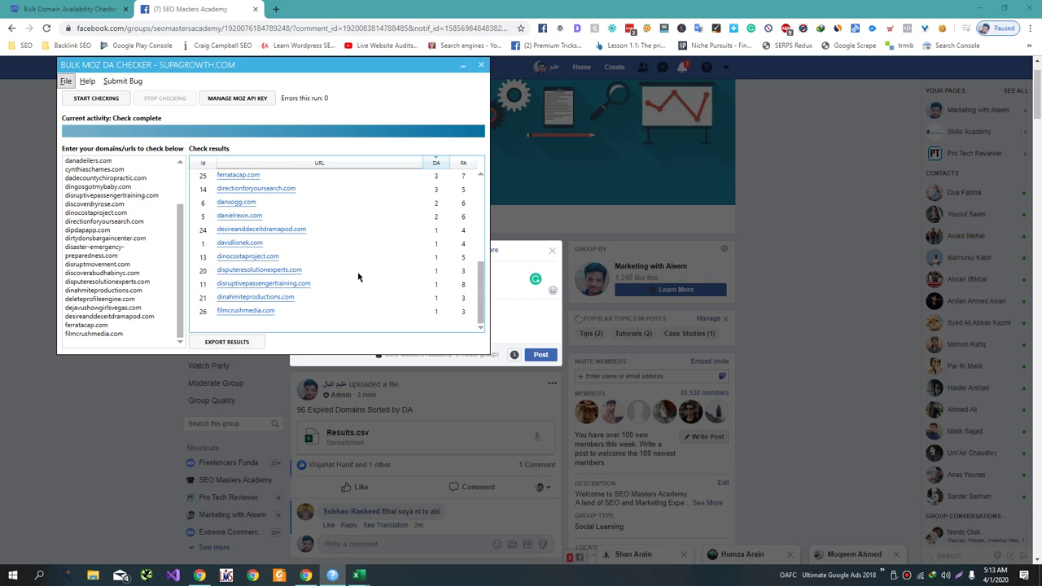
key(alt+Tab)
text(26)
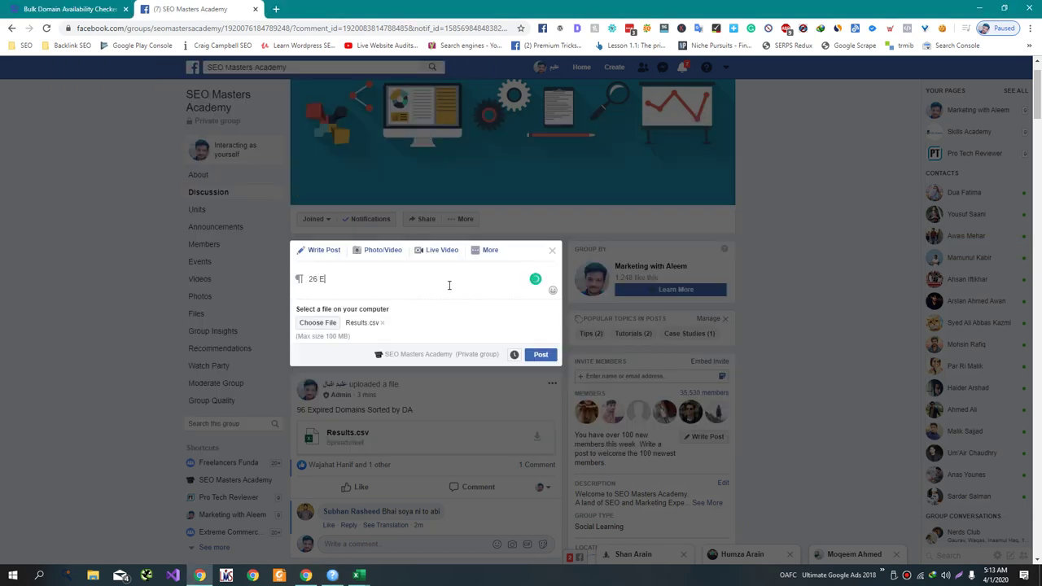
text( Expired Domains with Forbes Backlinks Sorted by DA)
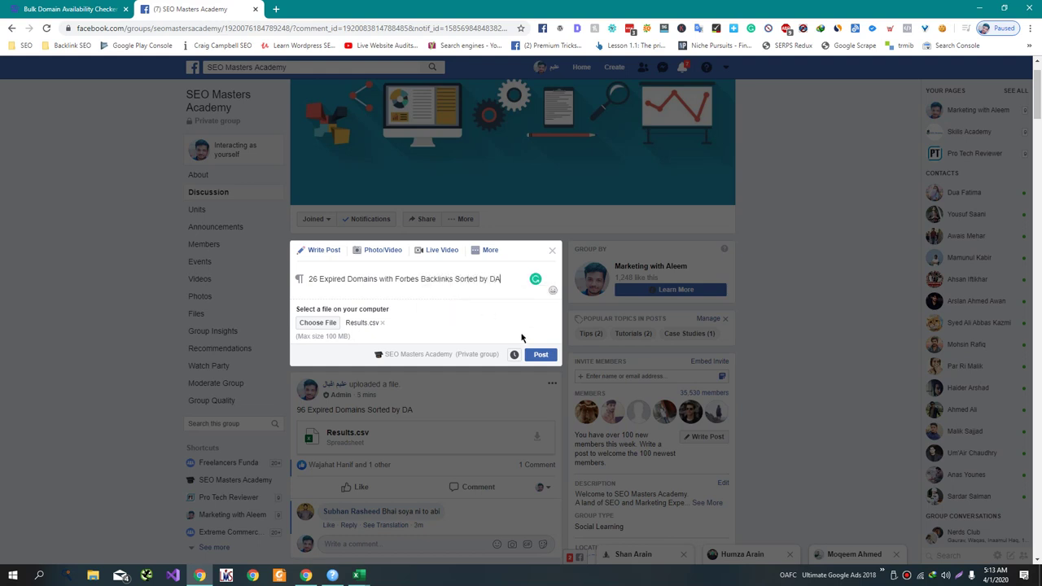
click(541, 354)
Switch to the forbes.com-linkeddomains workbook in Excel and copy the domains from catvacay.com through cyberpowerpc.com, cells B71702 to B80999
mouse_move(357, 575)
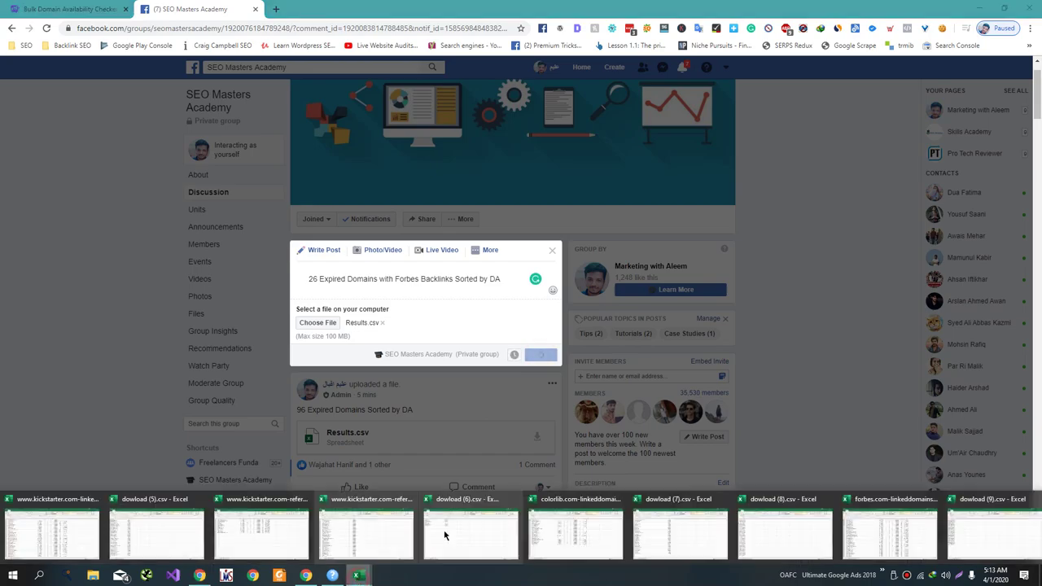
mouse_move(992, 519)
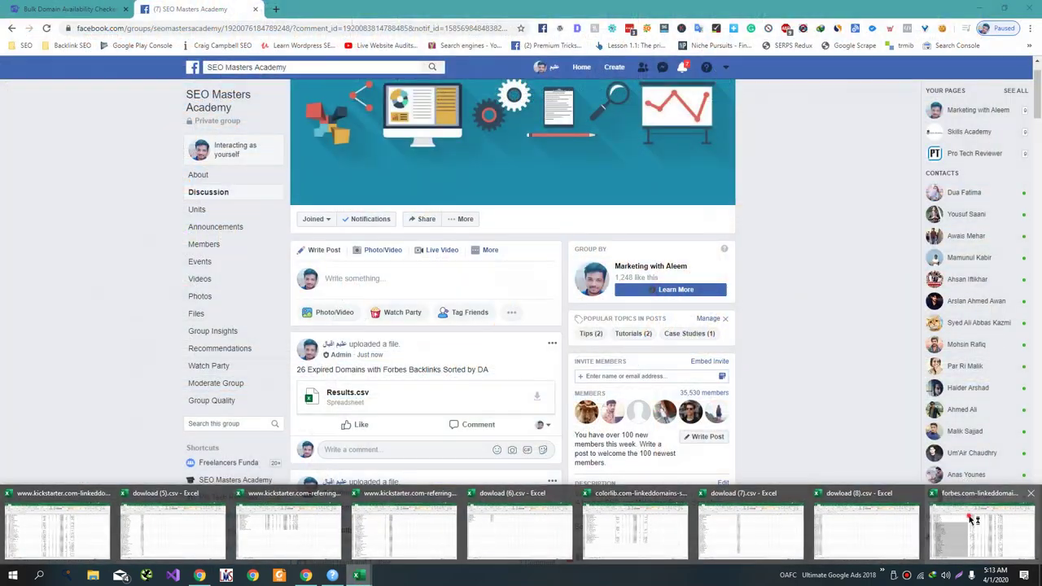
click(890, 533)
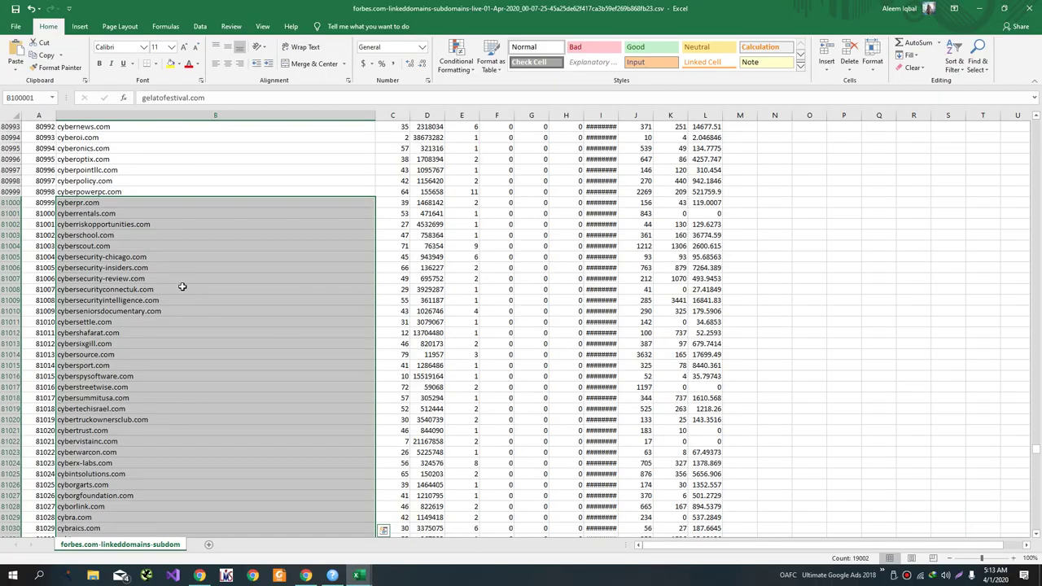
scroll(182, 287, up, 5)
drag(141, 352, 163, 202)
drag(1037, 446, 1037, 412)
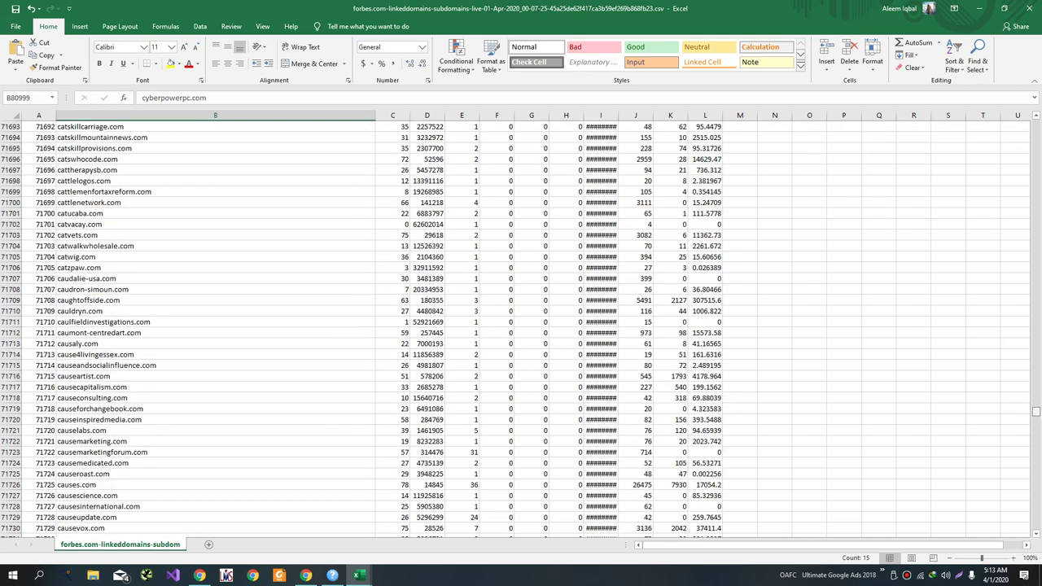
shift+click(175, 223)
key(ctrl+c)
Try to check the copied domains in a reloaded Rankz Bulk Domain Availability Checker, viewing the published Facebook post meanwhile
key(alt+Tab)
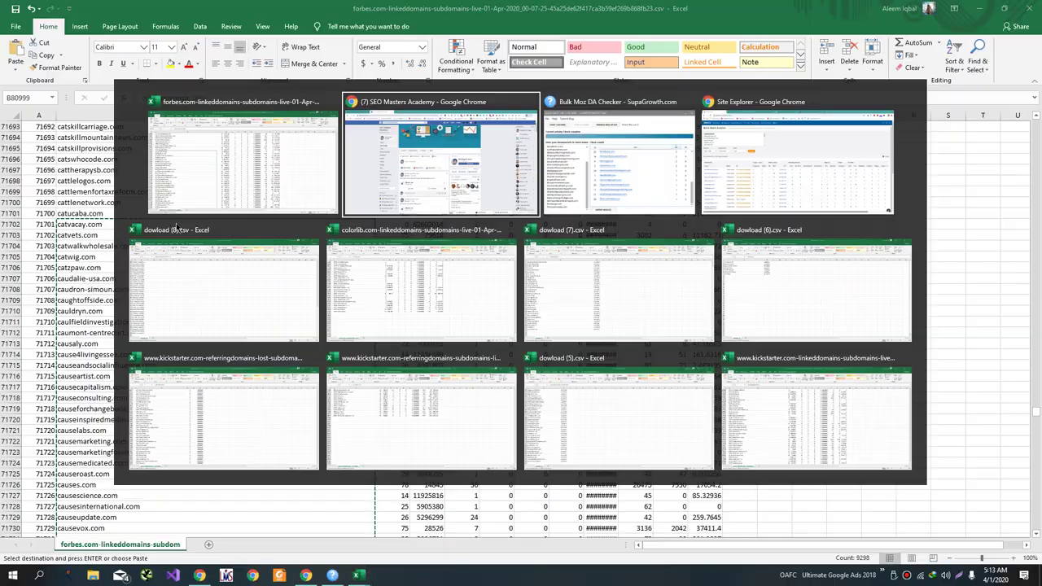
key(ctrl+Tab)
scroll(349, 387, up, 4)
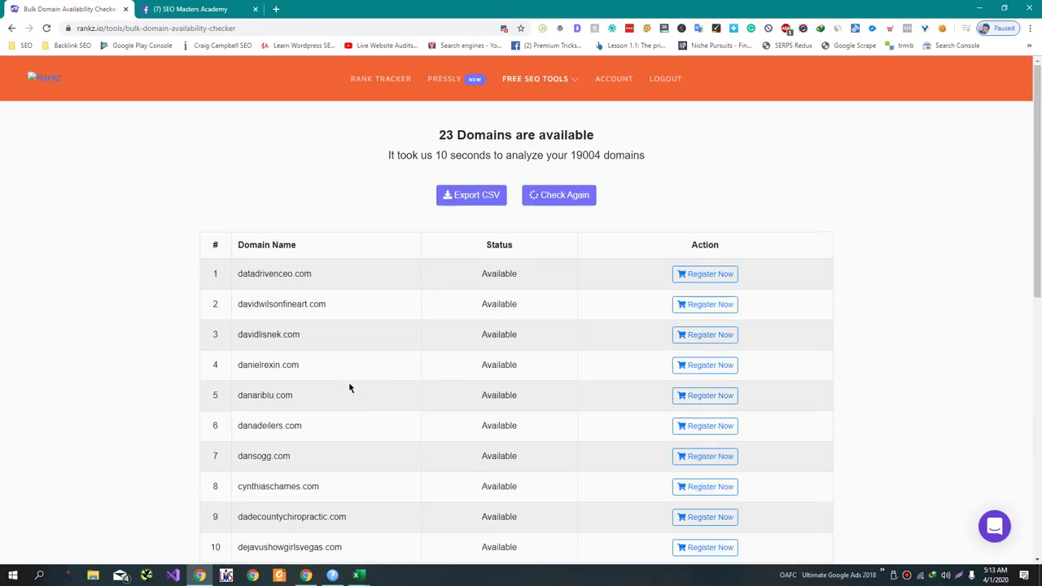
key(F5)
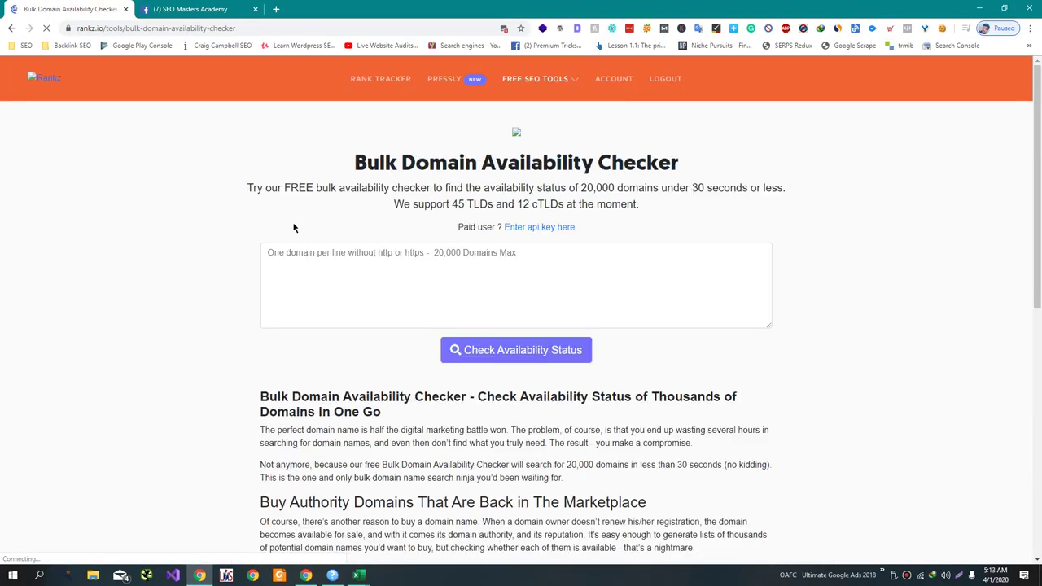
click(399, 293)
key(ctrl+v)
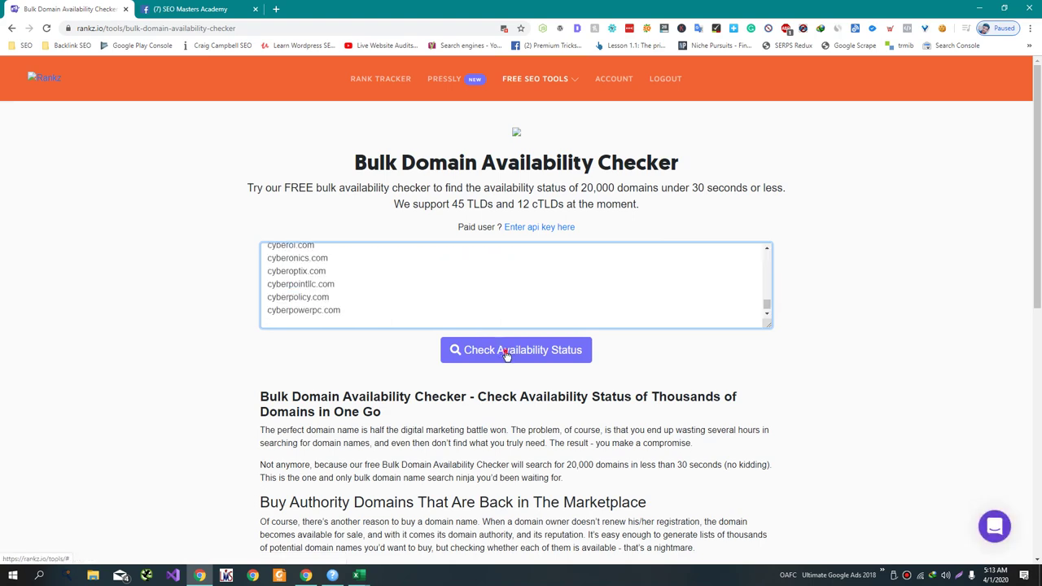
click(507, 350)
key(ctrl+Tab)
scroll(344, 175, down, 1)
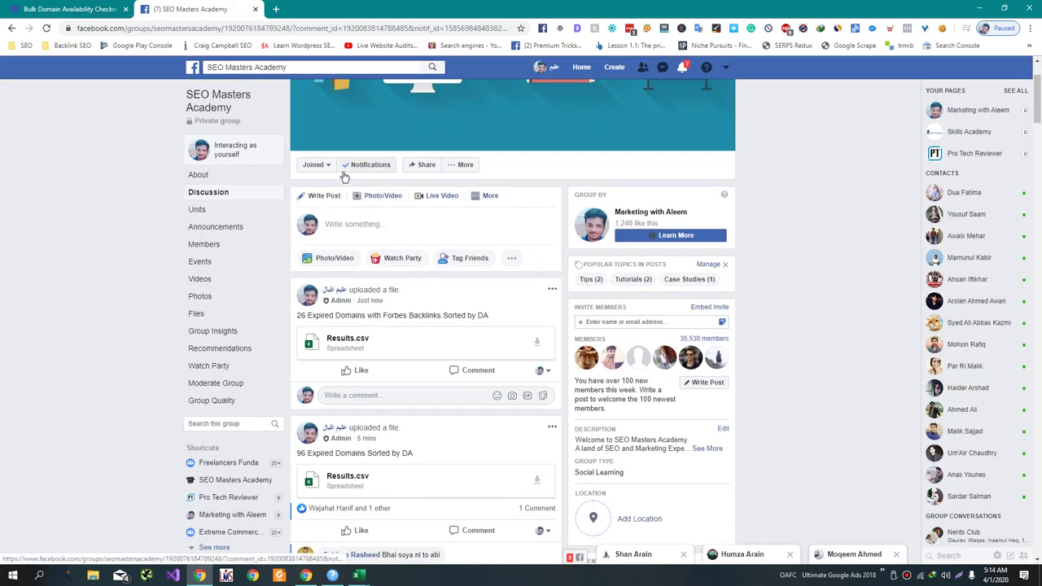
key(ctrl+Tab)
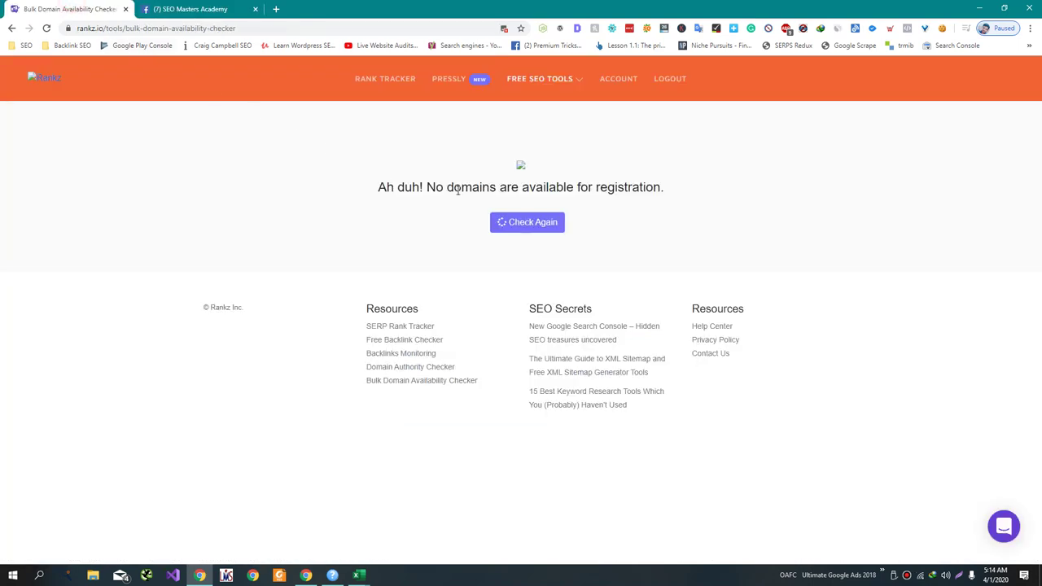
Paste the copied domains into a new Bulk Domain Availability Checker form and run the availability check again
click(444, 252)
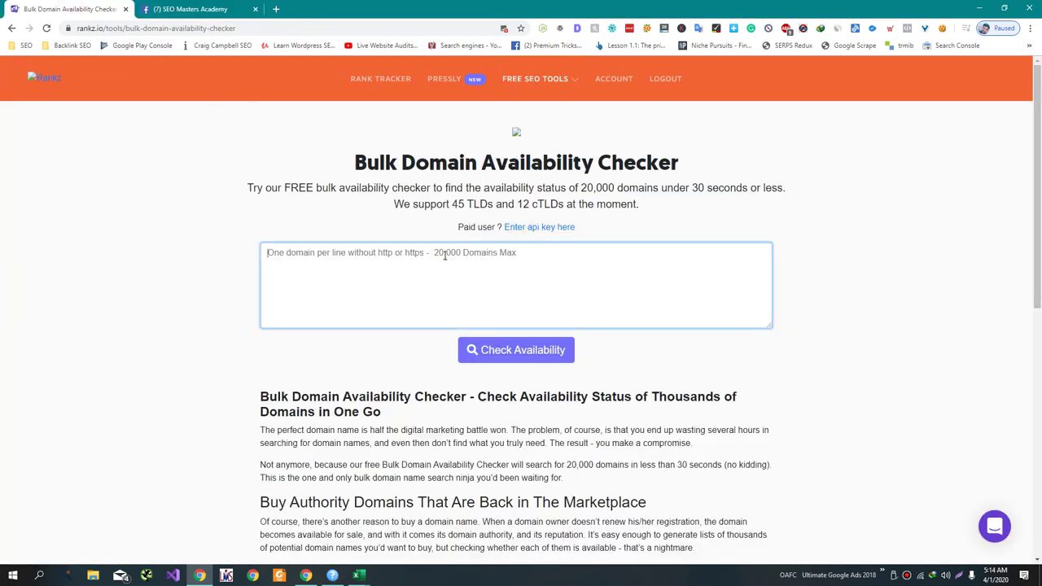
key(ctrl+v)
click(471, 349)
key(alt+Tab)
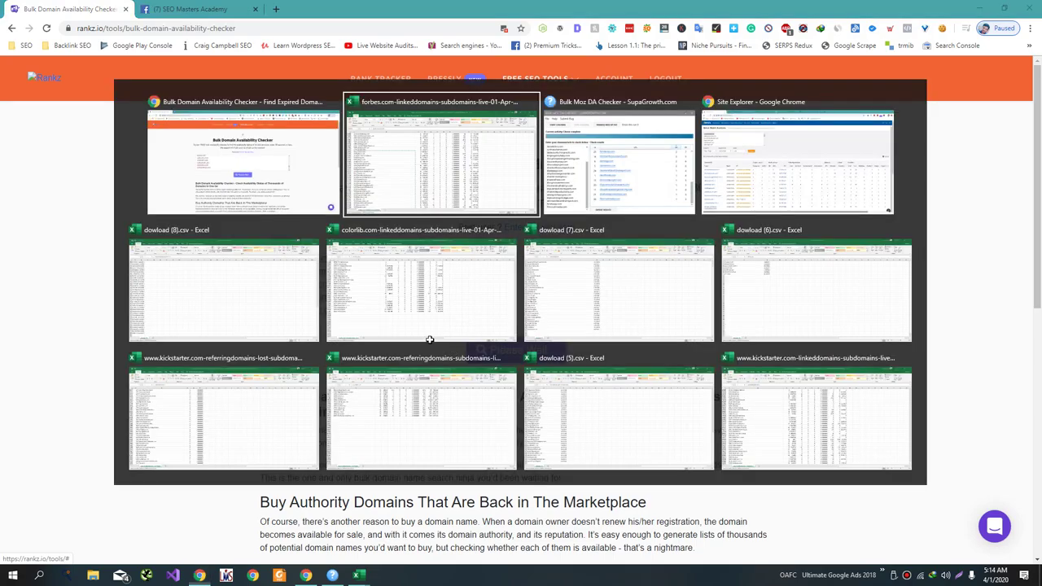
drag(1036, 414, 1036, 447)
key(alt+Tab)
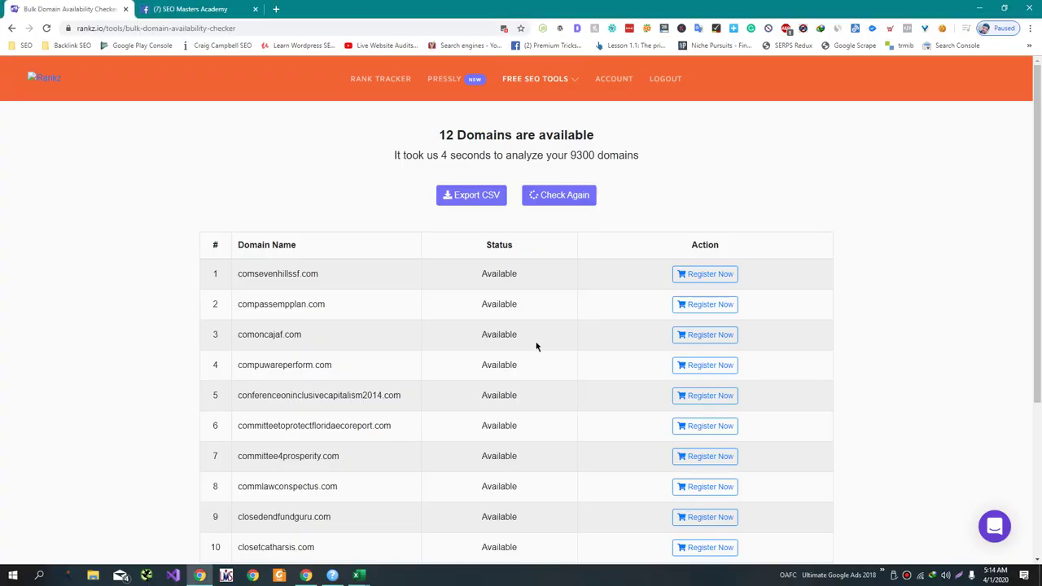
Look through the list of available domains and export it as a CSV file
scroll(500, 349, down, 3)
scroll(500, 349, up, 3)
click(479, 199)
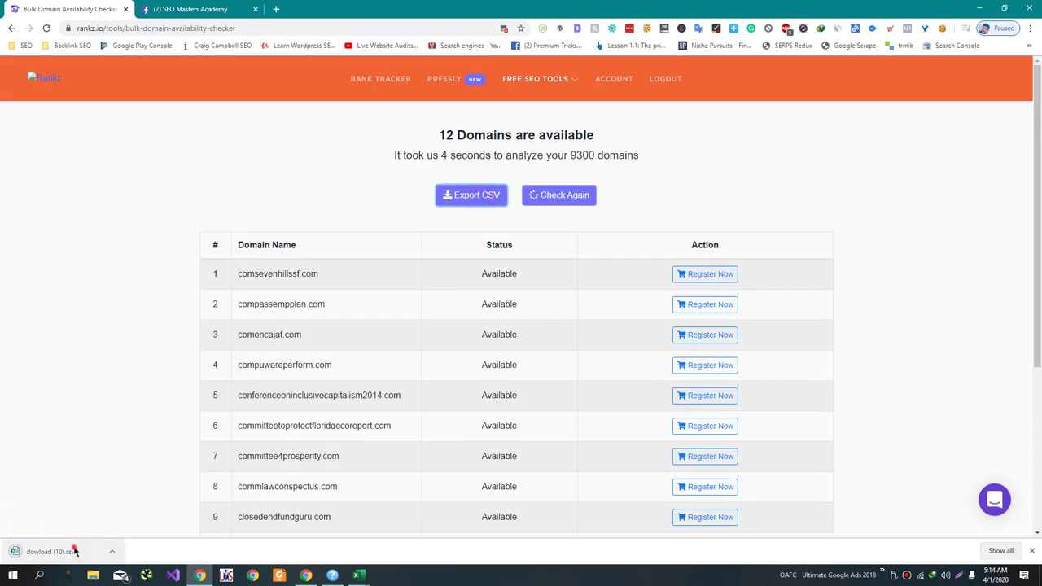
Open the exported dowload (10).csv in Excel, widen the domain column and copy the list of available domains
key(alt+Tab)
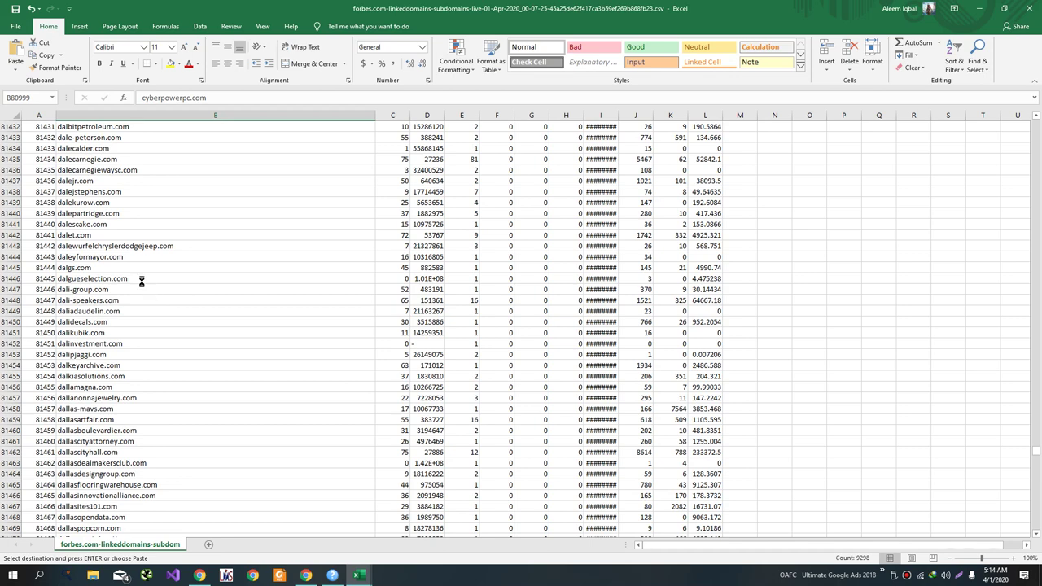
drag(49, 116, 154, 134)
drag(75, 126, 63, 246)
key(ctrl+c)
Switch to Ahrefs Quick Batch Analysis, replace the target list with the copied domains, and analyse them sorted by DR
key(alt+Tab)
key(alt+Tab)
key(Tab)
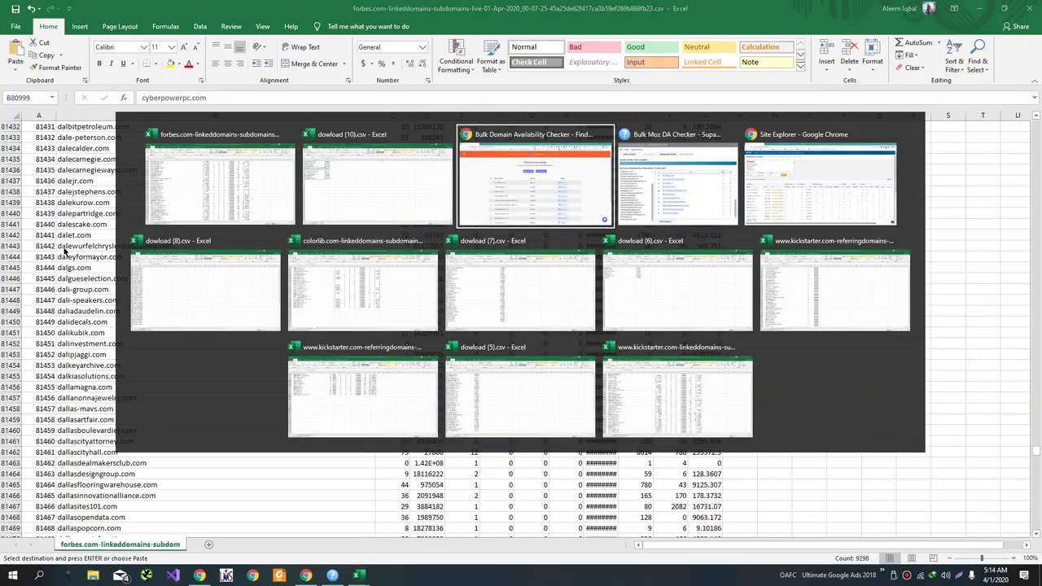
scroll(87, 286, down, 3)
key(alt+Tab)
key(Tab)
key(Tab)
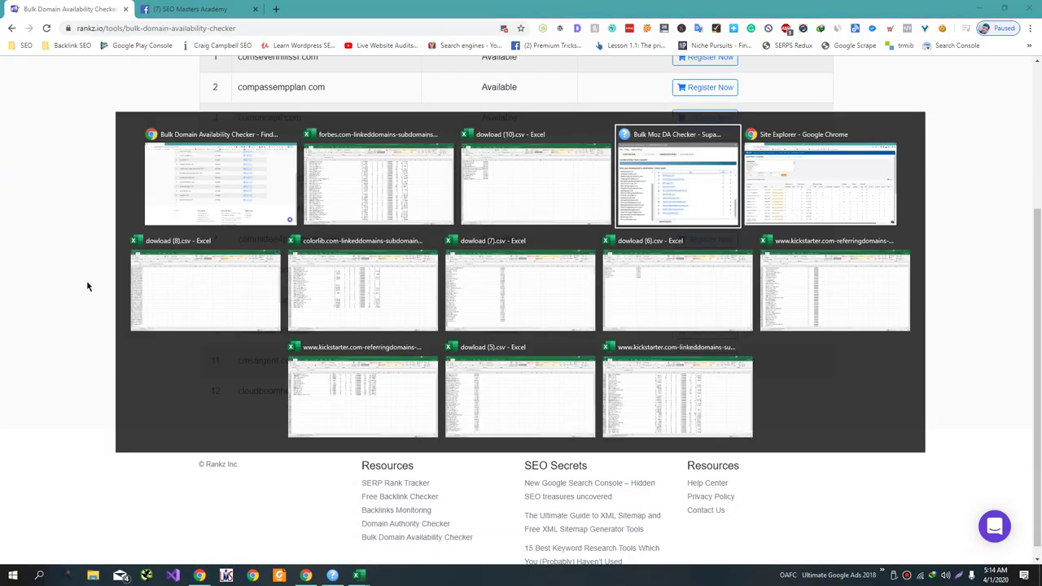
key(Tab)
click(116, 164)
key(ctrl+a)
key(ctrl+v)
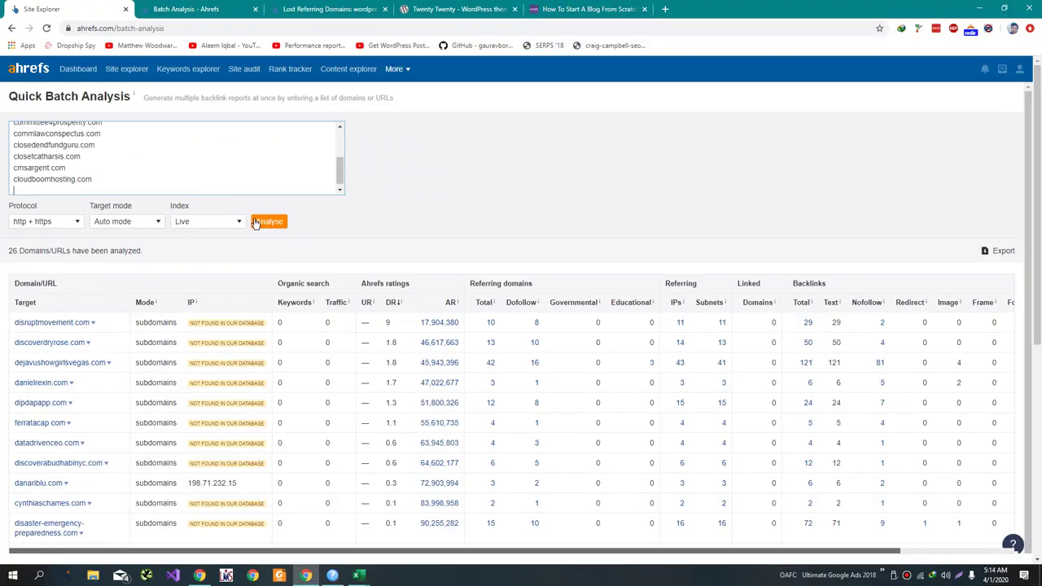
click(258, 221)
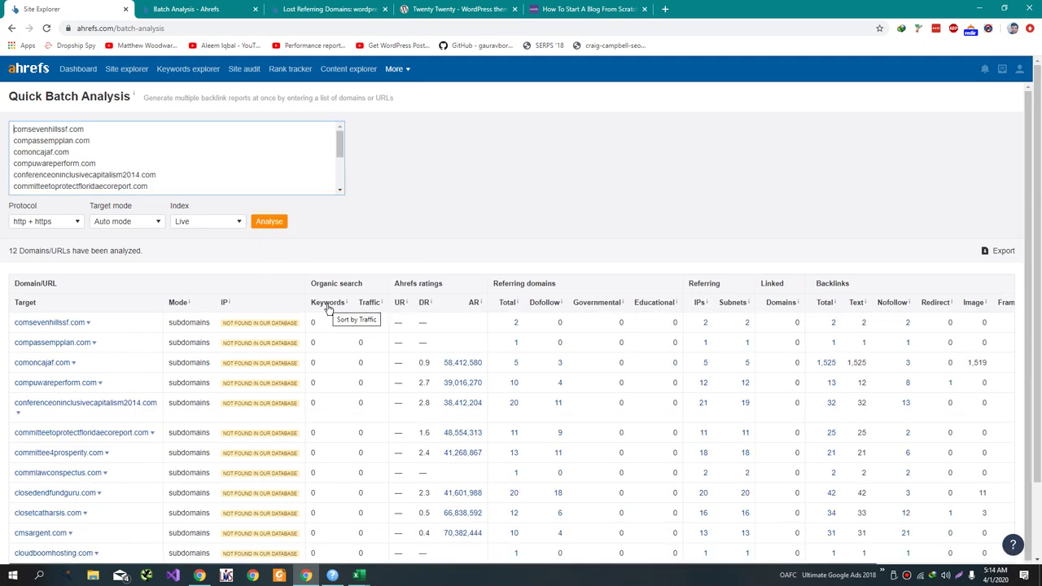
click(422, 302)
click(422, 302)
Switch to Bulk Moz DA Checker, replace the domain list with the copied domains and run the check
key(alt+Tab)
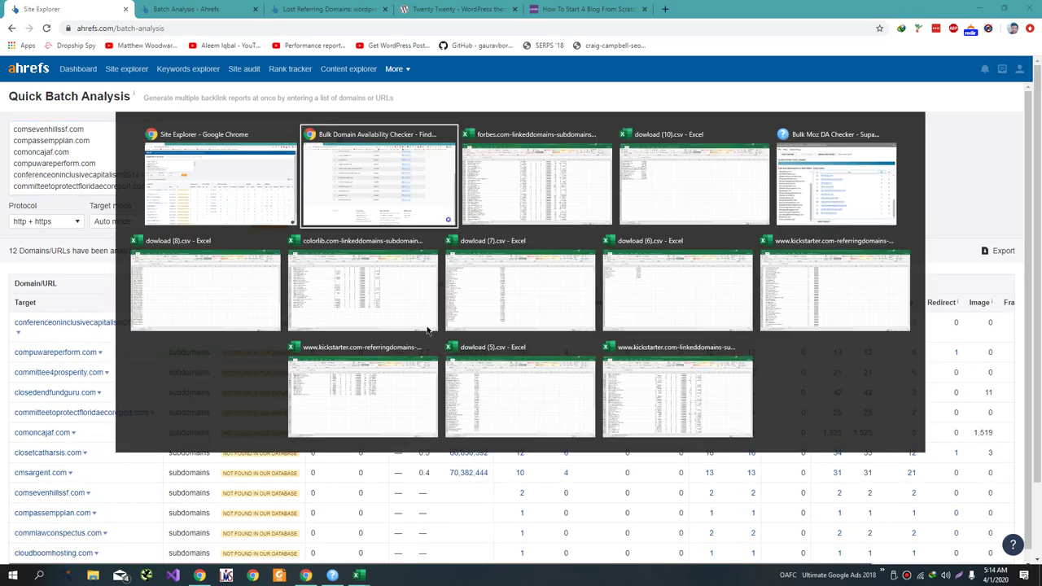
key(alt+Tab)
key(alt+Tab)
key(alt+Tab)
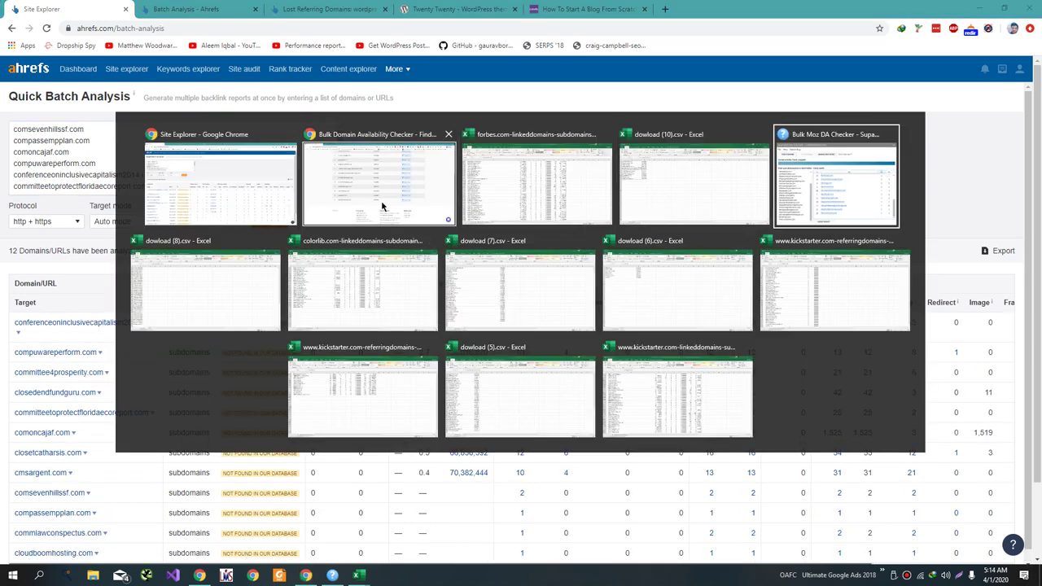
click(144, 166)
key(ctrl+a)
key(ctrl+v)
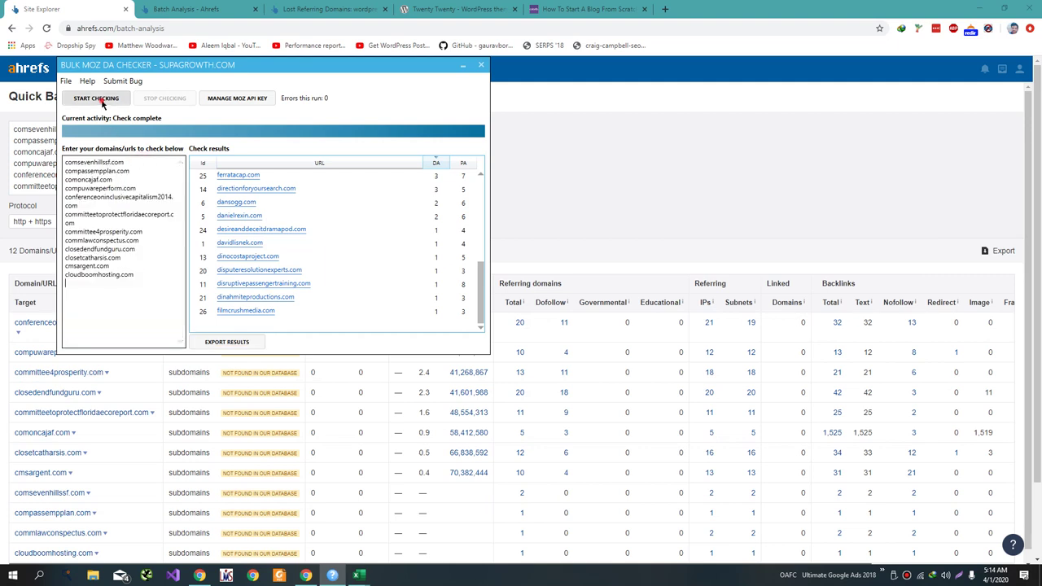
click(96, 98)
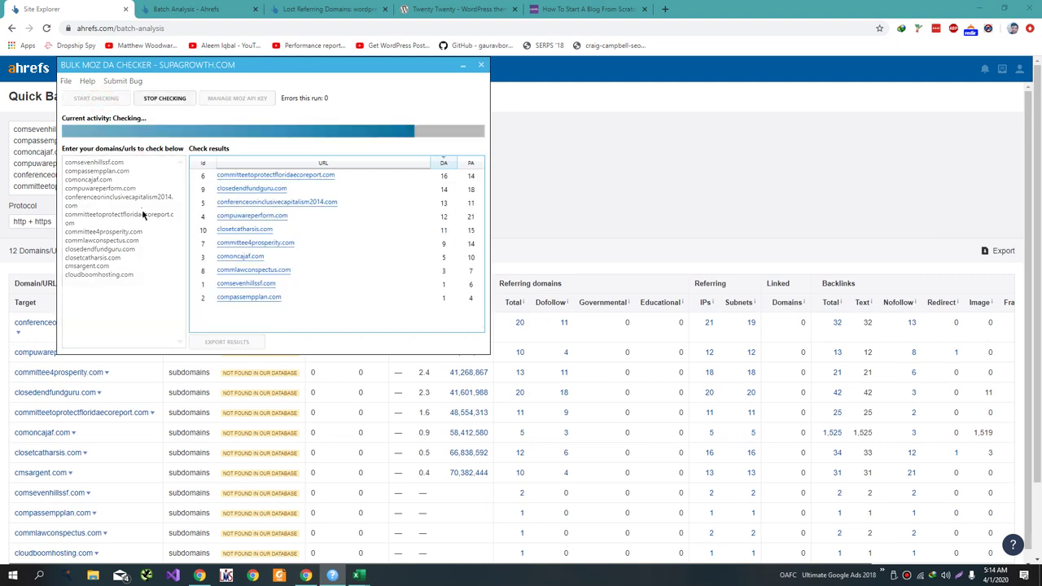
Export the Moz check results as Results.csv in Documents, replacing the existing file
click(236, 342)
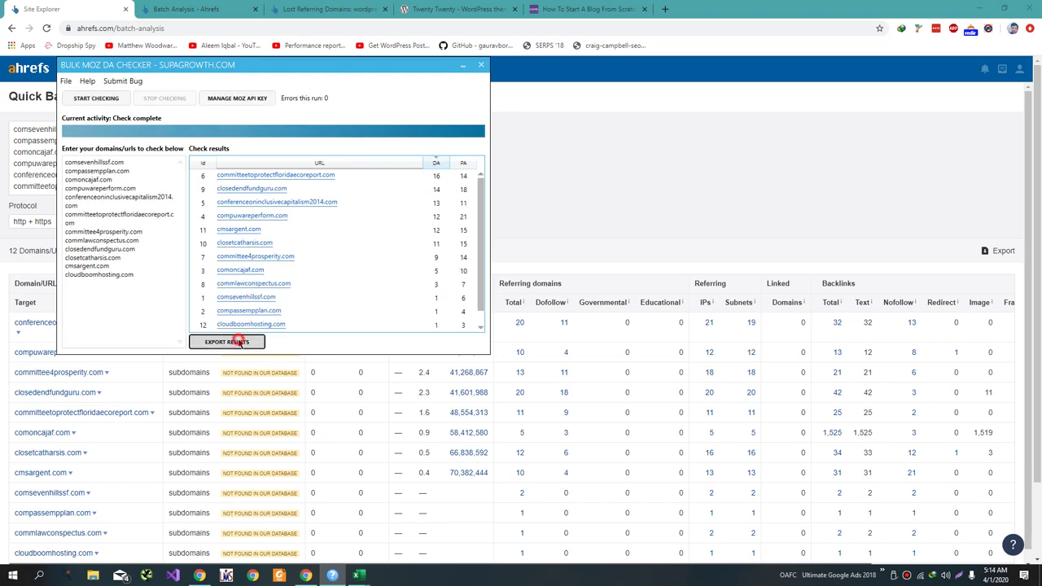
click(489, 333)
key(alt+Tab)
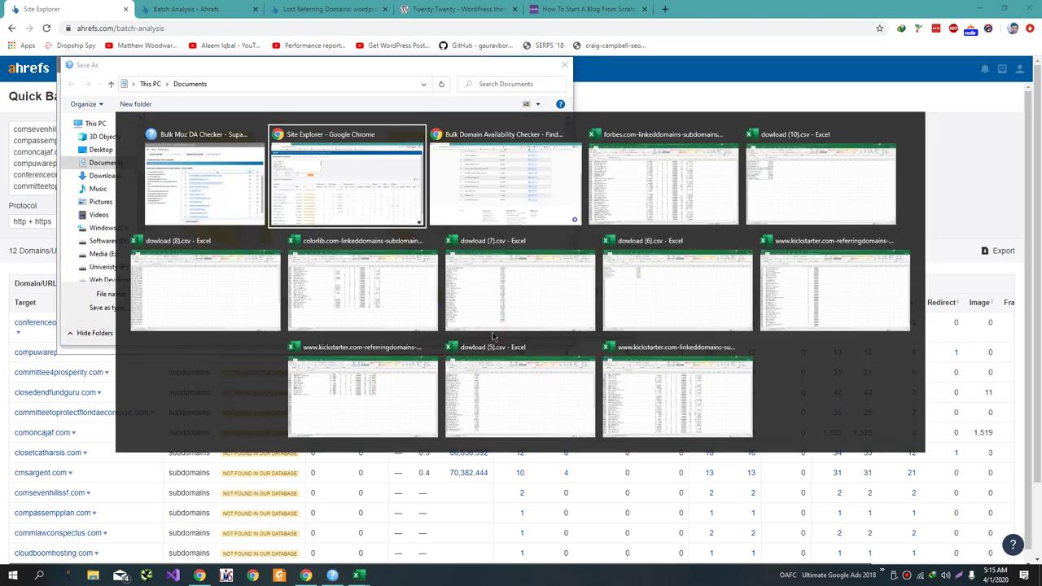
key(alt+Tab)
click(561, 325)
Examine the dofollow referring domains of conferenceoninclusivecapitalism2014.com and closedendfundguru.com in Ahrefs
click(636, 361)
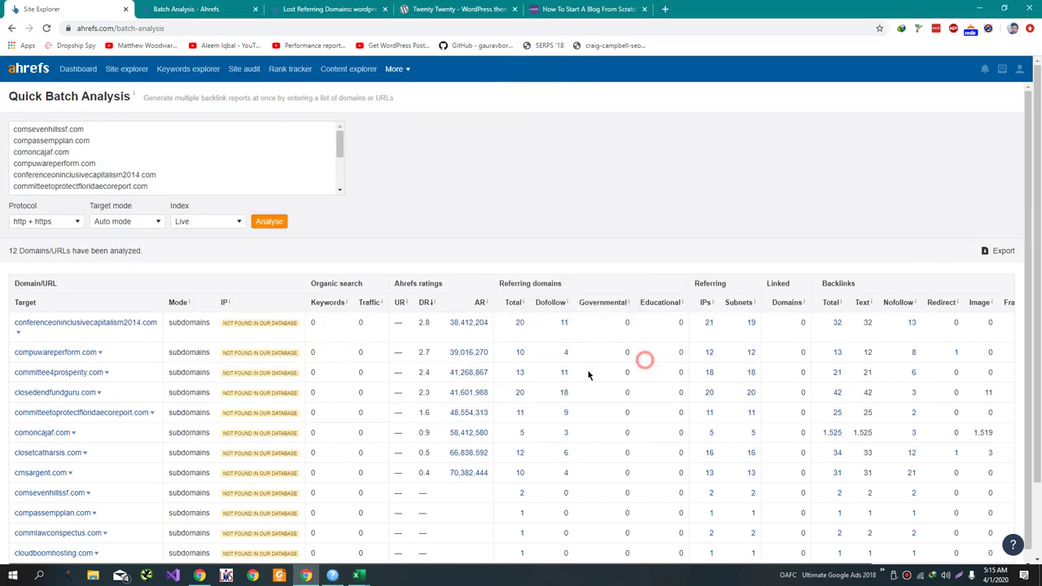
click(565, 323)
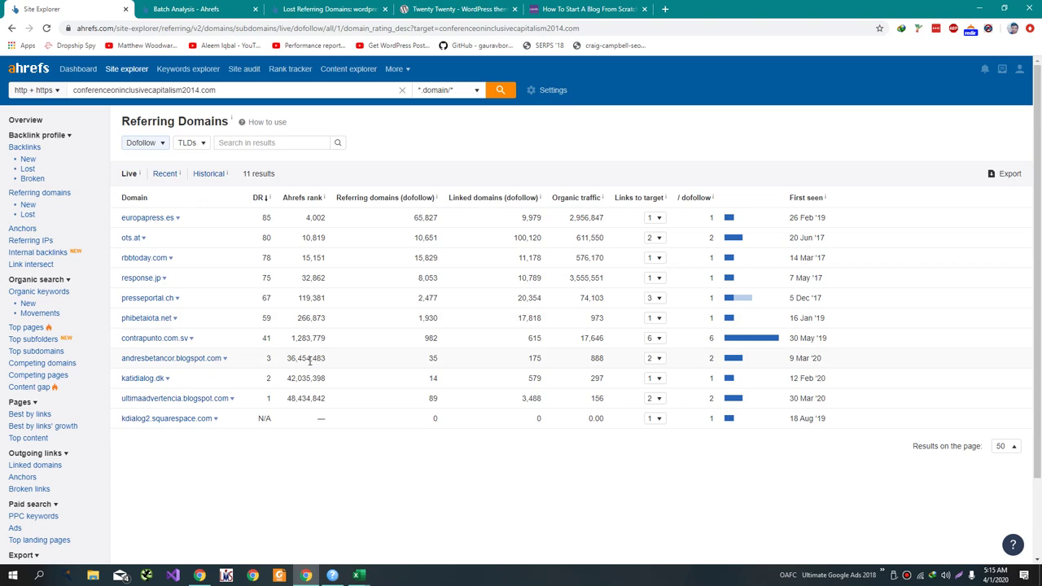
click(10, 28)
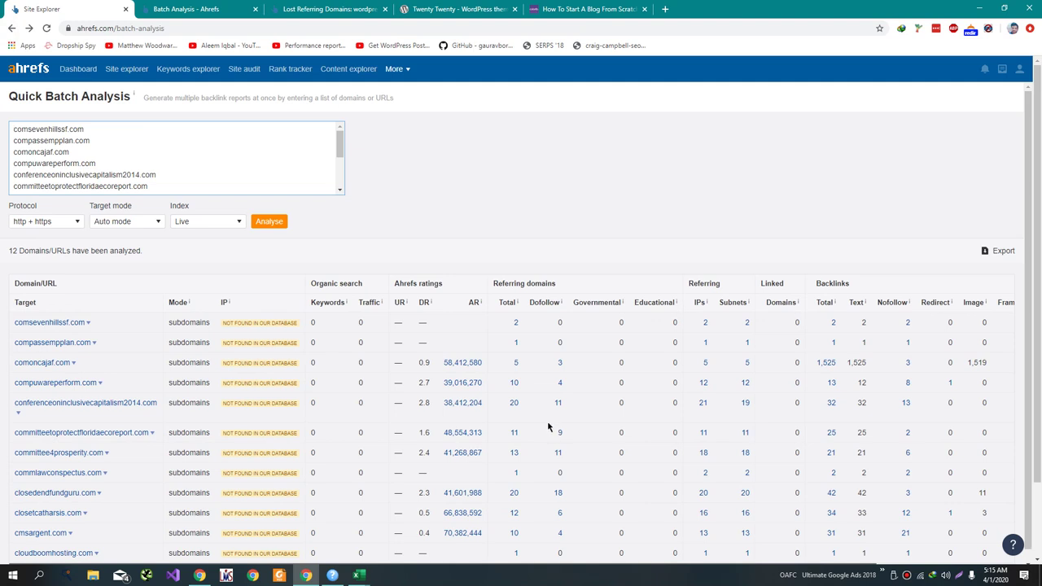
scroll(546, 430, down, 1)
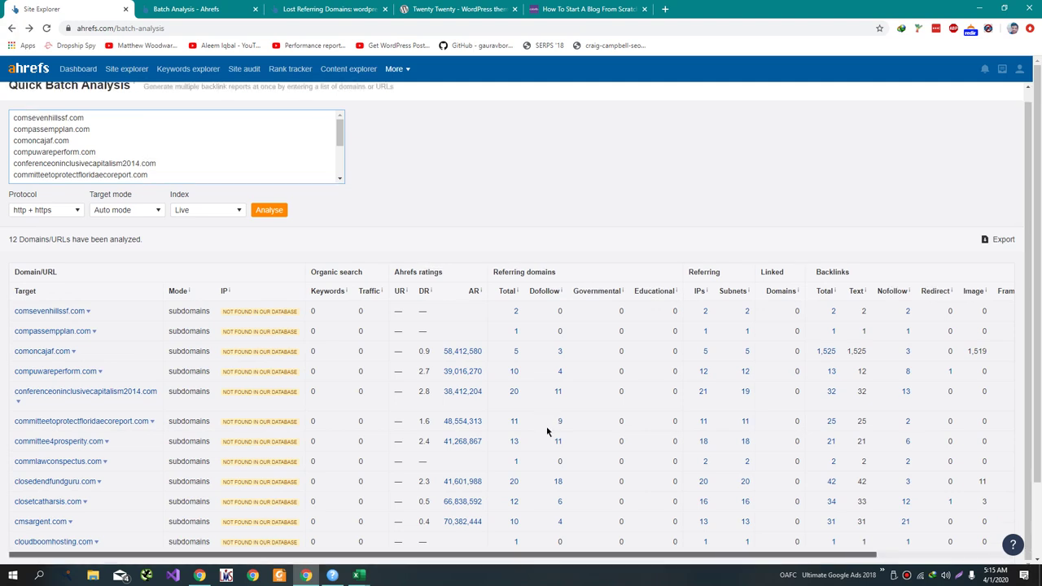
click(559, 483)
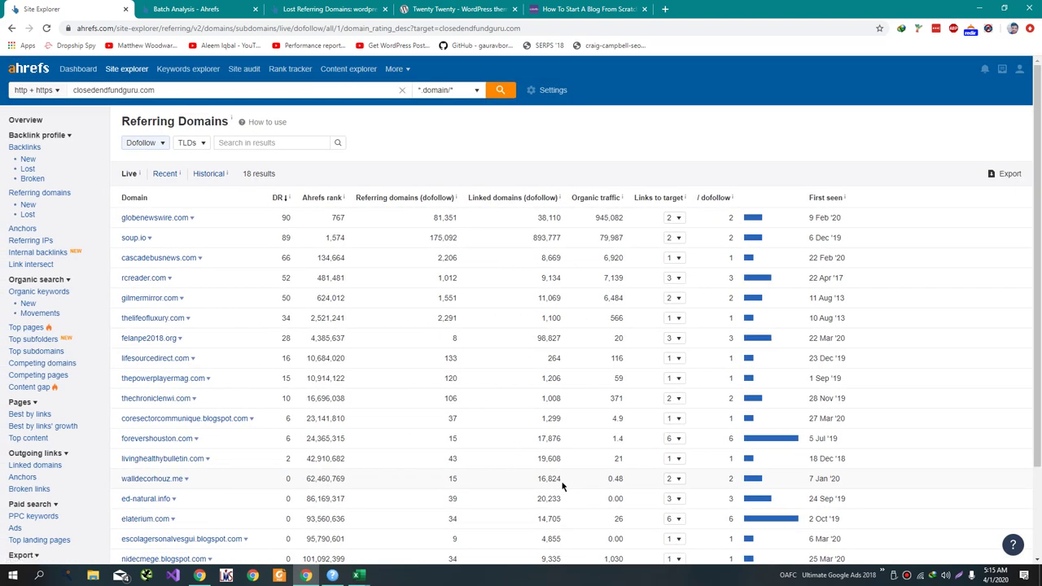
scroll(562, 486, down, 2)
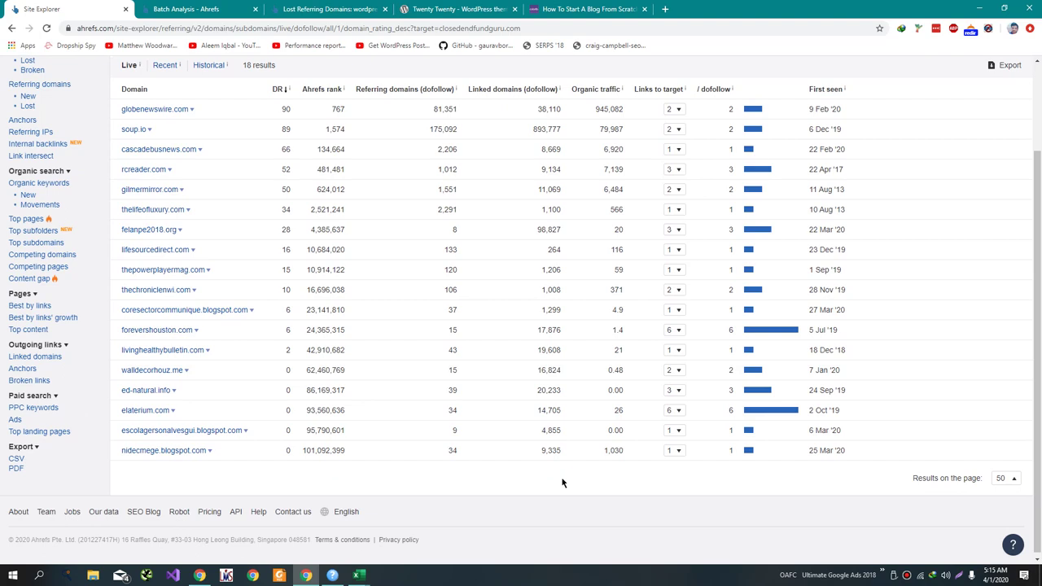
Return to Bulk Moz DA Checker and export the results again to Documents, overwriting Results.csv
key(alt+Tab)
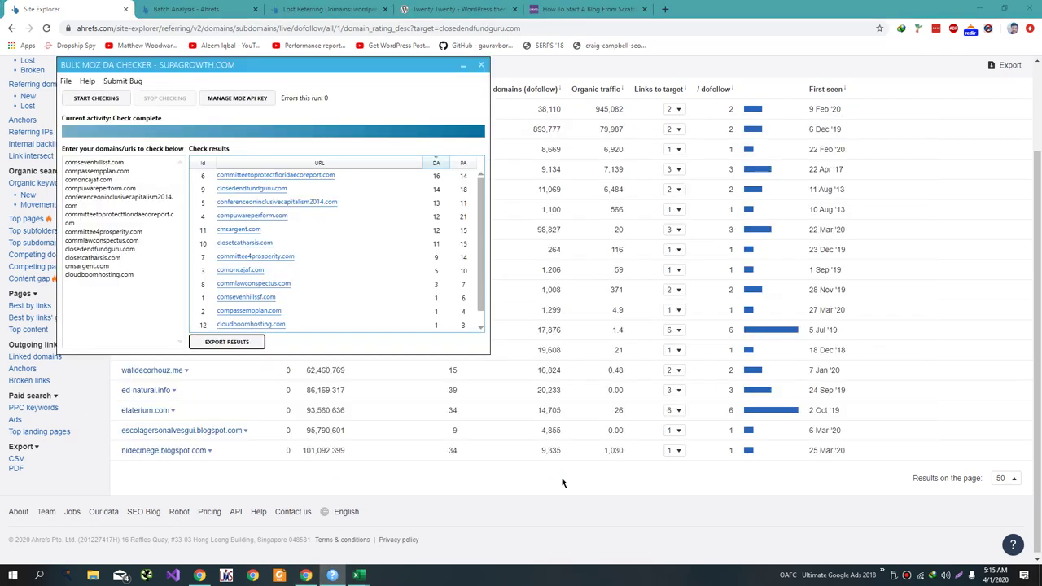
click(226, 342)
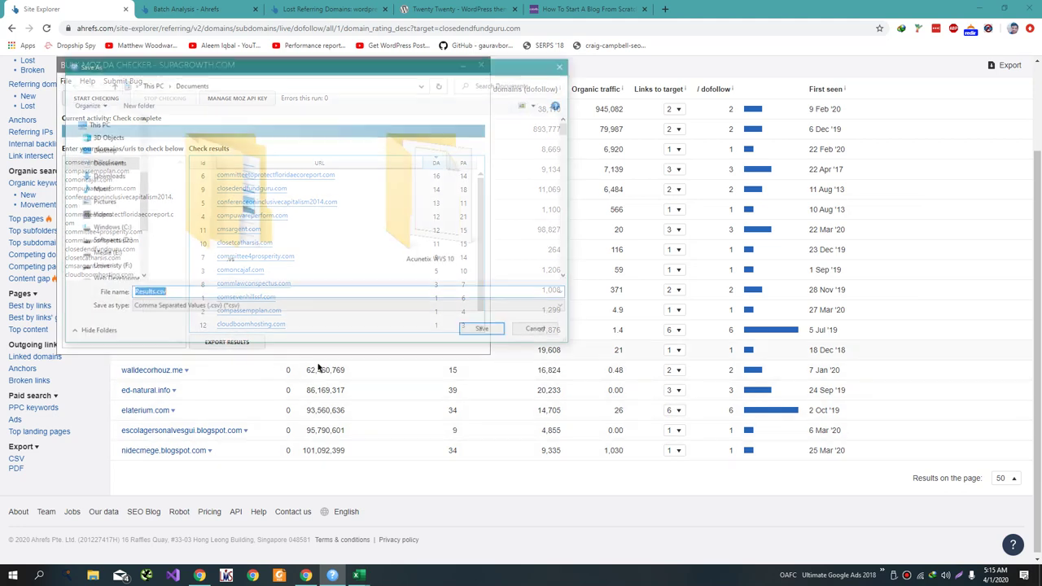
click(496, 330)
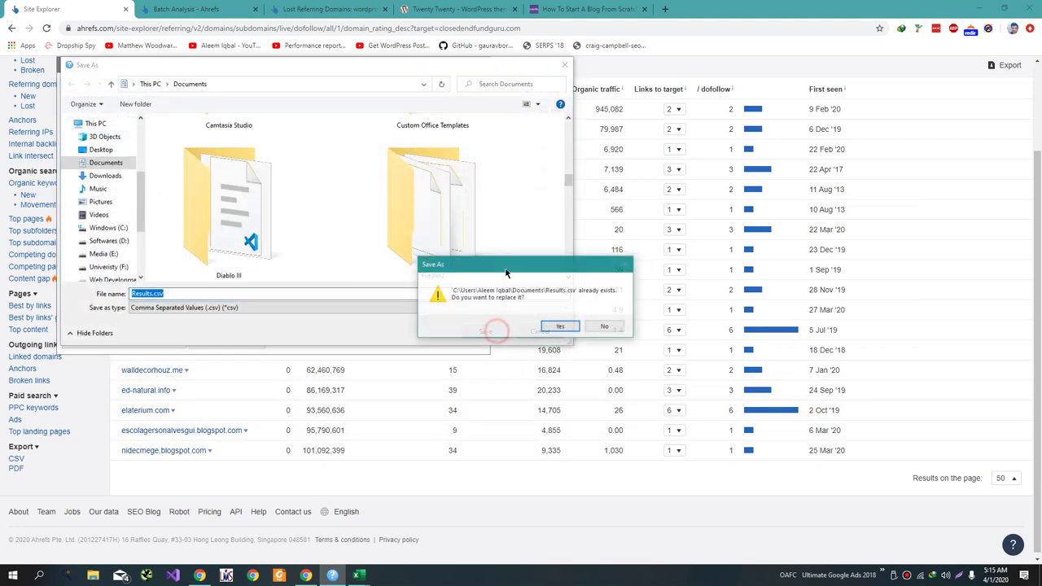
click(560, 326)
Switch to the SEO Masters Academy Facebook group and attach Results.csv from Documents to a new file post
key(alt+Tab)
key(Tab)
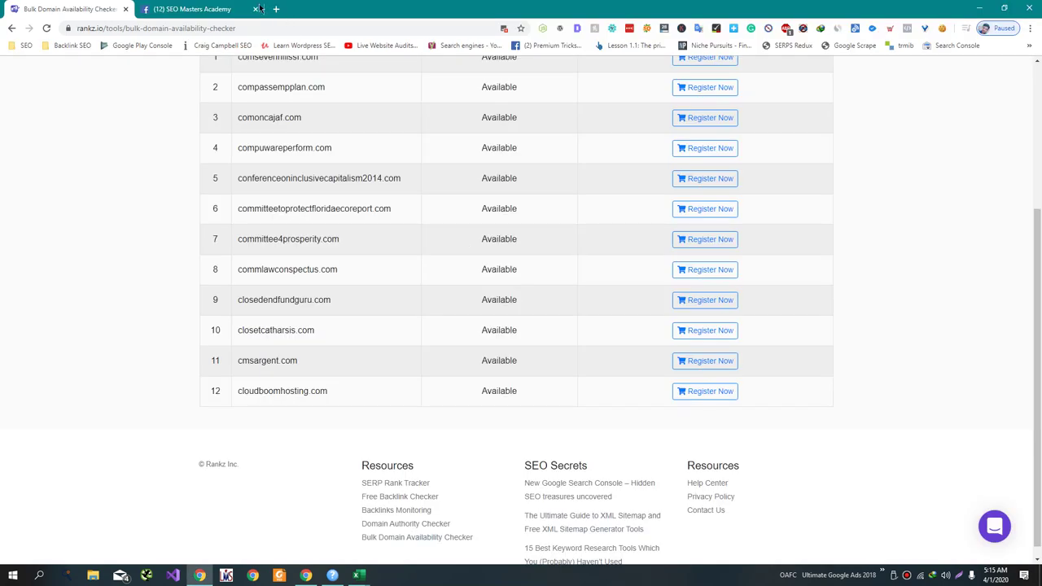
click(259, 8)
click(493, 219)
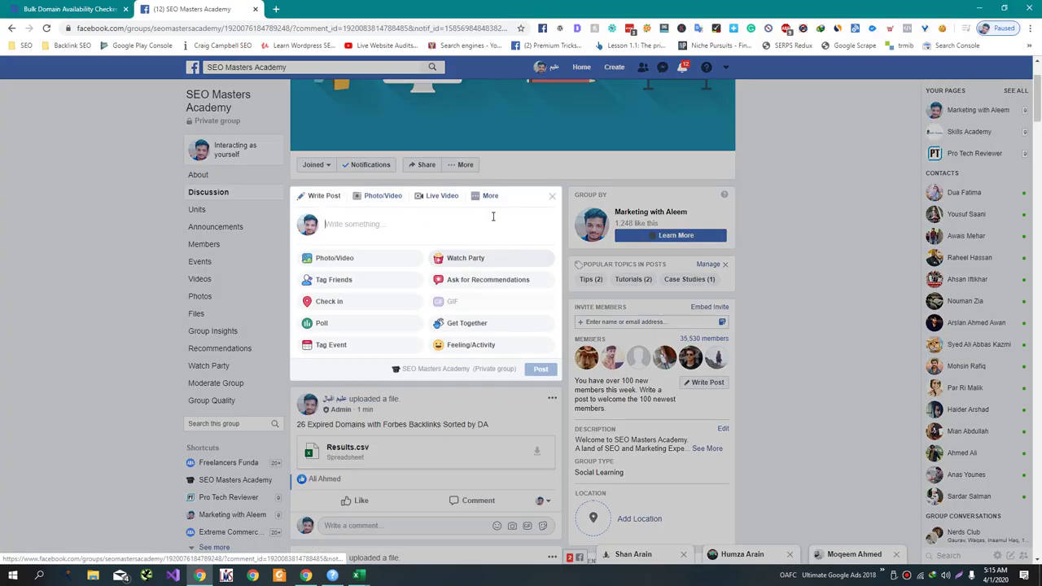
click(488, 198)
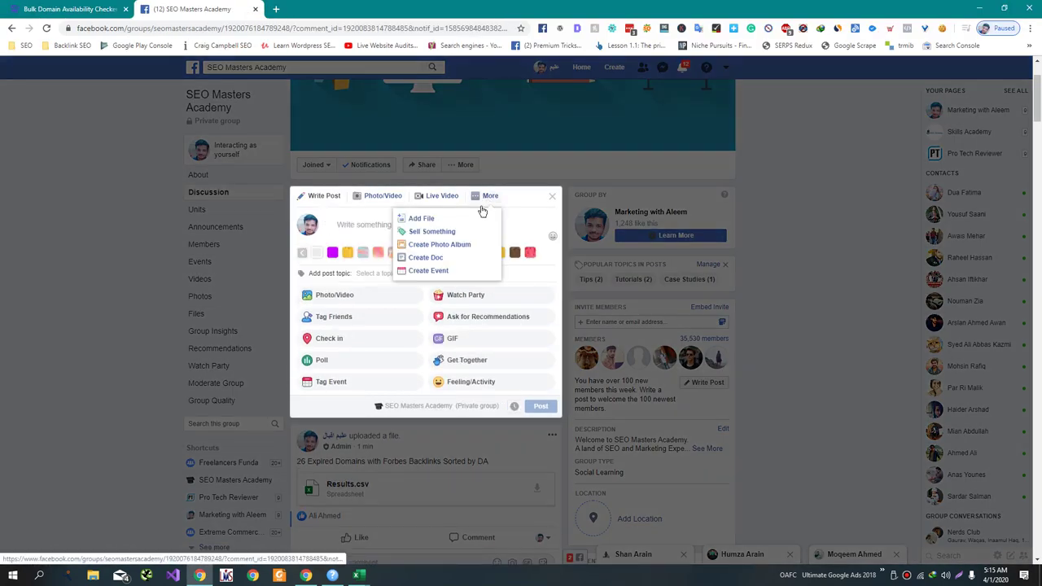
click(466, 217)
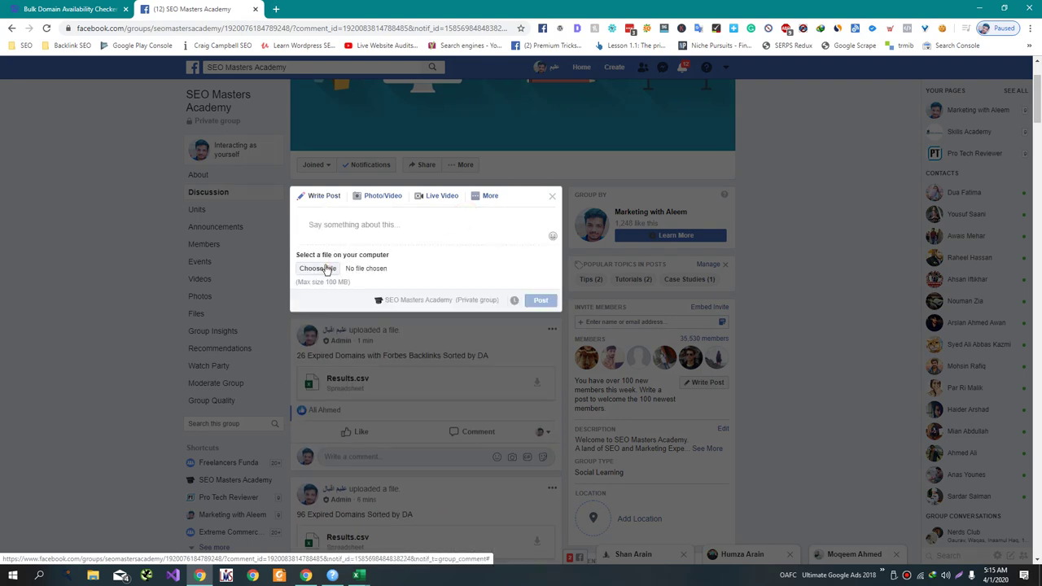
click(326, 269)
scroll(659, 357, down, 2)
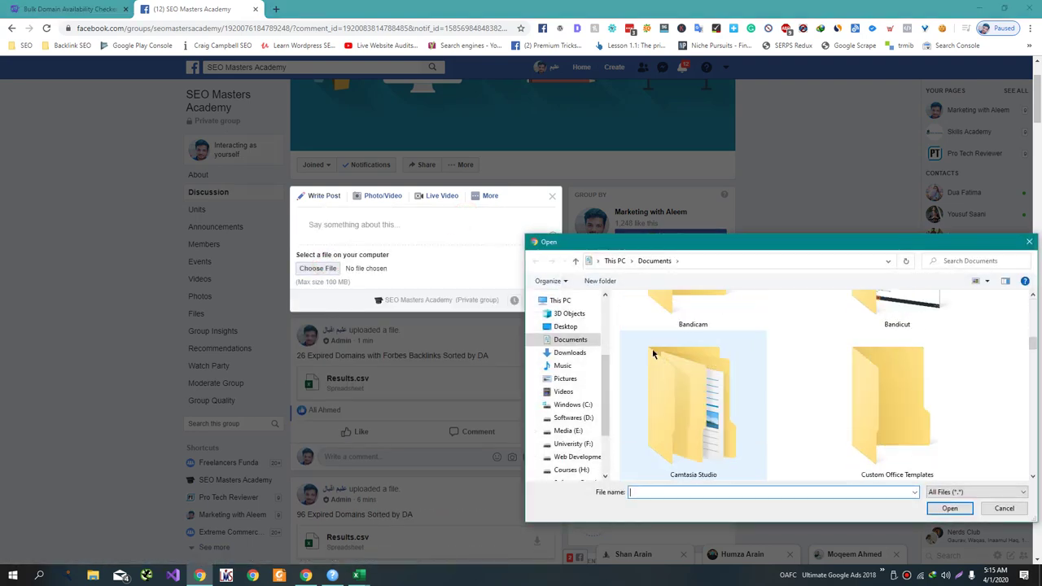
scroll(616, 356, down, 3)
click(580, 353)
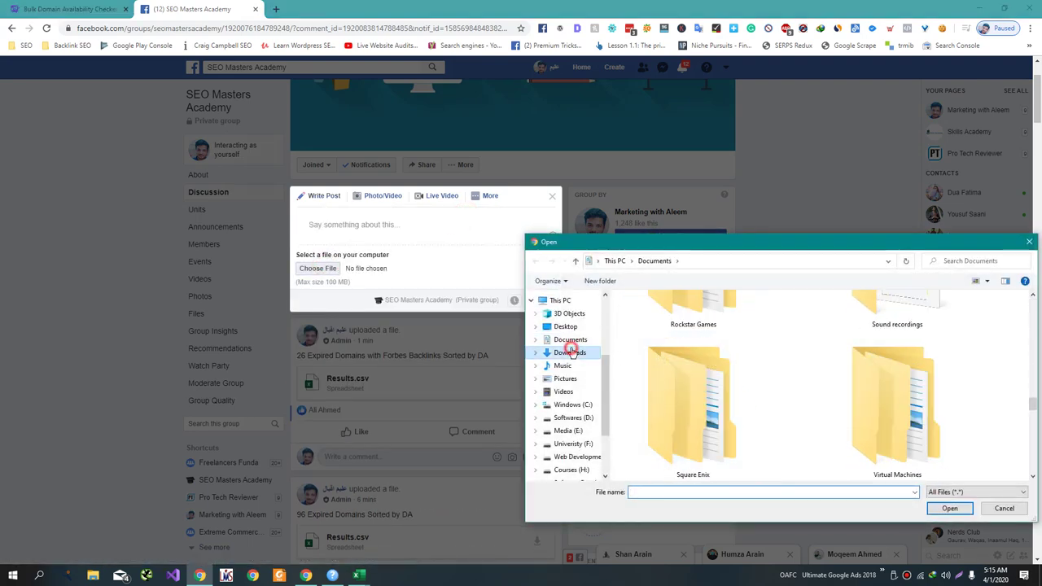
click(580, 340)
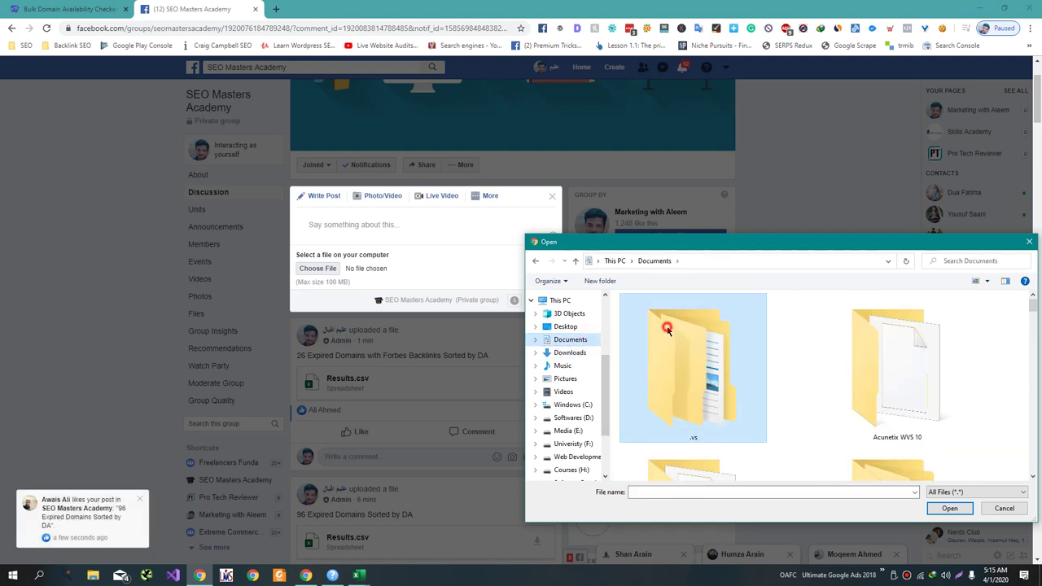
key(Return)
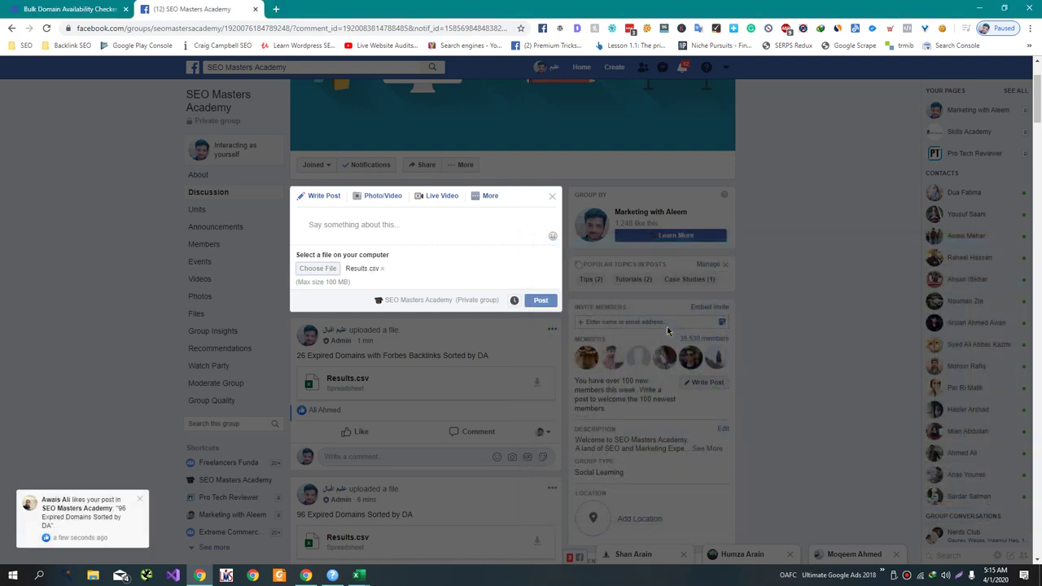
Check the domain results in Bulk Moz DA Checker before captioning the Facebook post
click(424, 229)
key(alt+Tab)
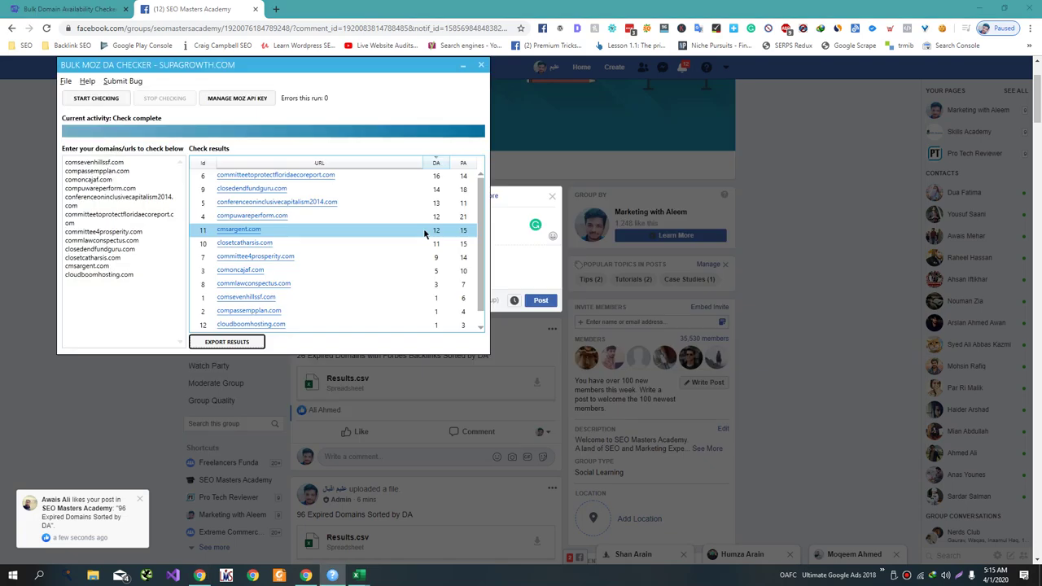
key(alt+Tab)
key(alt+Tab)
key(alt+Tab)
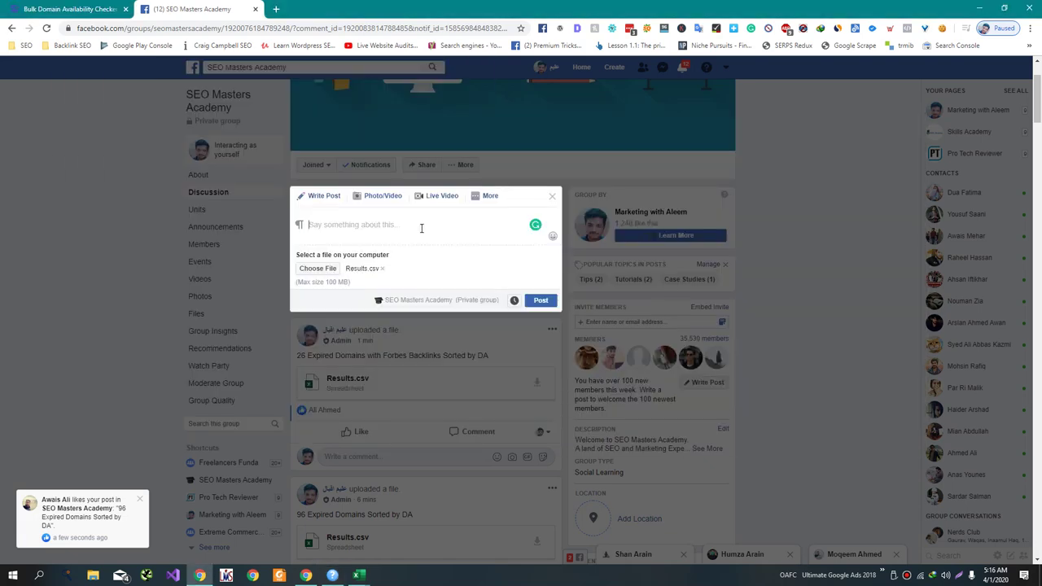
key(alt+f)
key(Up)
key(Up)
key(Right)
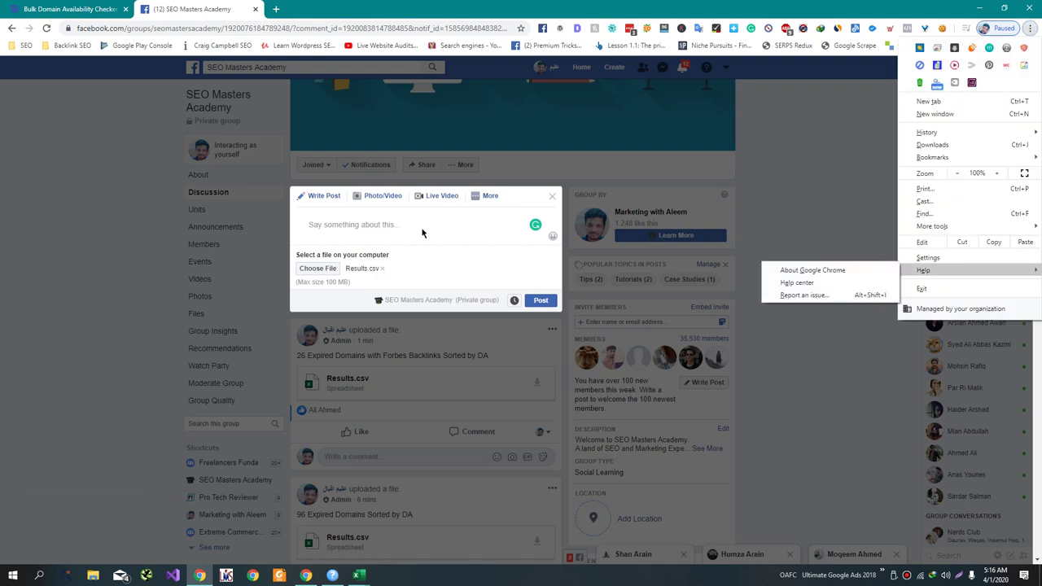
Caption the Facebook group post "12 Expired Domains Sorted" and publish it
click(394, 230)
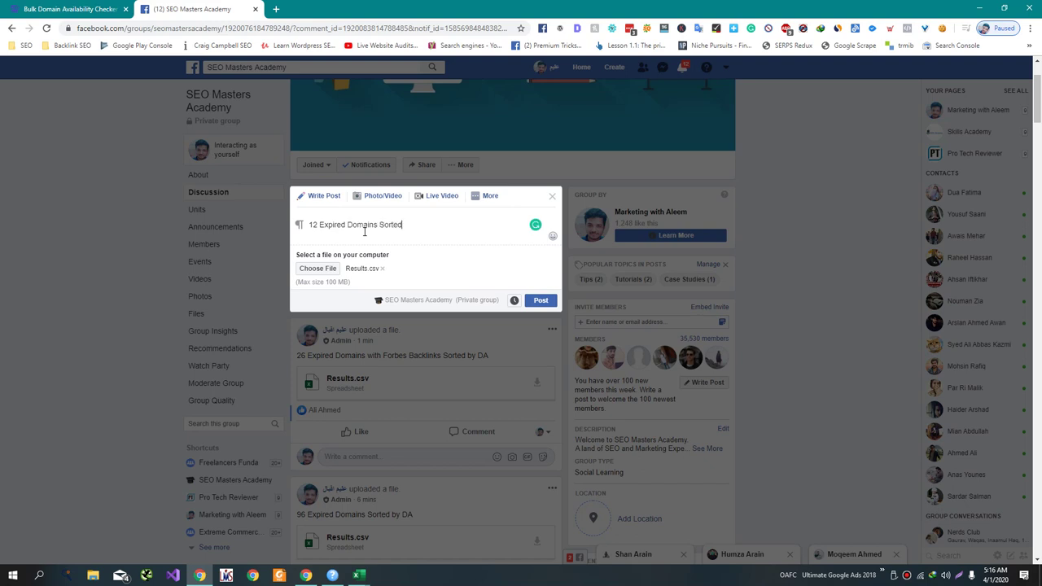
click(540, 299)
Switch to the forbes.com linked-domains spreadsheet in Excel
key(alt+Tab)
key(alt+Tab)
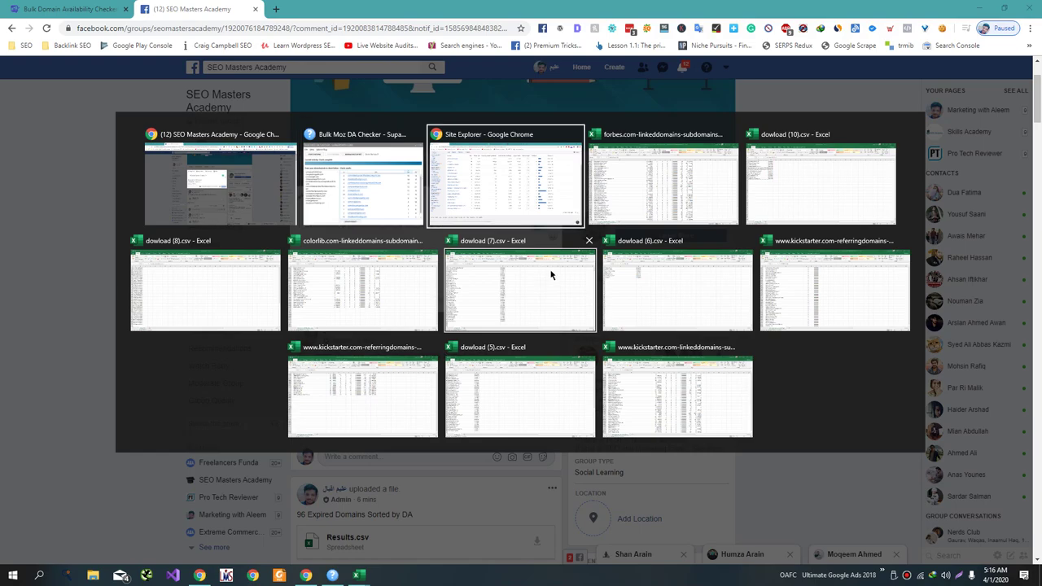
key(alt+Tab)
key(alt+Tab)
key(alt+Tab)
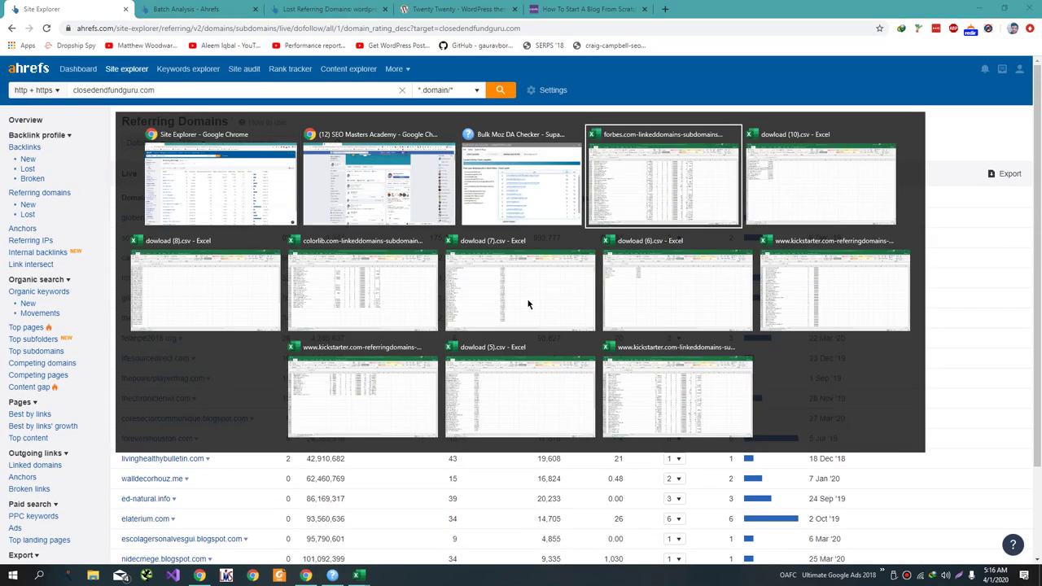
Copy the next batch of domains in column B, from catucaba.com in B71701 up to bestmastersdegrees.com in B61031
scroll(440, 316, down, 14)
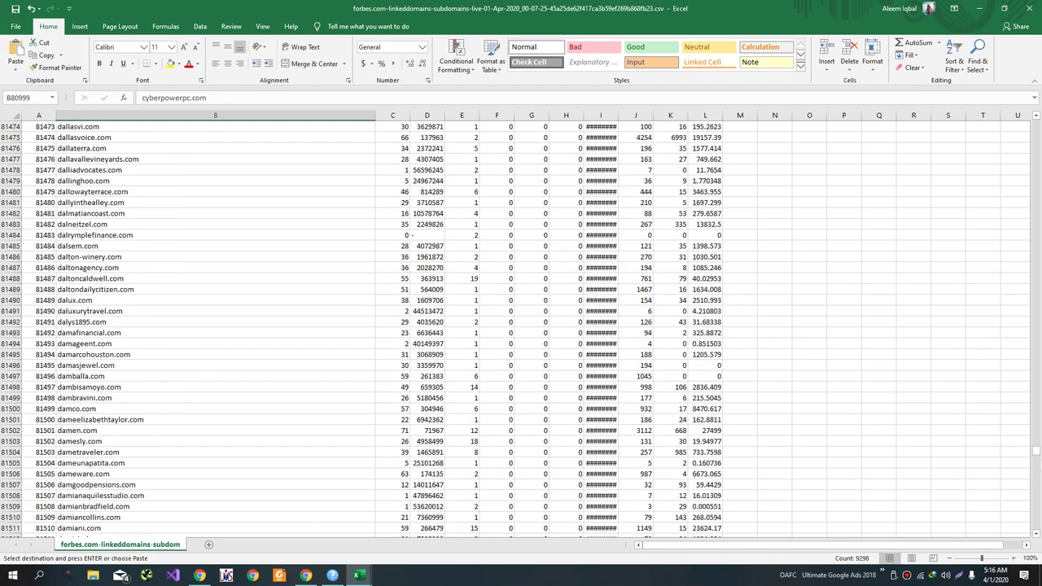
drag(1036, 455, 1038, 414)
scroll(810, 382, up, 6)
scroll(705, 386, down, 6)
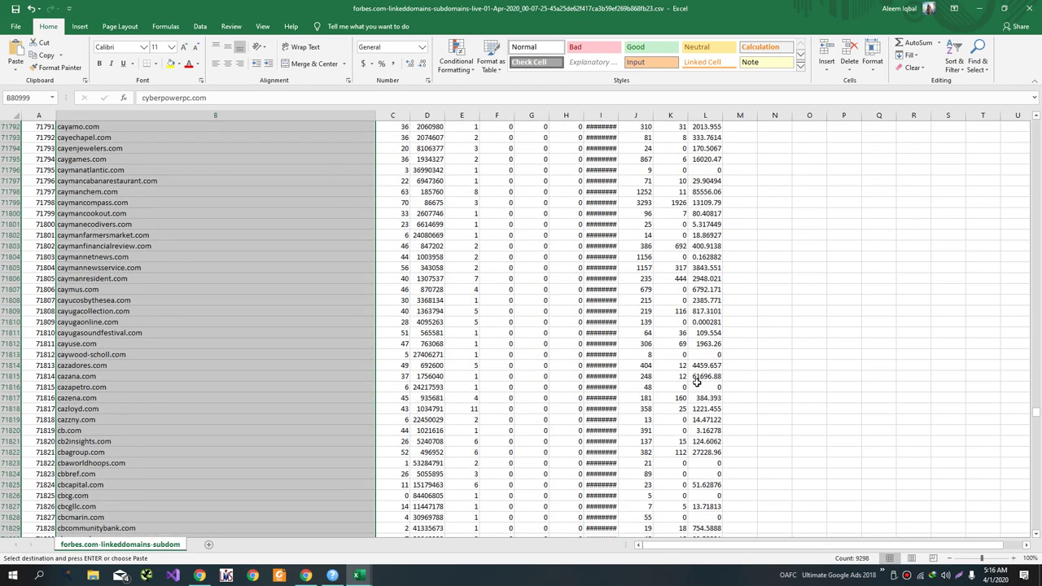
scroll(697, 382, up, 12)
scroll(1037, 275, up, 20)
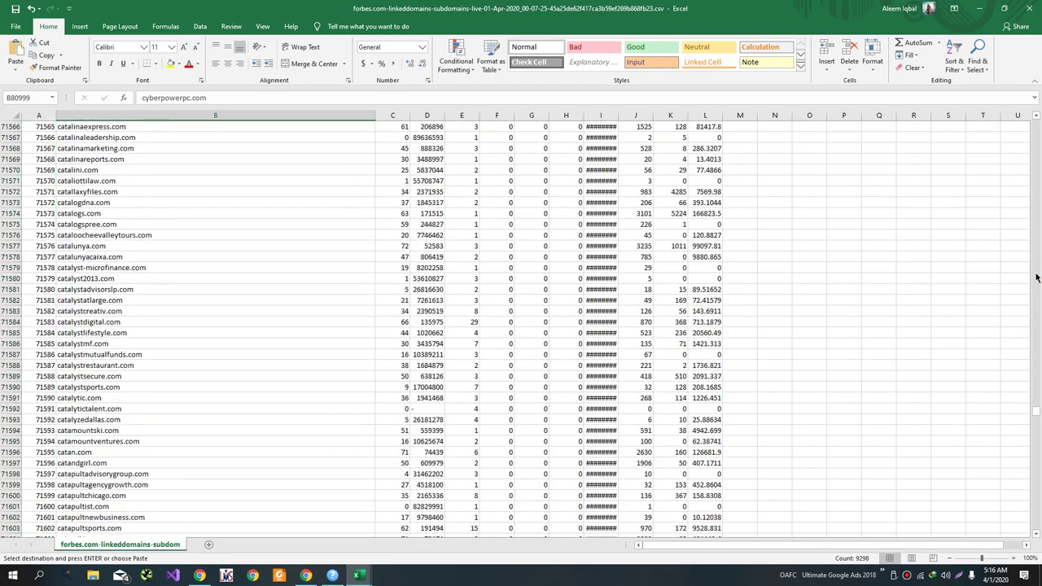
scroll(926, 319, down, 20)
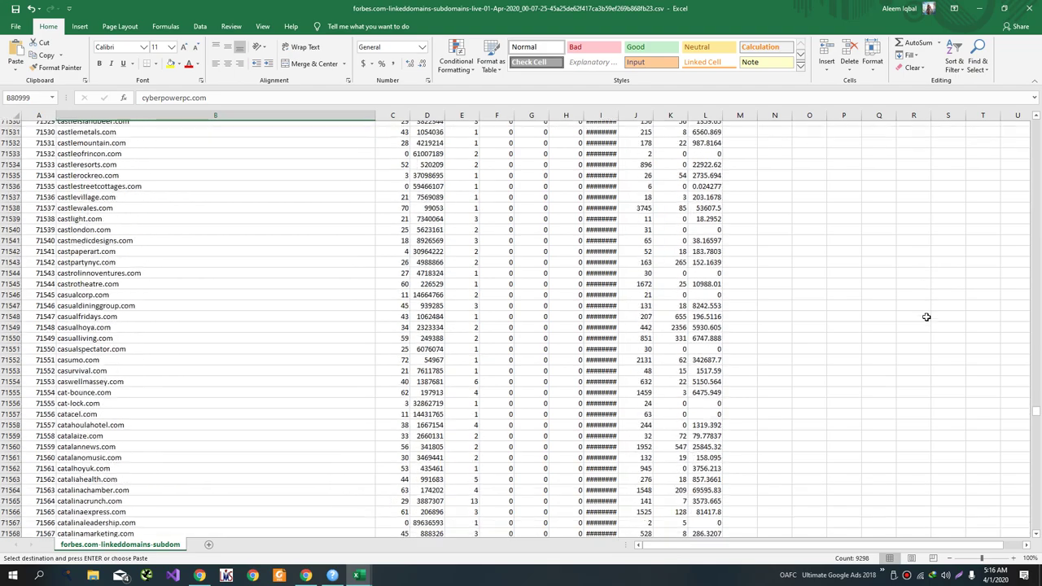
scroll(926, 317, down, 20)
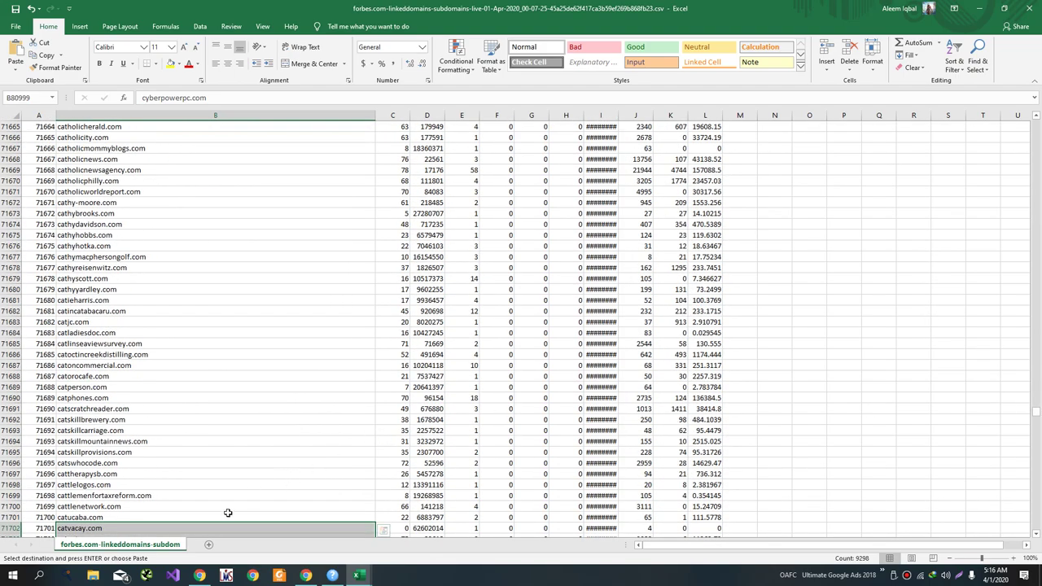
drag(228, 513, 236, 121)
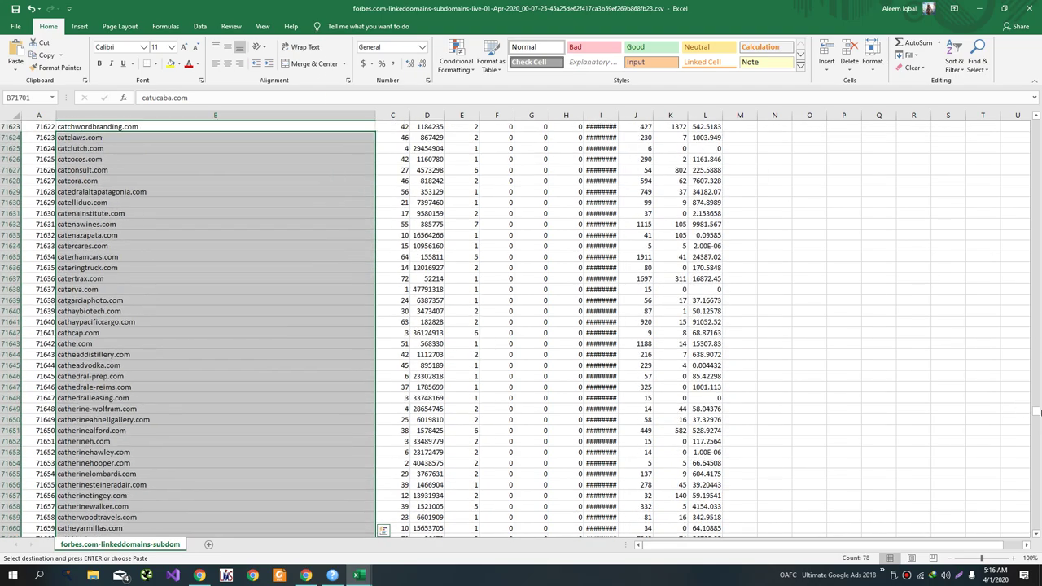
drag(1037, 385, 1039, 358)
shift+click(172, 388)
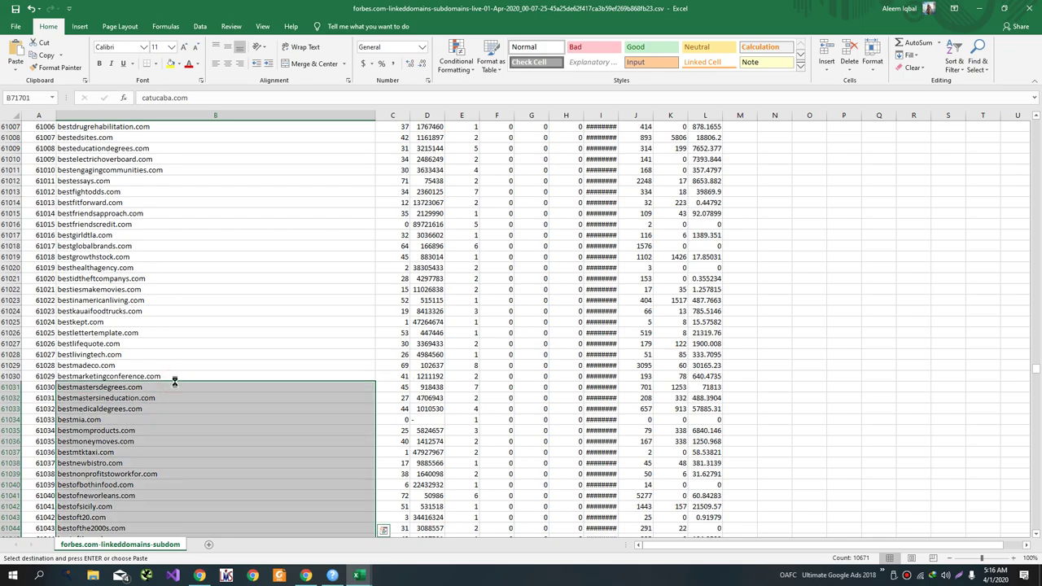
key(ctrl+c)
Switch to the Rankz Bulk Domain Availability Checker, reload it, paste the copied domains and run the availability check
key(alt+Tab)
key(Tab)
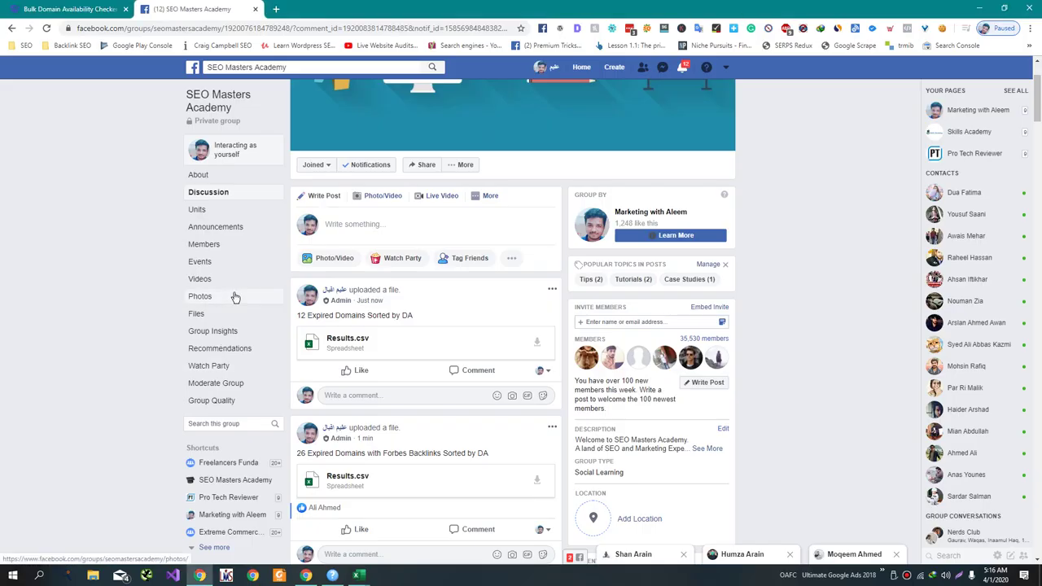
key(alt+Tab)
key(Tab)
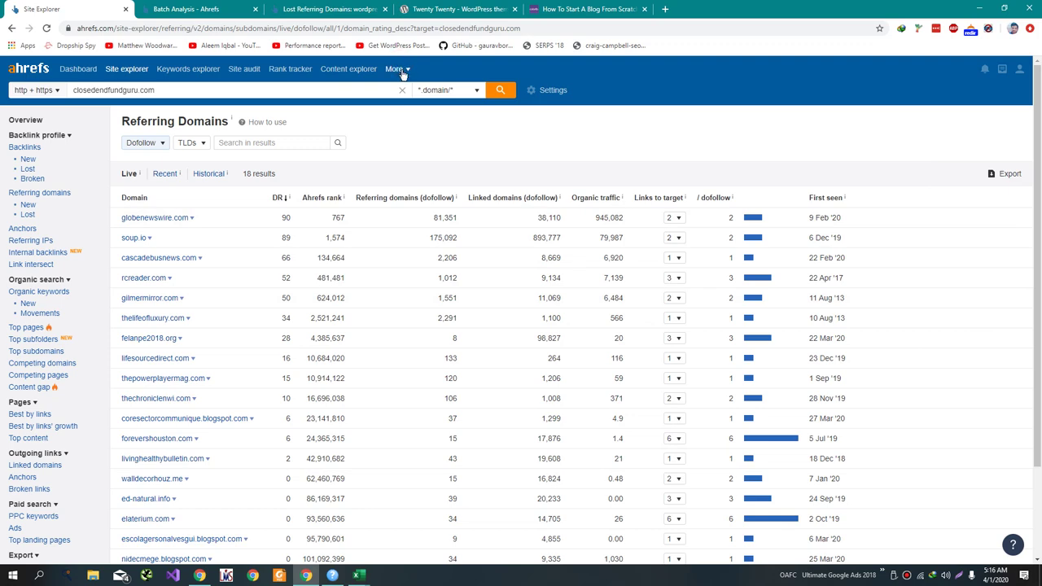
key(alt+Tab)
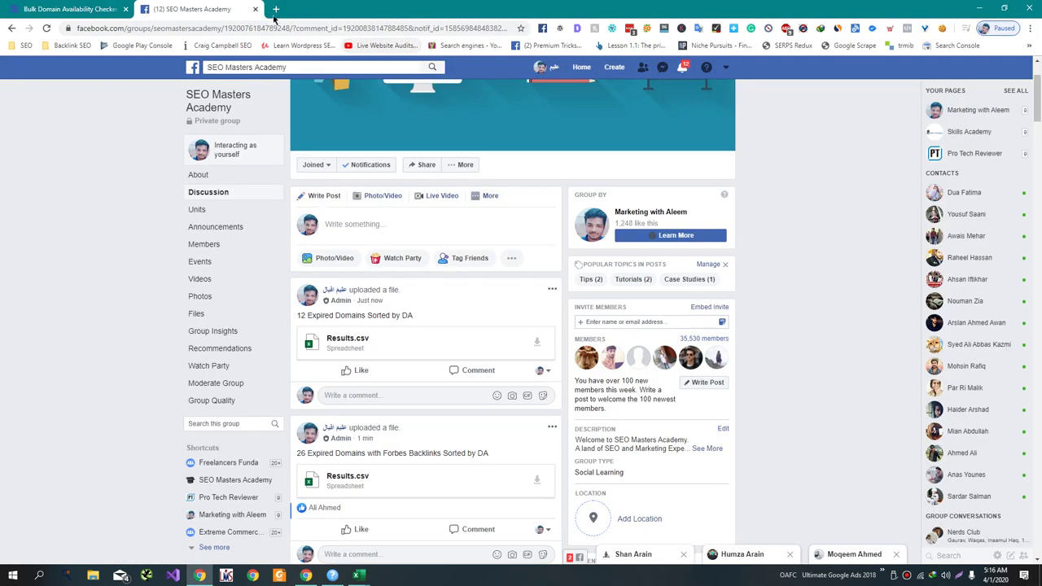
click(118, 8)
scroll(244, 196, up, 3)
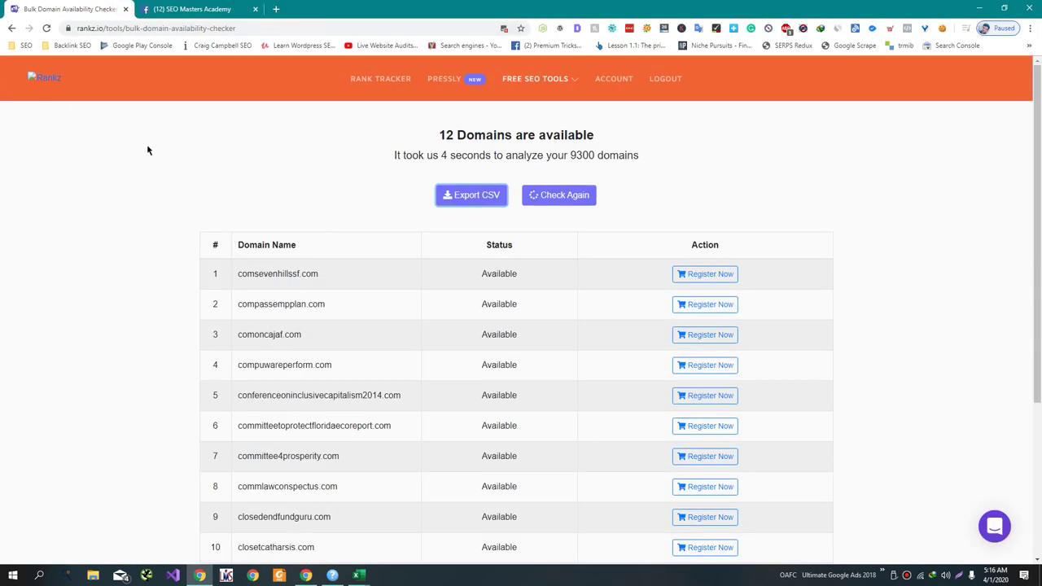
key(F5)
click(400, 274)
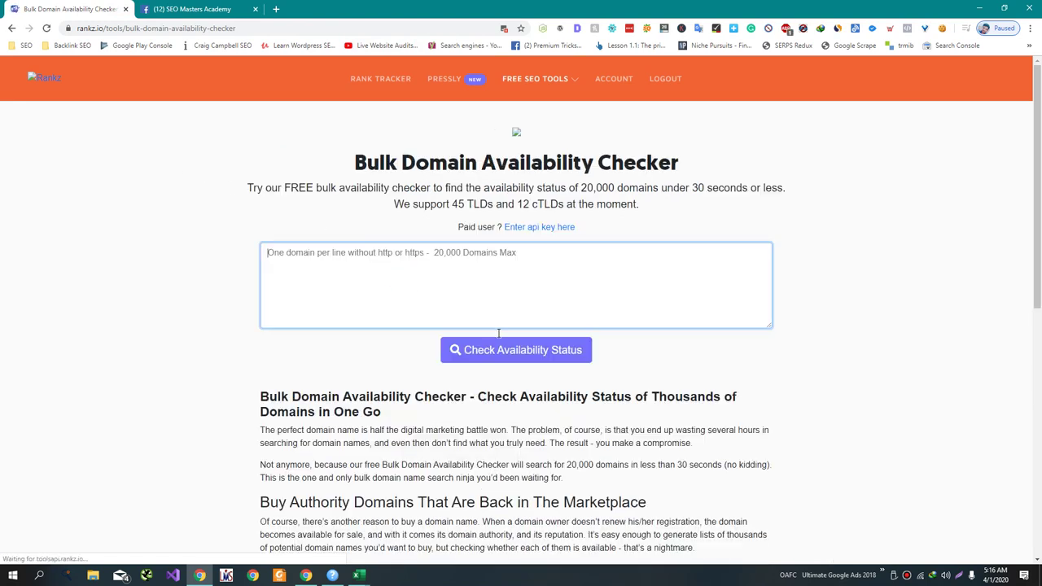
key(ctrl+v)
click(503, 351)
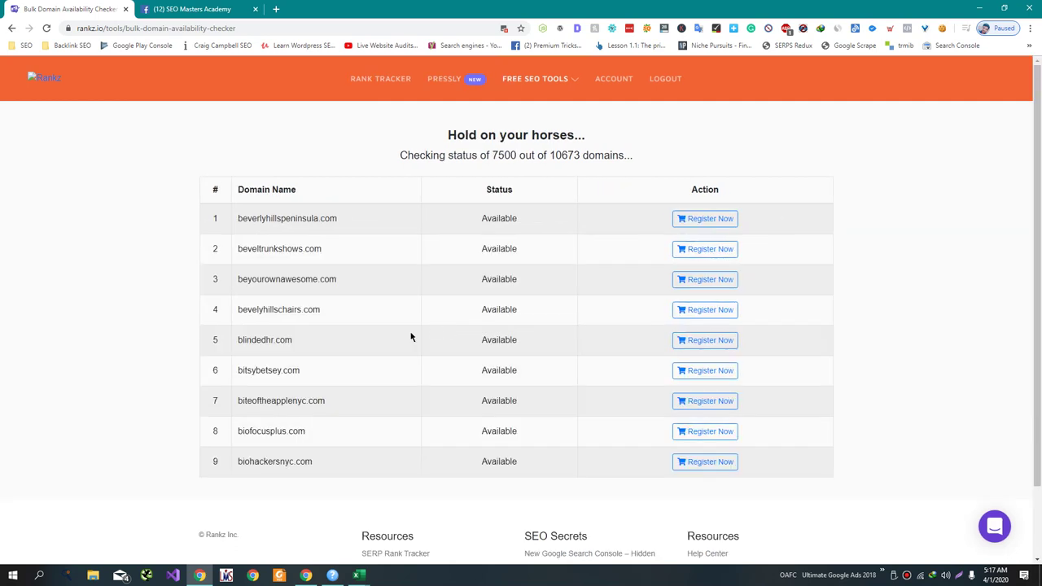
Look through the available domains, export them as CSV and open the downloaded file in Excel
scroll(411, 338, down, 1)
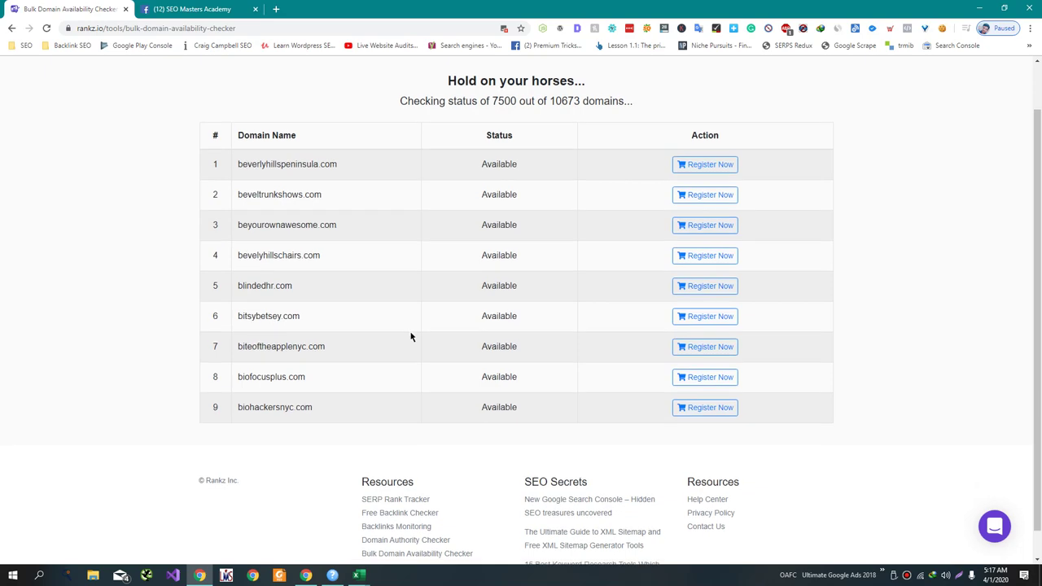
scroll(411, 337, down, 3)
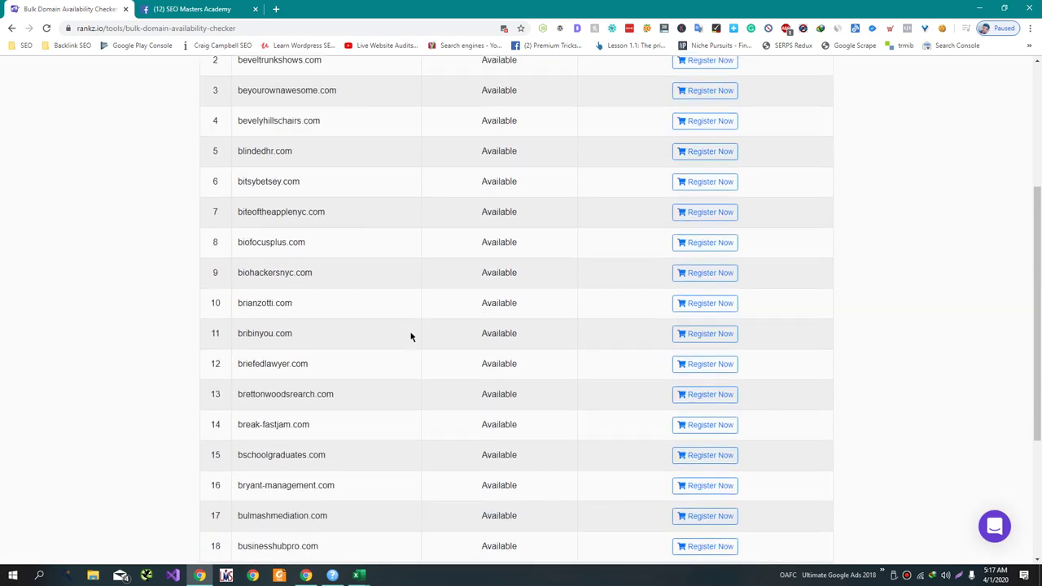
scroll(411, 337, down, 1)
scroll(411, 337, up, 4)
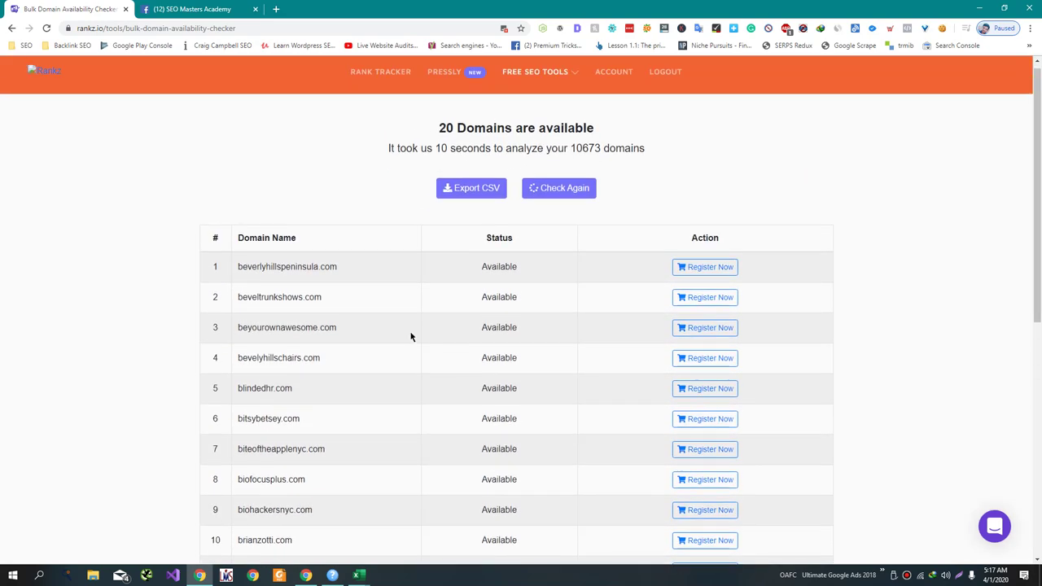
click(469, 197)
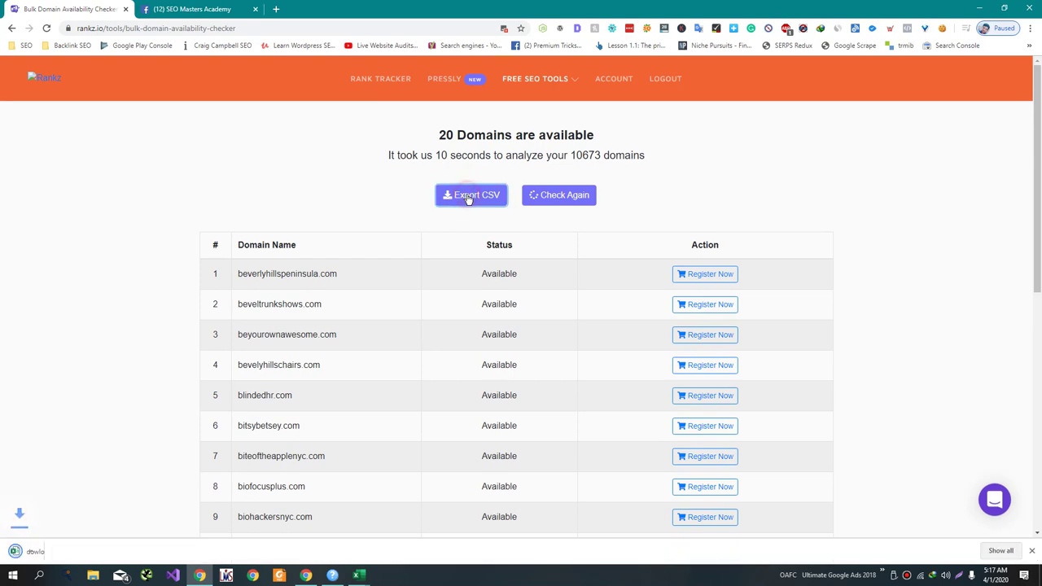
click(32, 551)
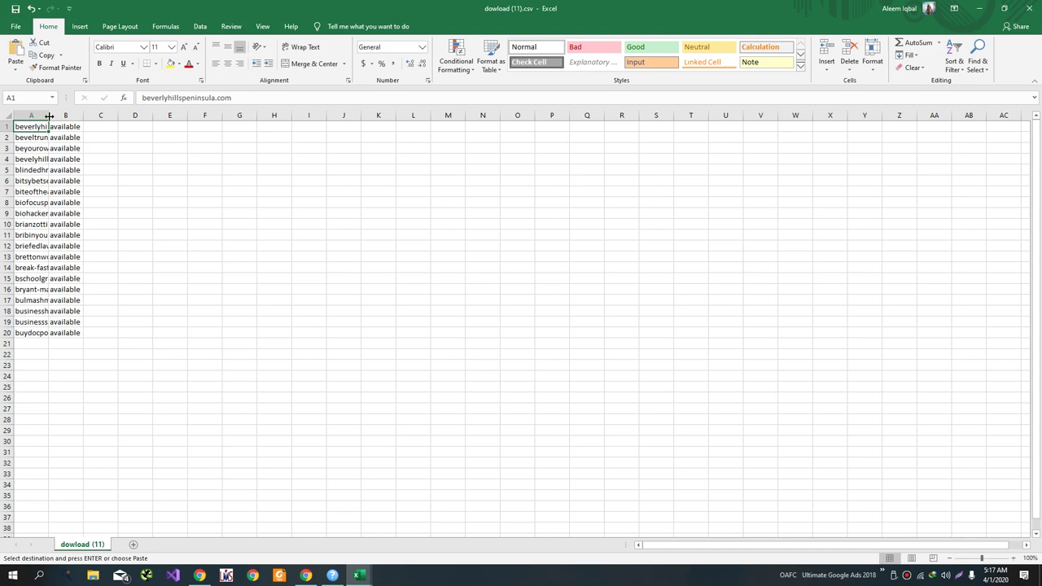
Widen column A and copy the domains in A1:A20
drag(49, 116, 180, 116)
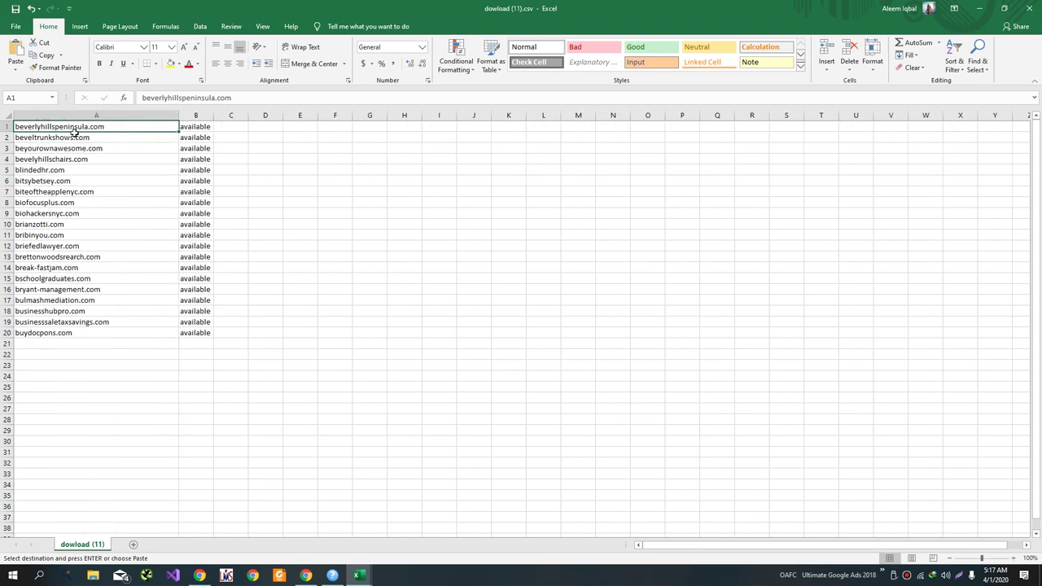
shift+click(80, 334)
key(ctrl+c)
Switch to Bulk Moz DA Checker, replace its domain list with the copied domains and start checking
key(alt+Tab)
key(alt+Tab)
key(alt+Tab)
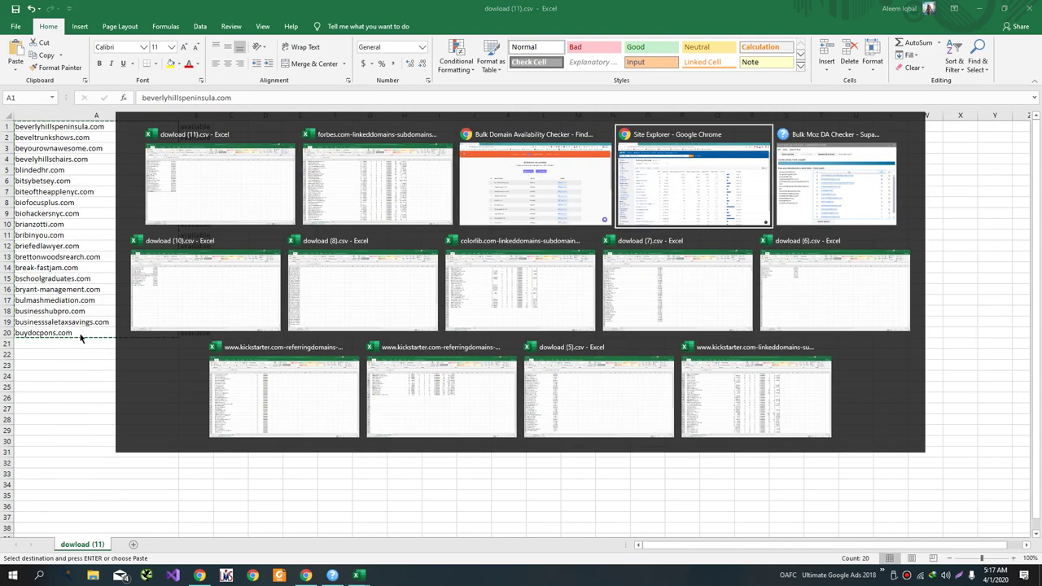
key(alt+Tab)
click(131, 198)
key(ctrl+a)
key(ctrl+v)
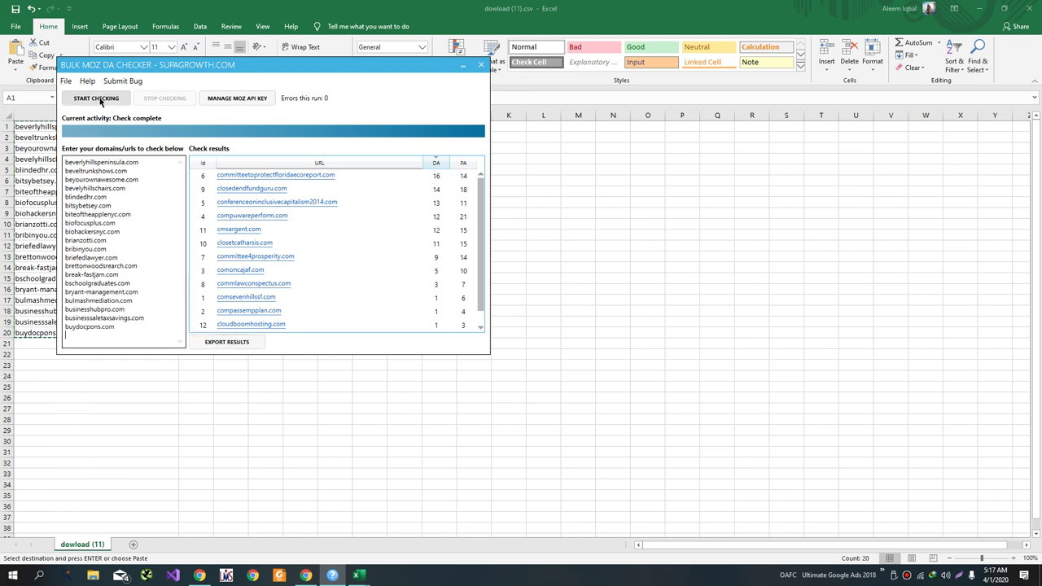
click(98, 98)
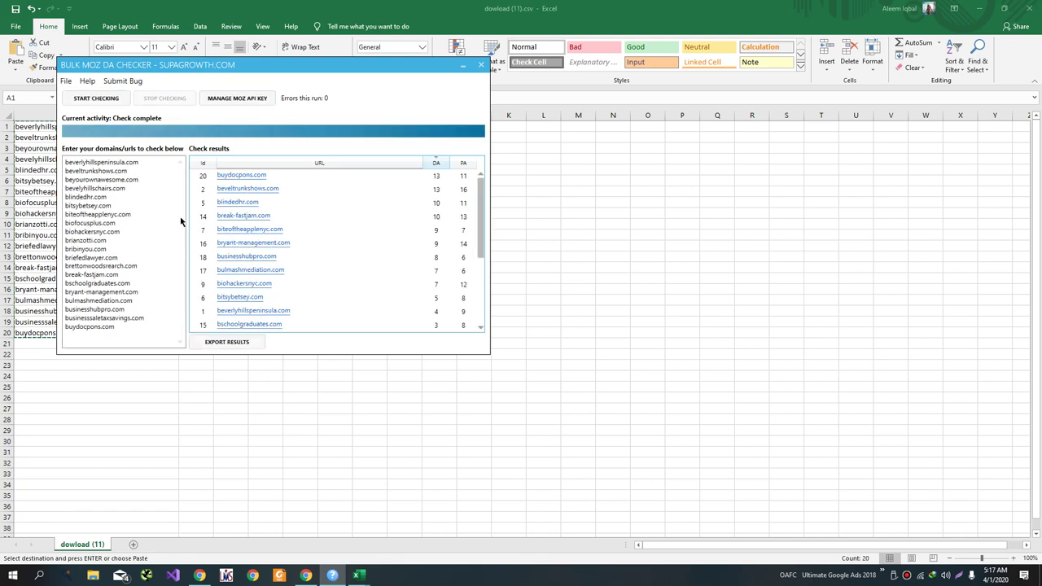
Export the Moz check results to Documents as Results.csv, replacing the existing file
click(244, 342)
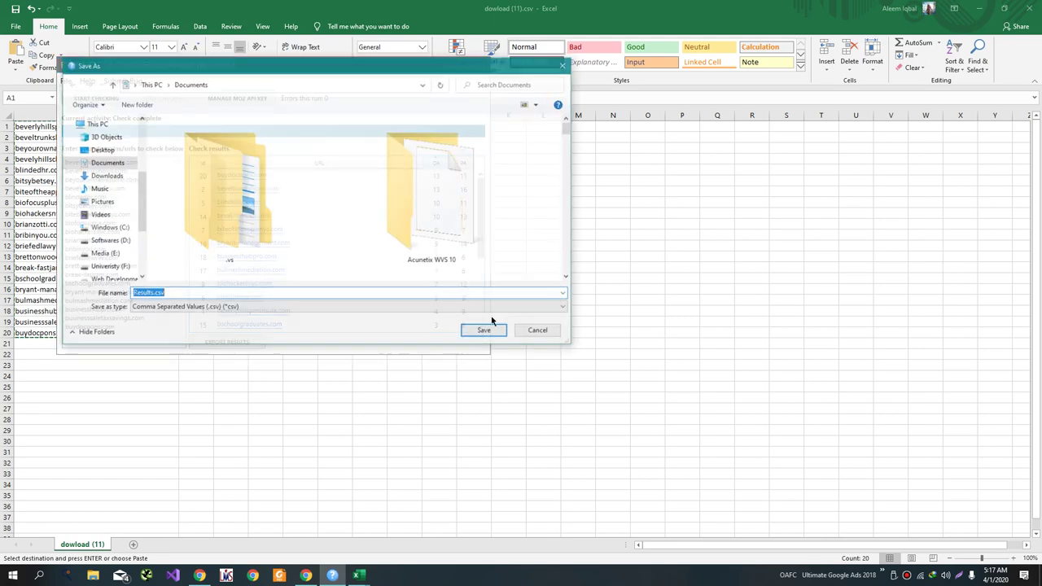
click(484, 330)
key(alt+Tab)
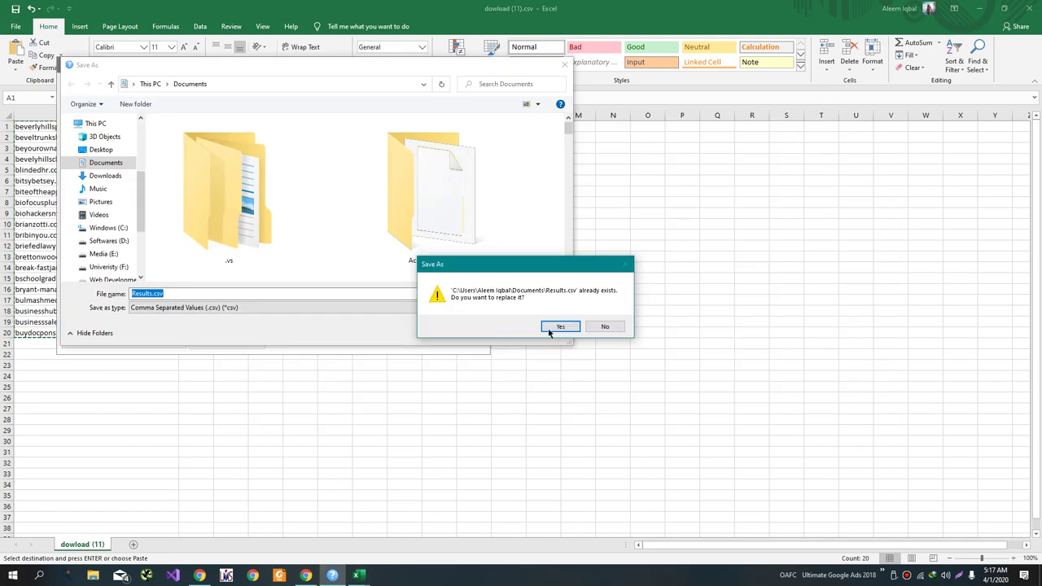
click(557, 327)
Switch to the SEO Masters Academy Facebook group in Chrome and start a new file post
key(alt+Tab)
key(alt+Tab)
key(alt+Tab)
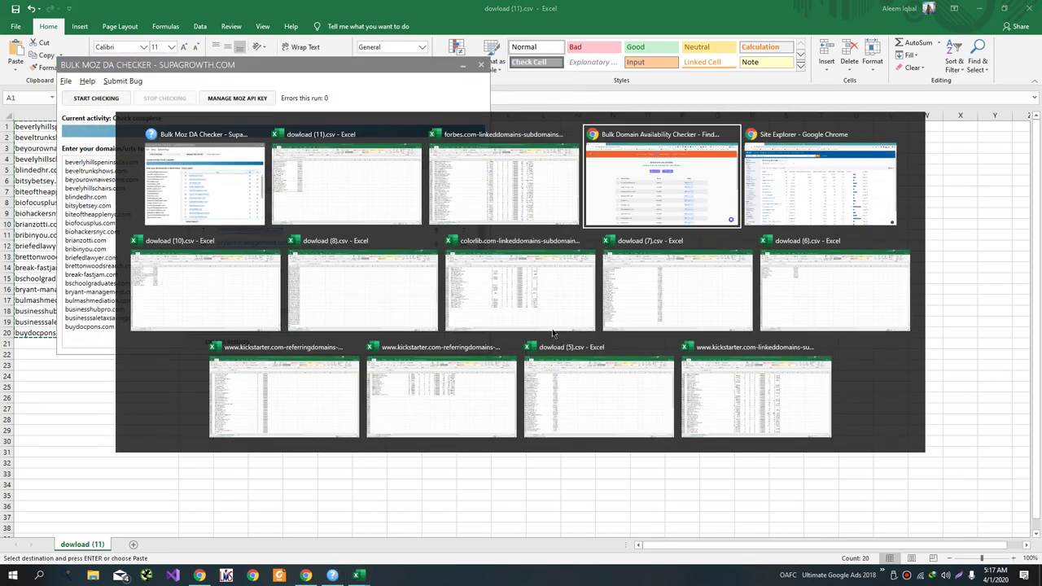
key(alt+Tab)
key(alt+Tab)
key(alt+Tab)
key(alt+Tab)
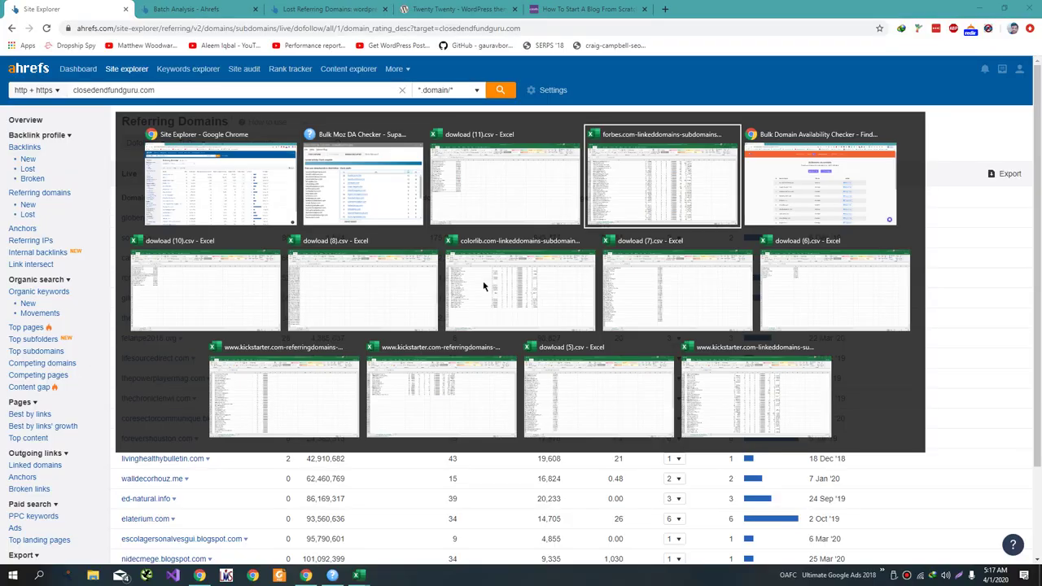
key(alt+Tab)
click(163, 9)
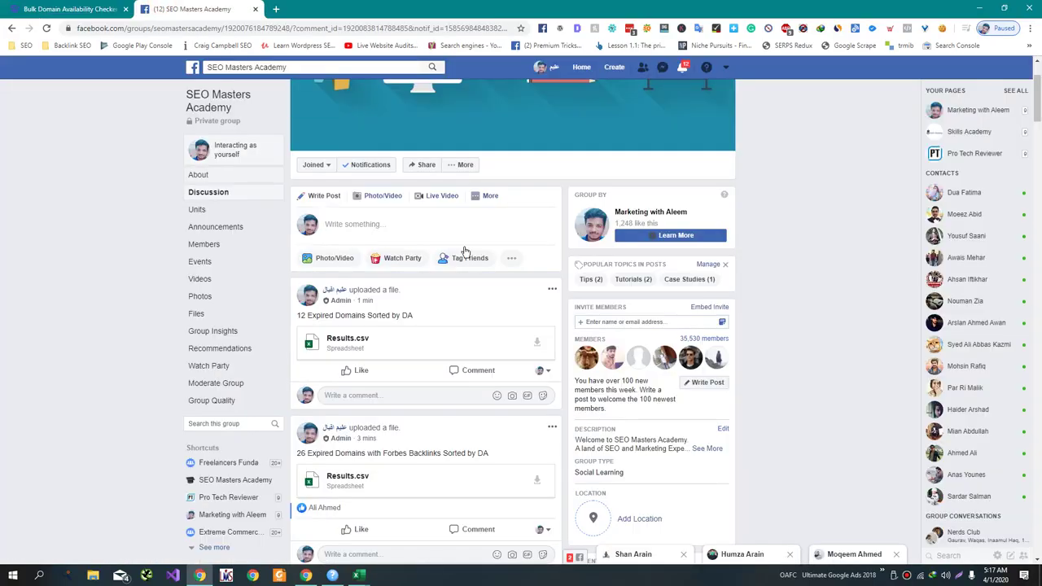
click(512, 258)
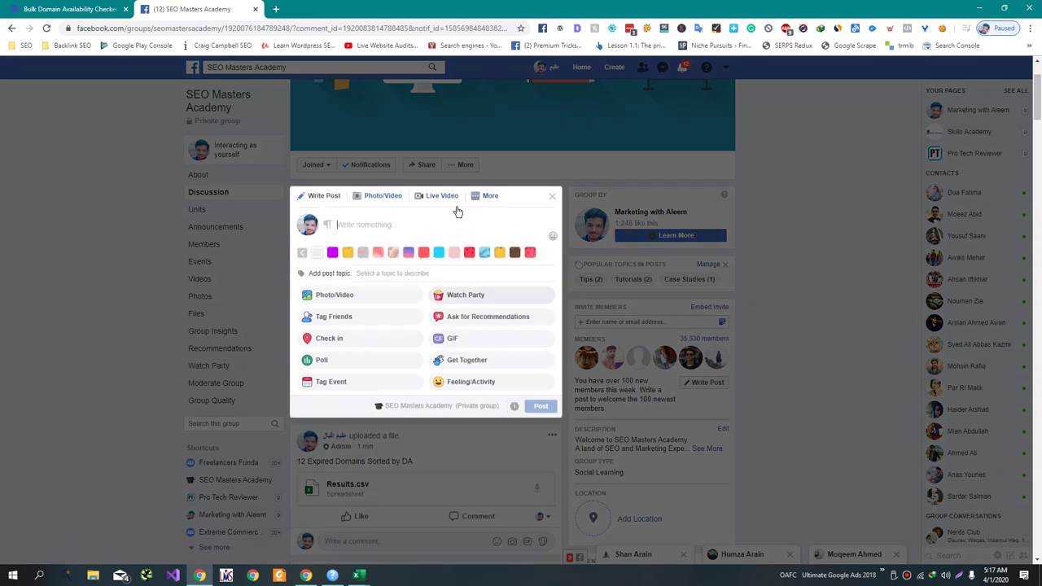
click(479, 207)
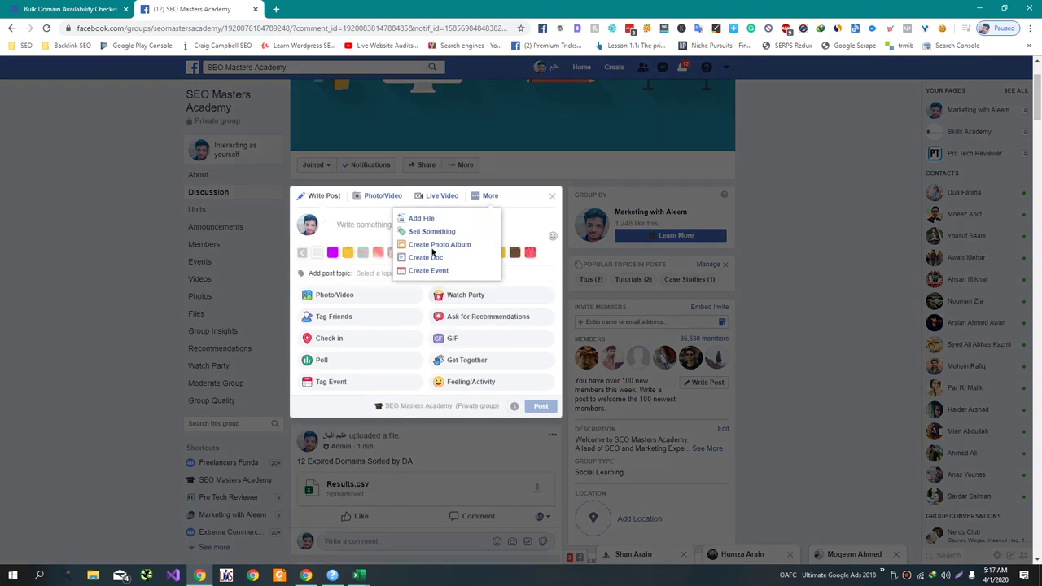
Review the latest domain metrics in Bulk Moz DA Checker and go back to the open Facebook file post
key(alt+Tab)
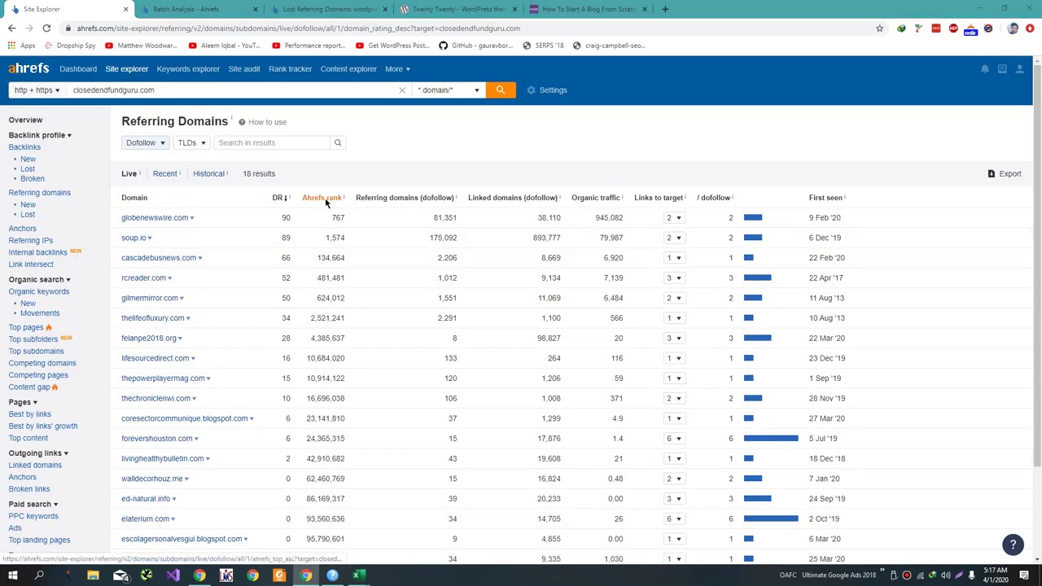
key(alt+Tab)
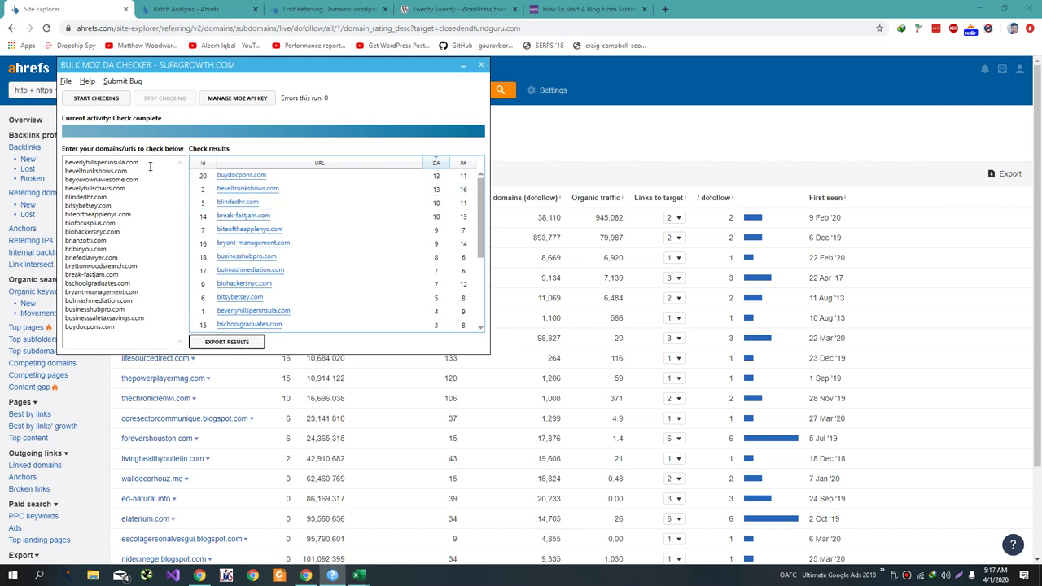
key(alt+Tab)
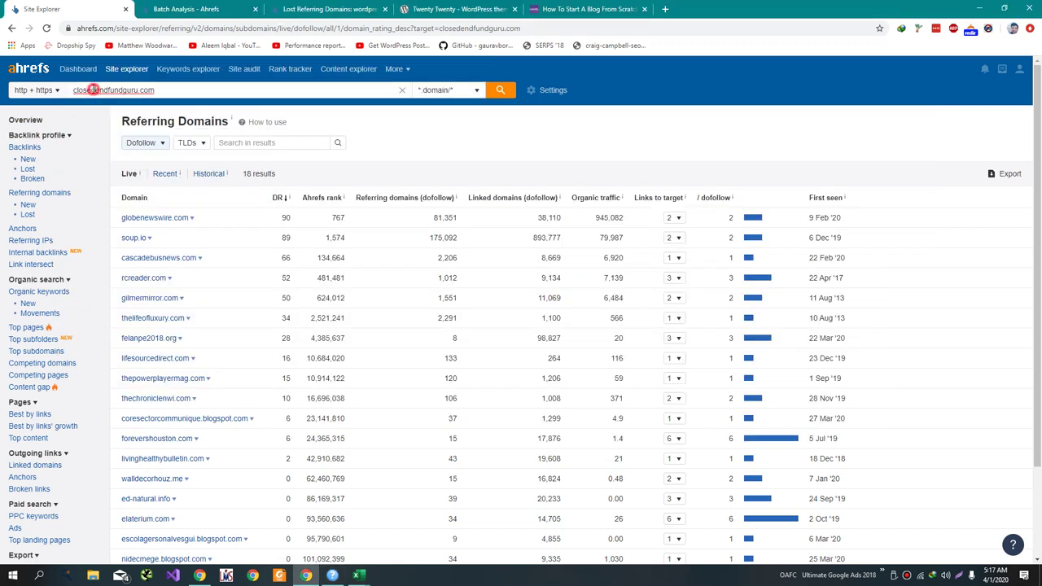
key(alt+Tab)
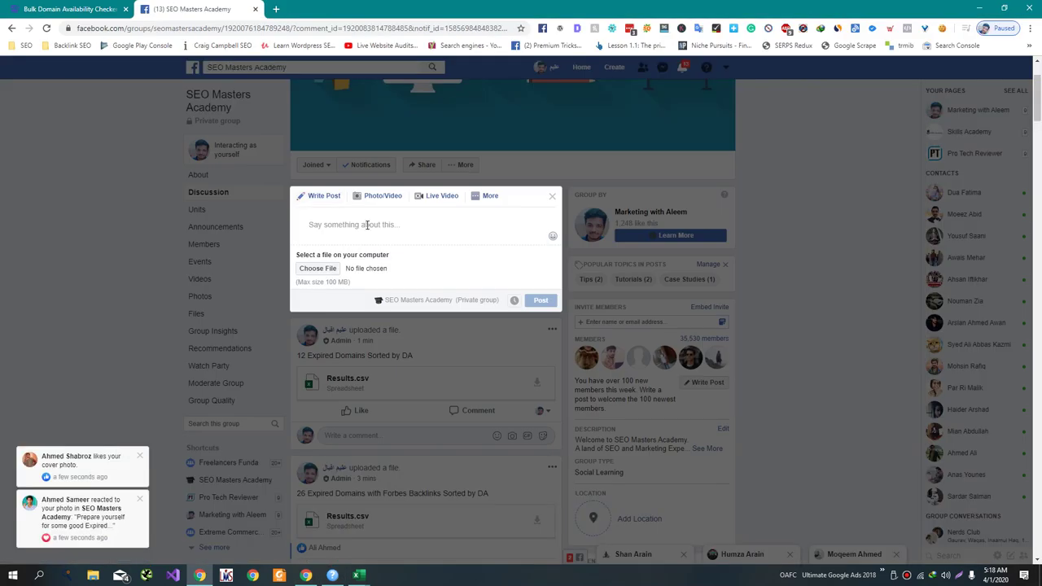
Attach Results.csv from Documents to the open file post in the SEO Masters Academy group
click(332, 270)
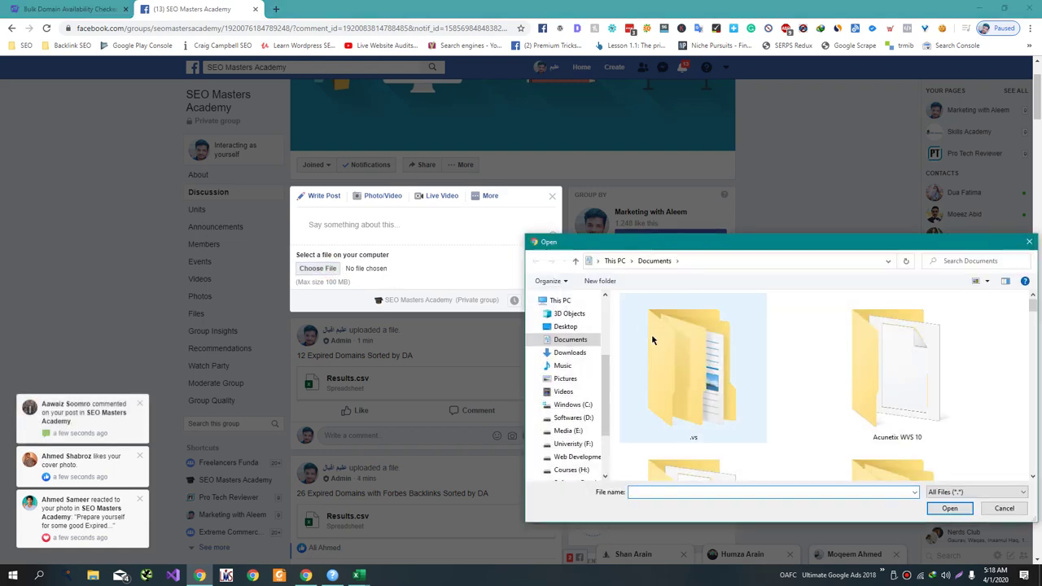
scroll(654, 362, down, 2)
scroll(653, 367, down, 5)
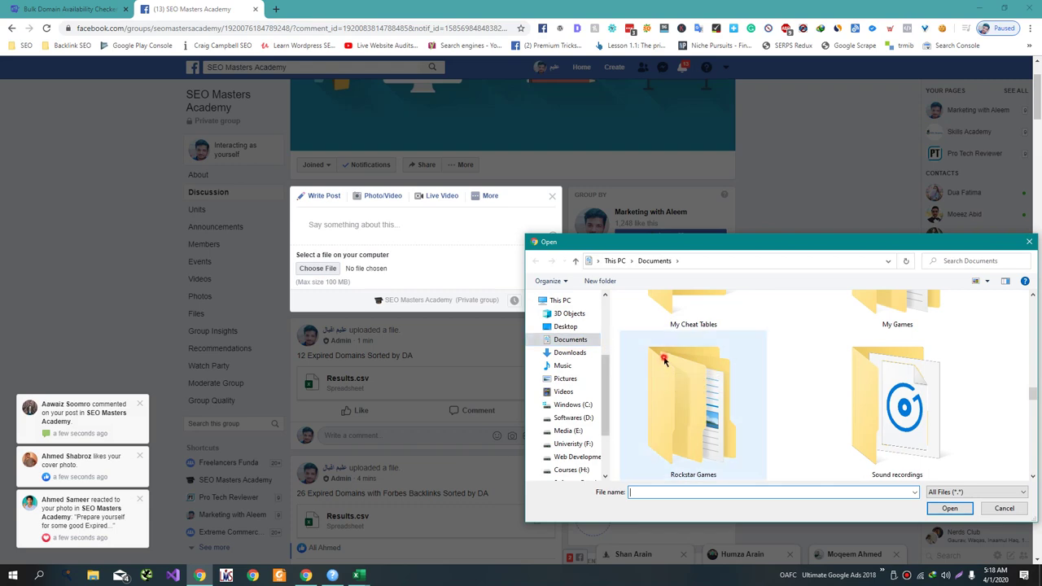
key(Escape)
click(325, 269)
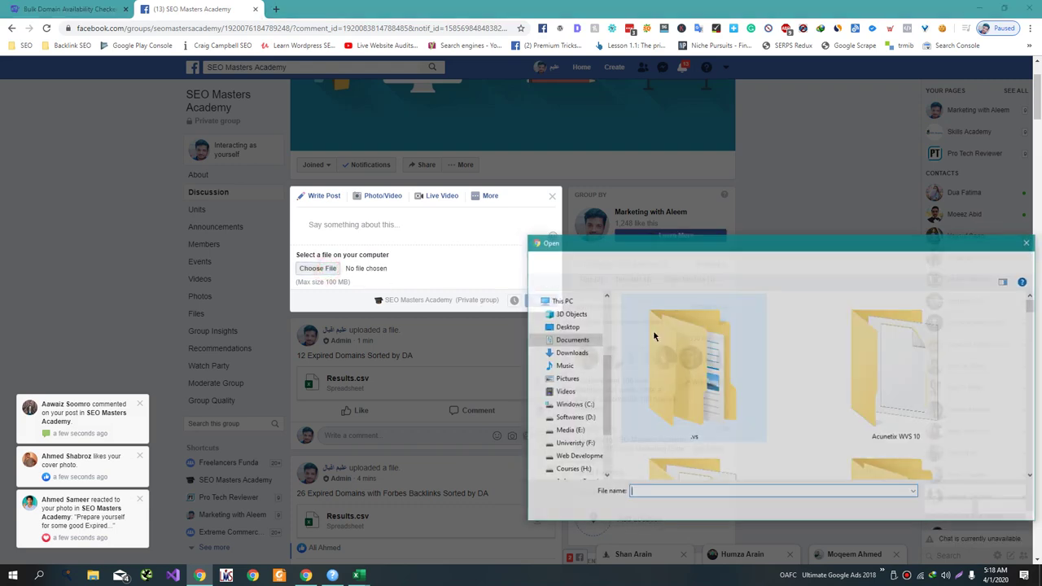
key(Return)
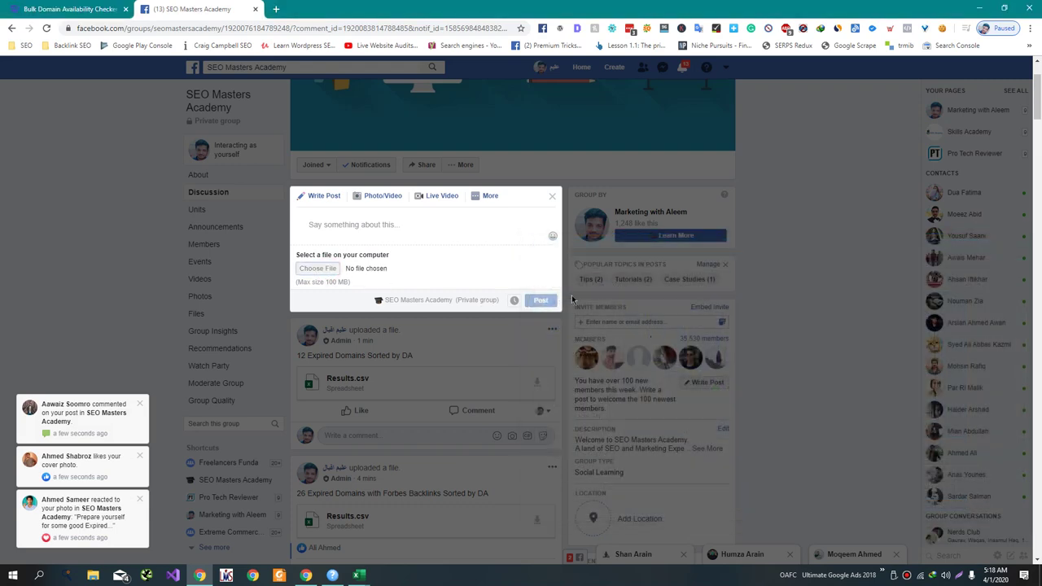
Caption the file post "20 Expired Domains Sorted by DA" and publish it to the group
click(457, 221)
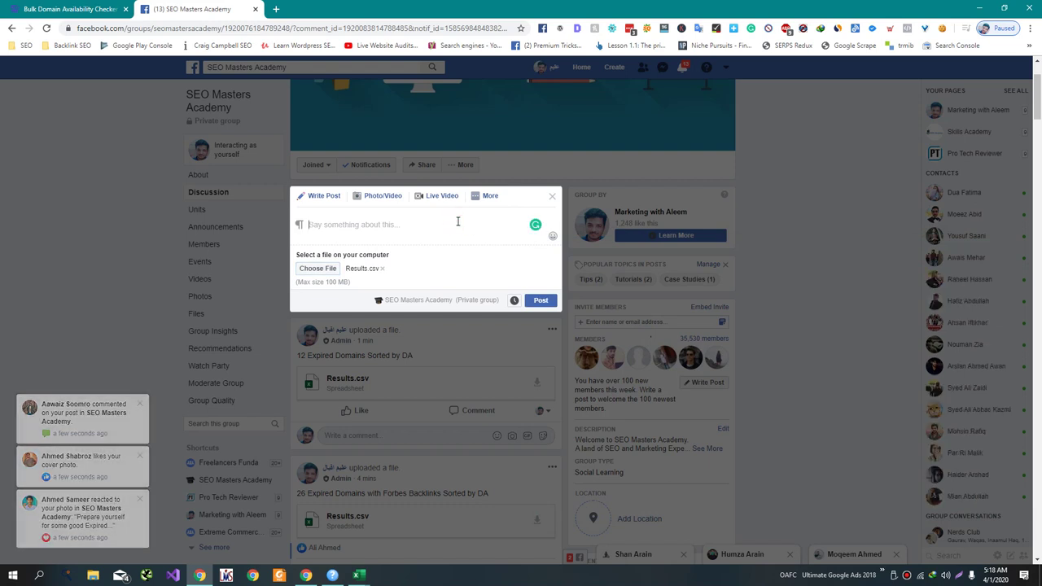
text(20 Expired Domains Sorted by DA)
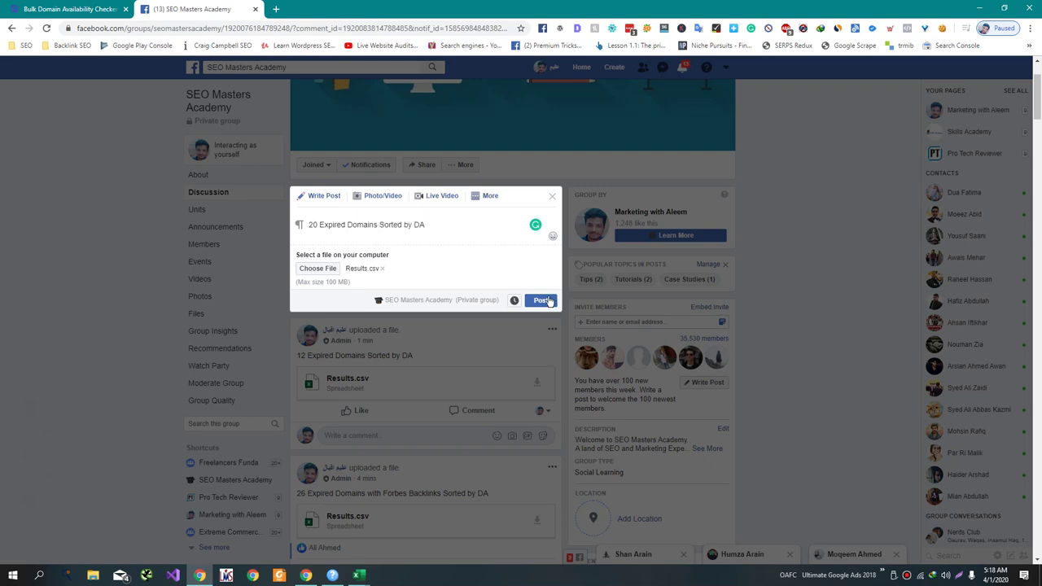
click(541, 300)
Switch to Ahrefs Site Explorer and show the backlinks from workinhotel.com to beverlyhillspeninsula.com
key(alt+Tab)
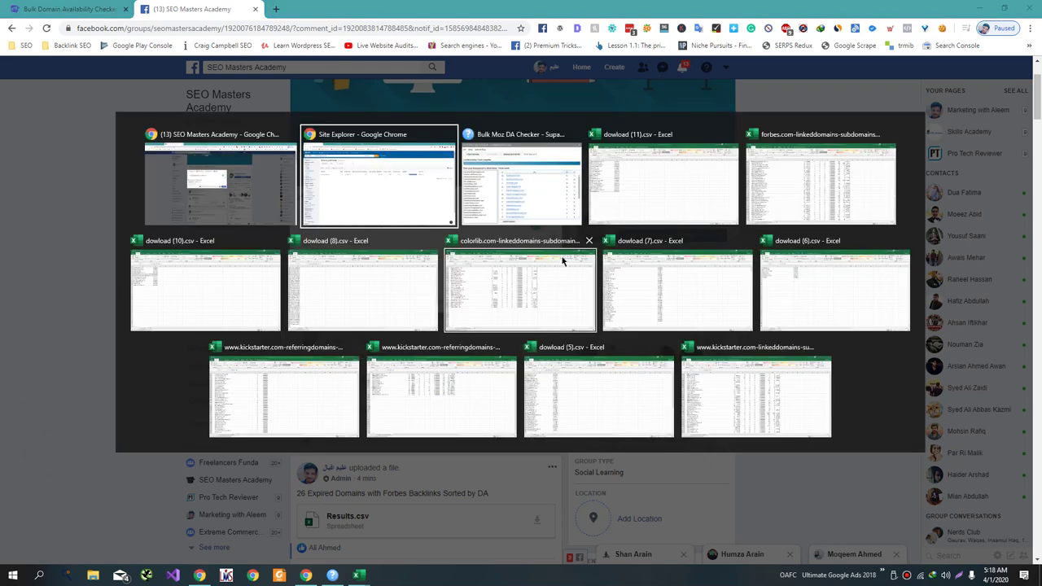
click(660, 218)
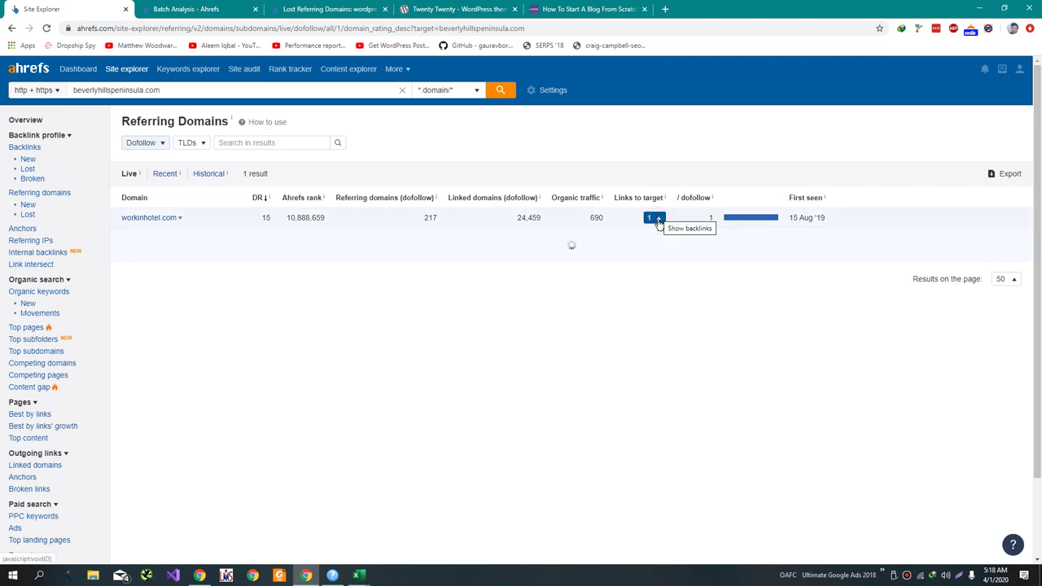
Copy the domains in column A of dowload (11).csv in Excel and close the workbook without saving
key(alt+Tab)
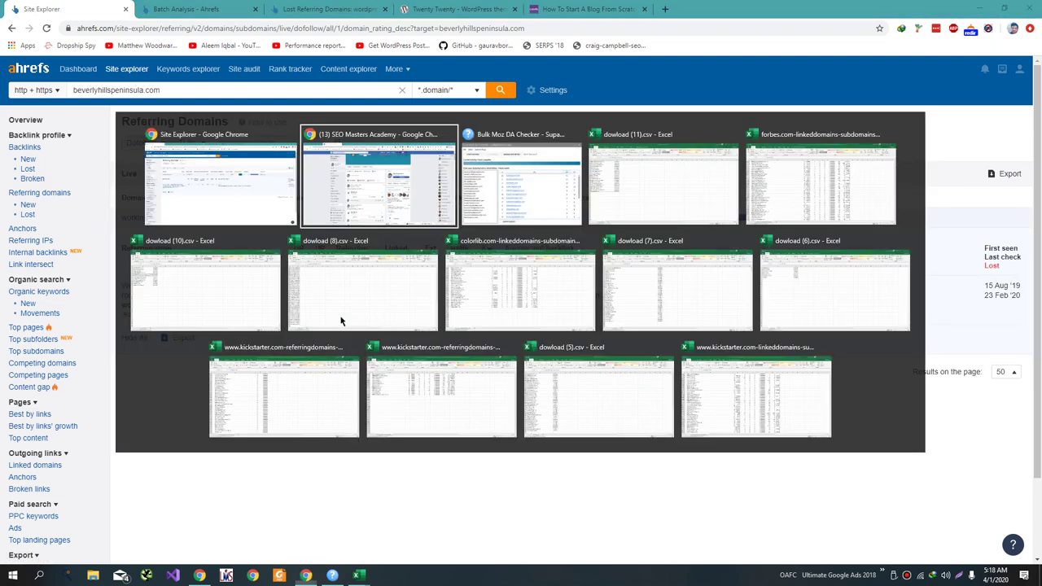
key(alt+Tab)
key(alt+Tab)
key(ctrl+shift+Down)
key(ctrl+c)
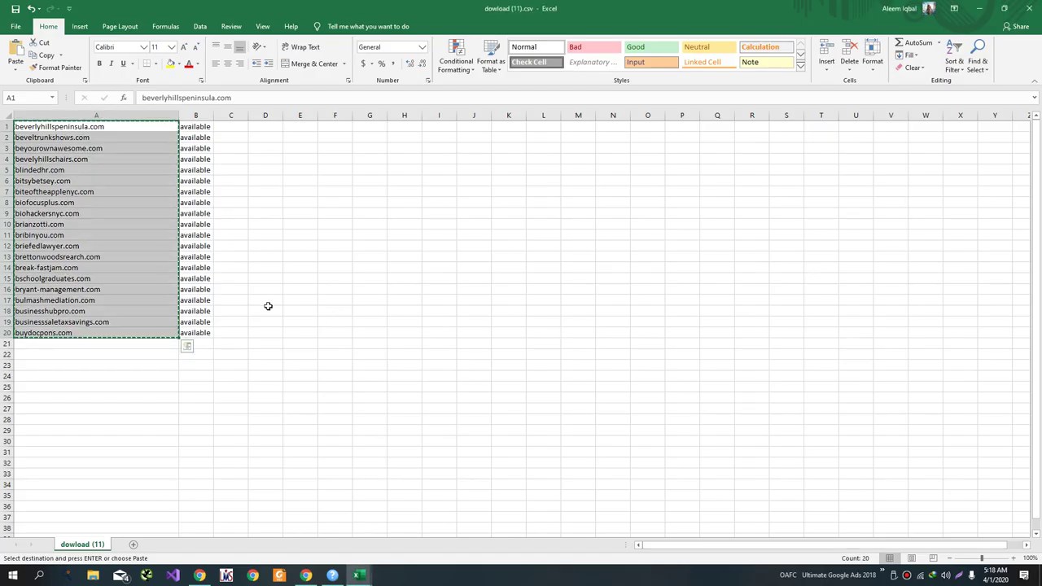
key(ctrl+w)
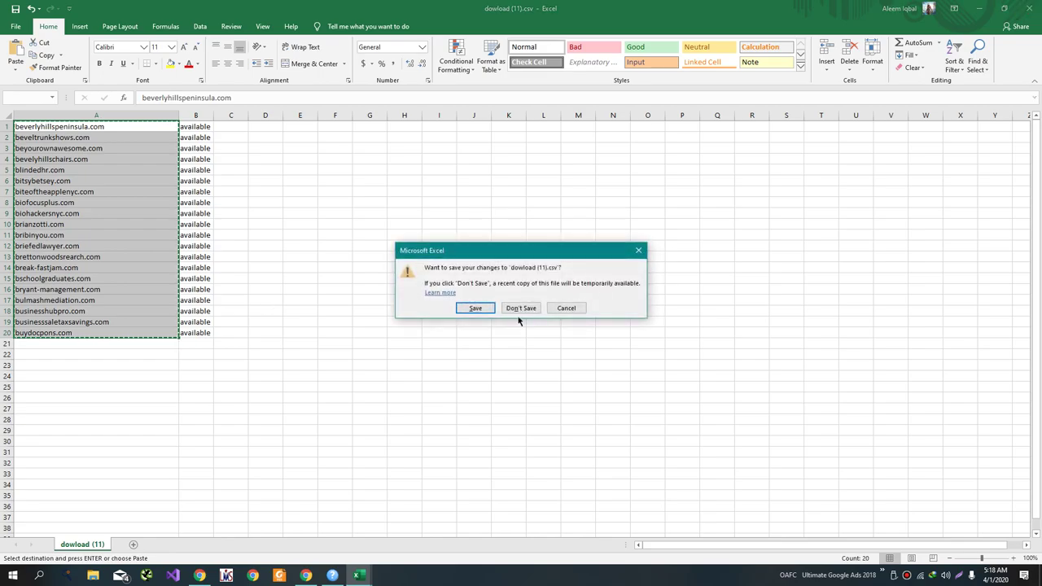
click(518, 308)
Return to Ahrefs Site Explorer and look up the dofollow referring domains of pcgamer.com
key(alt+Tab)
key(alt+Tab)
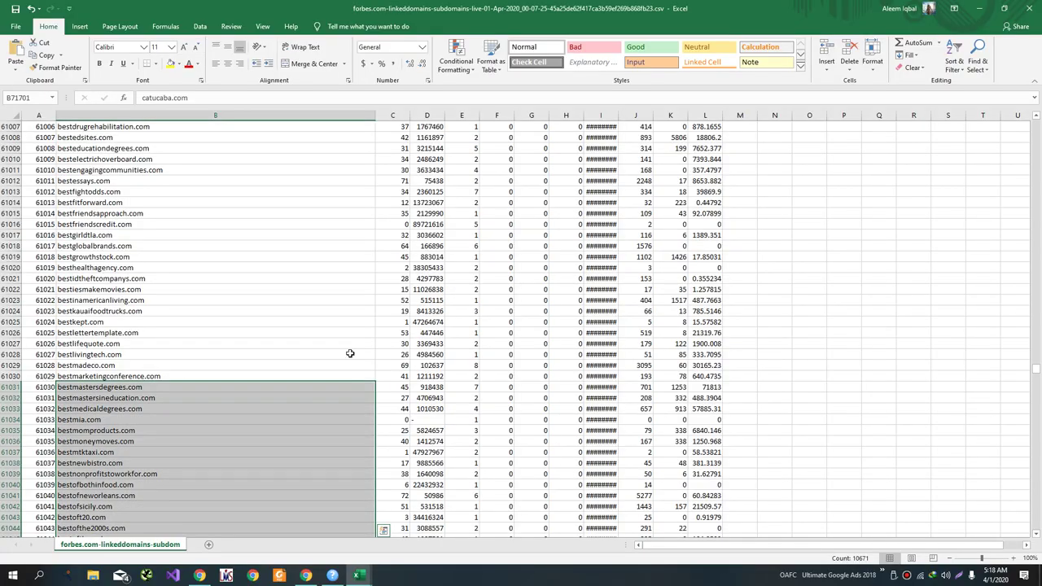
key(alt+Tab)
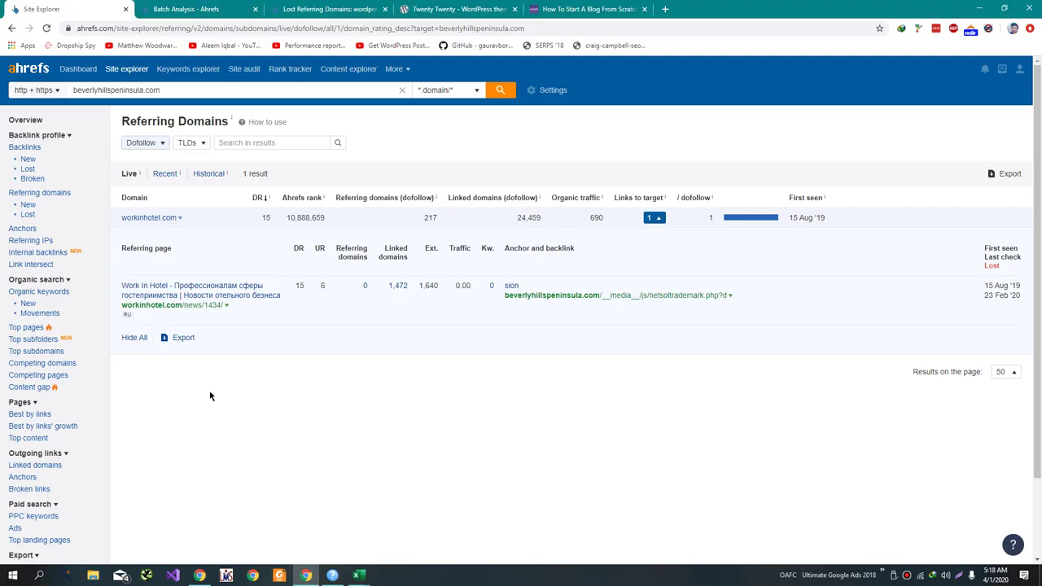
double_click(104, 92)
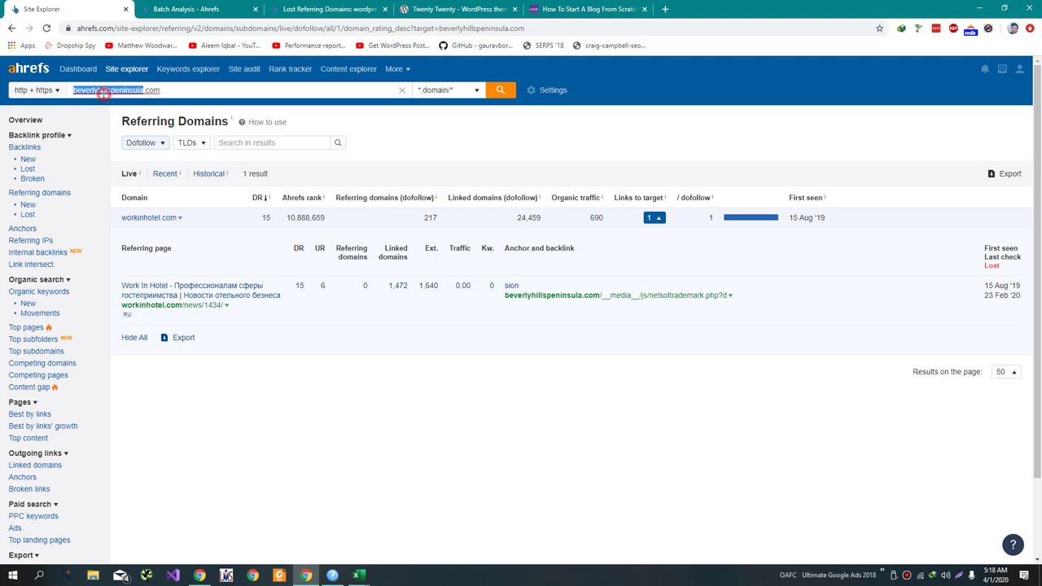
text(pcgamer)
key(Return)
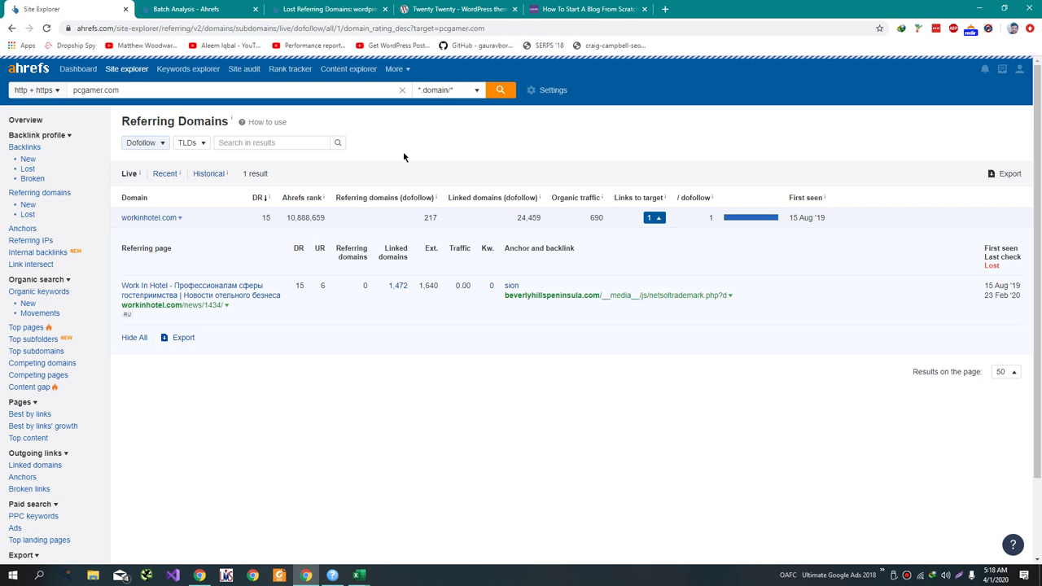
Move the Site Explorer tab behind the other tabs and start a full CSV export of pcgamer.com's referring domains for Microsoft Excel
drag(82, 5, 579, 8)
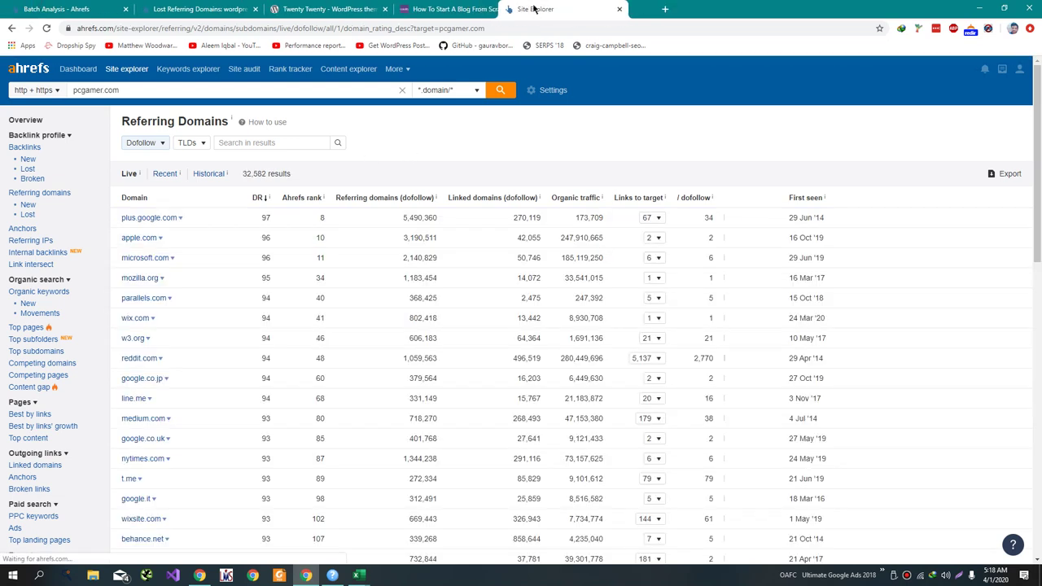
click(999, 176)
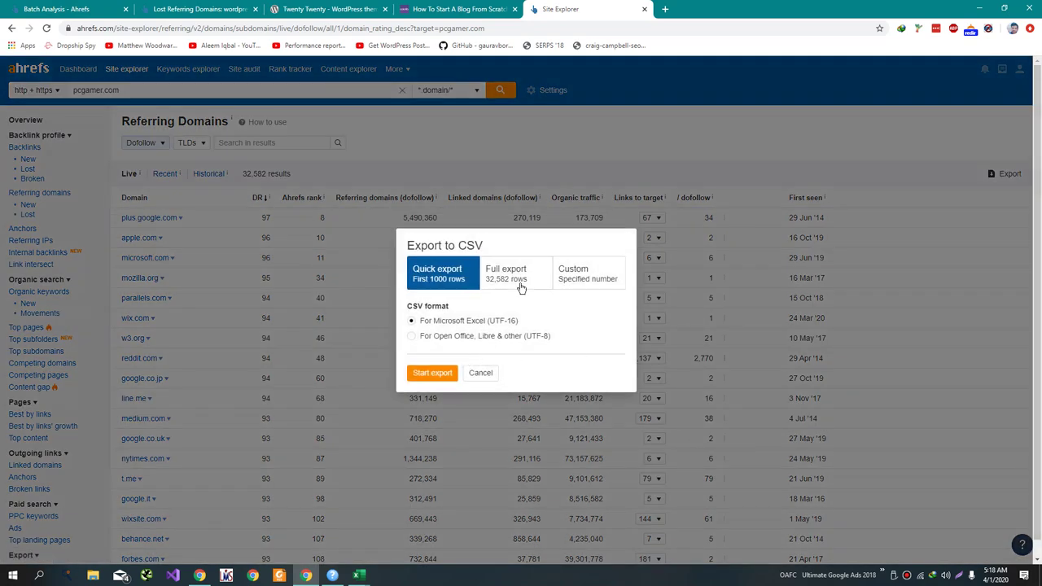
click(522, 288)
click(431, 383)
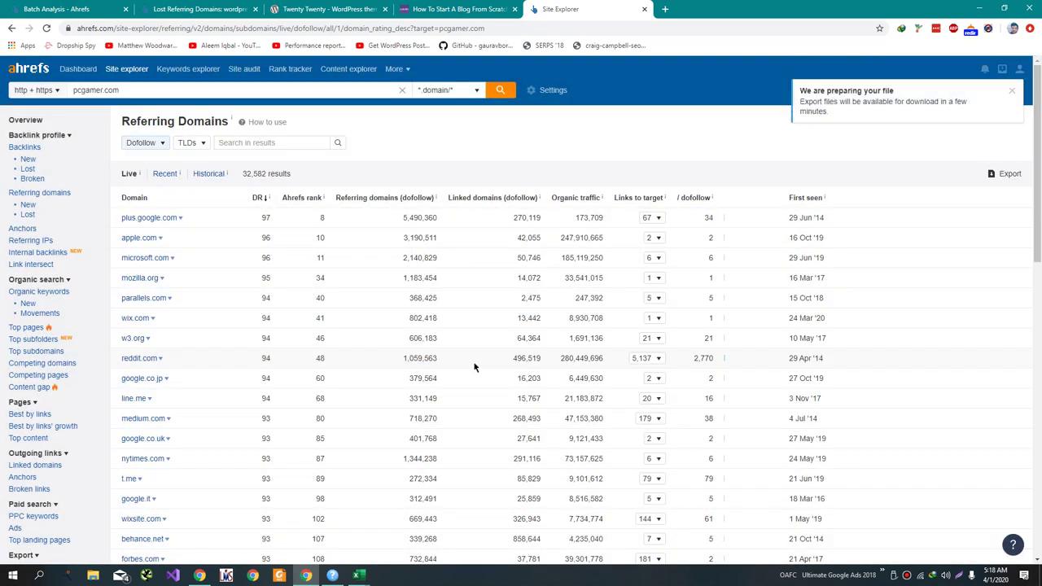
Switch to the Facebook group, check the notifications and open the two comment notifications on group posts in new tabs
key(alt+Tab)
key(alt+Tab)
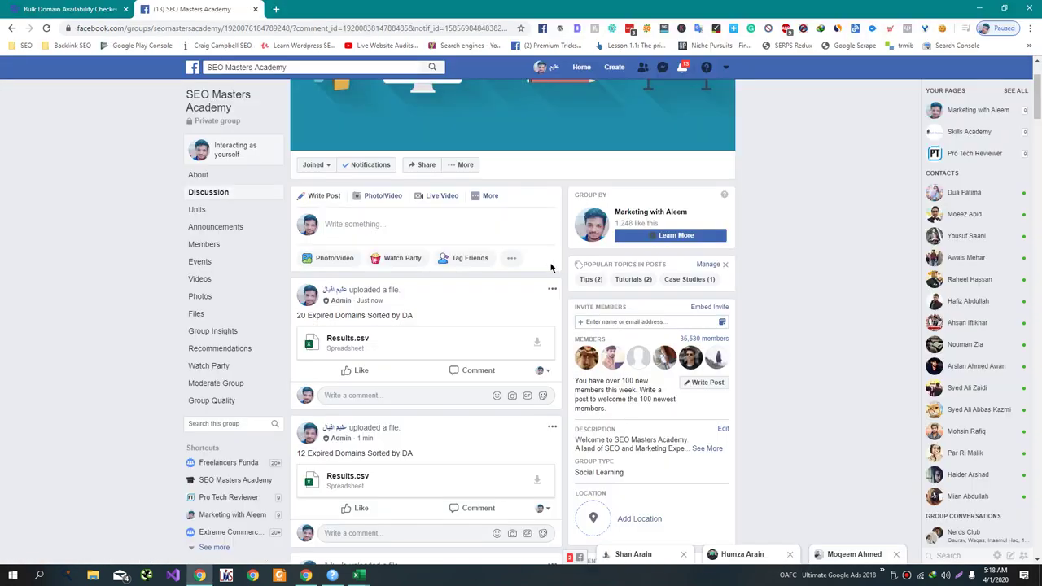
scroll(552, 267, down, 1)
click(684, 70)
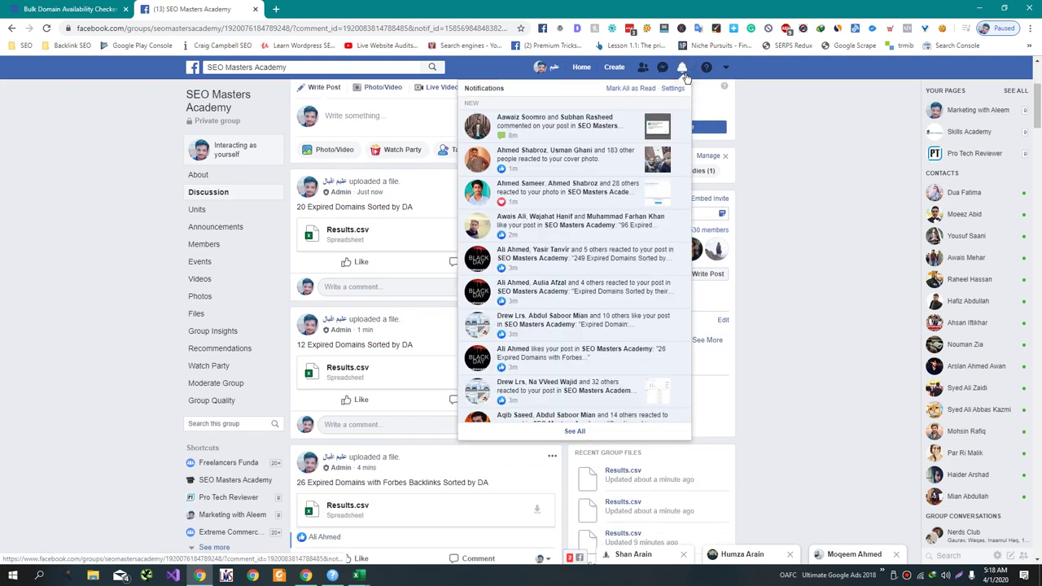
middle_click(637, 134)
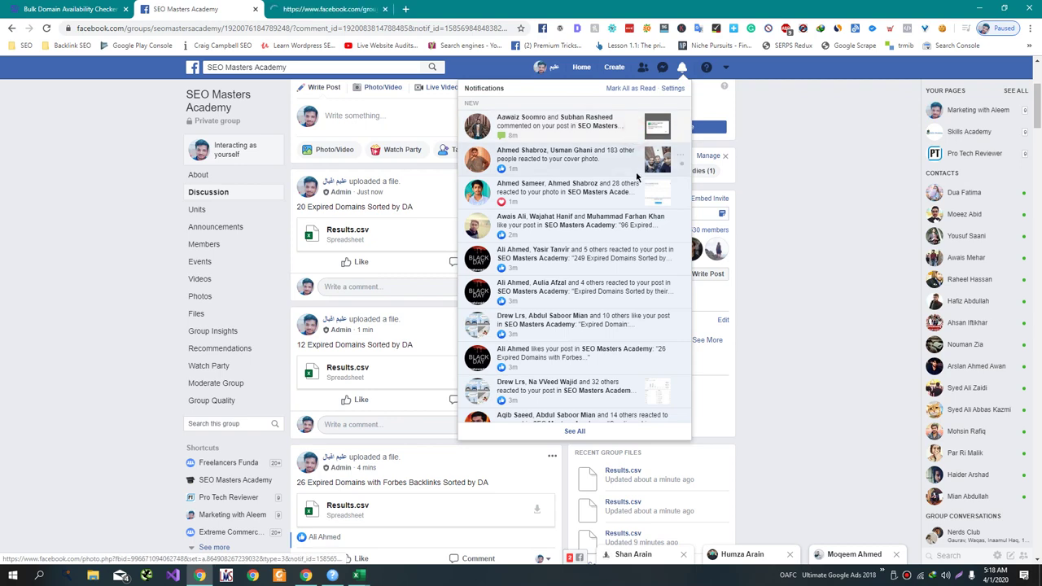
scroll(594, 285, down, 3)
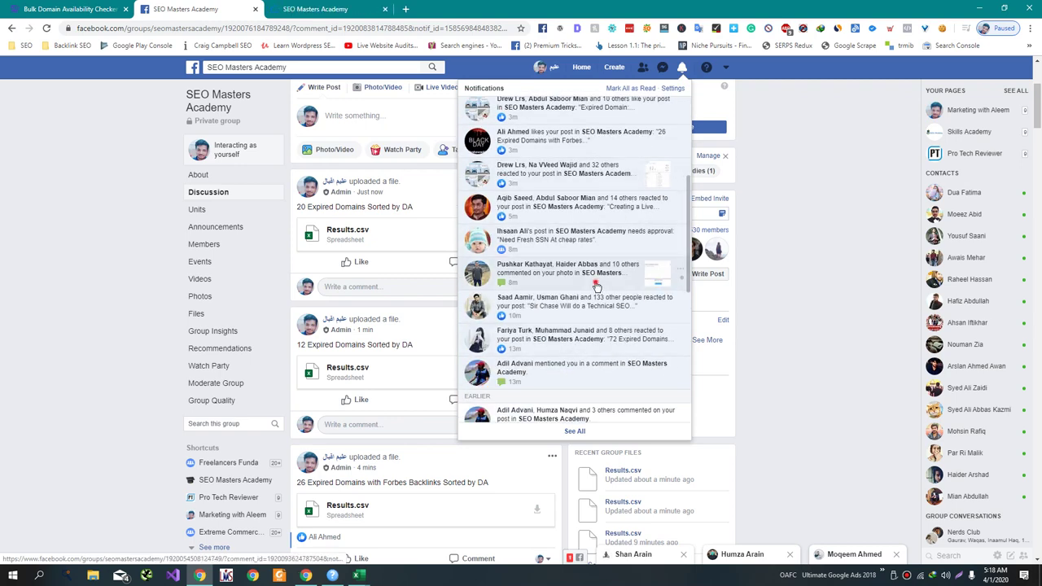
middle_click(596, 278)
click(340, 10)
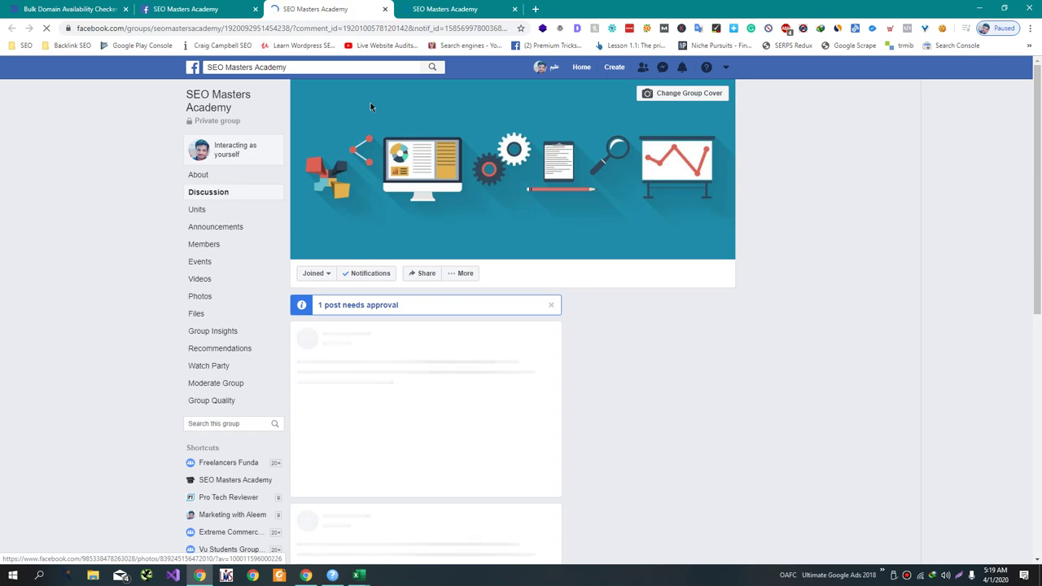
View the screenshot commented on the "96 Expired Domains Sorted by DA" post at full size and close it
key(alt+Tab)
key(alt+Tab)
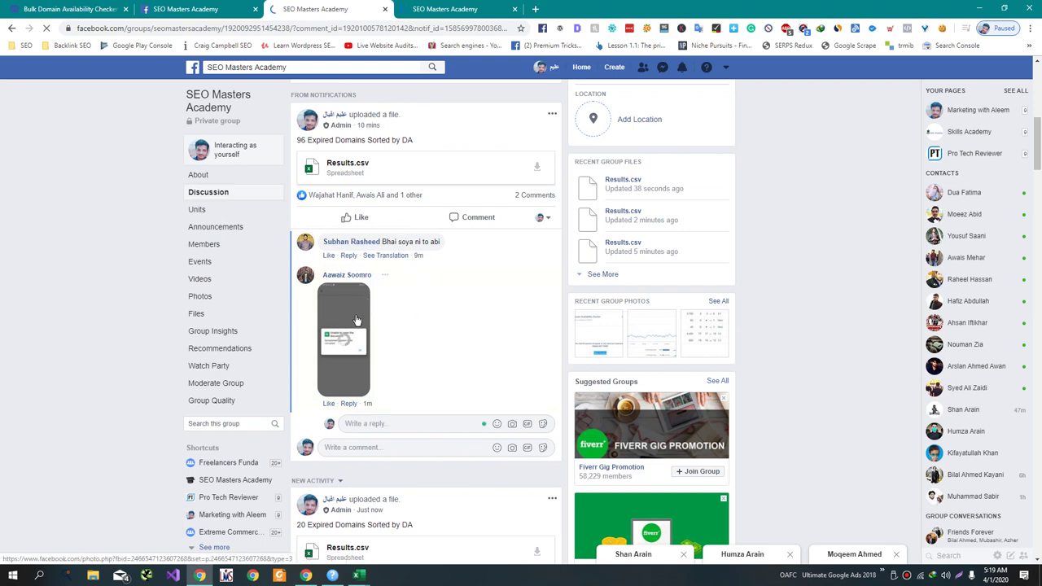
click(375, 369)
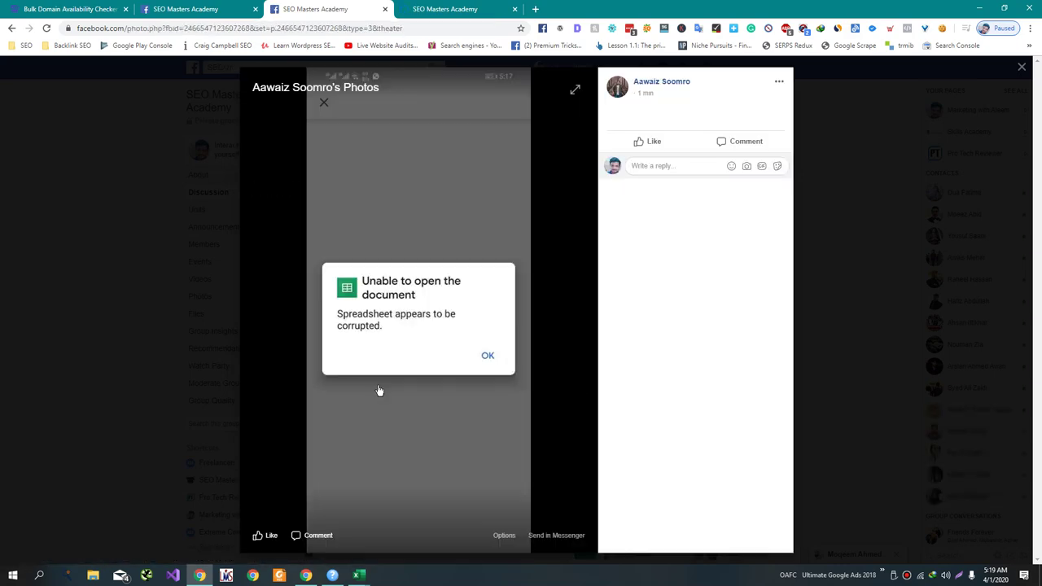
click(797, 323)
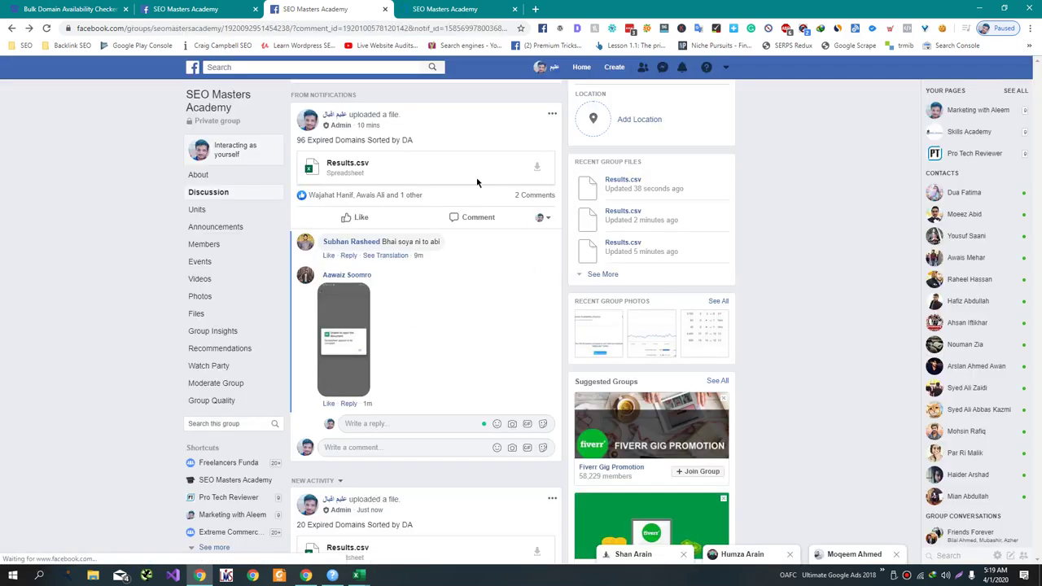
Download Results.csv from the "96 Expired Domains Sorted by DA" post, open it in Excel to check it, and return to Facebook
click(536, 167)
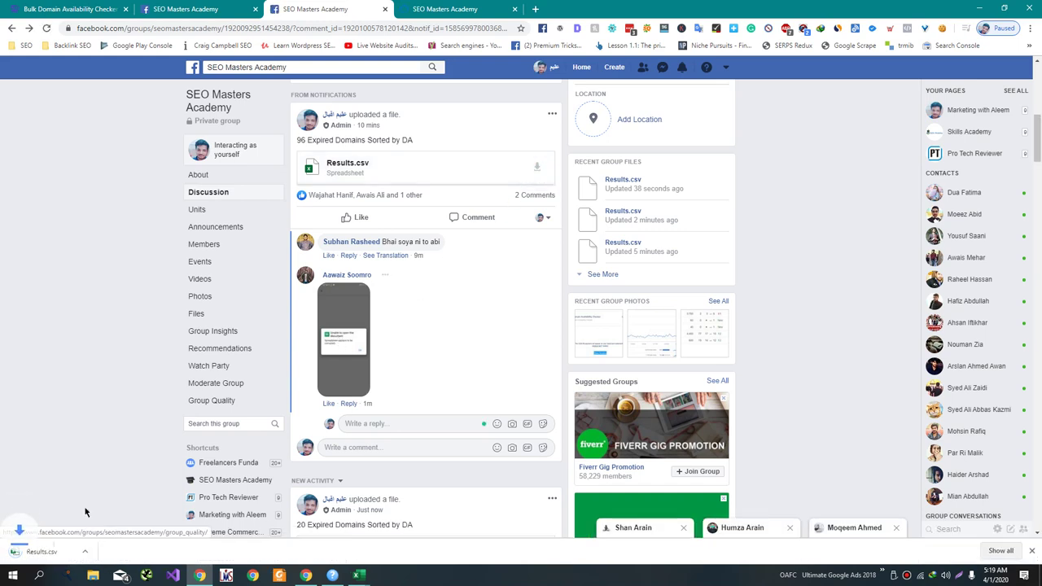
click(31, 553)
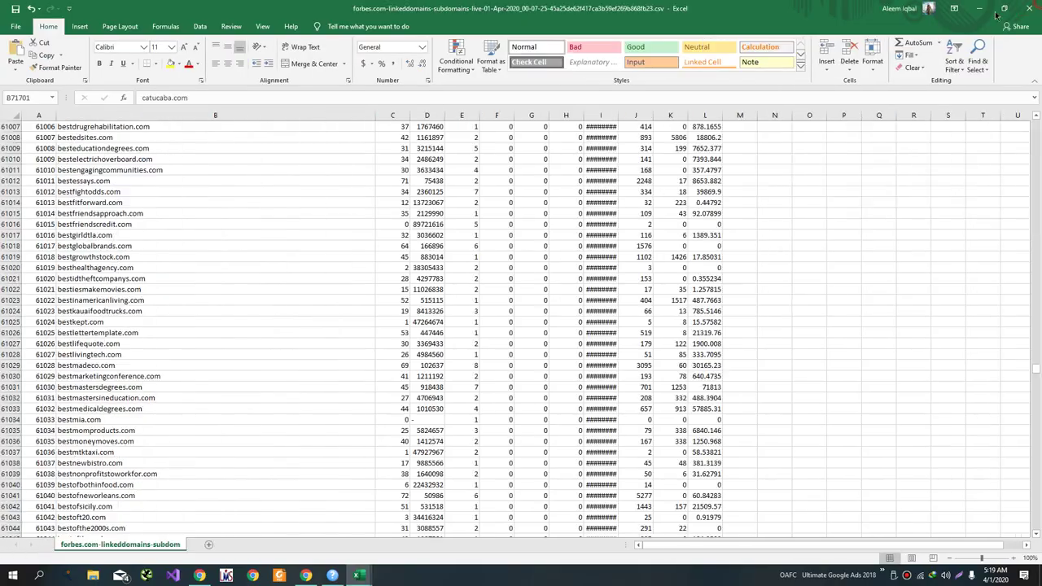
key(alt+Tab)
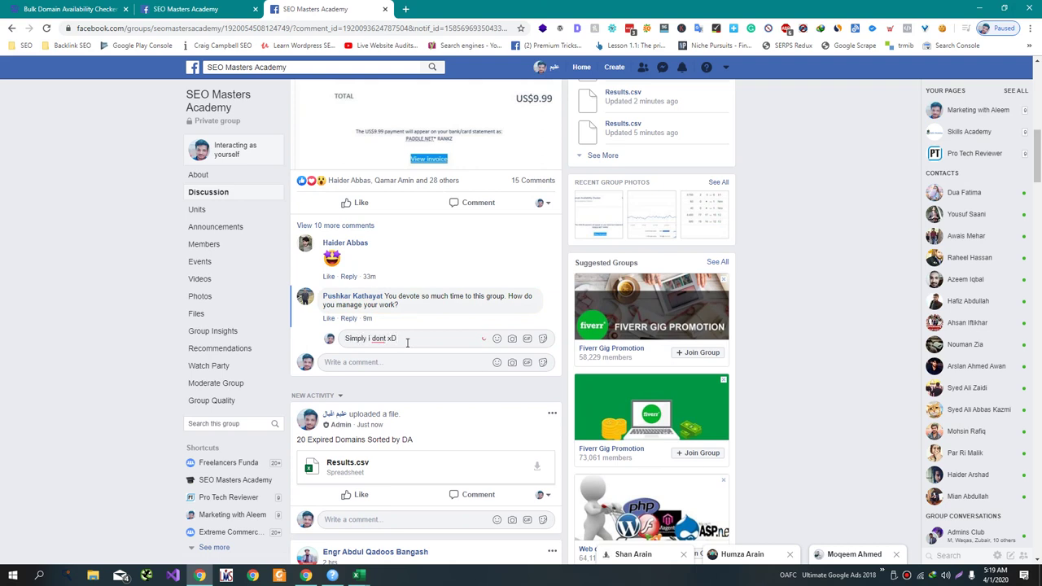
Rewrite and submit the drafted reply to the comment asking how the work is managed
key(ctrl+a)
text(n)
text(s)
key(Return)
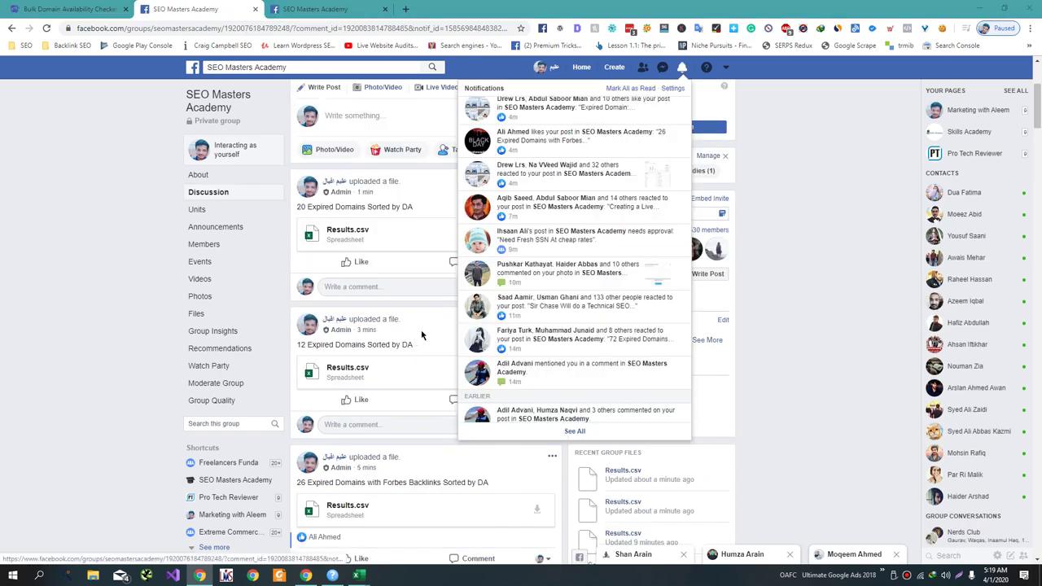
Switch to Ahrefs, download the exported pcgamer.com referring domains CSV and open it in Excel
key(alt+Tab)
key(alt+Tab)
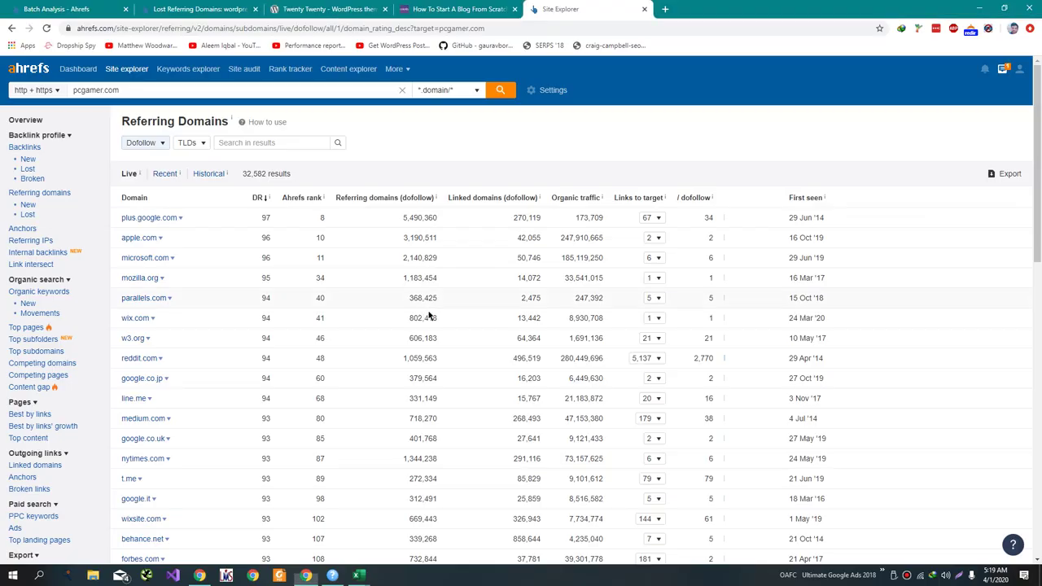
click(1004, 68)
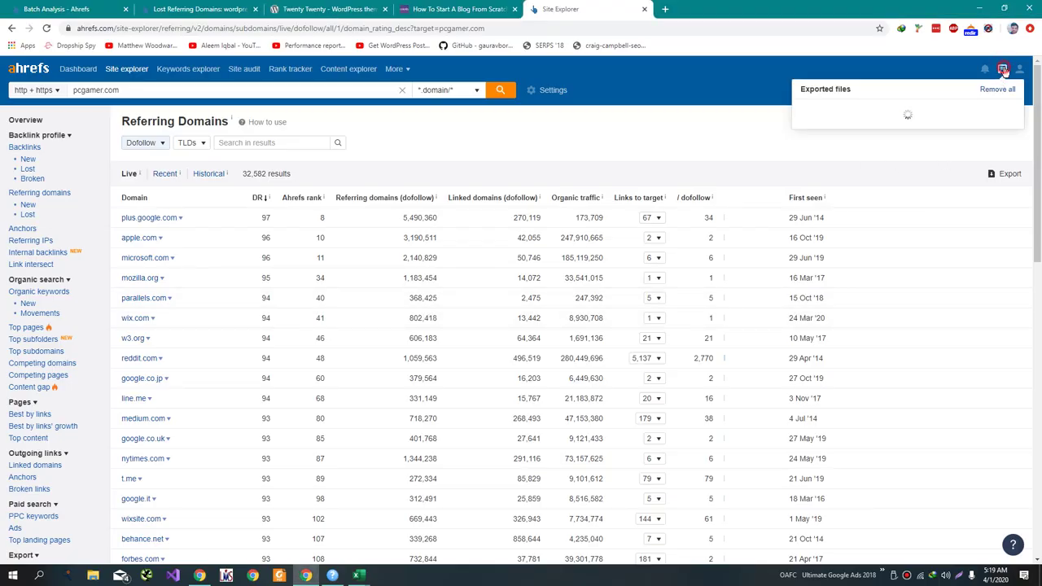
click(934, 114)
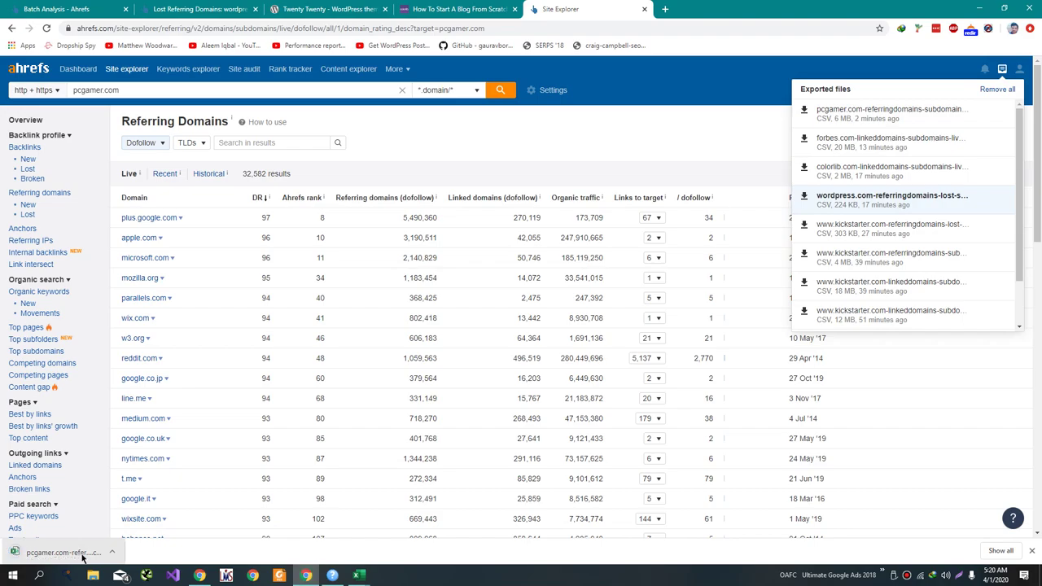
click(65, 552)
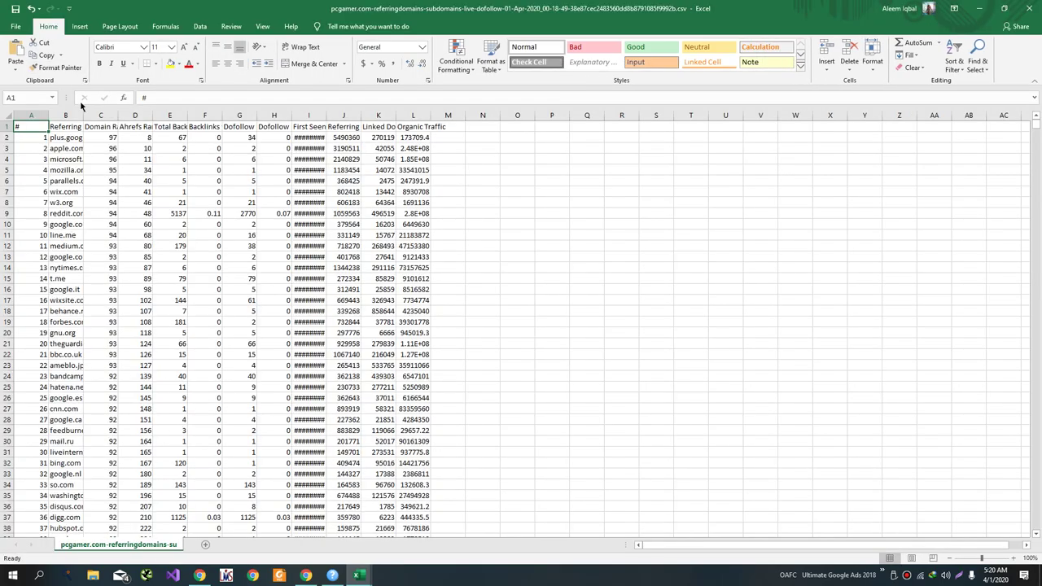
Widen the referring domain column and copy its domains from plus.google.com in B2 down to techmoneyfit.com in row 19998
double_click(82, 110)
drag(145, 139, 146, 576)
drag(1036, 137, 1038, 381)
scroll(529, 288, up, 15)
scroll(416, 313, down, 7)
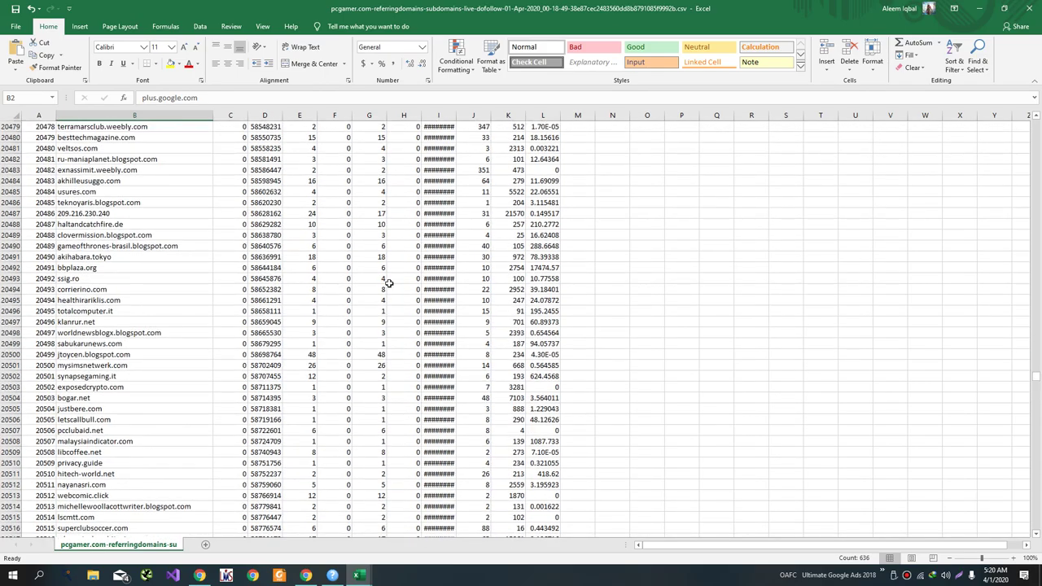
scroll(337, 270, up, 14)
drag(1038, 233, 1038, 234)
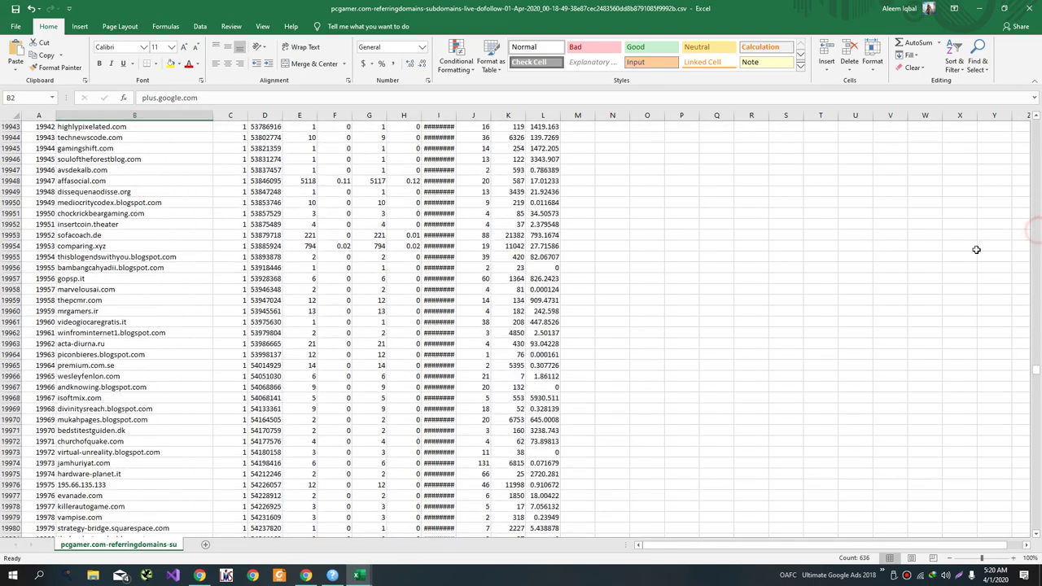
scroll(444, 311, down, 10)
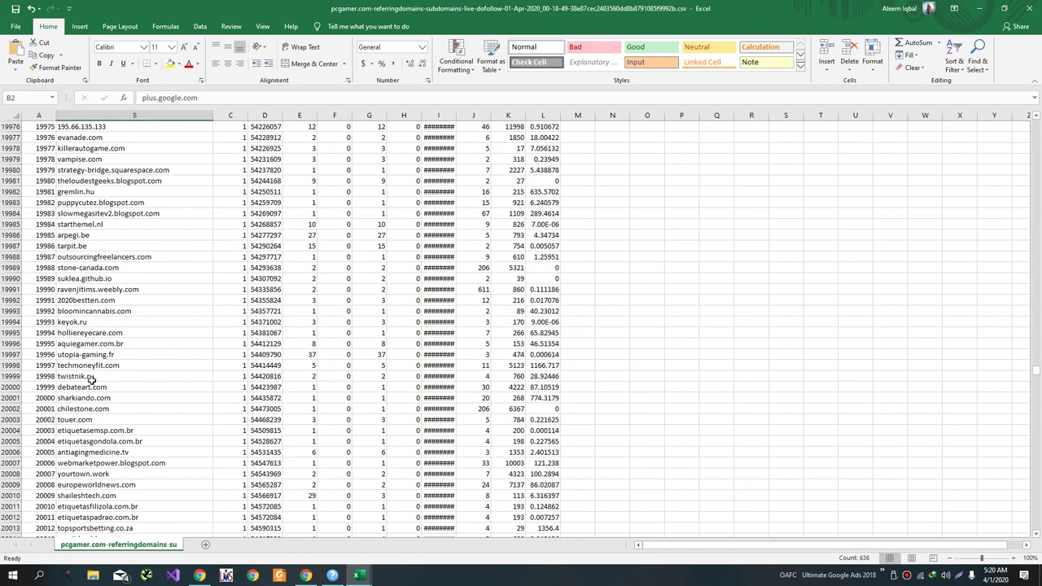
shift+click(113, 368)
key(ctrl+c)
Switch to Ahrefs and try to analyse the copied domains in Quick Batch Analysis, replacing the previous list
key(alt+Tab)
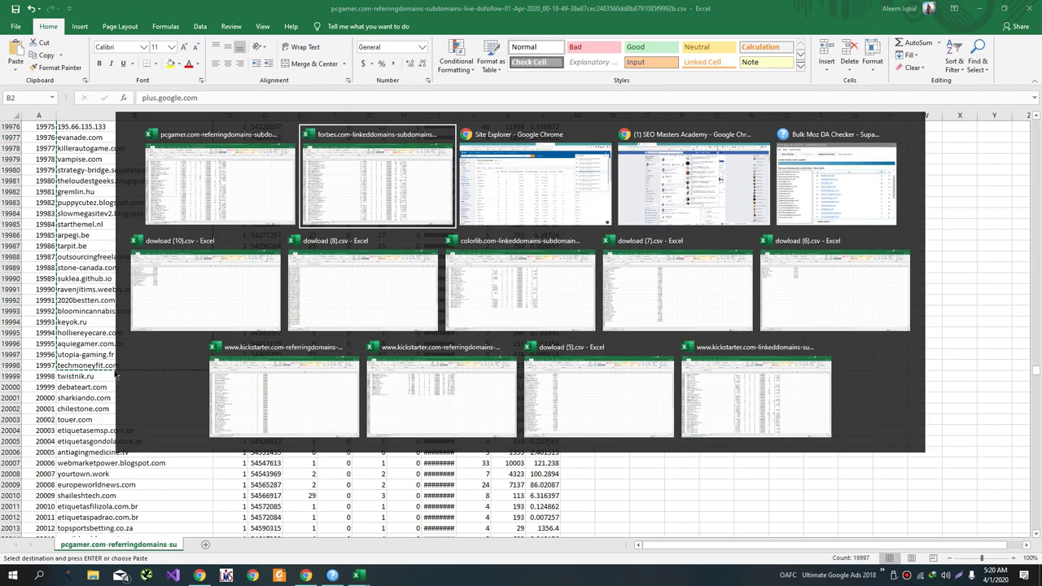
key(Tab)
key(ctrl+1)
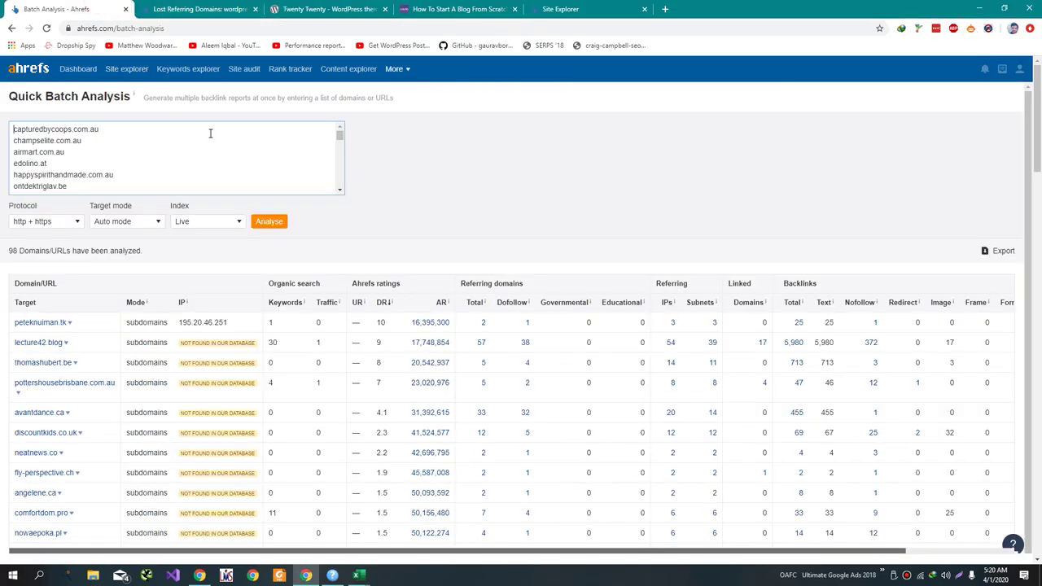
click(204, 158)
key(ctrl+a)
key(ctrl+v)
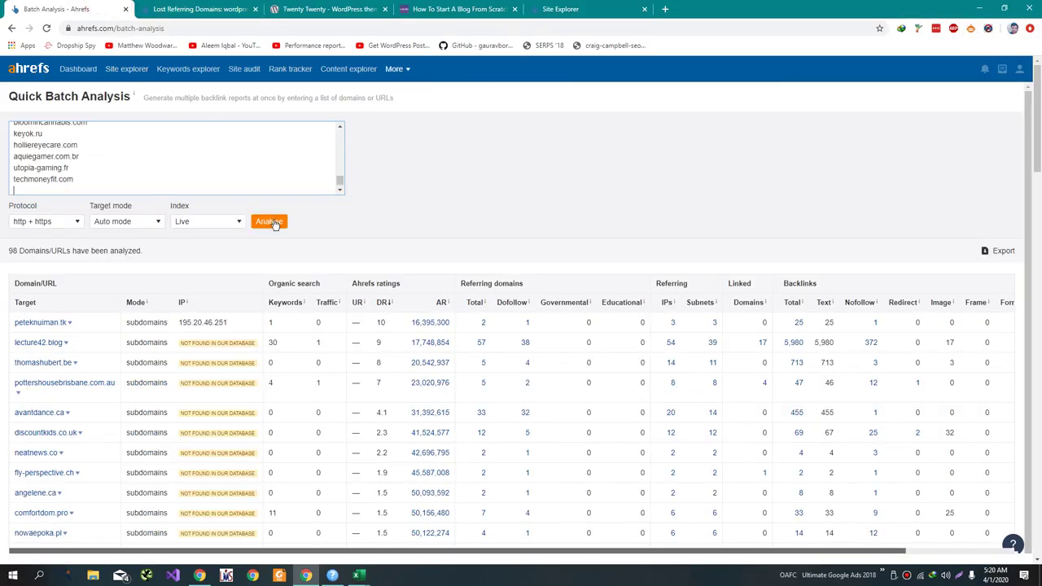
click(269, 221)
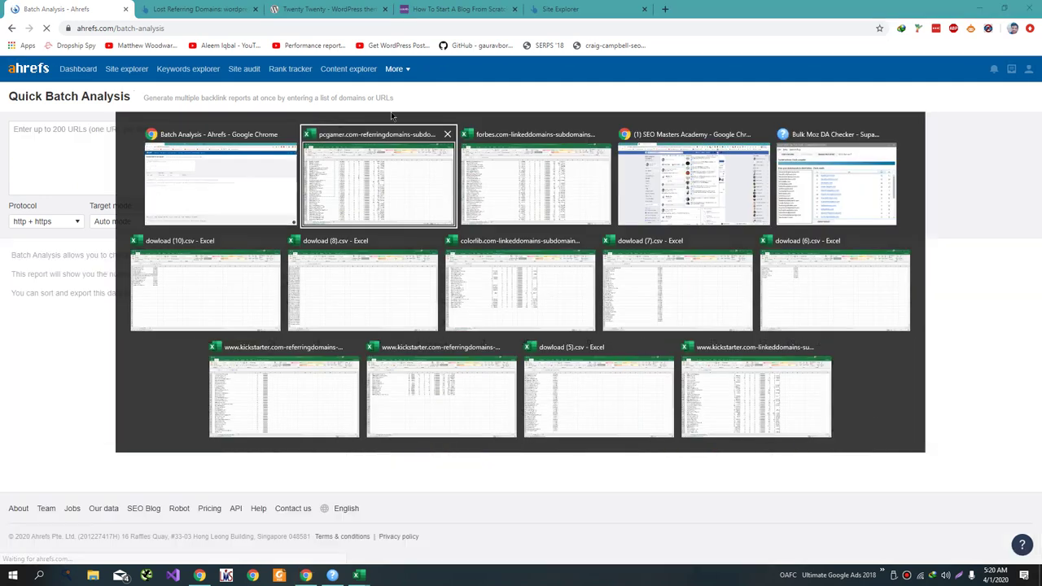
Switch to the Rankz Bulk Domain Availability Checker and check the availability of the copied pcgamer.com referring domains
key(alt+Tab)
key(alt+Tab)
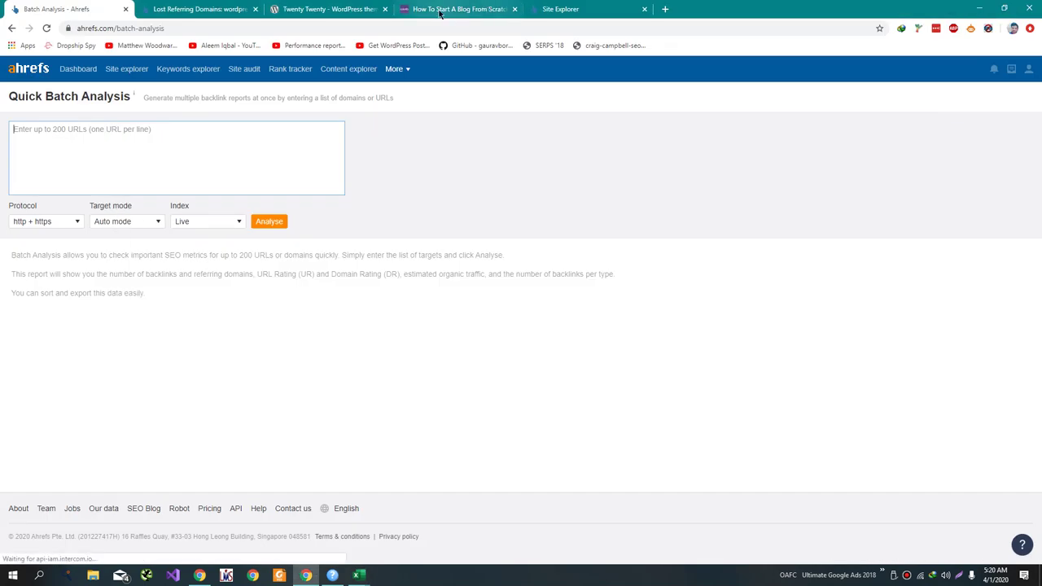
key(alt+Tab)
key(alt+Tab)
key(alt+Tab)
click(66, 9)
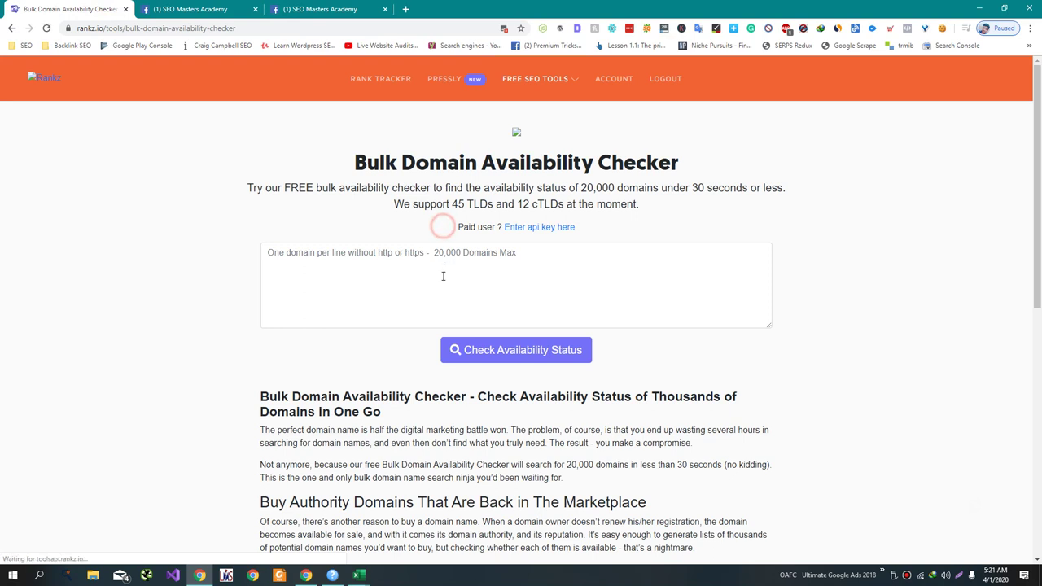
click(442, 275)
key(ctrl+v)
click(525, 349)
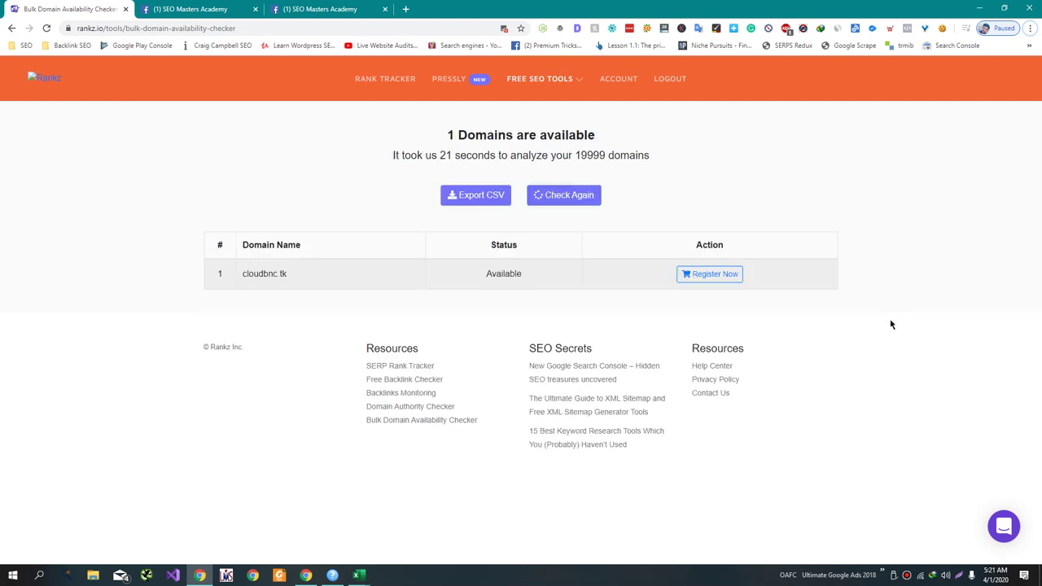
Reset the availability checker and rerun the check twice with the same list of copied domains
key(F5)
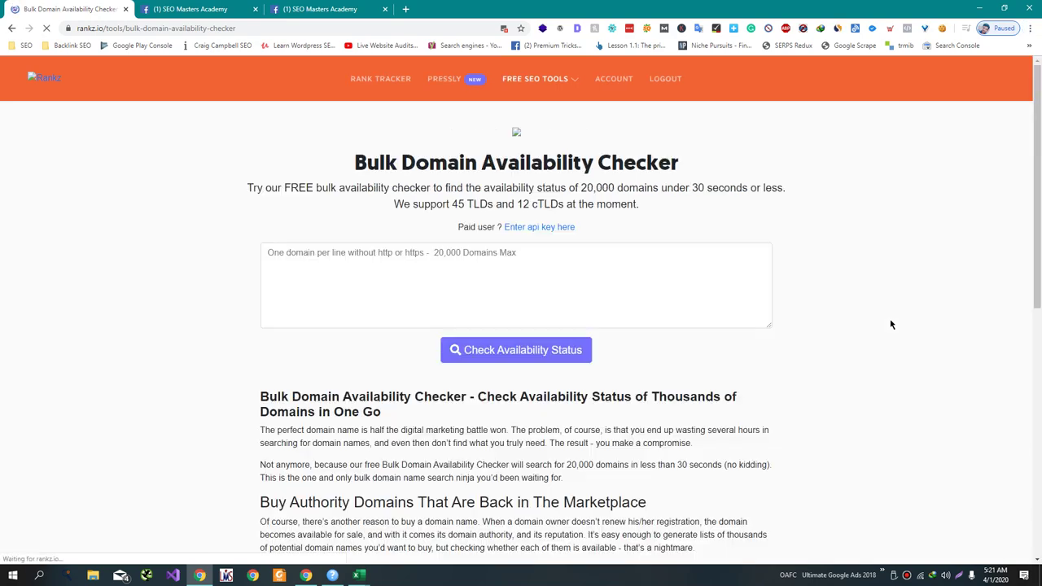
key(alt+Tab)
key(alt+Tab)
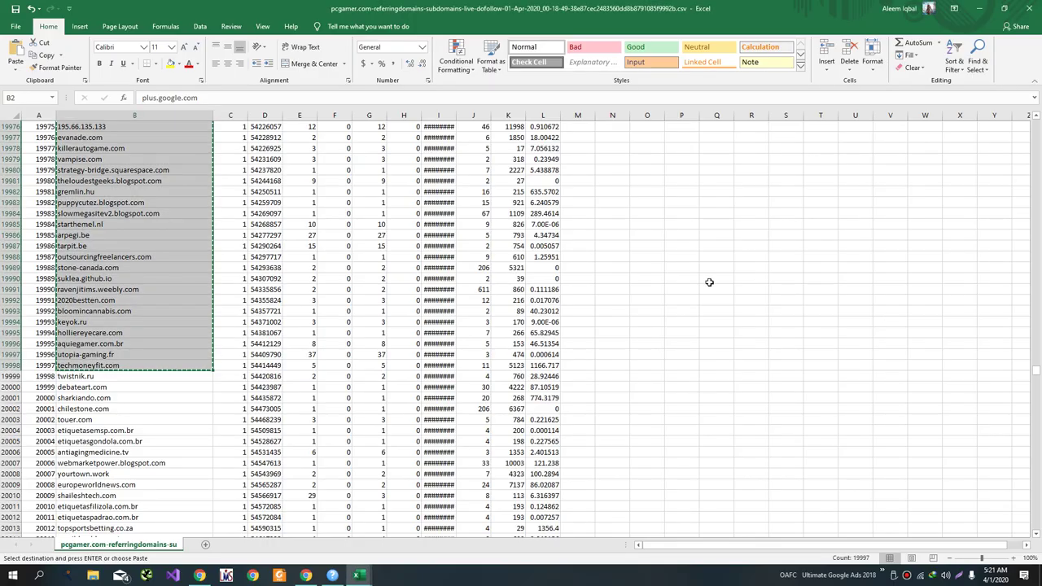
key(alt+Tab)
click(499, 281)
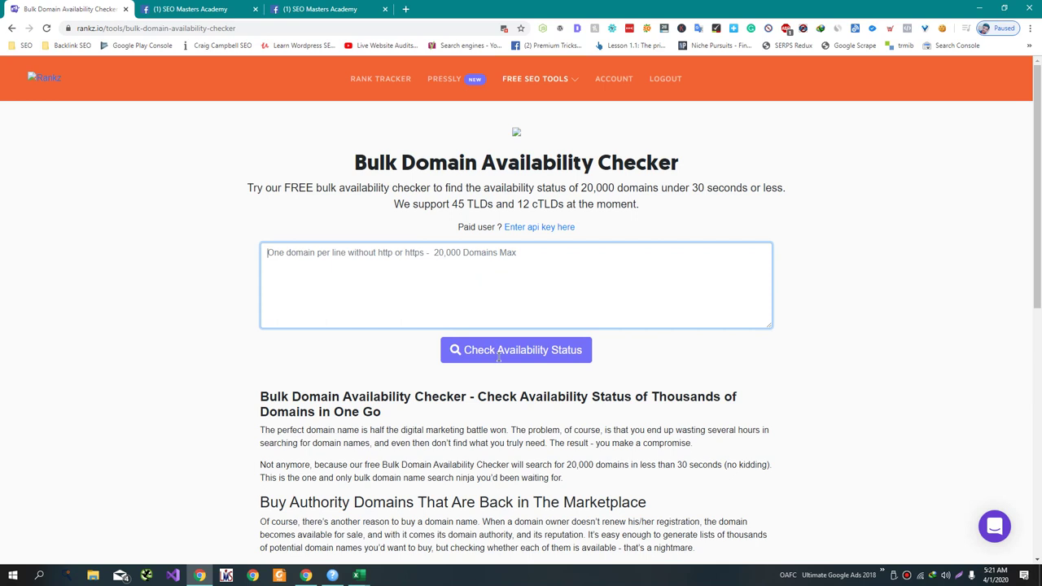
key(ctrl+v)
click(503, 357)
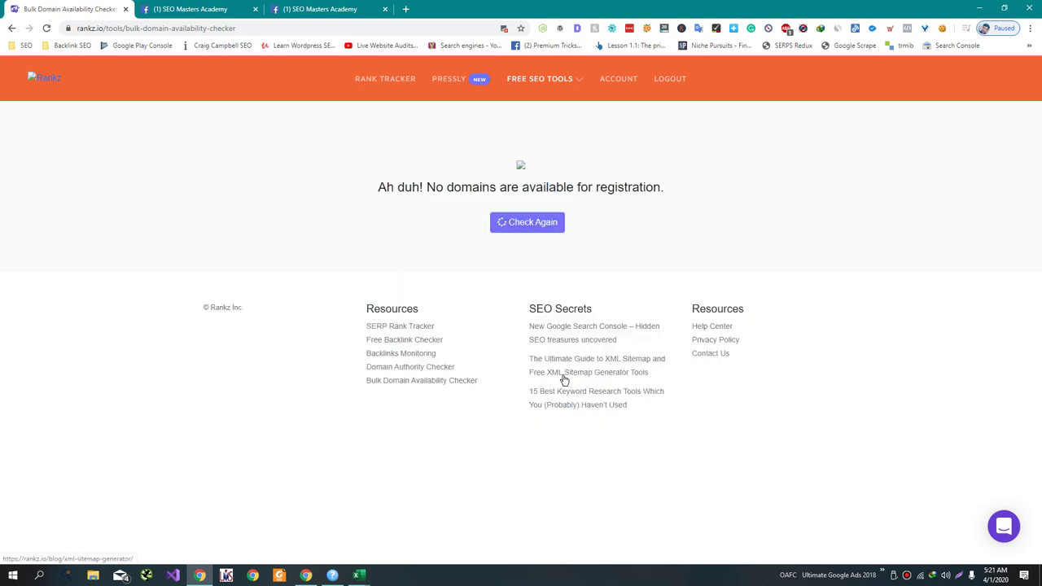
click(533, 227)
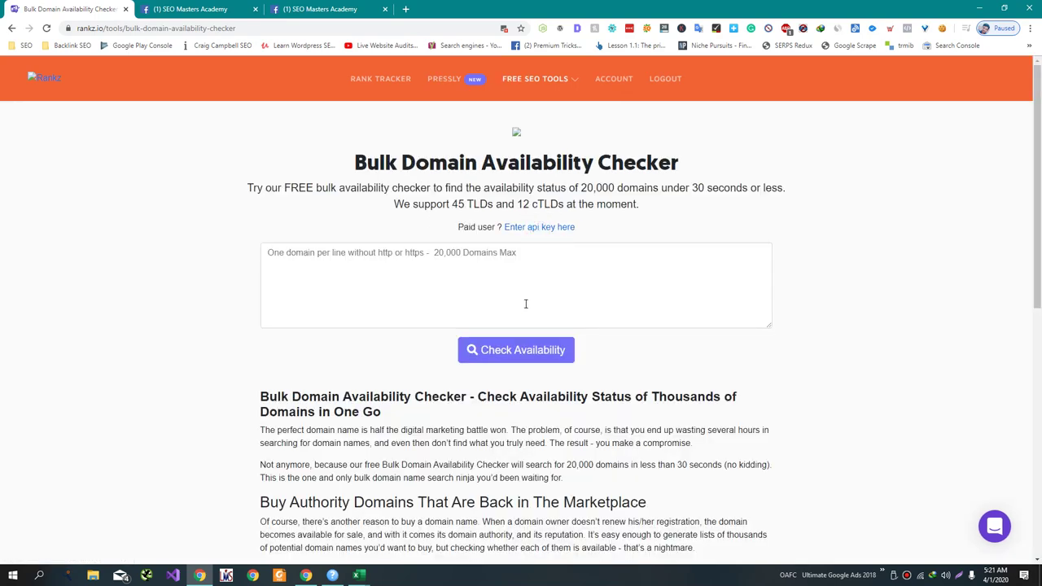
key(ctrl+v)
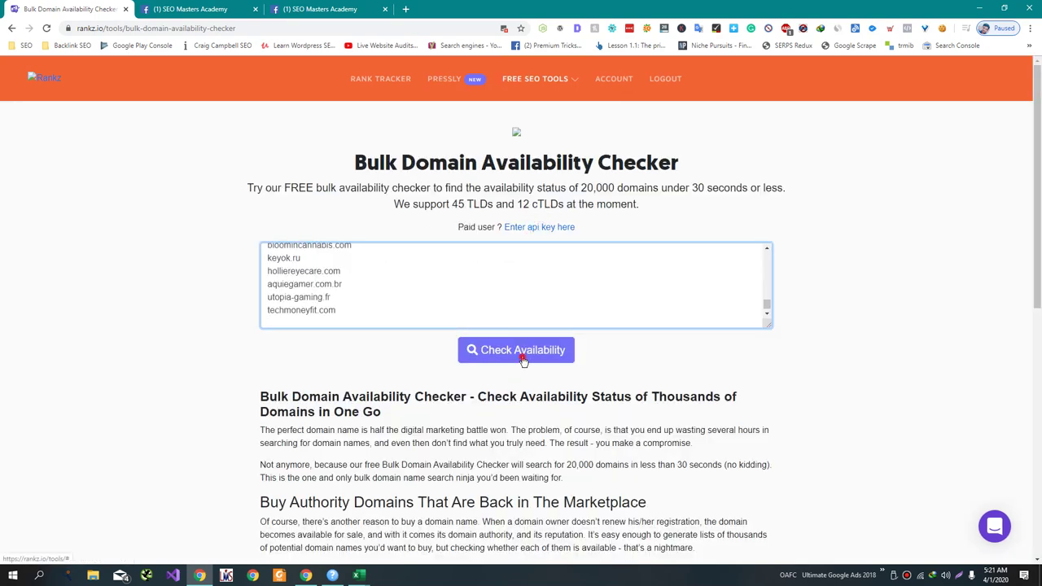
click(519, 354)
Switch to the pcgamer.com workbook in Excel and copy the remaining domains from twistnik.ru in B19999 through dmp.zone in row 32583
key(alt+Tab)
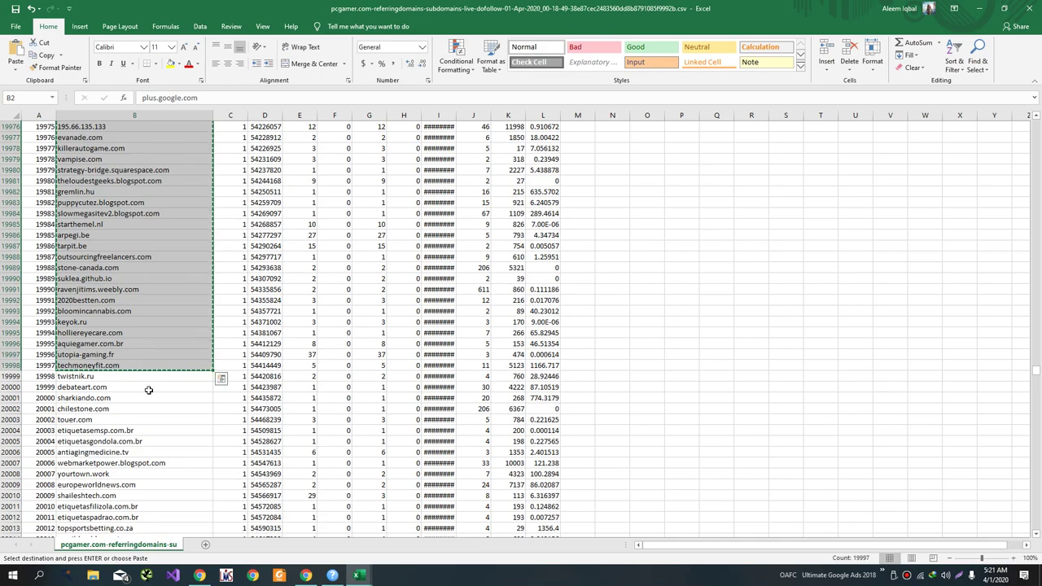
drag(90, 322, 122, 517)
drag(167, 584, 167, 584)
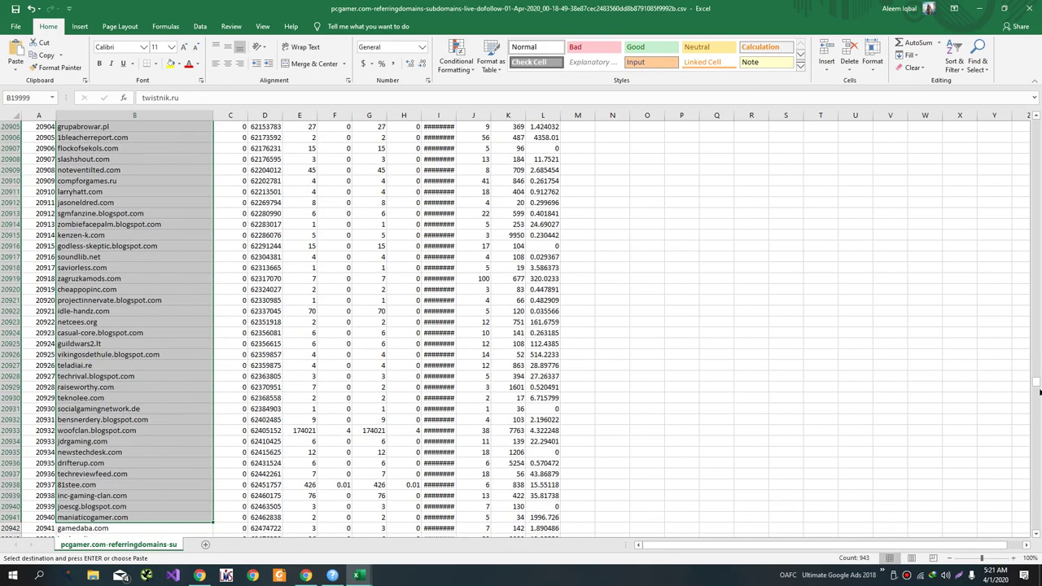
drag(1039, 388, 1039, 544)
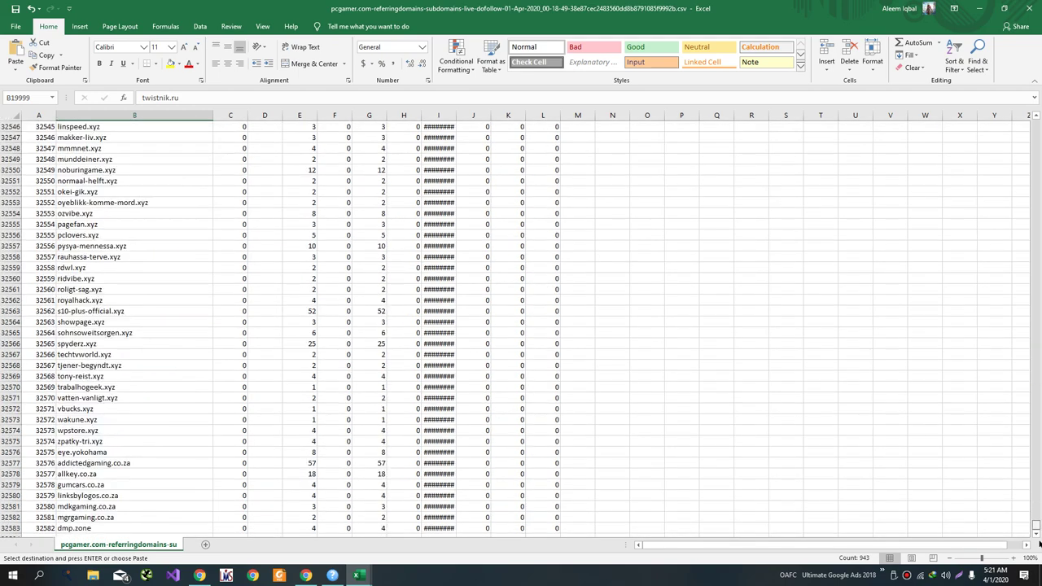
scroll(347, 479, down, 2)
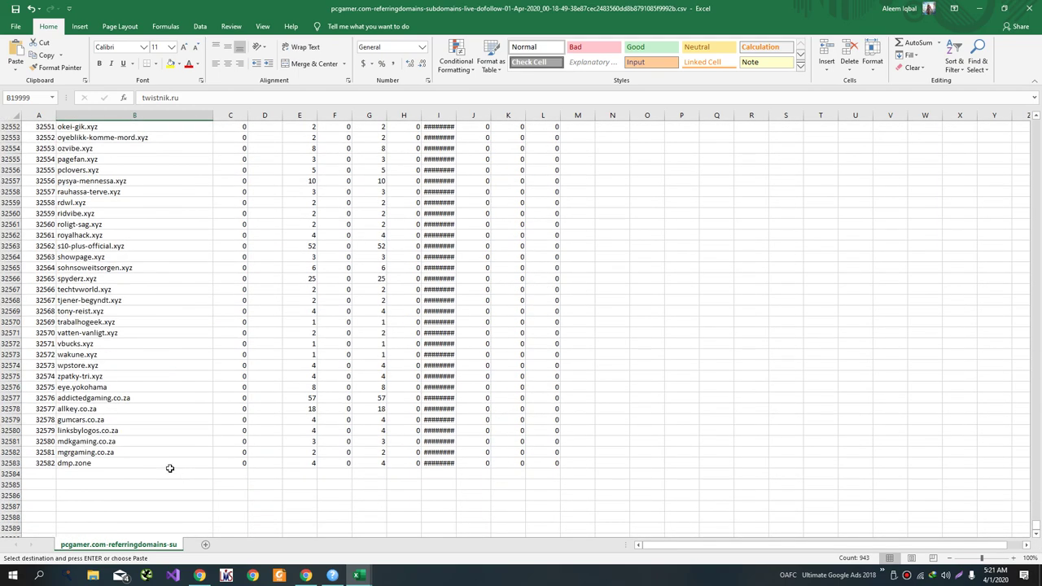
shift+click(127, 461)
key(ctrl+c)
Return to the Rankz availability checker and run a new check on the second batch of copied domains
key(alt+Tab)
click(548, 228)
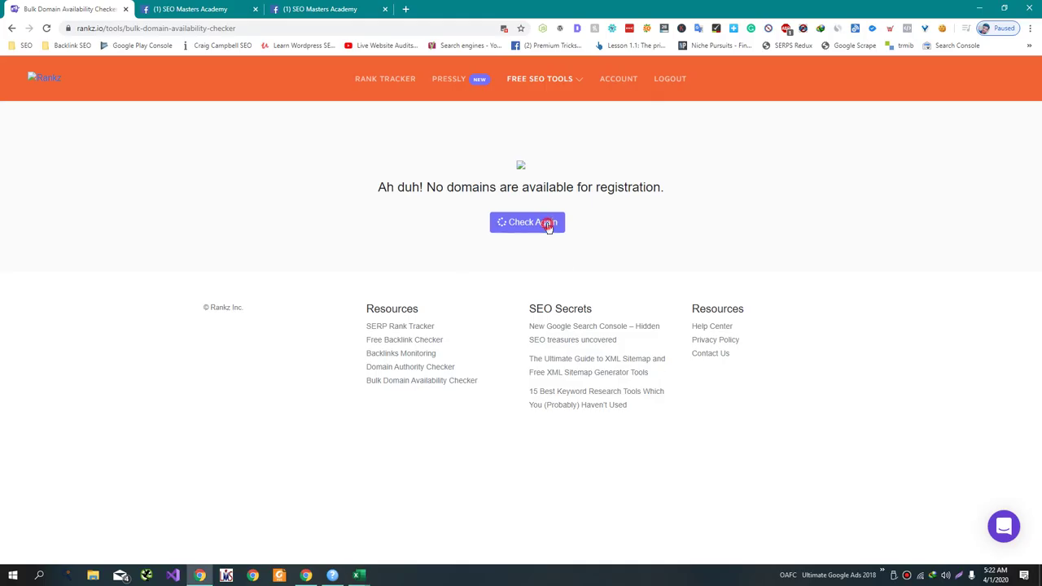
key(ctrl+v)
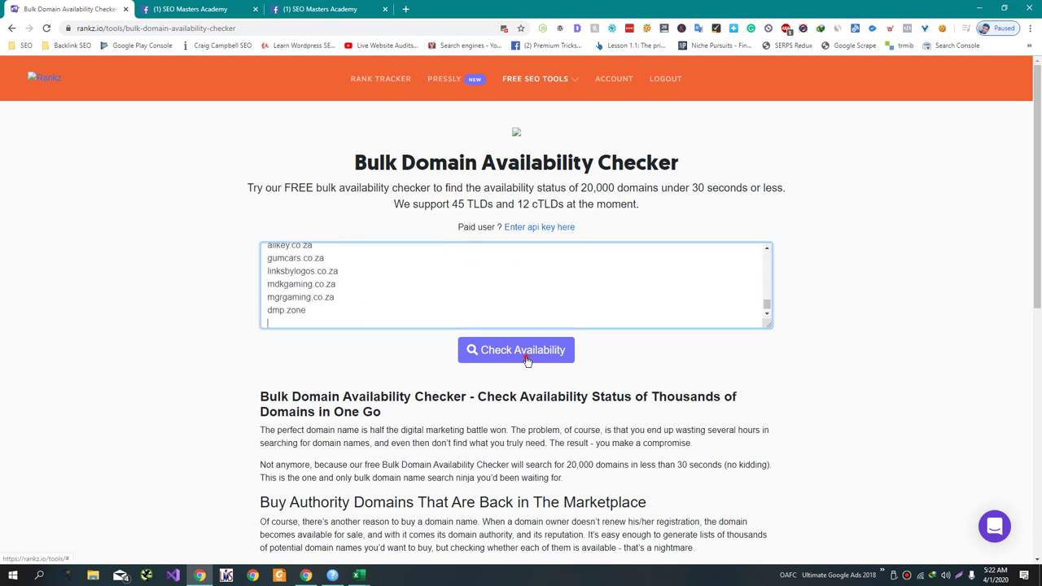
click(528, 352)
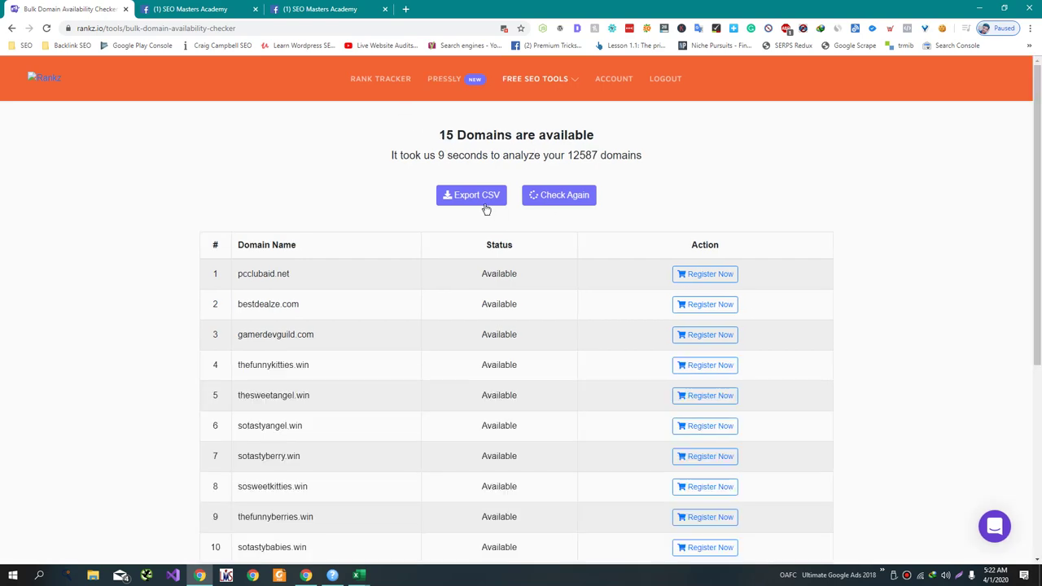
Review the list of available domains, export it as CSV and open the file in Excel
scroll(492, 210, down, 4)
scroll(492, 209, up, 3)
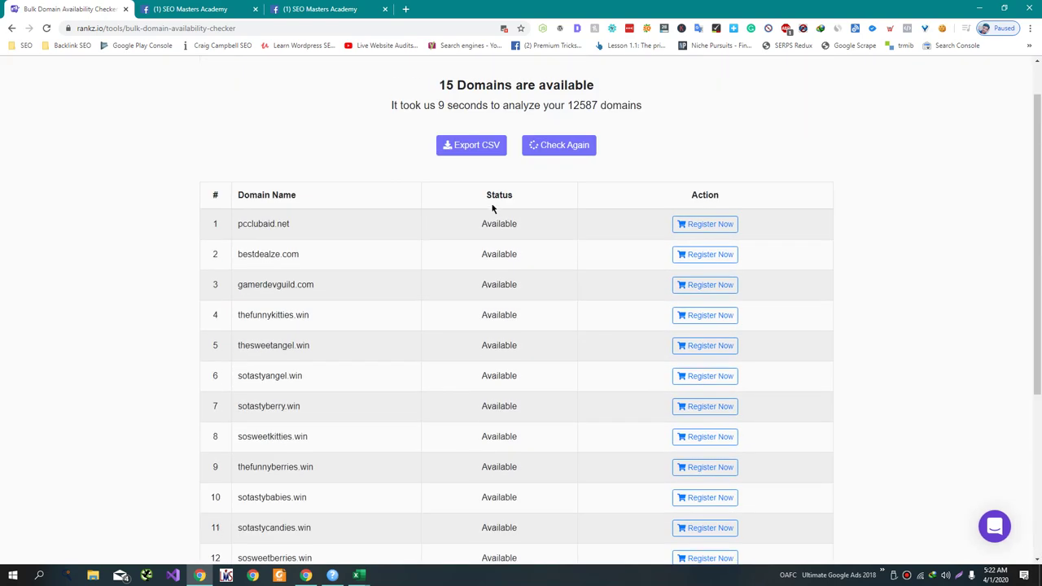
click(465, 152)
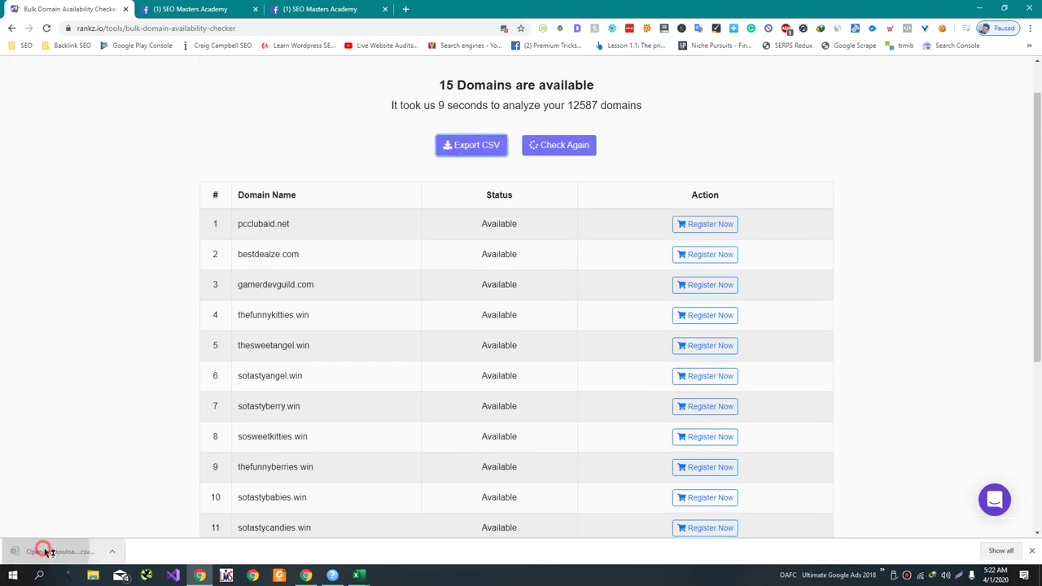
click(44, 551)
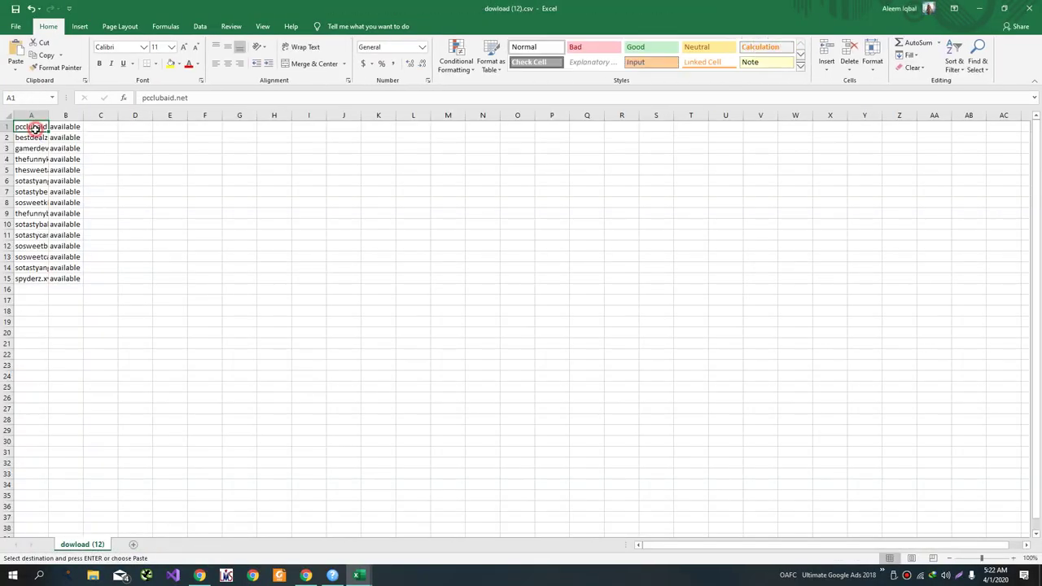
Copy the domains in A1:A15, replace the list in Bulk Moz DA Checker with them and run the check
drag(35, 127, 24, 279)
key(ctrl+c)
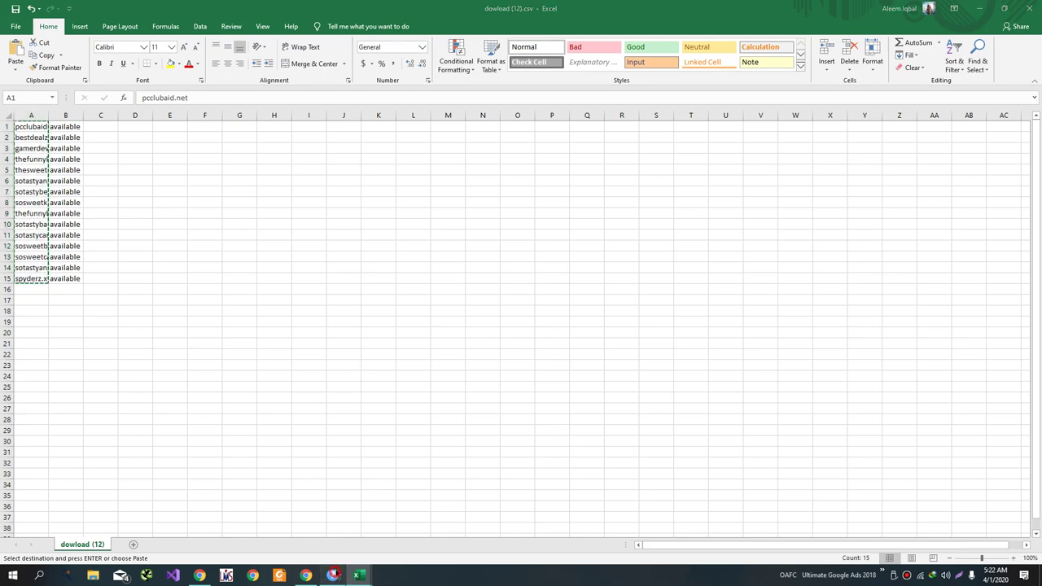
click(332, 576)
click(158, 240)
key(ctrl+a)
key(ctrl+v)
click(114, 98)
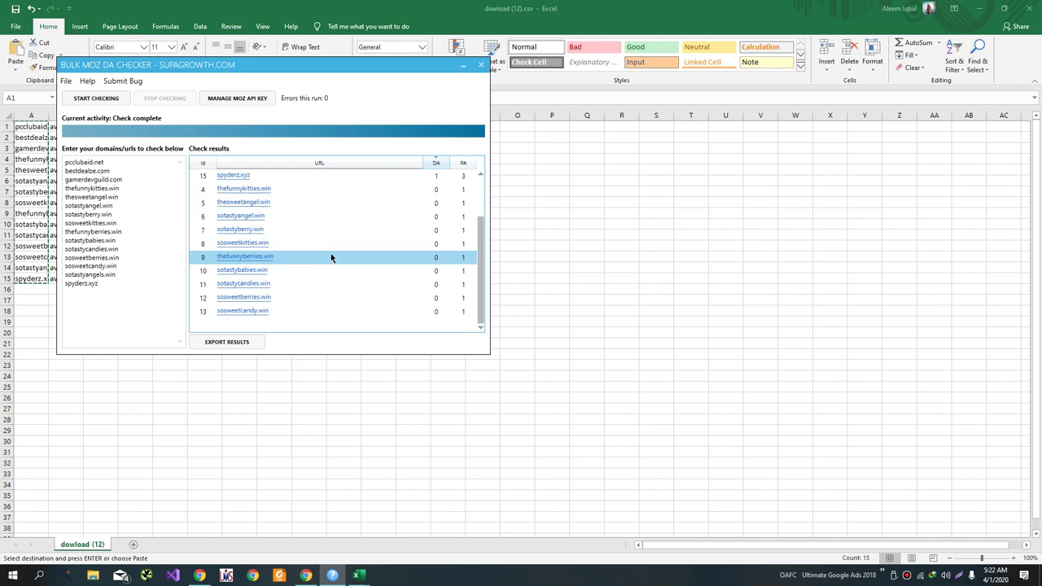
Switch to Ahrefs, look up gamespot.com in Site Explorer and open its linked domains report
key(alt+Tab)
key(alt+Tab)
key(alt+Tab)
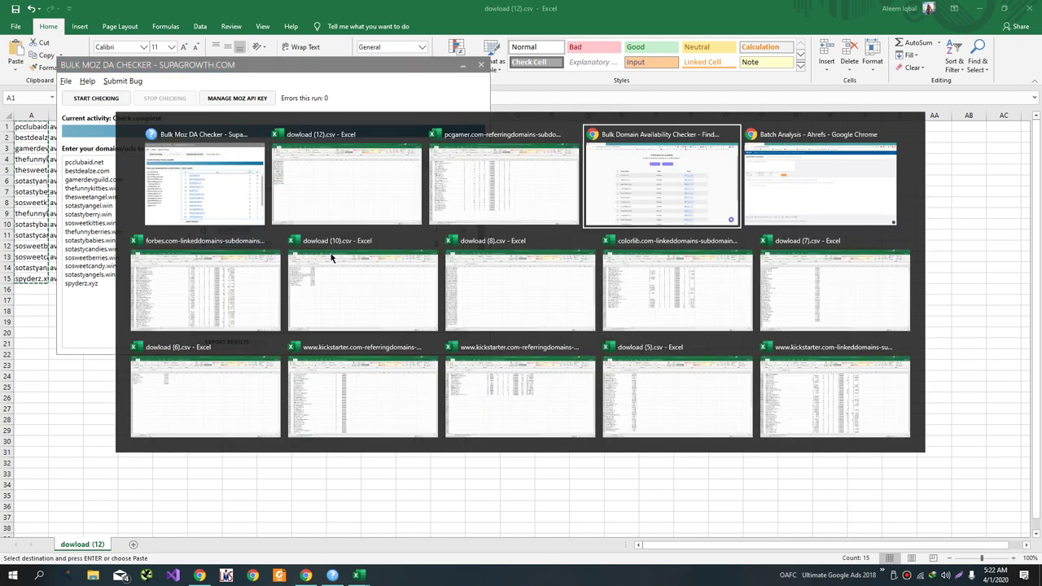
key(alt+Tab)
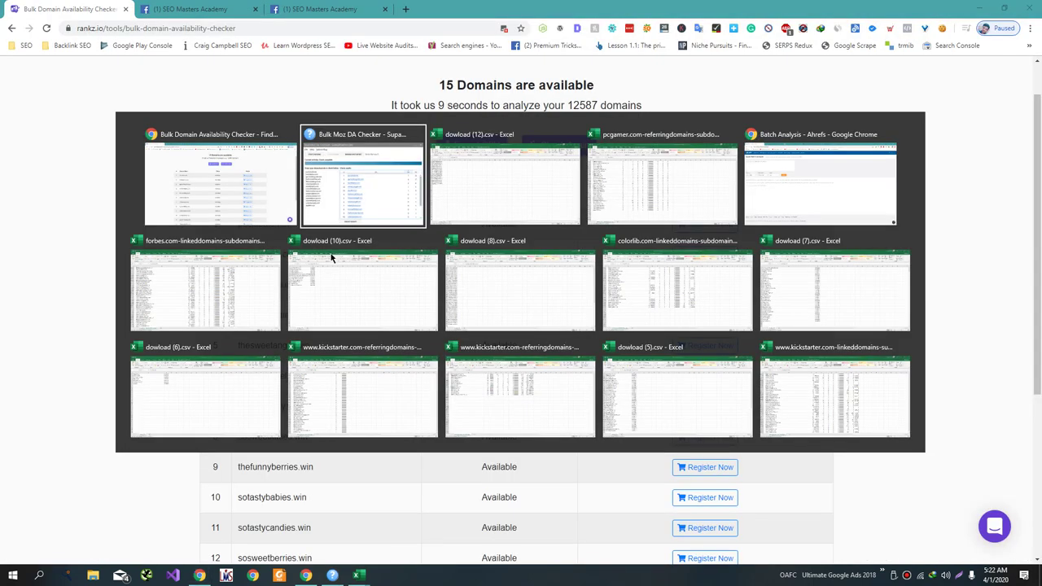
key(alt+Tab)
key(alt+Tab)
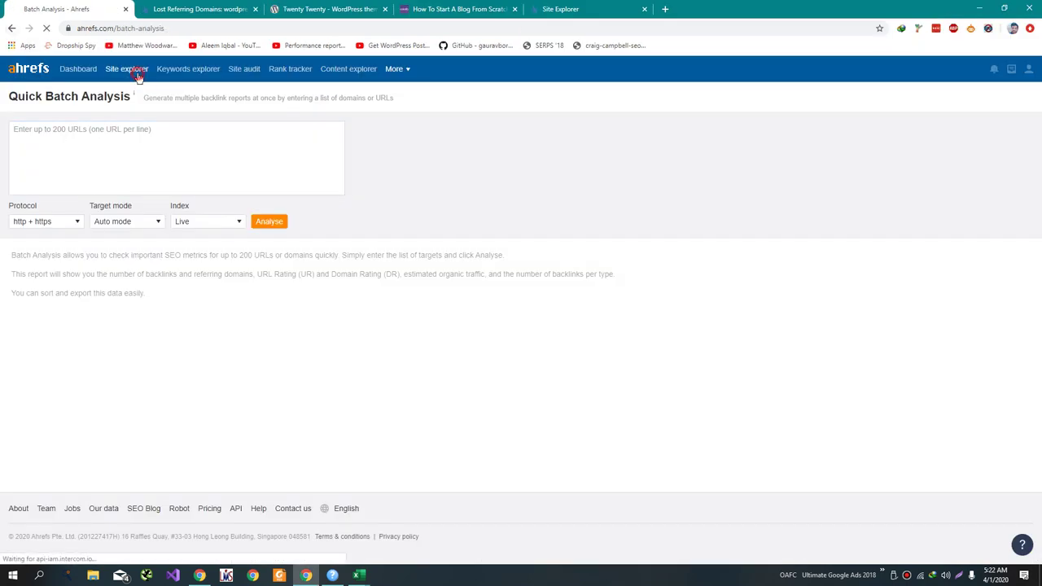
click(132, 71)
text(gamespot.com)
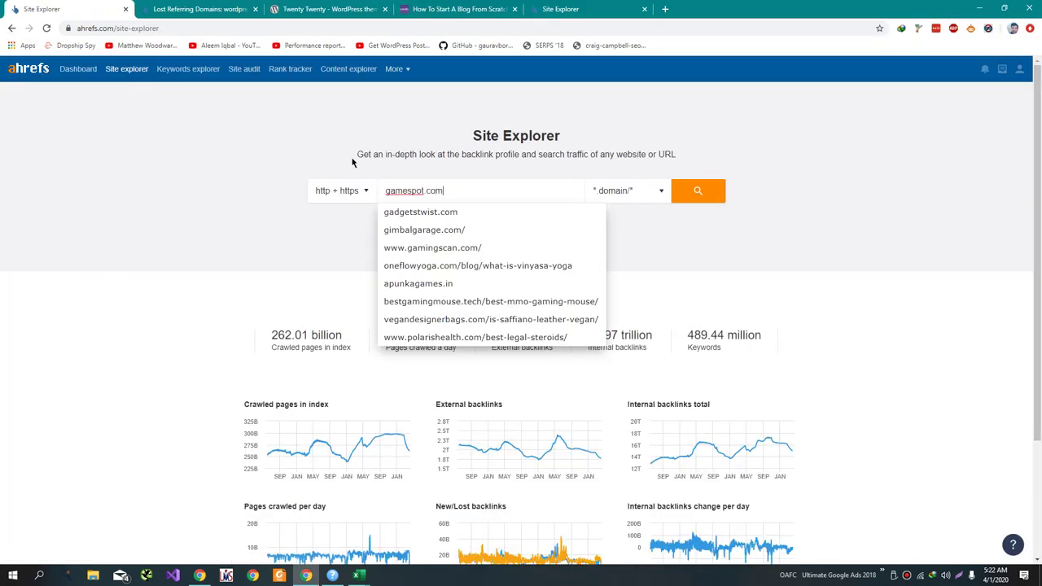
key(Return)
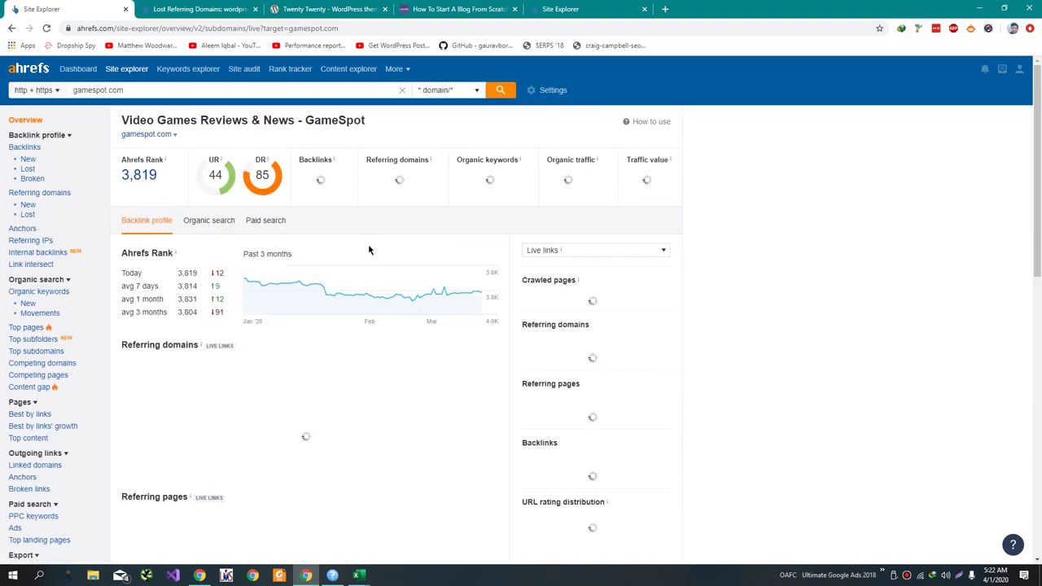
scroll(54, 475, down, 1)
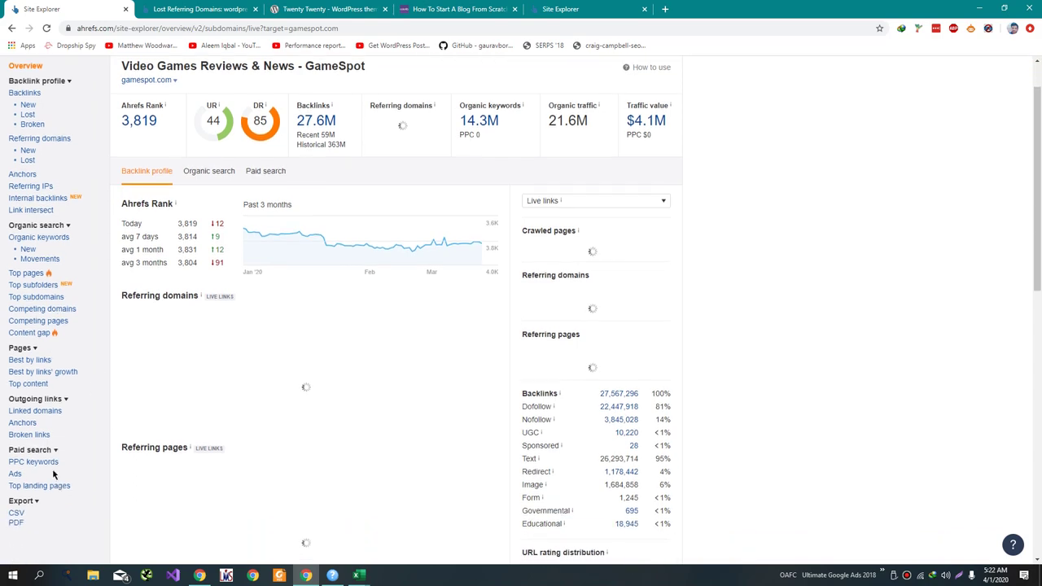
click(53, 415)
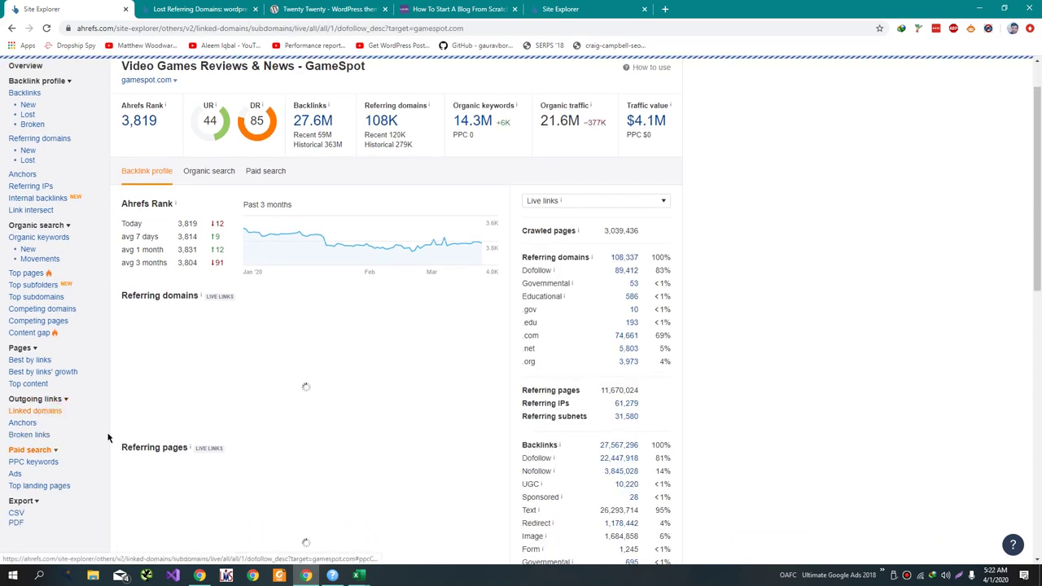
Open the broken links report for gamespot.com, followed by its best by links report
scroll(148, 303, down, 1)
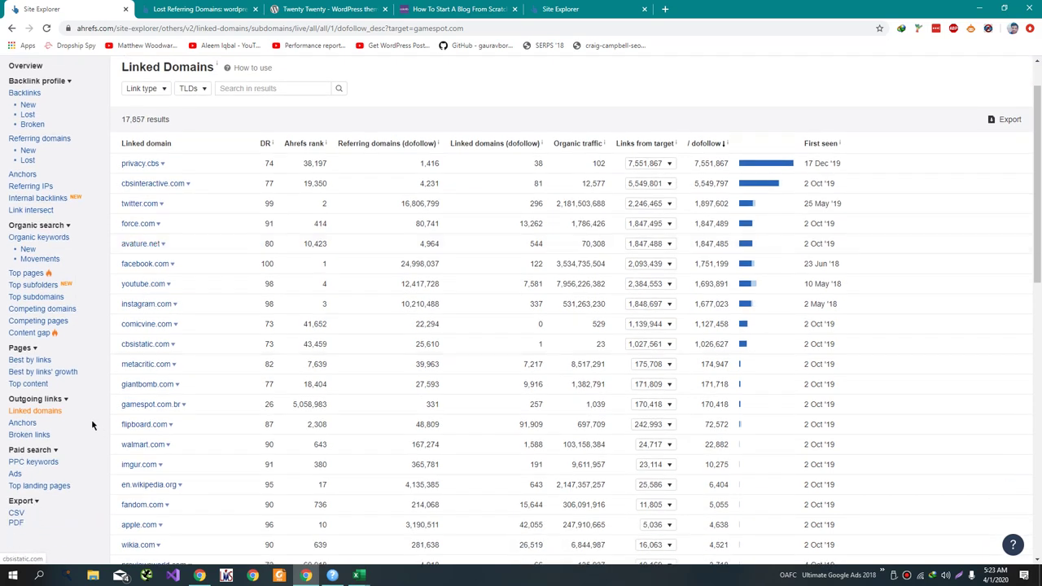
click(42, 435)
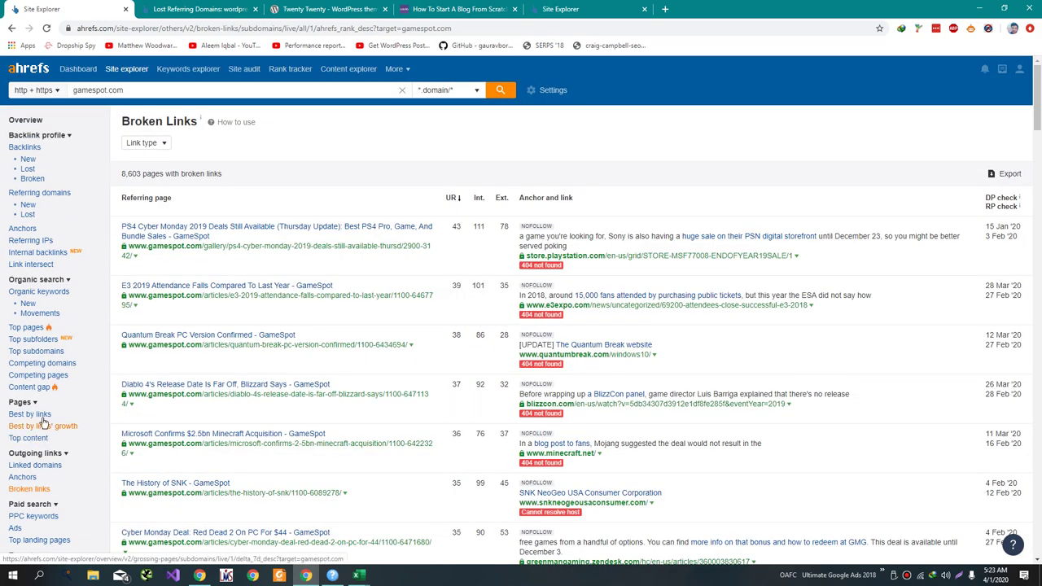
click(43, 418)
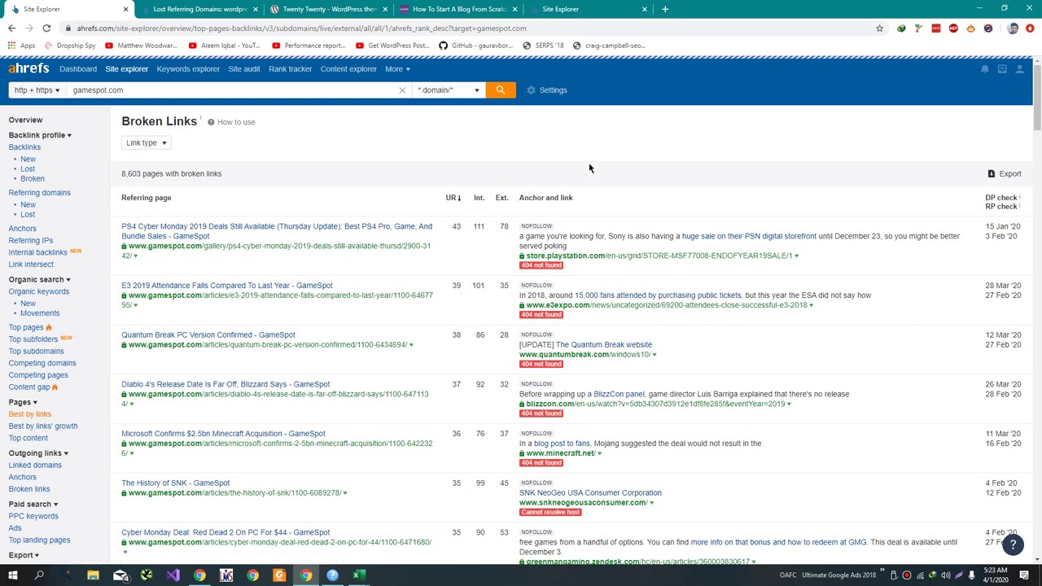
Switch to the SEO Masters Academy Facebook group and look through the expired domain lists posted in its discussion
key(alt+Tab)
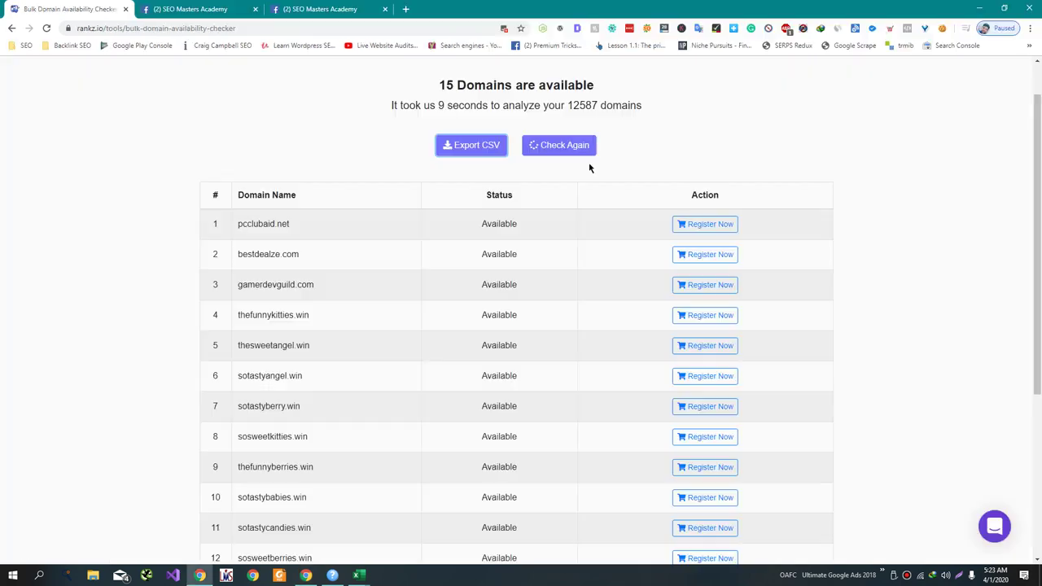
key(ctrl+Tab)
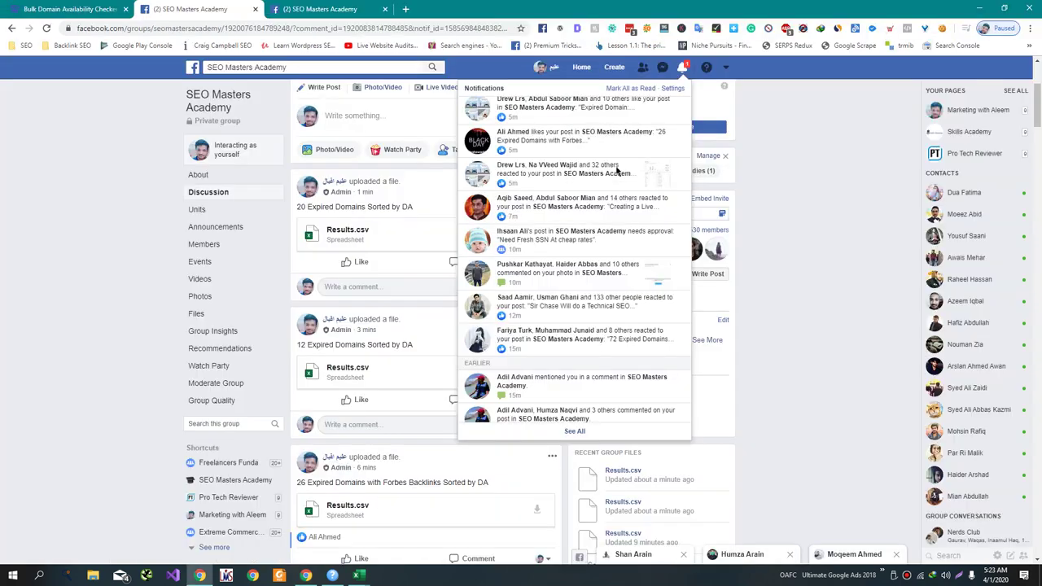
click(373, 300)
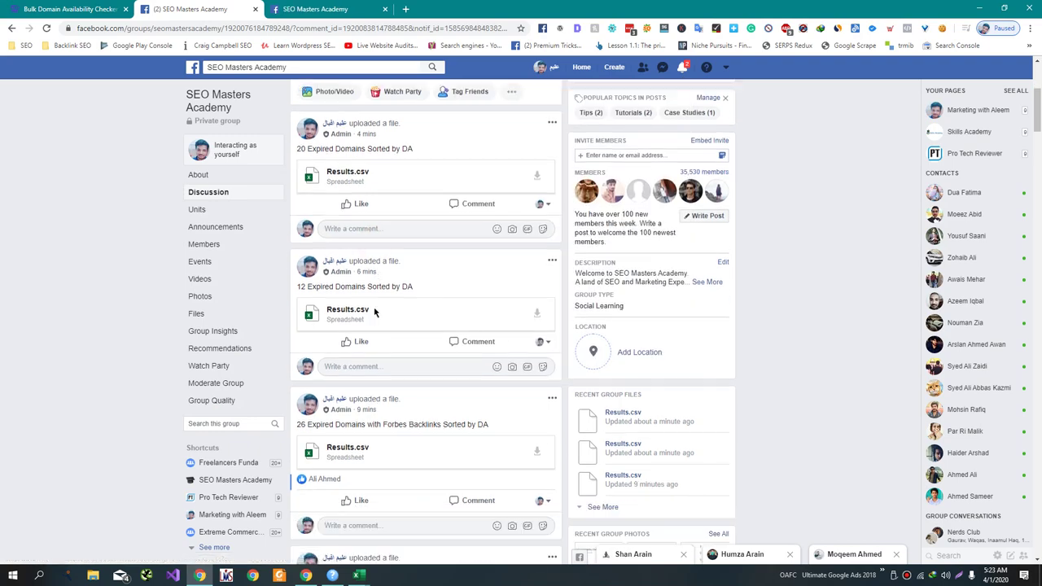
scroll(374, 305, down, 10)
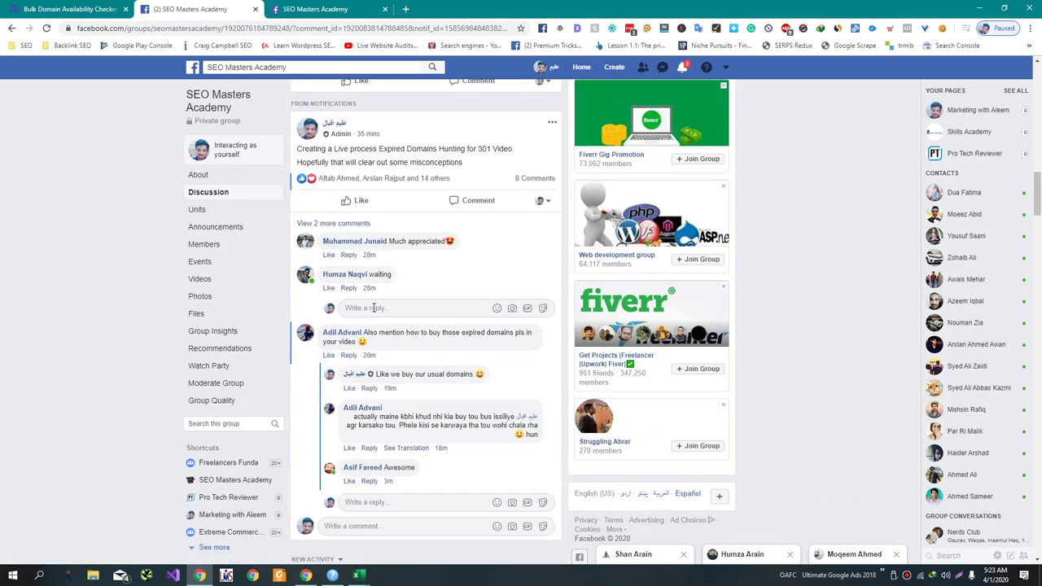
scroll(373, 309, down, 2)
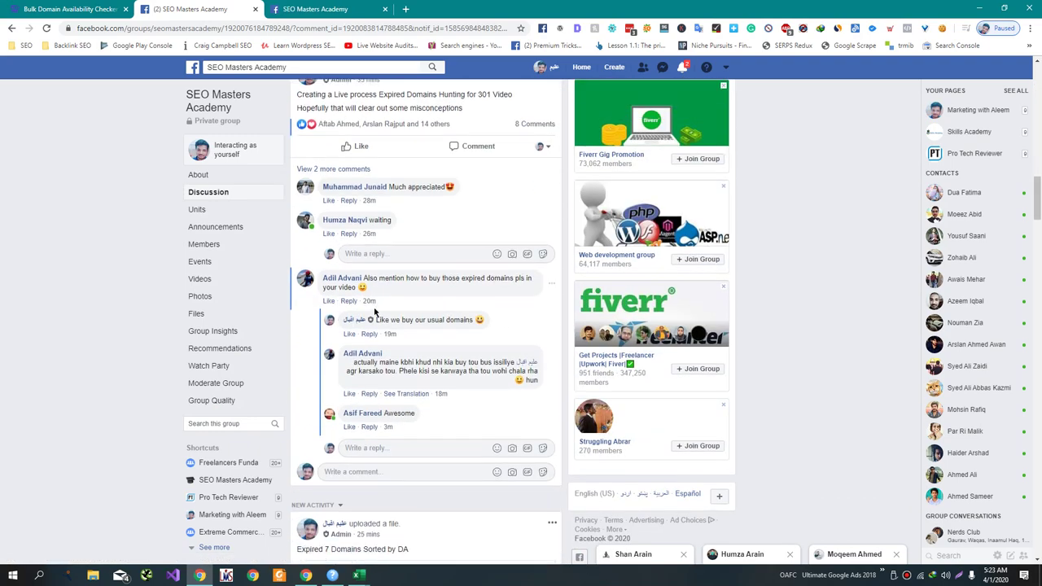
scroll(450, 329, down, 10)
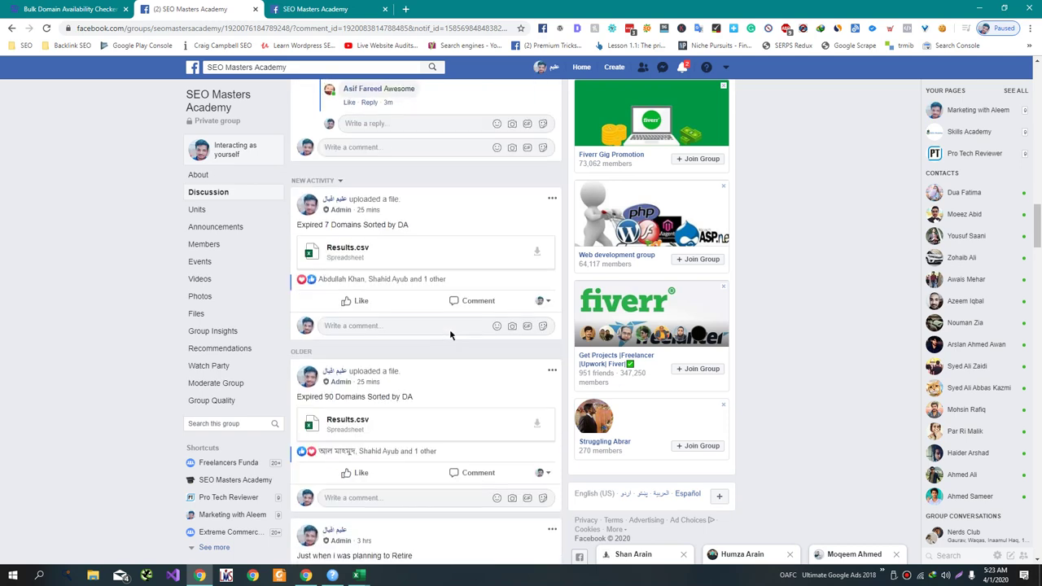
scroll(450, 335, down, 7)
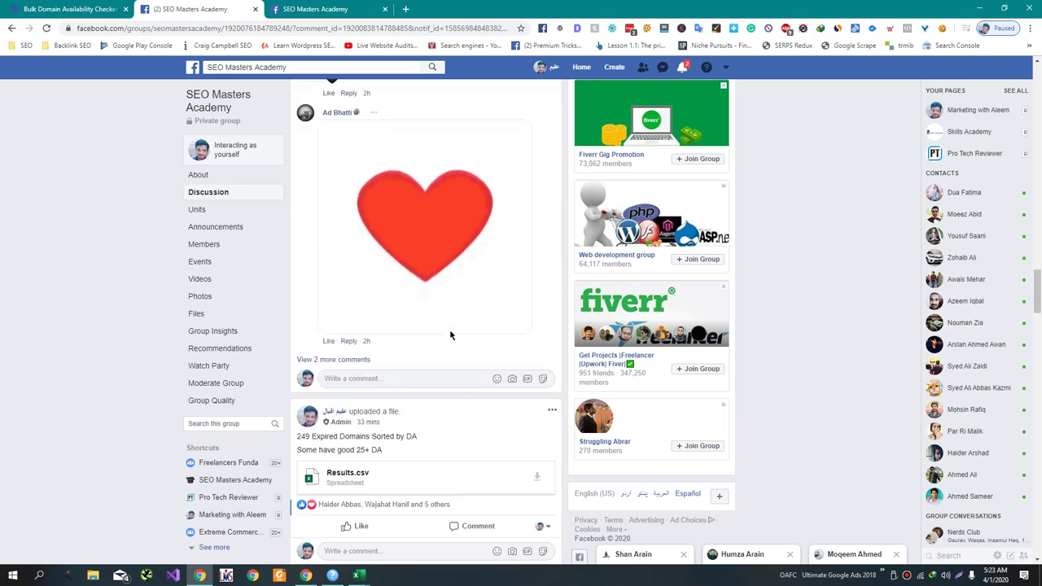
scroll(450, 335, up, 2)
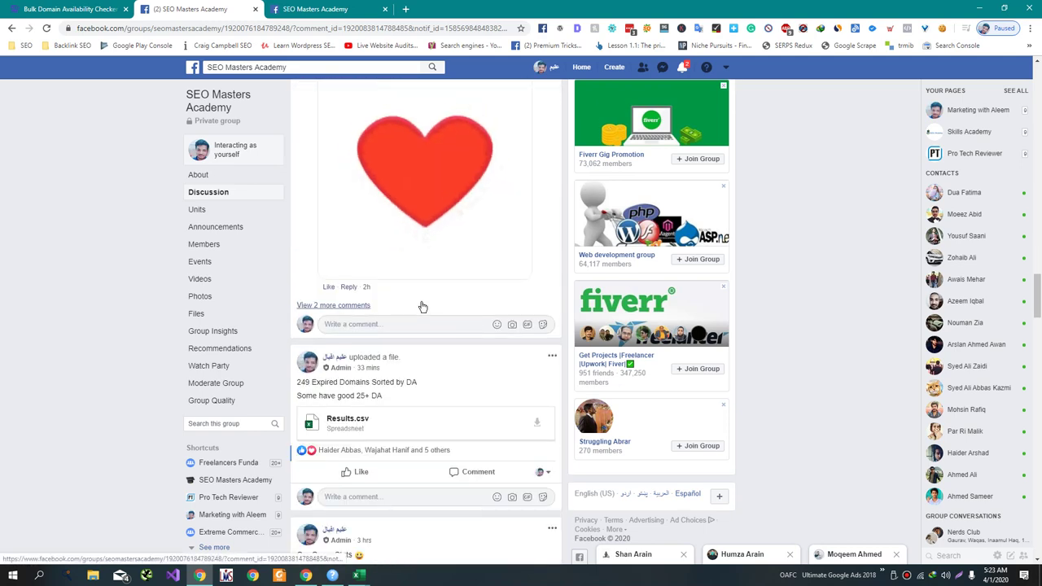
scroll(421, 305, up, 2)
scroll(434, 370, down, 12)
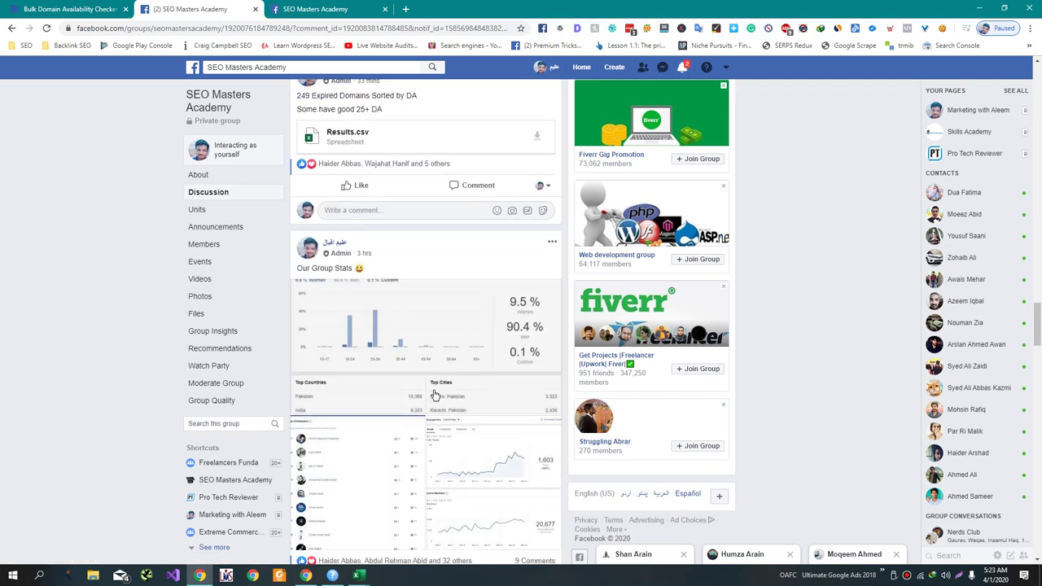
key(ctrl+shift+Tab)
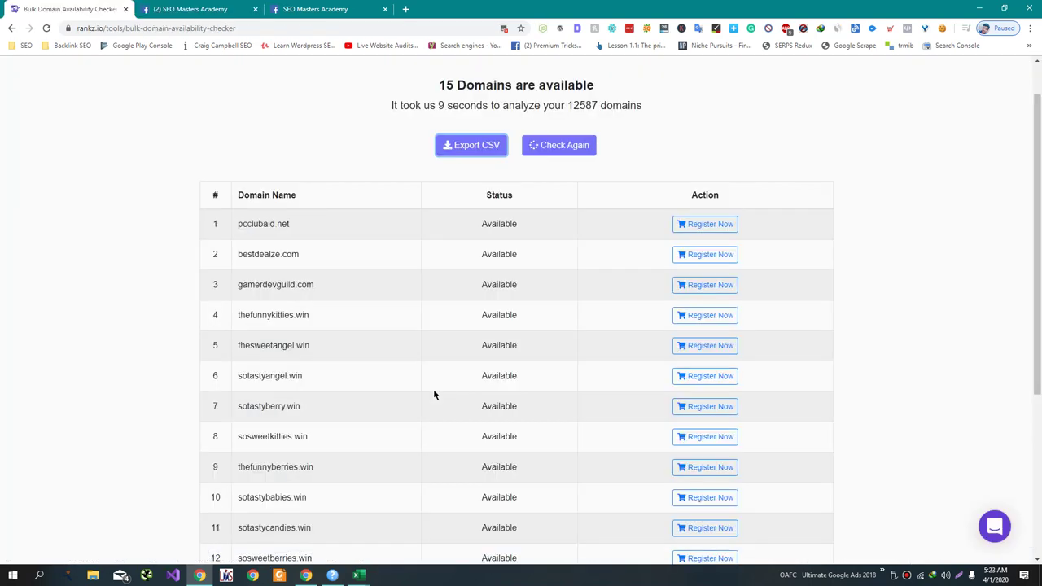
Return to Ahrefs, reopen the linked domains report for gamespot.com and start a full CSV export for Microsoft Excel (UTF-16)
key(alt+Tab)
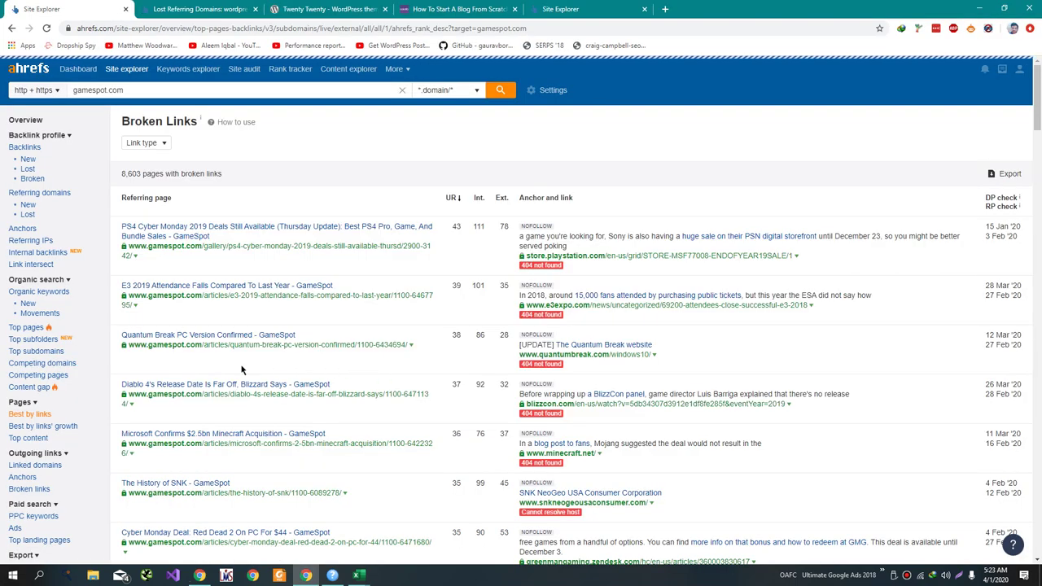
click(55, 466)
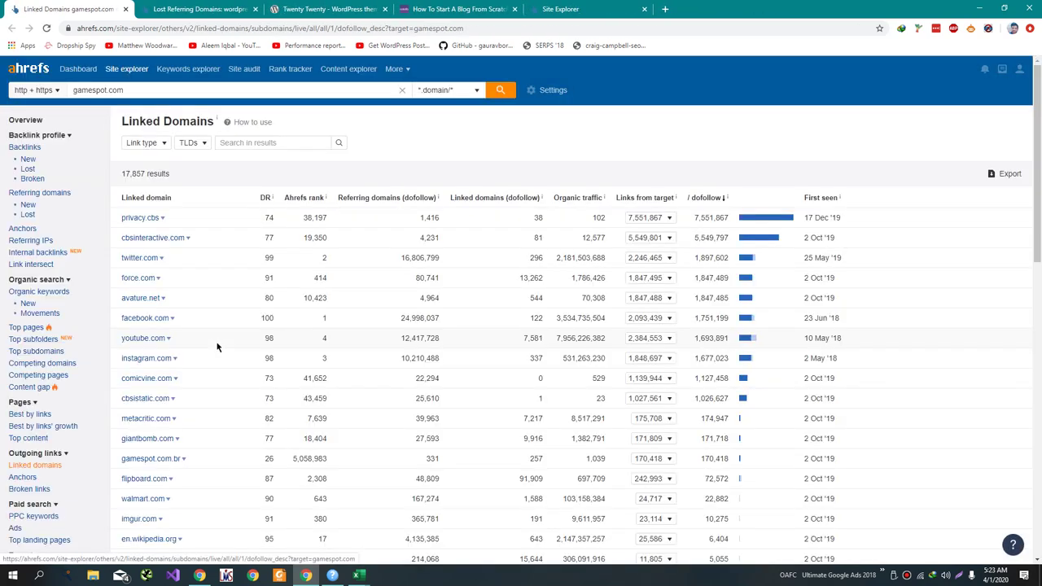
click(1008, 172)
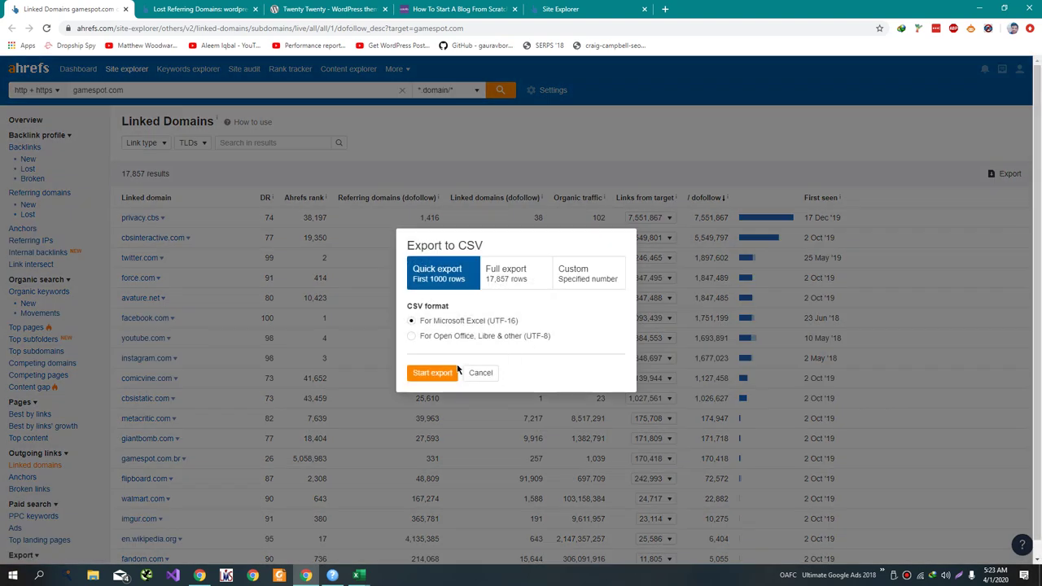
click(528, 270)
click(446, 383)
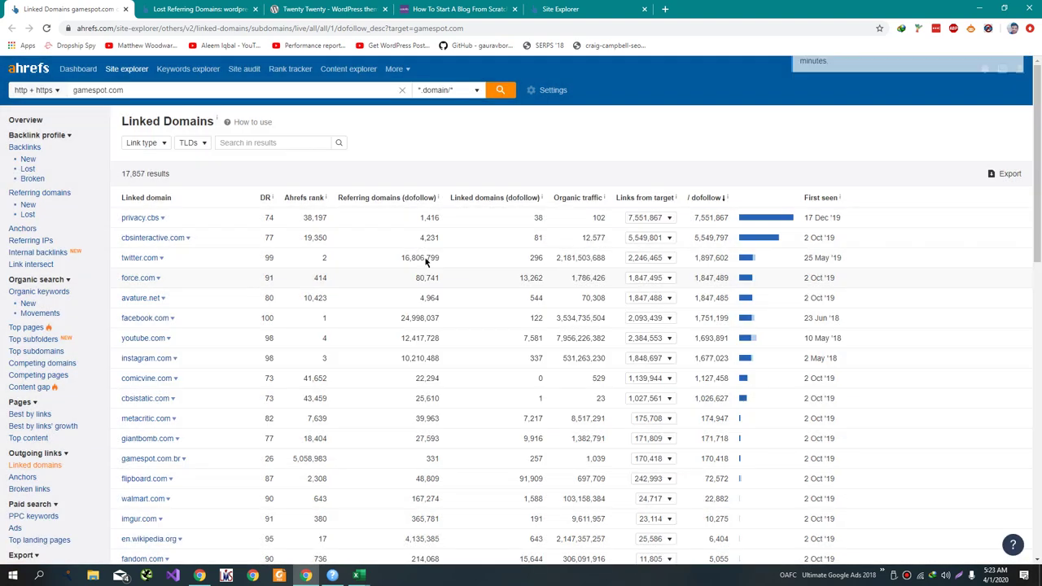